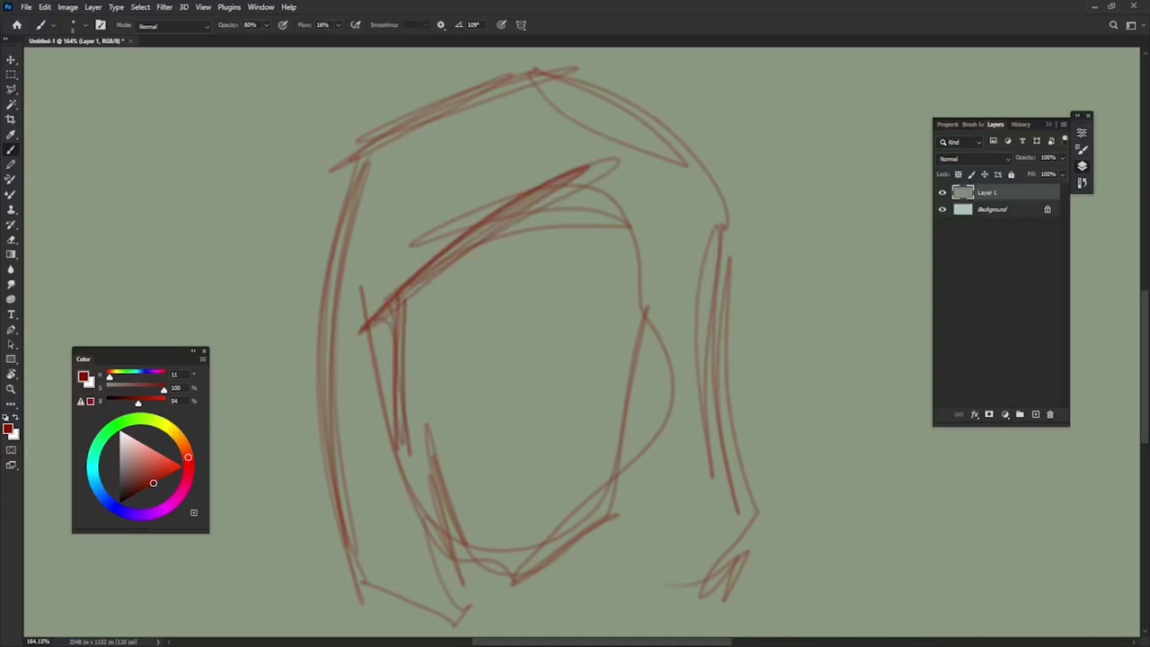
# Step: Sketch a curved guideline across the face at eye level and rough outlines of both ears in dark red lines
pyautogui.moveTo(338, 388)
pyautogui.mouseDown()
pyautogui.moveTo(712, 344)
pyautogui.moveTo(701, 328)
pyautogui.moveTo(667, 441)
pyautogui.mouseUp()
pyautogui.moveTo(653, 267)
pyautogui.mouseDown()
pyautogui.moveTo(638, 519)
pyautogui.moveTo(557, 588)
pyautogui.mouseUp()
pyautogui.moveTo(658, 474)
pyautogui.mouseDown()
pyautogui.moveTo(457, 510)
pyautogui.moveTo(377, 305)
pyautogui.mouseUp()
# Step: Sketch the jawline, the chin, both sides of the neck and the lower hair ends in dark red lines
pyautogui.moveTo(406, 446); pyautogui.dragTo(615, 552)
pyautogui.moveTo(597, 507); pyautogui.dragTo(600, 602)
pyautogui.moveTo(623, 512)
pyautogui.mouseDown()
pyautogui.moveTo(609, 608)
pyautogui.moveTo(557, 572)
pyautogui.mouseUp()
pyautogui.moveTo(529, 499); pyautogui.dragTo(450, 566)
pyautogui.moveTo(458, 564); pyautogui.dragTo(471, 637)
pyautogui.moveTo(457, 523); pyautogui.dragTo(467, 629)
pyautogui.moveTo(458, 593); pyautogui.dragTo(361, 615)
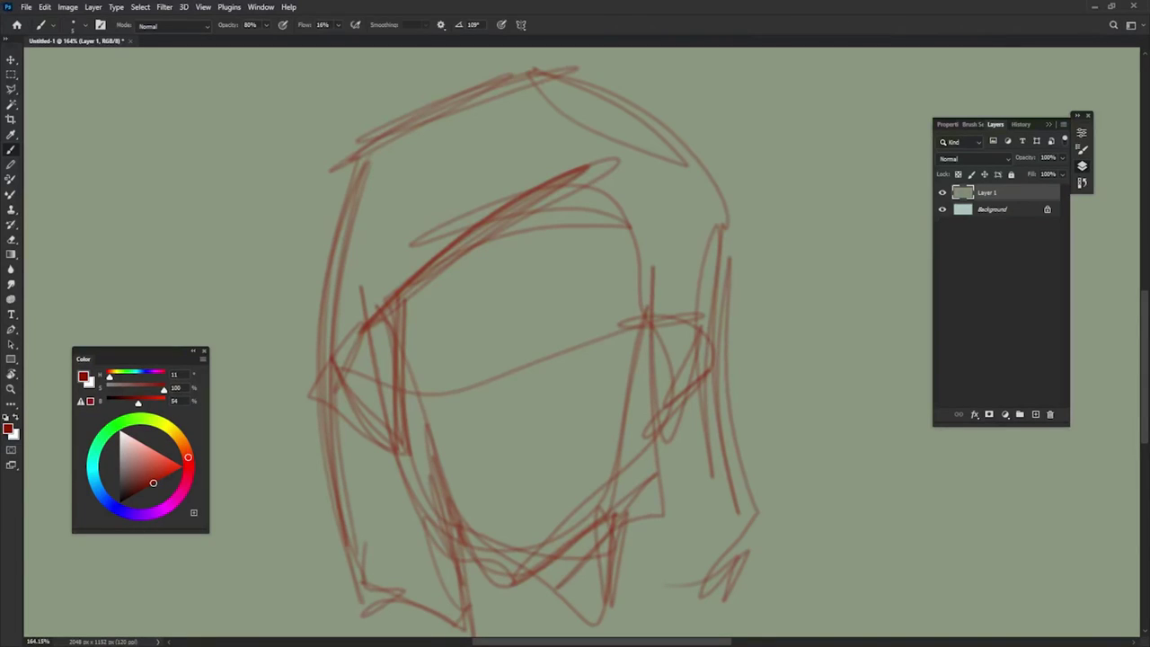
# Step: Block in the face with broad textured red strokes, using a larger brush at 100% opacity
pyautogui.keyDown('alt'); pyautogui.rightClick(465, 467); pyautogui.keyUp('alt')
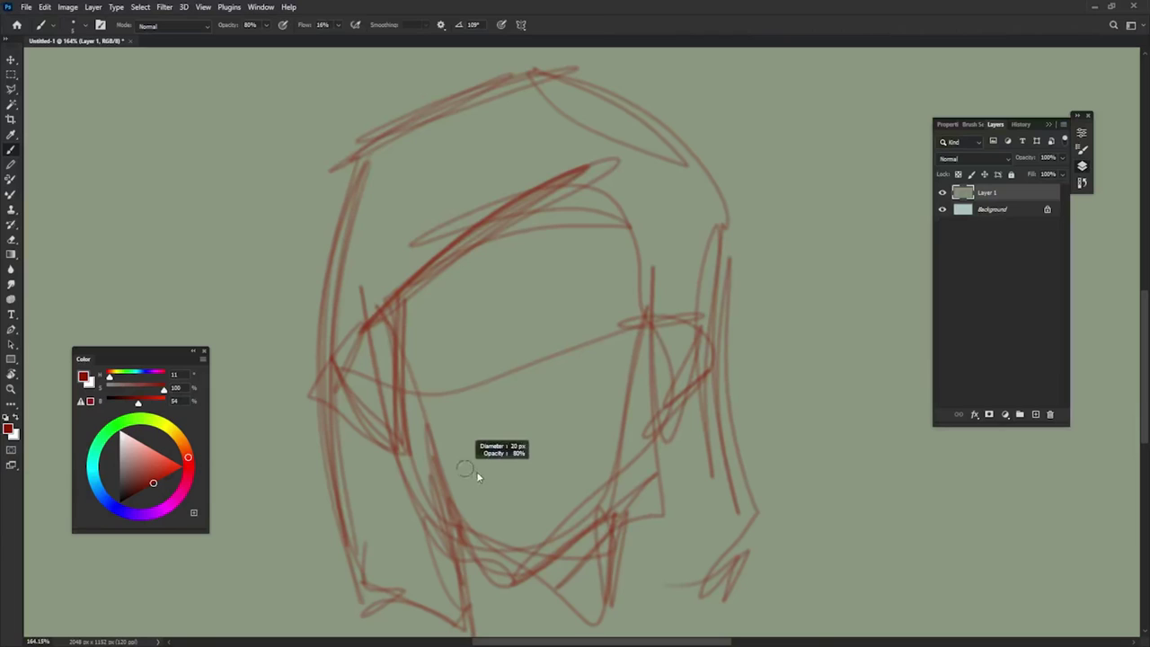
pyautogui.moveTo(543, 121)
pyautogui.mouseDown()
pyautogui.moveTo(373, 202)
pyautogui.moveTo(395, 184)
pyautogui.moveTo(361, 499)
pyautogui.moveTo(413, 232)
pyautogui.moveTo(440, 238)
pyautogui.moveTo(442, 260)
pyautogui.moveTo(692, 261)
pyautogui.moveTo(552, 416)
pyautogui.moveTo(494, 458)
pyautogui.mouseUp()
pyautogui.press('0')
pyautogui.moveTo(656, 360)
pyautogui.mouseDown()
pyautogui.moveTo(573, 454)
pyautogui.moveTo(629, 530)
pyautogui.moveTo(503, 598)
pyautogui.moveTo(594, 602)
pyautogui.mouseUp()
# Step: Block in the hair around the head with very dark red, about hue 12, saturation 96%, brightness 30%
pyautogui.click(137, 492)
pyautogui.moveTo(370, 322)
pyautogui.mouseDown()
pyautogui.moveTo(369, 591)
pyautogui.moveTo(370, 349)
pyautogui.moveTo(380, 547)
pyautogui.mouseUp()
pyautogui.keyDown('alt'); pyautogui.click(380, 547); pyautogui.keyUp('alt')
pyautogui.moveTo(645, 517); pyautogui.dragTo(643, 349)
pyautogui.moveTo(683, 504)
pyautogui.mouseDown()
pyautogui.moveTo(673, 314)
pyautogui.moveTo(673, 390)
pyautogui.moveTo(696, 431)
pyautogui.moveTo(668, 563)
pyautogui.moveTo(630, 441)
pyautogui.mouseUp()
pyautogui.moveTo(368, 347)
pyautogui.mouseDown()
pyautogui.moveTo(362, 420)
pyautogui.moveTo(345, 248)
pyautogui.moveTo(450, 144)
pyautogui.moveTo(520, 160)
pyautogui.moveTo(583, 146)
pyautogui.moveTo(664, 187)
pyautogui.moveTo(579, 116)
pyautogui.moveTo(698, 328)
pyautogui.moveTo(667, 319)
pyautogui.moveTo(683, 386)
pyautogui.mouseUp()
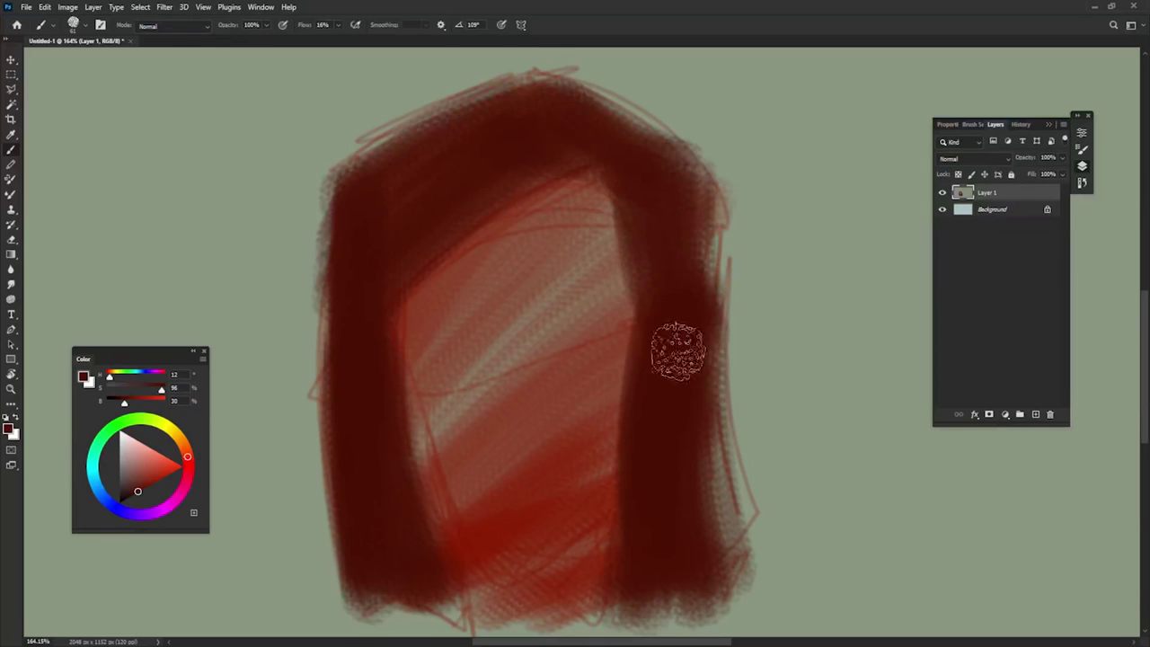
# Step: Fill out the lower ends of the hair on both sides with dark red and enlarge the canvas view to full screen
pyautogui.moveTo(647, 557)
pyautogui.mouseDown()
pyautogui.moveTo(671, 579)
pyautogui.moveTo(721, 578)
pyautogui.moveTo(687, 587)
pyautogui.moveTo(693, 547)
pyautogui.mouseUp()
pyautogui.moveTo(369, 563)
pyautogui.mouseDown()
pyautogui.moveTo(364, 620)
pyautogui.moveTo(403, 583)
pyautogui.mouseUp()
pyautogui.press('f')
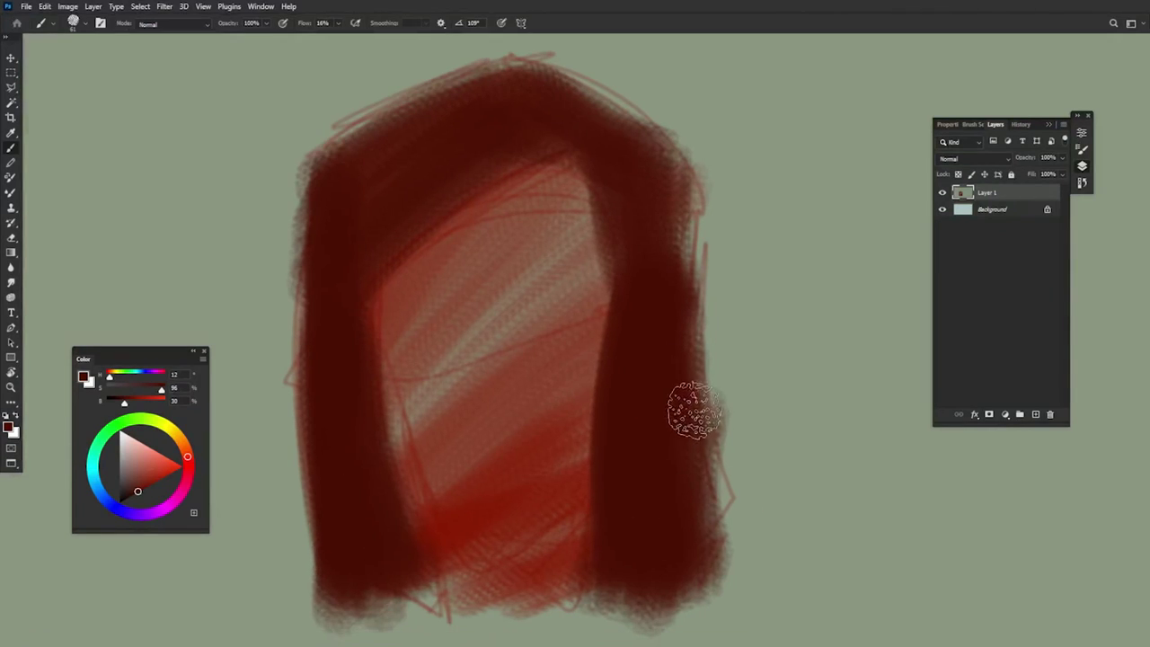
pyautogui.moveTo(611, 611)
pyautogui.mouseDown()
pyautogui.moveTo(693, 555)
pyautogui.moveTo(661, 550)
pyautogui.mouseUp()
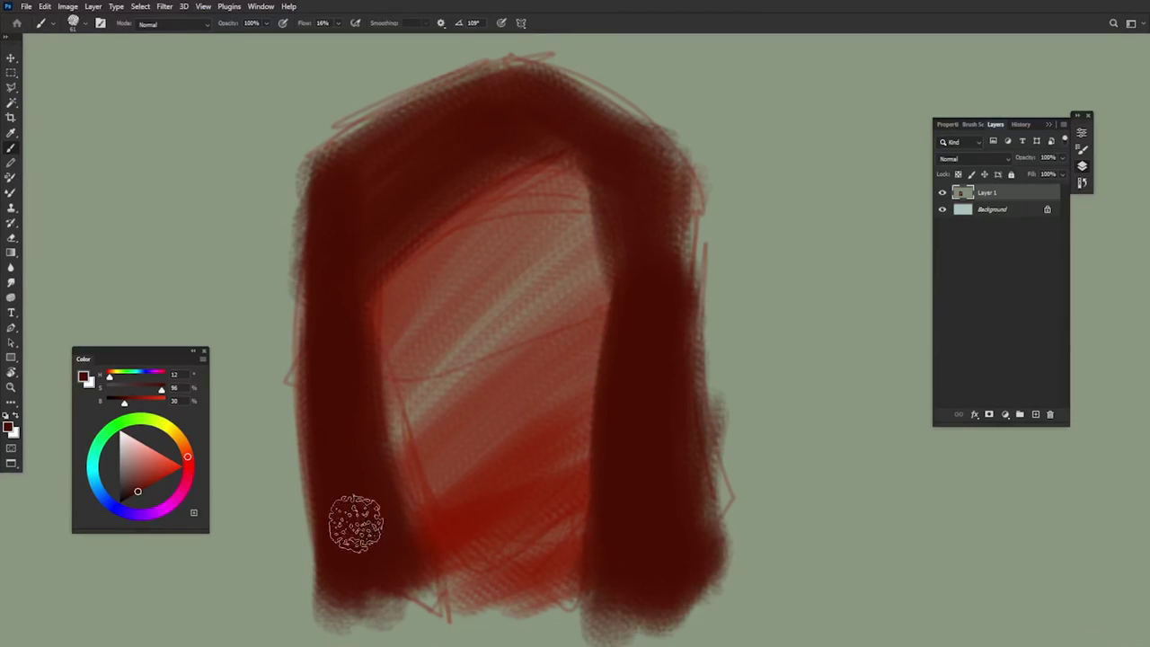
# Step: Cover the face and both ears with a medium red sampled from the face, using a smaller brush
pyautogui.keyDown('alt'); pyautogui.rightClick(409, 532); pyautogui.keyUp('alt')
pyautogui.moveTo(406, 541); pyautogui.dragTo(381, 509)
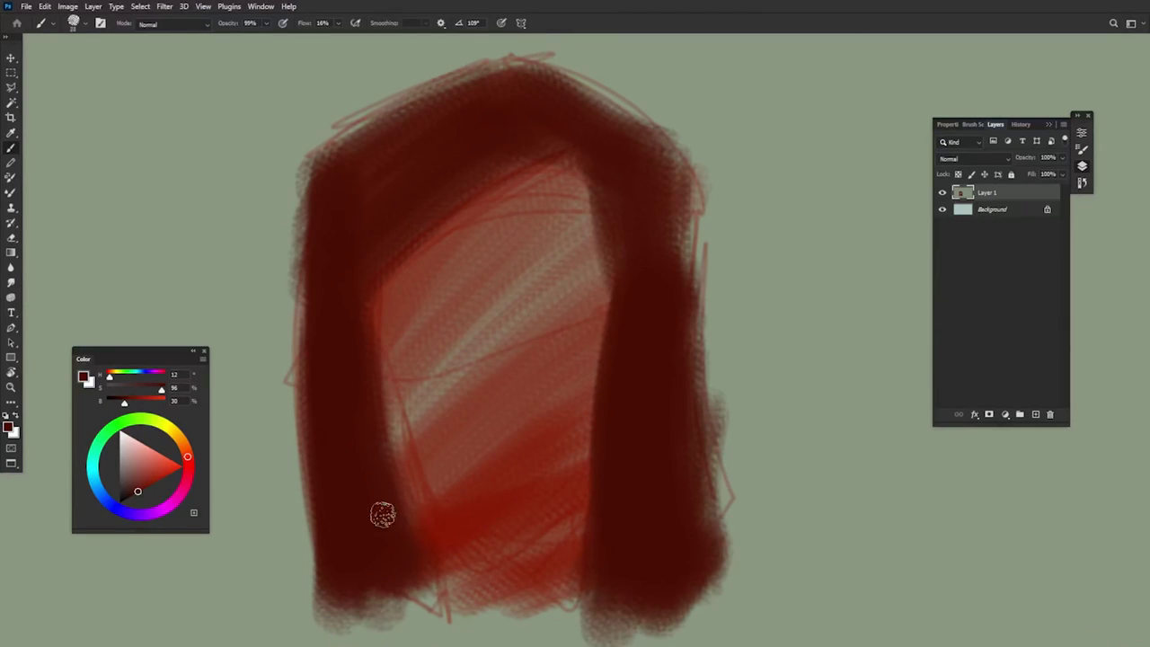
pyautogui.keyDown('alt'); pyautogui.click(473, 453); pyautogui.keyUp('alt')
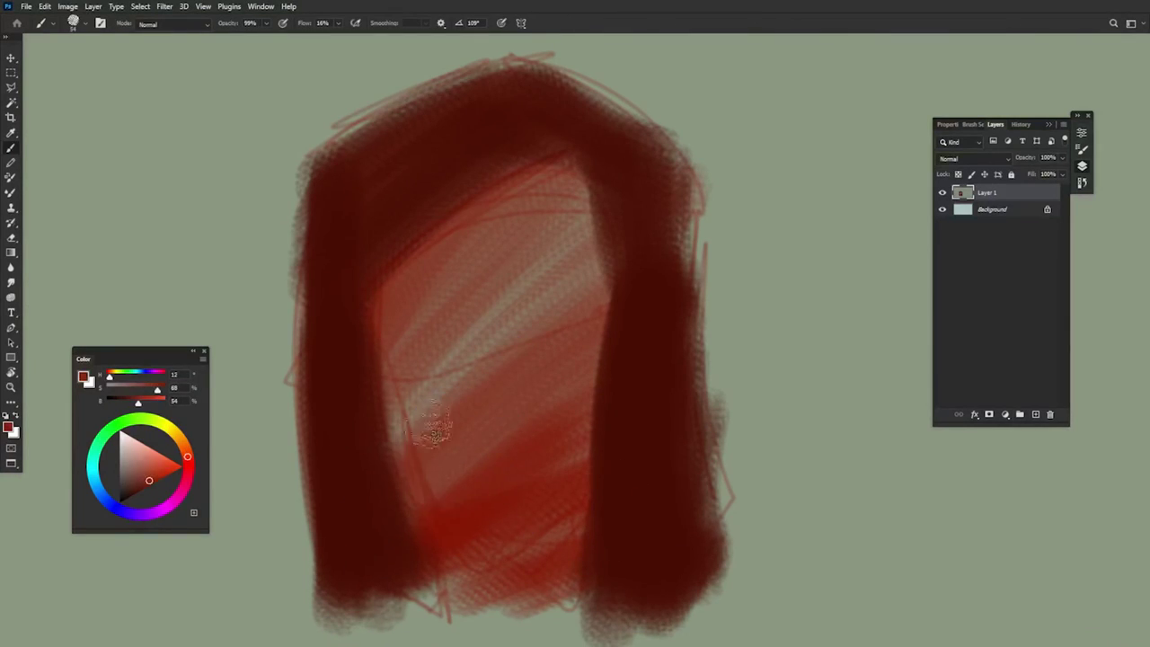
pyautogui.moveTo(407, 460)
pyautogui.mouseDown()
pyautogui.moveTo(459, 499)
pyautogui.moveTo(489, 447)
pyautogui.moveTo(500, 472)
pyautogui.moveTo(524, 469)
pyautogui.moveTo(549, 486)
pyautogui.moveTo(572, 461)
pyautogui.moveTo(569, 437)
pyautogui.moveTo(596, 472)
pyautogui.moveTo(642, 351)
pyautogui.moveTo(617, 406)
pyautogui.mouseUp()
pyautogui.moveTo(390, 386)
pyautogui.mouseDown()
pyautogui.moveTo(362, 372)
pyautogui.moveTo(373, 384)
pyautogui.mouseUp()
# Step: Sharpen the hairline beside the forehead with sampled dark red, using an 18 px brush, and set its opacity to 92%
pyautogui.keyDown('alt'); pyautogui.click(617, 318); pyautogui.keyUp('alt')
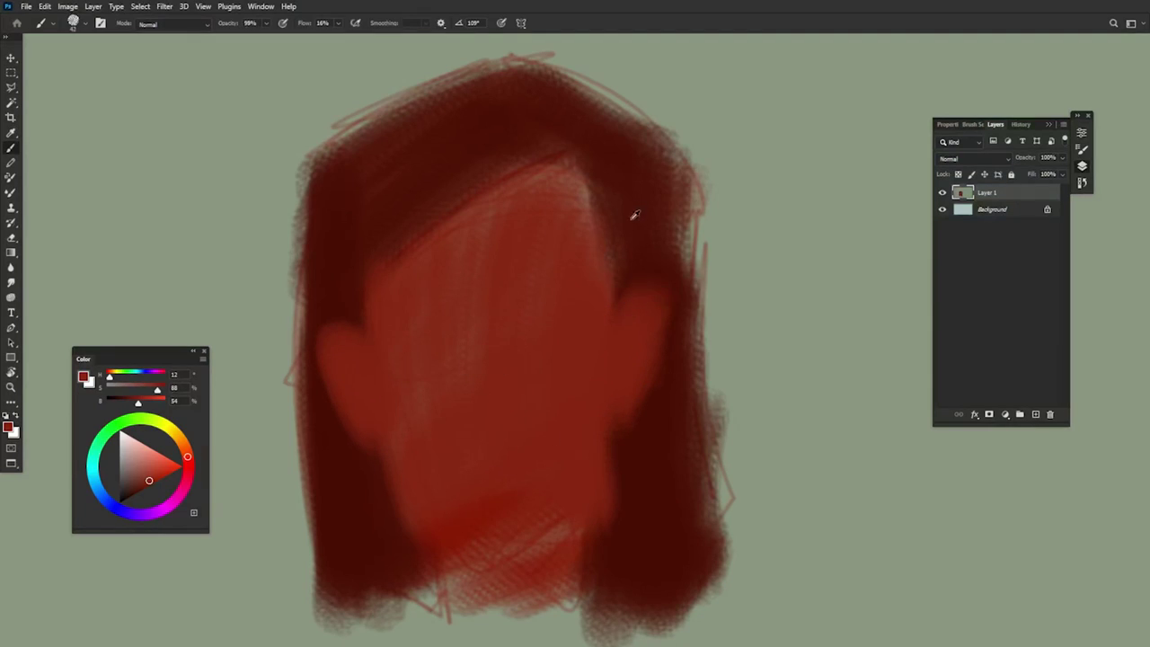
pyautogui.press('[')
pyautogui.press('[')
pyautogui.press('[')
pyautogui.press('[')
pyautogui.press('[')
pyautogui.press('[')
pyautogui.keyDown('alt'); pyautogui.click(617, 193); pyautogui.keyUp('alt')
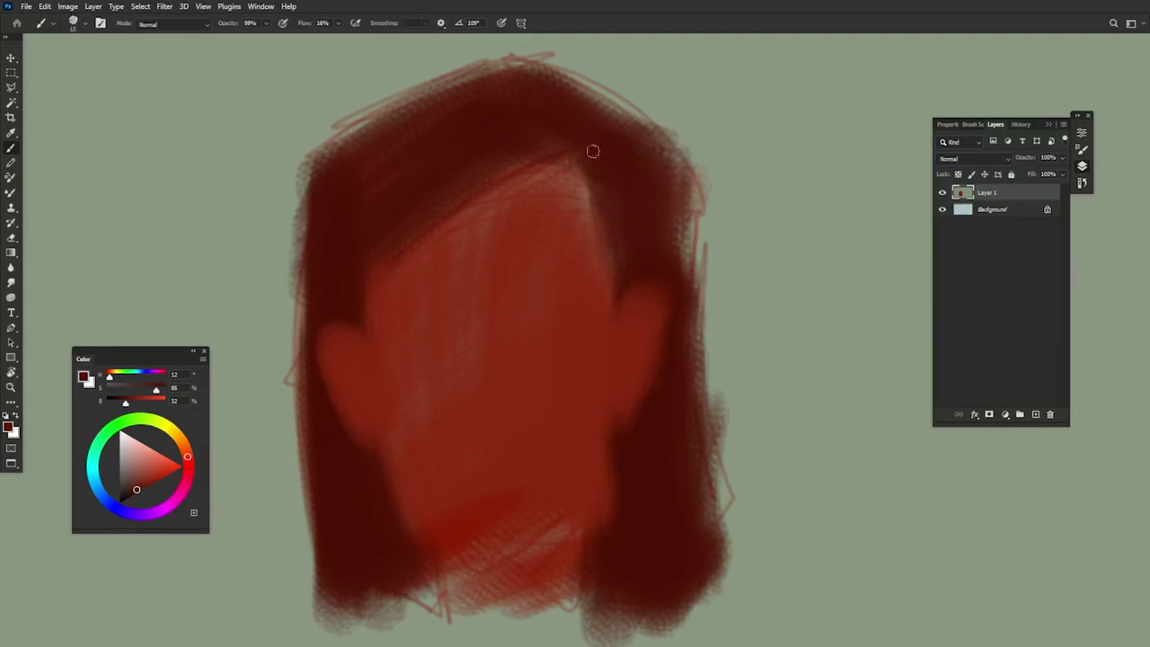
pyautogui.moveTo(590, 143); pyautogui.dragTo(594, 187)
pyautogui.press('9')
pyautogui.press('2')
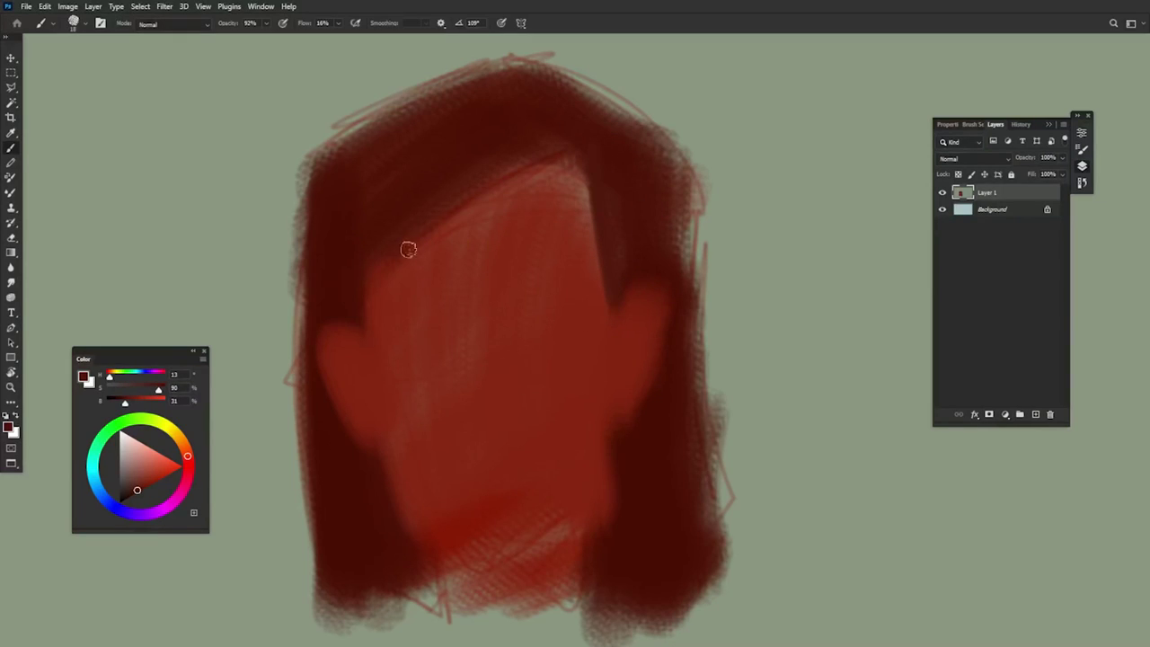
# Step: Even out the face and define the jawline and chin with reds sampled from the face
pyautogui.keyDown('alt'); pyautogui.click(547, 194); pyautogui.keyUp('alt')
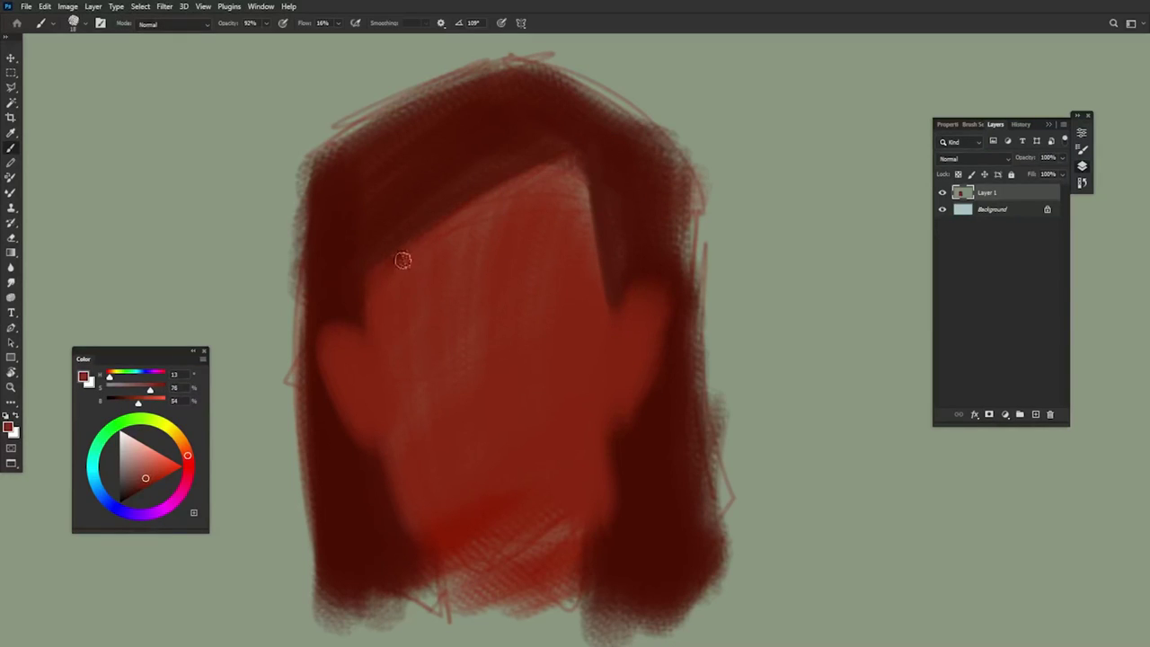
pyautogui.moveTo(436, 519)
pyautogui.mouseDown()
pyautogui.moveTo(501, 547)
pyautogui.moveTo(507, 584)
pyautogui.moveTo(624, 501)
pyautogui.mouseUp()
pyautogui.keyDown('alt'); pyautogui.click(407, 511); pyautogui.keyUp('alt')
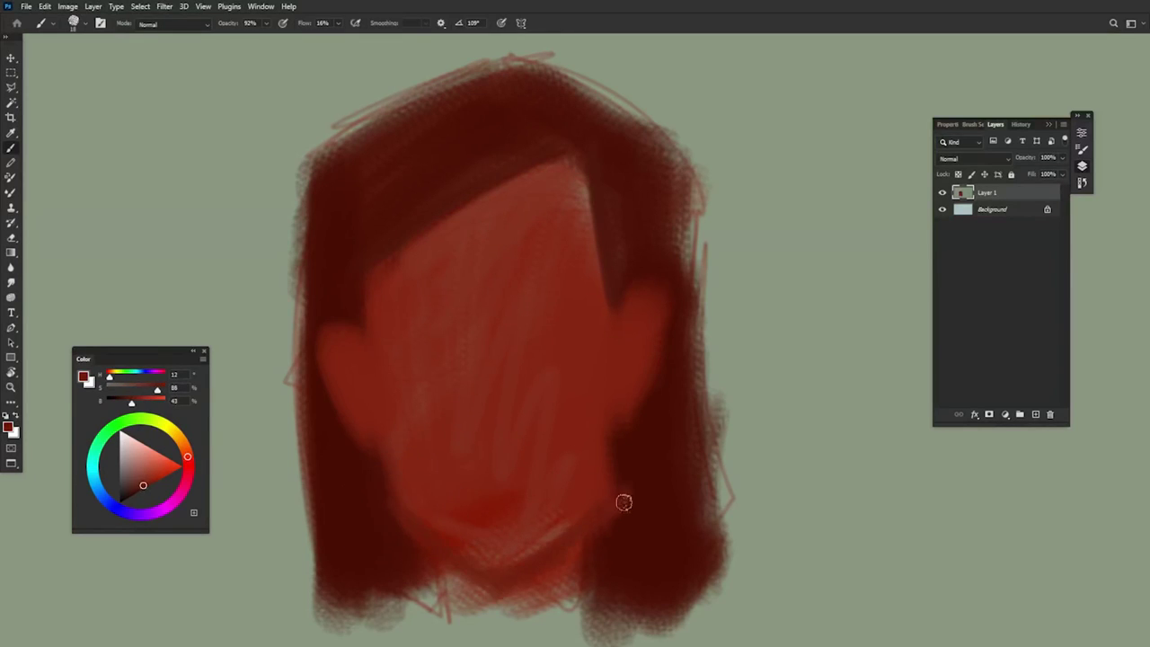
pyautogui.keyDown('alt'); pyautogui.click(582, 499); pyautogui.keyUp('alt')
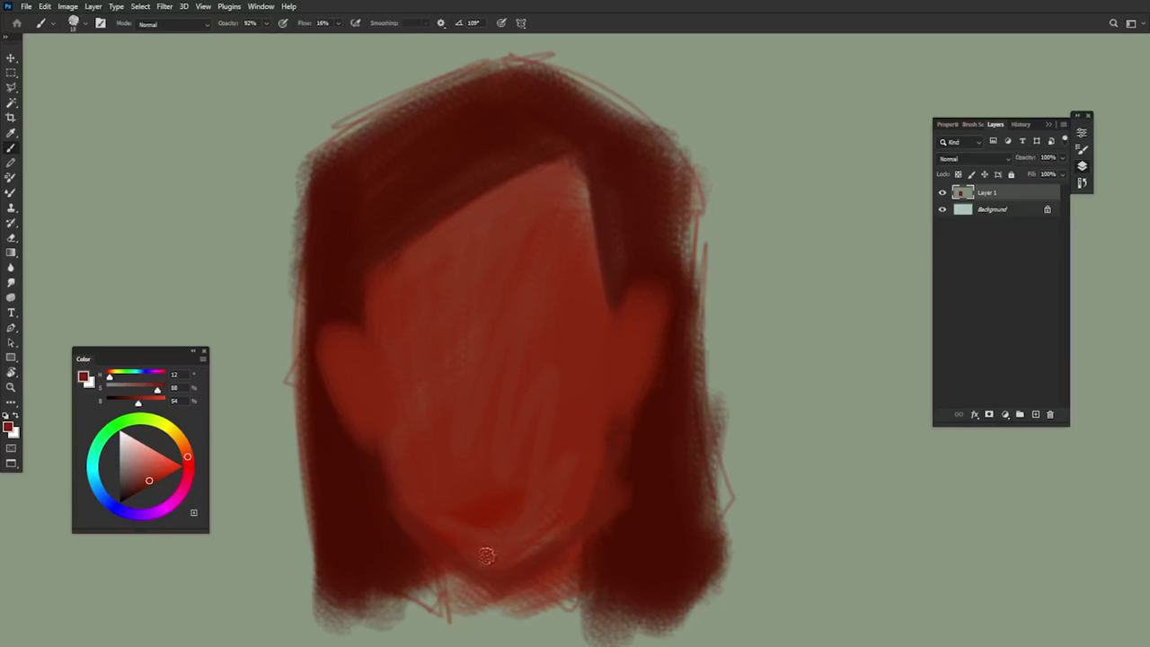
# Step: Reshape both ears with sampled red and separate them from the face with dark red hair
pyautogui.keyDown('alt'); pyautogui.click(638, 435); pyautogui.keyUp('alt')
pyautogui.keyDown('alt'); pyautogui.click(632, 378); pyautogui.keyUp('alt')
pyautogui.moveTo(626, 426)
pyautogui.mouseDown()
pyautogui.moveTo(662, 389)
pyautogui.moveTo(657, 311)
pyautogui.mouseUp()
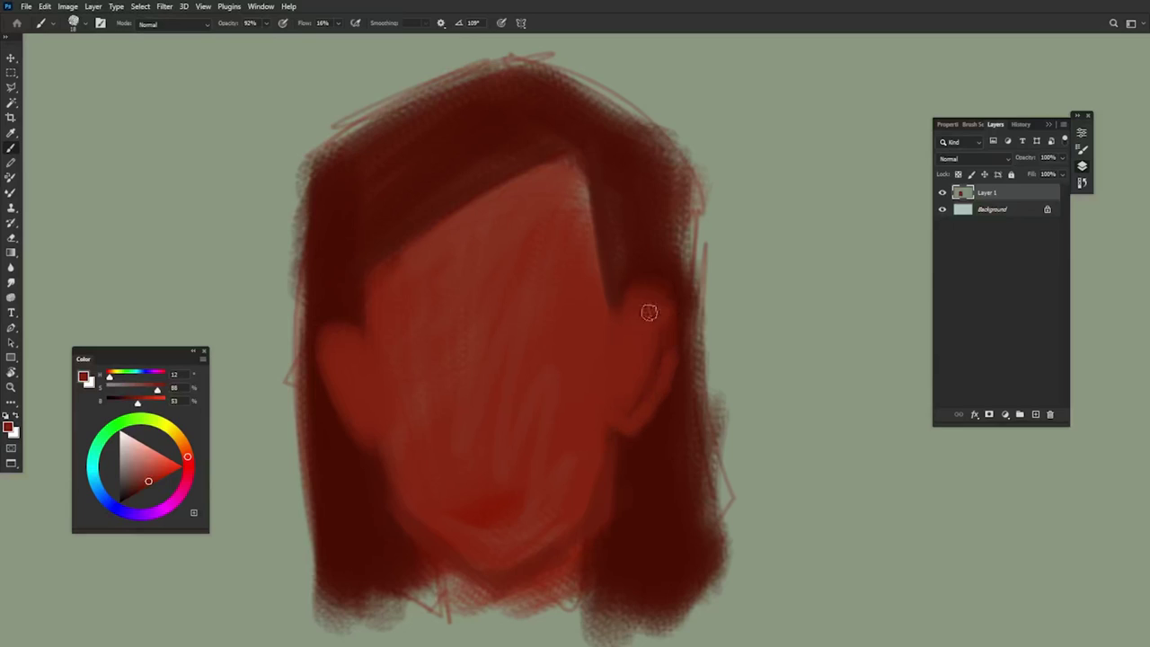
pyautogui.keyDown('alt'); pyautogui.click(622, 275); pyautogui.keyUp('alt')
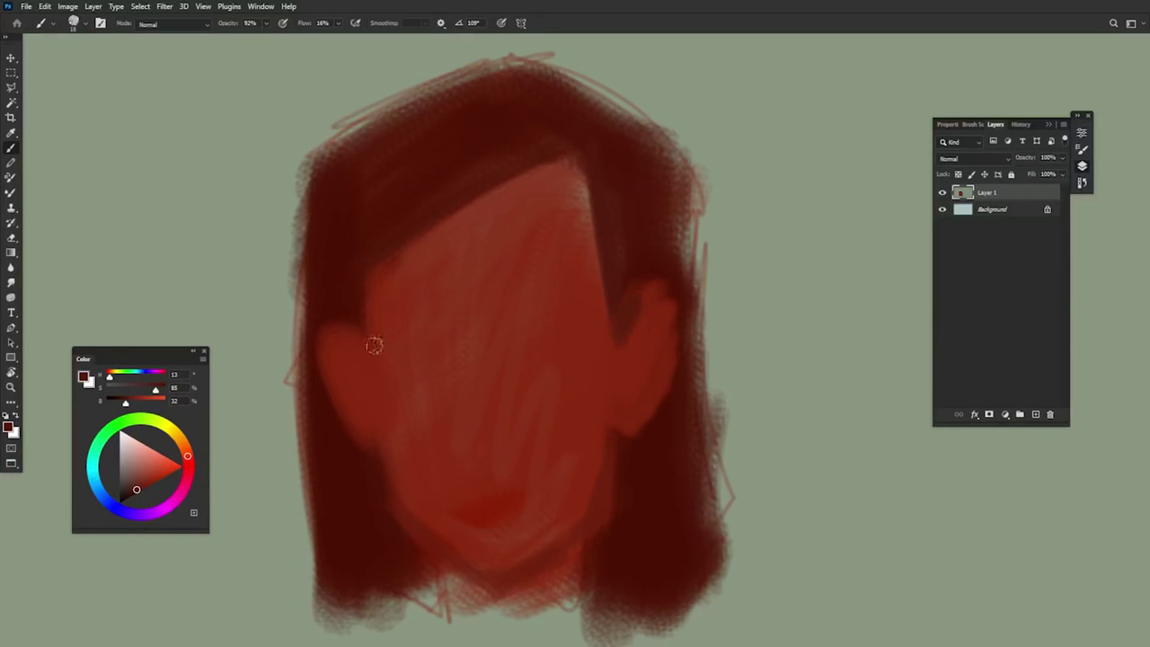
pyautogui.moveTo(358, 331); pyautogui.dragTo(368, 371)
# Step: Extend the skin at the right temple into the hair and deepen the centre of the face with saturated red
pyautogui.keyDown('alt'); pyautogui.click(563, 249); pyautogui.keyUp('alt')
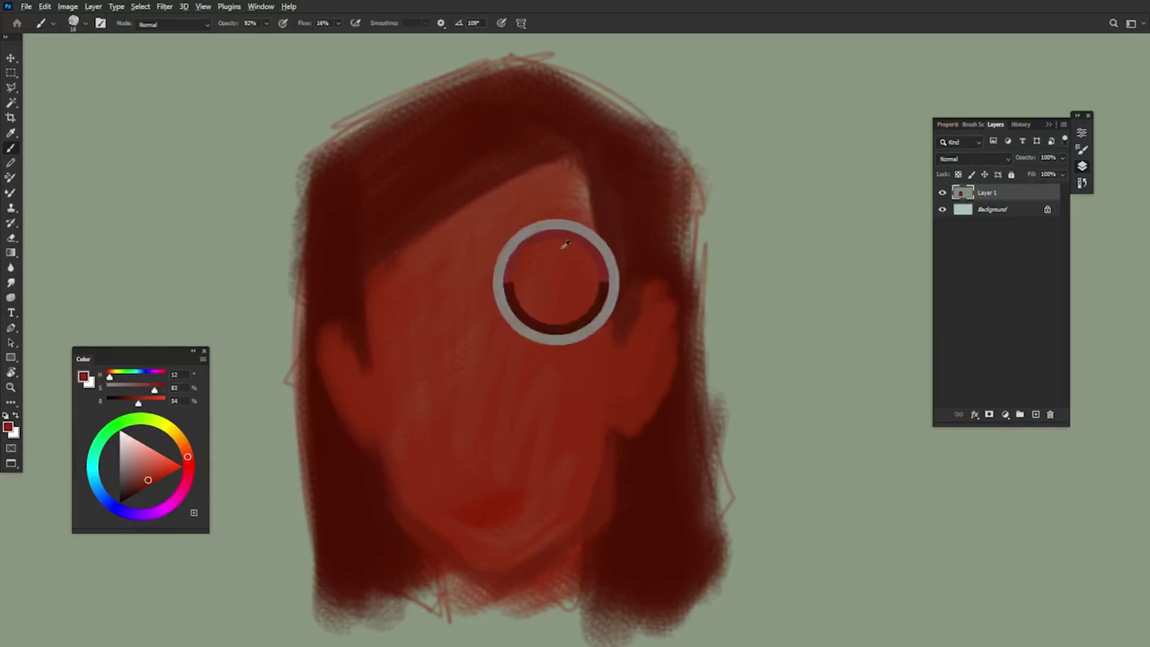
pyautogui.moveTo(575, 178)
pyautogui.mouseDown()
pyautogui.moveTo(585, 229)
pyautogui.moveTo(604, 212)
pyautogui.moveTo(583, 272)
pyautogui.moveTo(606, 159)
pyautogui.moveTo(591, 190)
pyautogui.moveTo(620, 208)
pyautogui.mouseUp()
pyautogui.keyDown('alt'); pyautogui.click(602, 164); pyautogui.keyUp('alt')
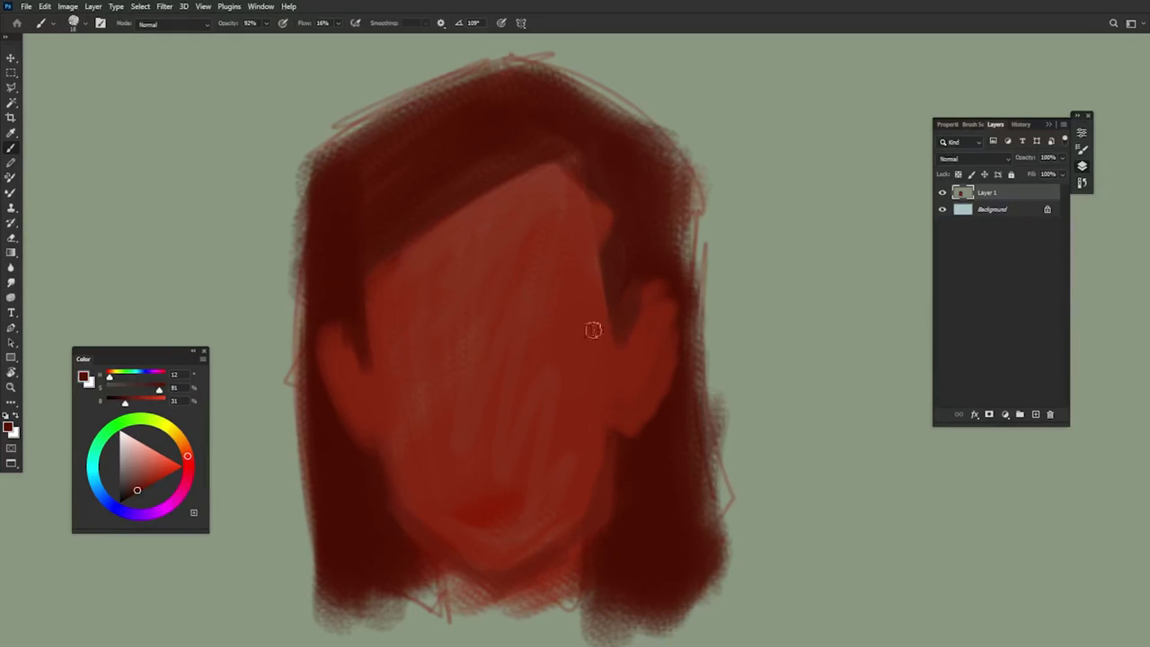
pyautogui.keyDown('alt'); pyautogui.click(493, 465); pyautogui.keyUp('alt')
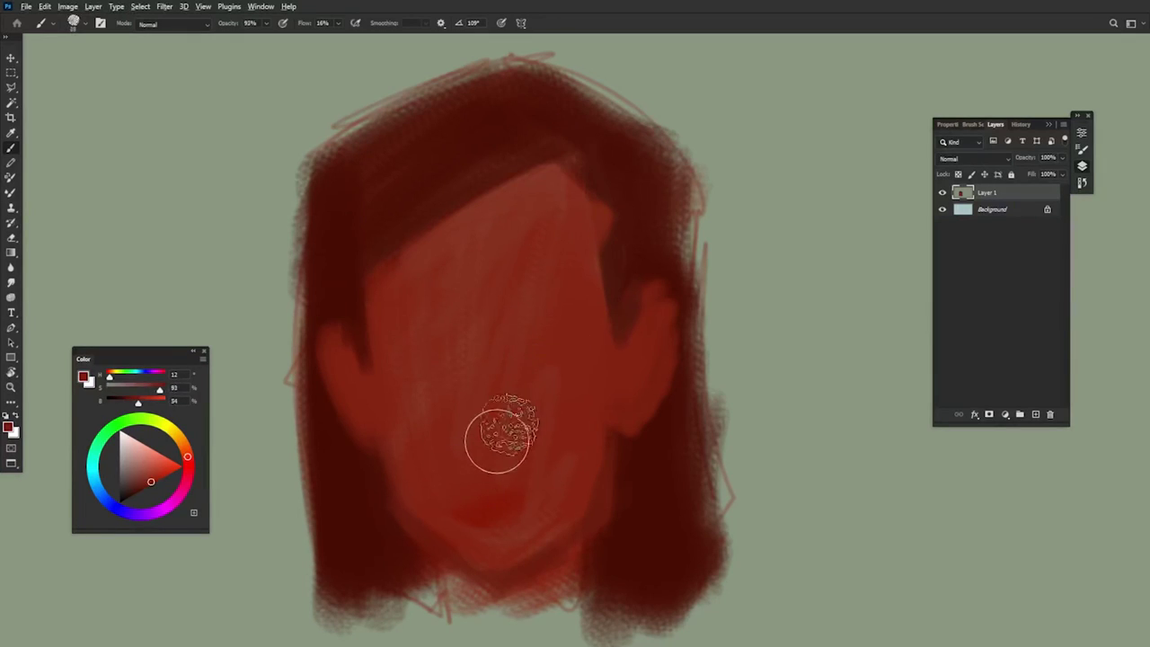
pyautogui.moveTo(435, 496)
pyautogui.mouseDown()
pyautogui.moveTo(508, 537)
pyautogui.moveTo(515, 457)
pyautogui.moveTo(448, 410)
pyautogui.moveTo(504, 348)
pyautogui.moveTo(526, 348)
pyautogui.moveTo(473, 393)
pyautogui.mouseUp()
# Step: Glaze the face with orange, hue 19, saturation 91%, brightness 89%, strongest around the lower face, and blend it upward
pyautogui.moveTo(187, 456); pyautogui.dragTo(188, 448)
pyautogui.click(170, 467)
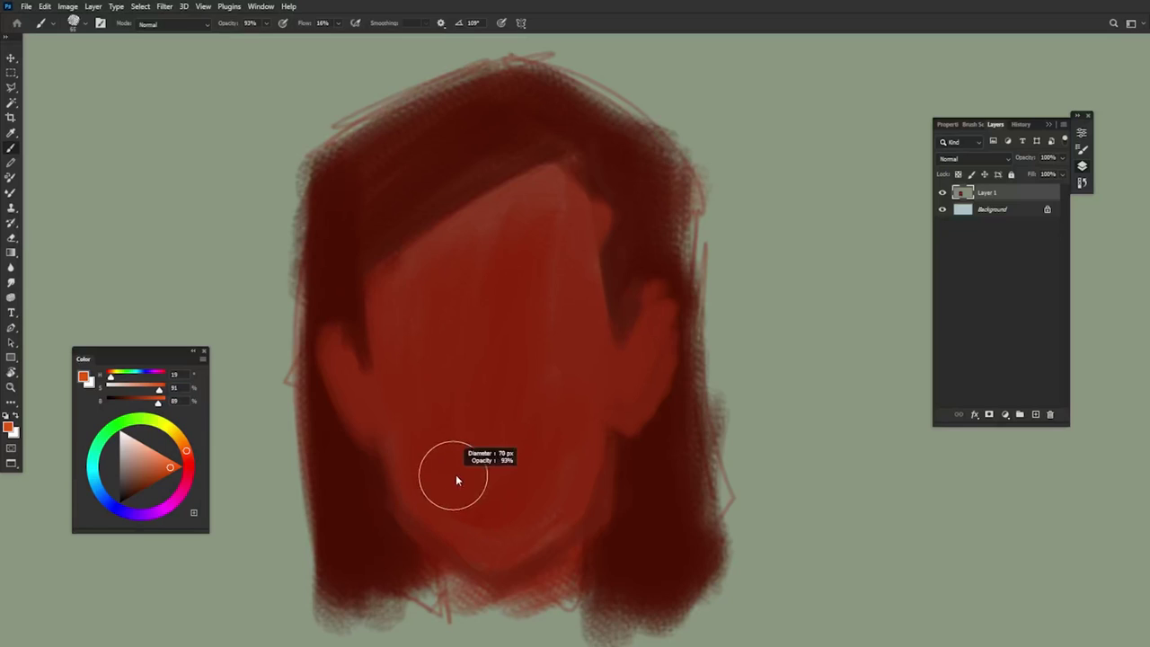
pyautogui.moveTo(450, 476)
pyautogui.mouseDown()
pyautogui.moveTo(411, 449)
pyautogui.moveTo(427, 469)
pyautogui.mouseUp()
pyautogui.keyDown('alt'); pyautogui.click(419, 443); pyautogui.keyUp('alt')
pyautogui.moveTo(482, 549)
pyautogui.mouseDown()
pyautogui.moveTo(539, 441)
pyautogui.moveTo(540, 531)
pyautogui.moveTo(552, 441)
pyautogui.moveTo(459, 423)
pyautogui.moveTo(419, 483)
pyautogui.moveTo(506, 404)
pyautogui.moveTo(578, 403)
pyautogui.moveTo(483, 405)
pyautogui.mouseUp()
pyautogui.keyDown('alt'); pyautogui.click(484, 405); pyautogui.keyUp('alt')
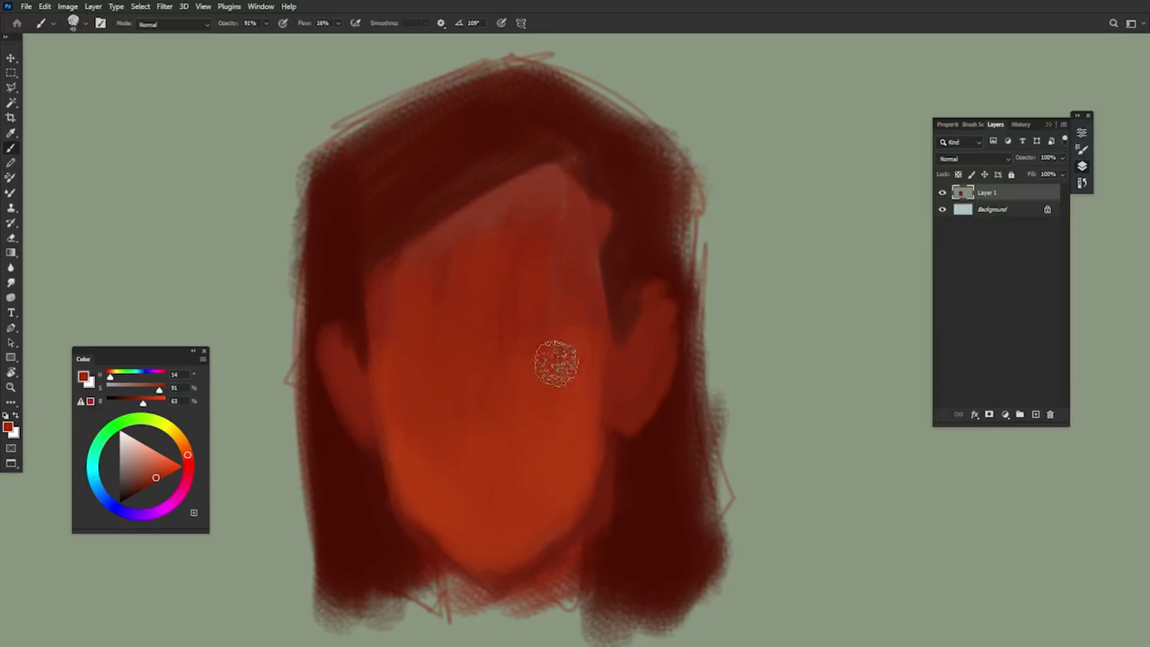
pyautogui.moveTo(590, 384); pyautogui.dragTo(554, 402)
# Step: Define the cheek, jaw and chin edges with orange-red tones sampled from the lower face
pyautogui.keyDown('alt'); pyautogui.click(420, 501); pyautogui.keyUp('alt')
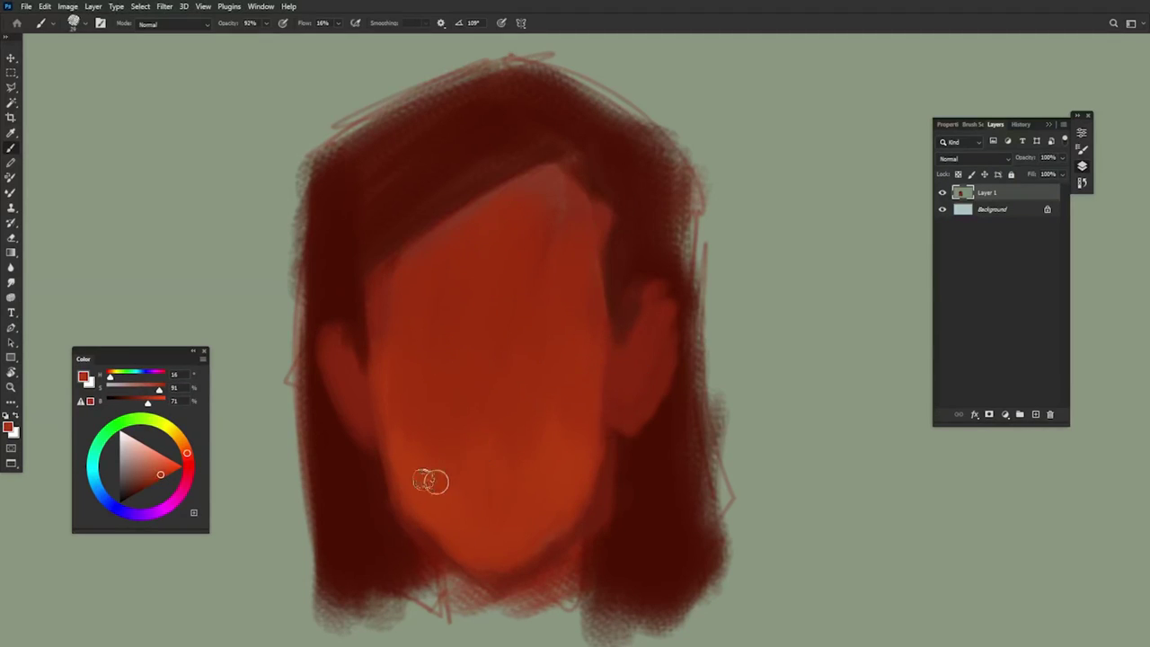
pyautogui.moveTo(390, 465); pyautogui.dragTo(489, 583)
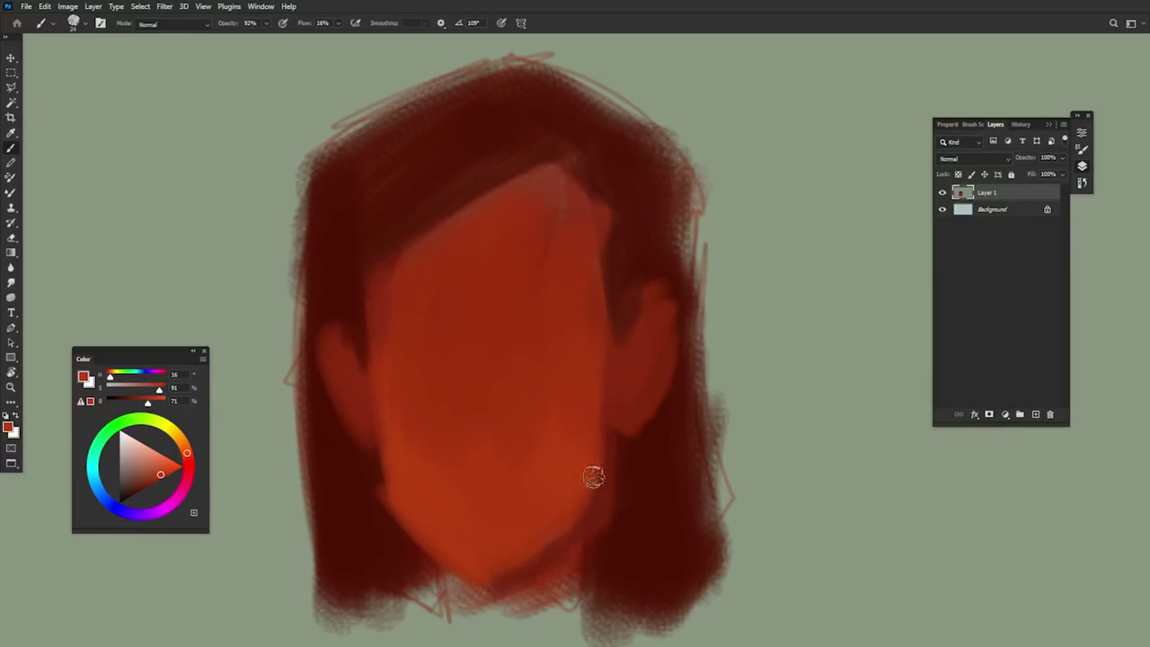
pyautogui.keyDown('alt'); pyautogui.click(492, 542); pyautogui.keyUp('alt')
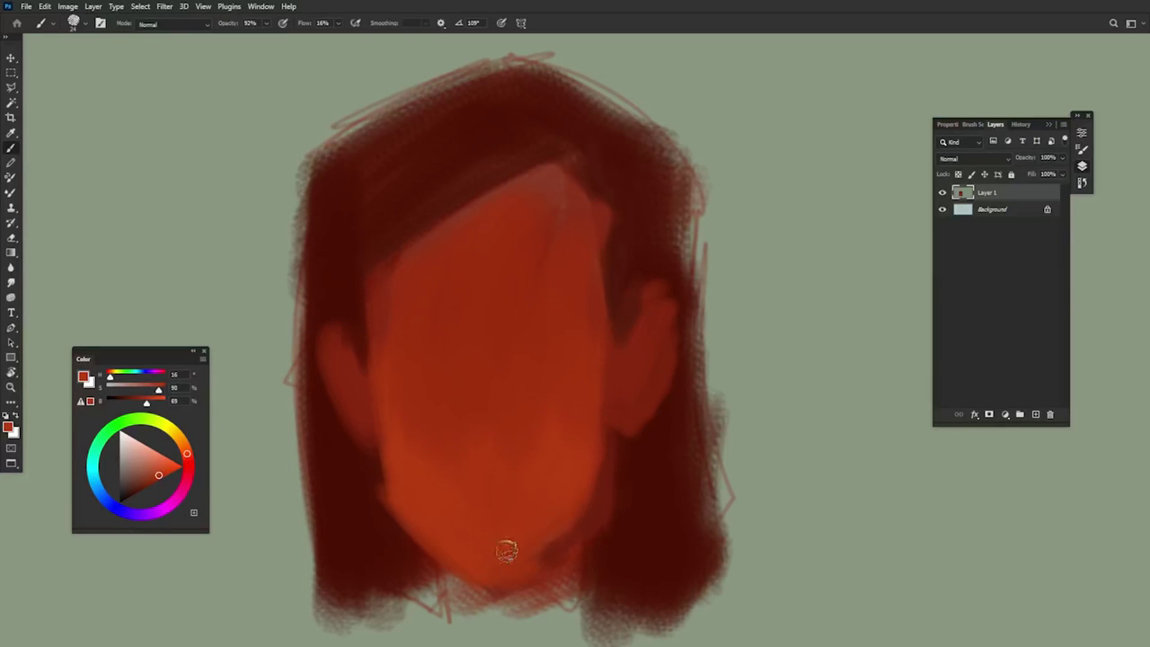
pyautogui.moveTo(521, 559)
pyautogui.mouseDown()
pyautogui.moveTo(602, 428)
pyautogui.moveTo(623, 362)
pyautogui.moveTo(601, 434)
pyautogui.moveTo(605, 361)
pyautogui.moveTo(588, 522)
pyautogui.moveTo(601, 455)
pyautogui.mouseUp()
pyautogui.keyDown('alt'); pyautogui.click(406, 479); pyautogui.keyUp('alt')
pyautogui.moveTo(384, 351)
pyautogui.mouseDown()
pyautogui.moveTo(382, 415)
pyautogui.moveTo(402, 501)
pyautogui.mouseUp()
# Step: Paint a red hair parting from the crown to the forehead with a 22 px brush and blend dark red hair around it
pyautogui.keyDown('alt'); pyautogui.rightClick(620, 314); pyautogui.keyUp('alt')
pyautogui.keyDown('alt'); pyautogui.click(593, 319); pyautogui.keyUp('alt')
pyautogui.keyDown('alt'); pyautogui.click(611, 240); pyautogui.keyUp('alt')
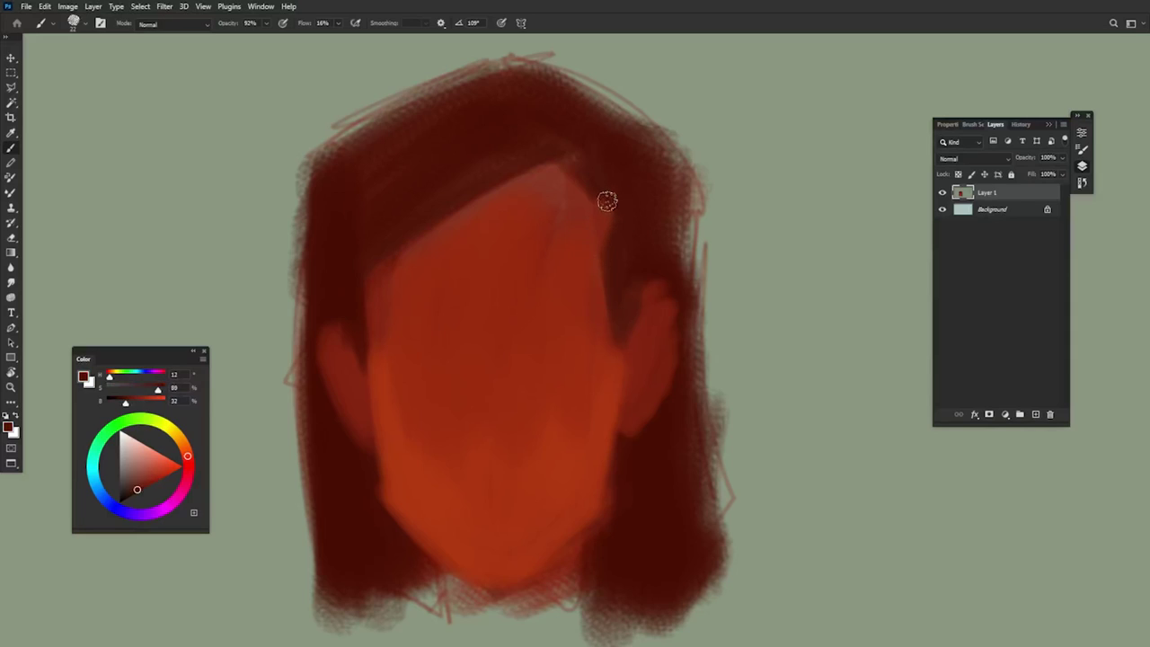
pyautogui.keyDown('alt'); pyautogui.click(549, 219); pyautogui.keyUp('alt')
pyautogui.moveTo(543, 73); pyautogui.dragTo(550, 178)
pyautogui.keyDown('alt'); pyautogui.click(532, 78); pyautogui.keyUp('alt')
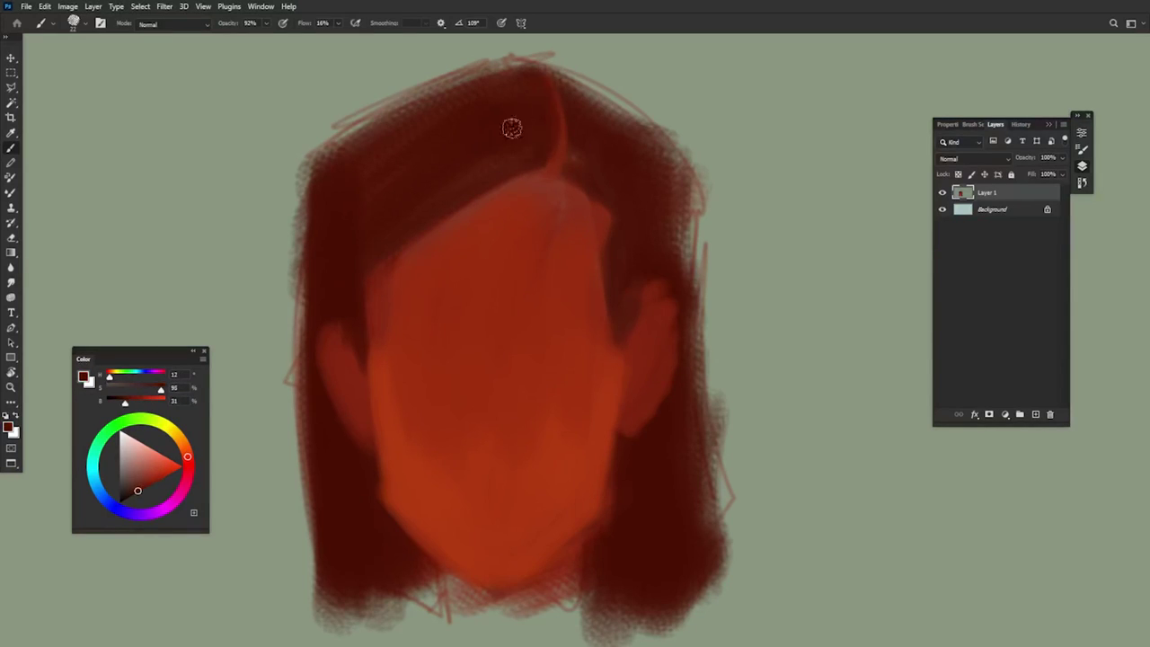
pyautogui.keyDown('alt'); pyautogui.click(574, 106); pyautogui.keyUp('alt')
pyautogui.keyDown('alt'); pyautogui.click(566, 181); pyautogui.keyUp('alt')
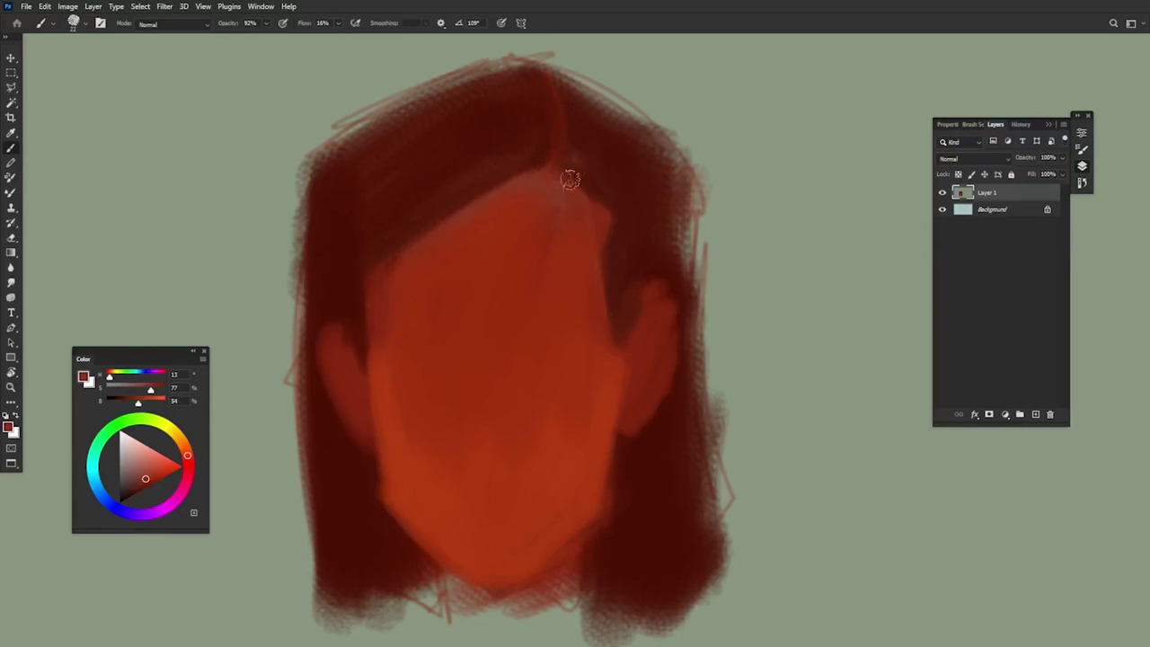
pyautogui.keyDown('alt'); pyautogui.click(339, 268); pyautogui.keyUp('alt')
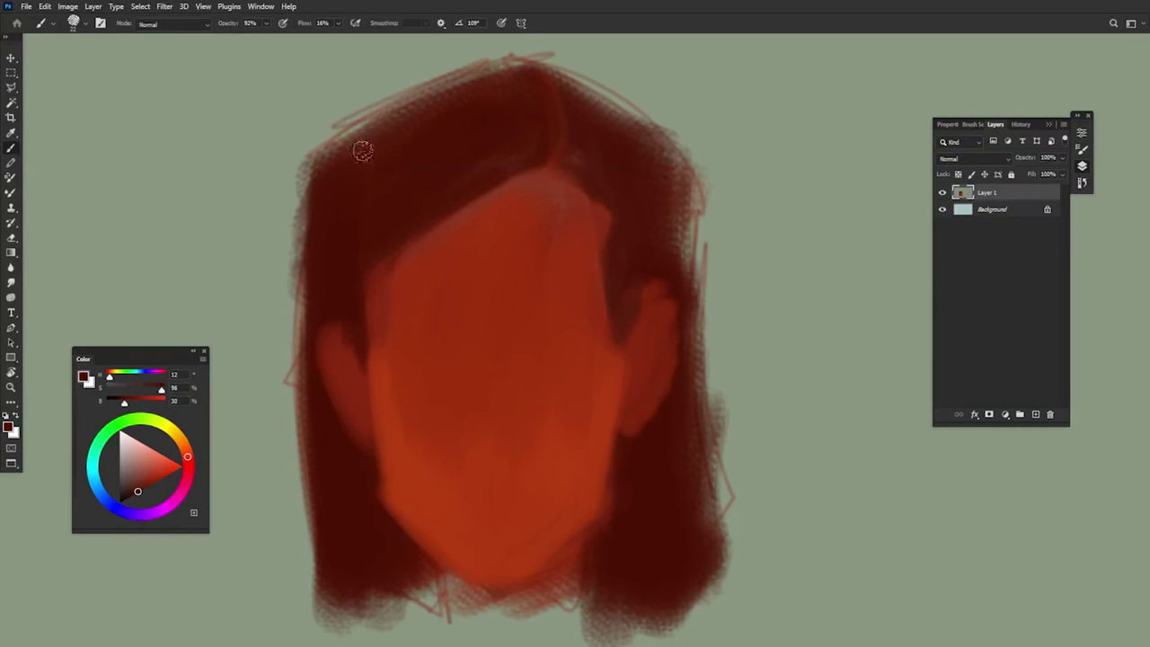
# Step: Trim the upper left outline of the hair with the sampled green background colour
pyautogui.keyDown('alt'); pyautogui.click(317, 129); pyautogui.keyUp('alt')
pyautogui.moveTo(308, 171)
pyautogui.mouseDown()
pyautogui.moveTo(349, 133)
pyautogui.moveTo(492, 64)
pyautogui.mouseUp()
pyautogui.moveTo(412, 99); pyautogui.dragTo(509, 59)
pyautogui.moveTo(329, 244)
pyautogui.mouseDown()
pyautogui.moveTo(311, 180)
pyautogui.moveTo(324, 306)
pyautogui.moveTo(361, 110)
pyautogui.mouseUp()
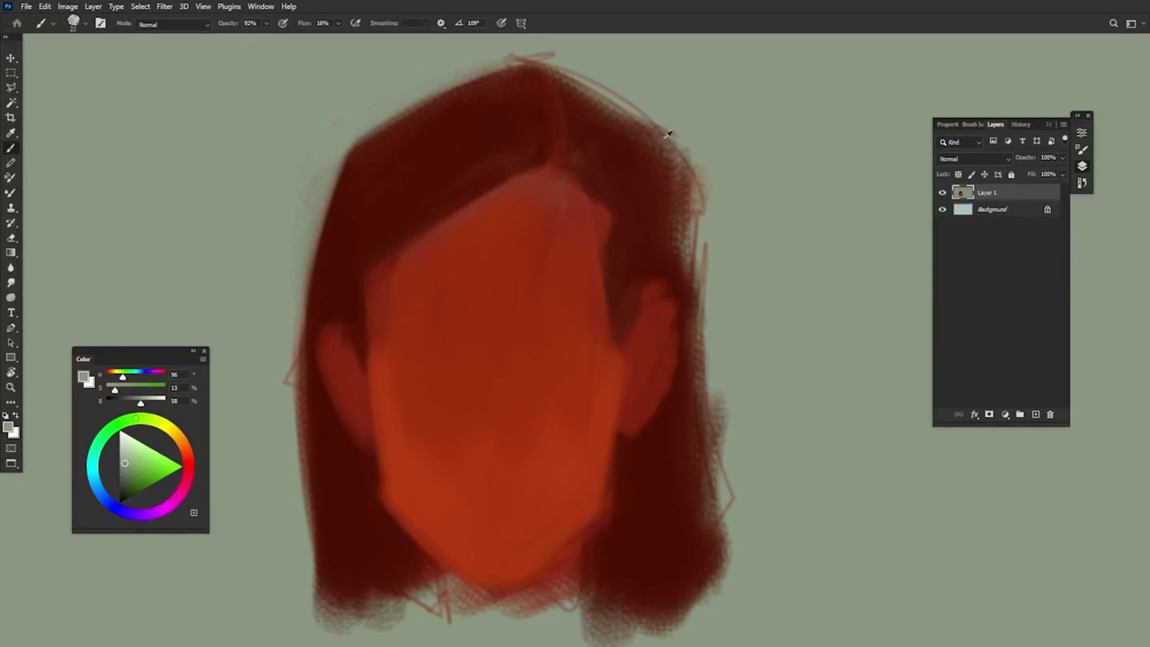
# Step: Darken the upper right side of the hair and clean its outer edge with the sampled background green
pyautogui.keyDown('alt'); pyautogui.click(609, 149); pyautogui.keyUp('alt')
pyautogui.moveTo(570, 87)
pyautogui.mouseDown()
pyautogui.moveTo(618, 132)
pyautogui.moveTo(674, 218)
pyautogui.mouseUp()
pyautogui.keyDown('alt'); pyautogui.click(677, 79); pyautogui.keyUp('alt')
pyautogui.moveTo(643, 122); pyautogui.dragTo(700, 210)
pyautogui.moveTo(611, 97); pyautogui.dragTo(695, 205)
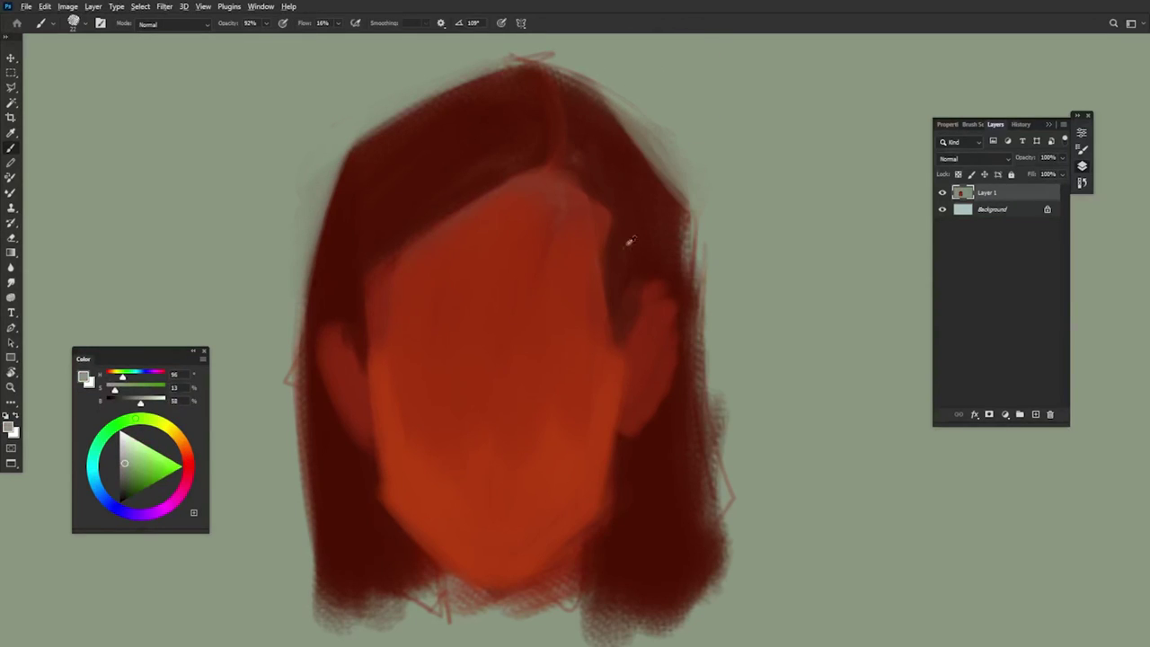
# Step: Narrow both ears by painting sampled dark red hair over their tops and outer edges
pyautogui.keyDown('alt'); pyautogui.click(631, 252); pyautogui.keyUp('alt')
pyautogui.moveTo(618, 321)
pyautogui.mouseDown()
pyautogui.moveTo(670, 305)
pyautogui.moveTo(680, 338)
pyautogui.moveTo(667, 419)
pyautogui.mouseUp()
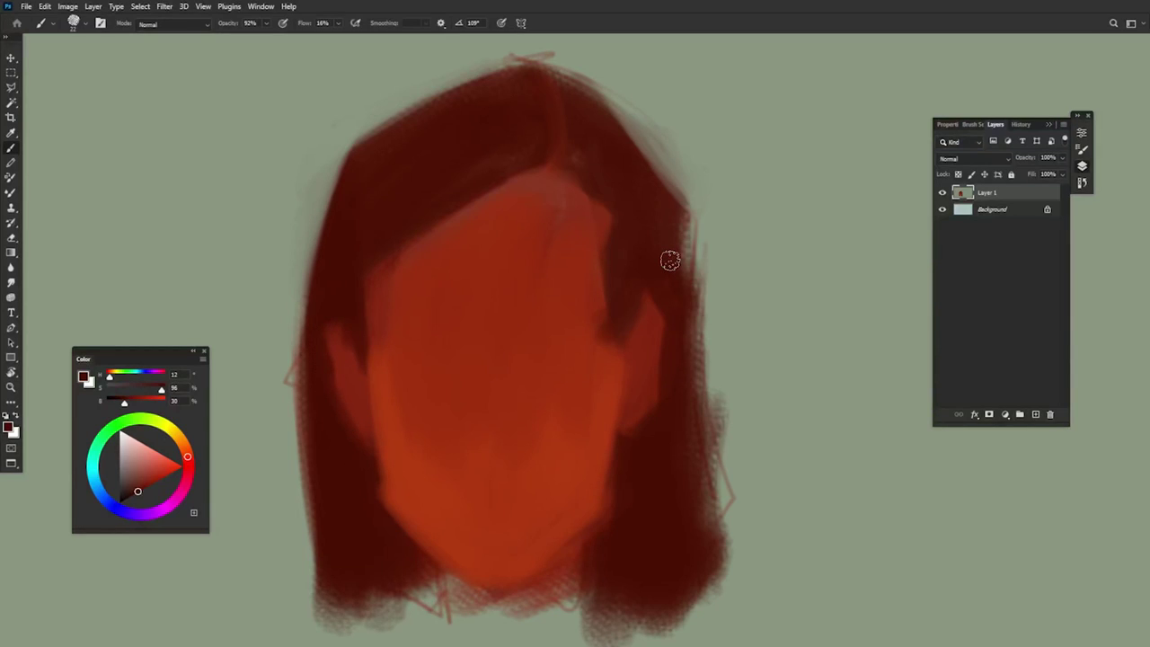
pyautogui.keyDown('alt'); pyautogui.click(642, 281); pyautogui.keyUp('alt')
# Step: Widen the right temple with sampled skin red and recut the hairline from the parting to the ear in dark red
pyautogui.keyDown('alt'); pyautogui.click(586, 284); pyautogui.keyUp('alt')
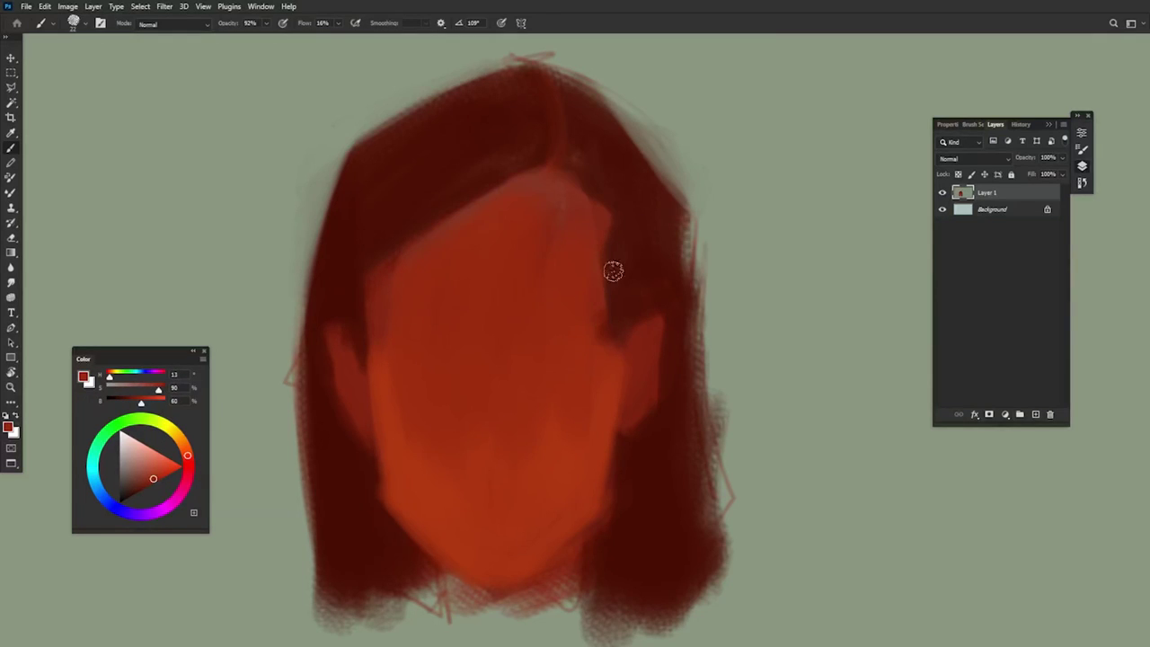
pyautogui.moveTo(614, 273); pyautogui.dragTo(612, 269)
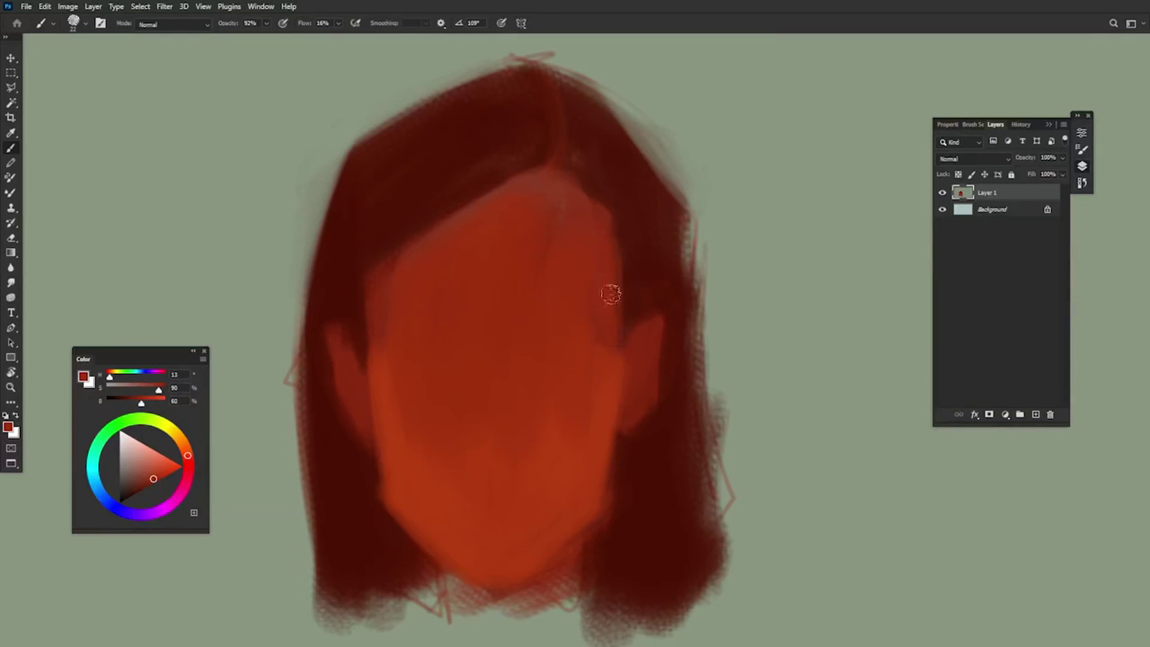
pyautogui.keyDown('alt'); pyautogui.click(594, 191); pyautogui.keyUp('alt')
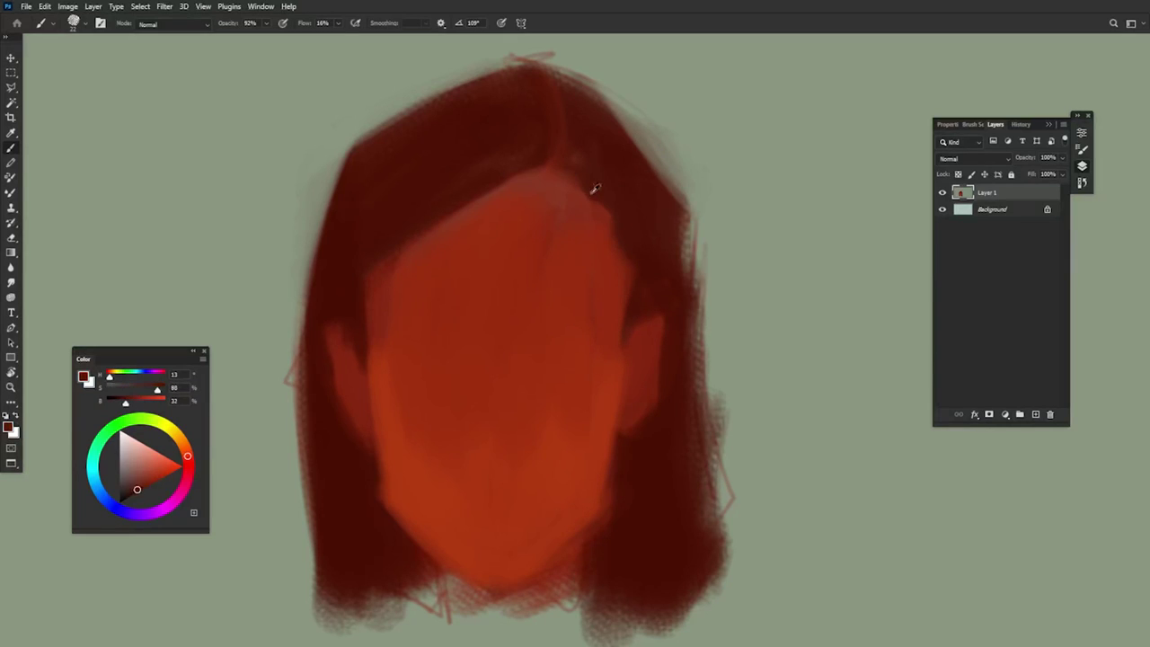
pyautogui.moveTo(569, 178); pyautogui.dragTo(656, 292)
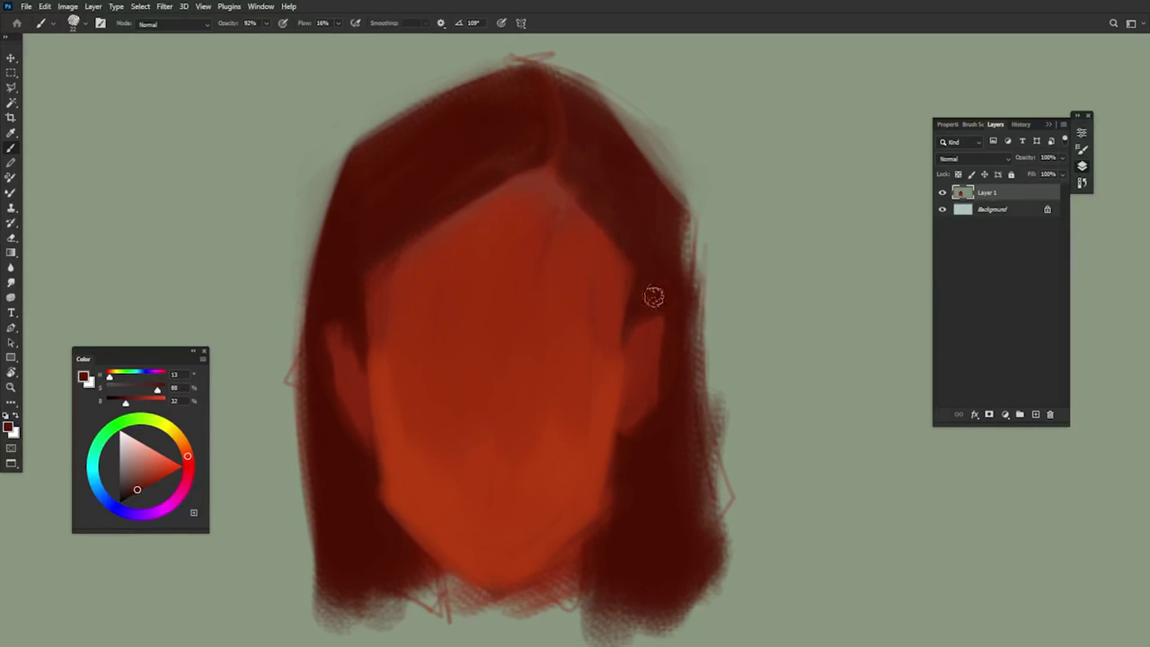
# Step: Refine the left hairline and temple edge with sampled dark red and skin red tones
pyautogui.keyDown('alt'); pyautogui.click(419, 270); pyautogui.keyUp('alt')
pyautogui.keyDown('alt'); pyautogui.click(356, 249); pyautogui.keyUp('alt')
pyautogui.keyDown('alt'); pyautogui.click(398, 280); pyautogui.keyUp('alt')
pyautogui.moveTo(363, 290); pyautogui.dragTo(388, 360)
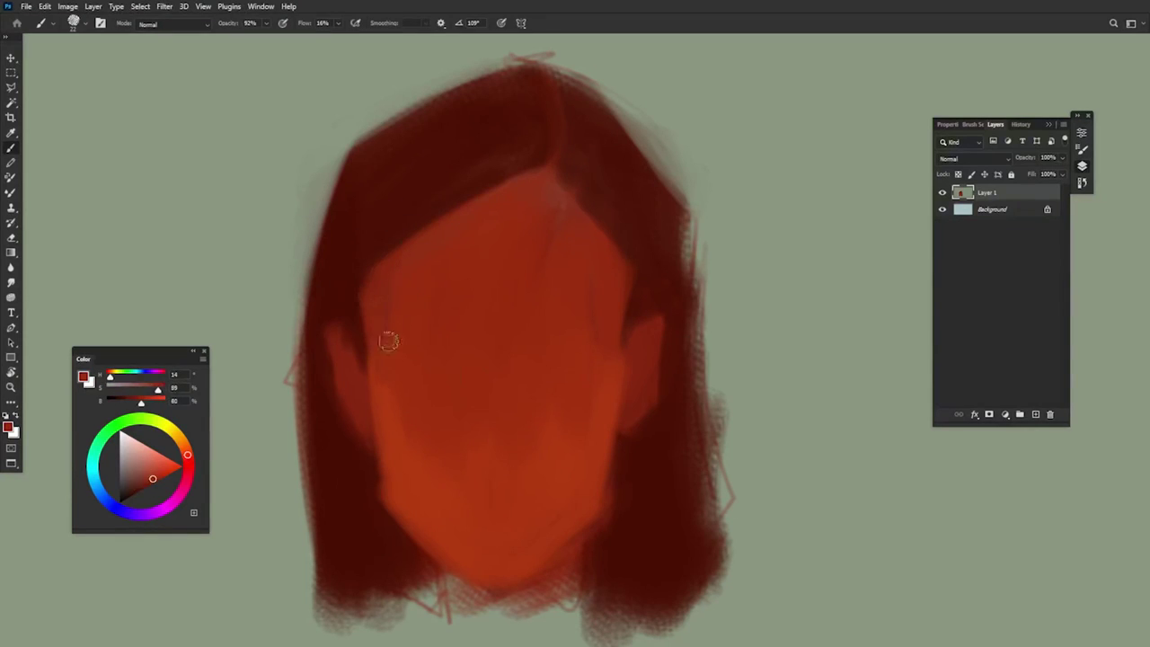
# Step: Block in the base of the nose as a downward-pointing wedge in sampled dark red, then warm it with a more saturated red
pyautogui.moveTo(563, 327); pyautogui.dragTo(552, 327)
pyautogui.keyDown('alt'); pyautogui.click(642, 384); pyautogui.keyUp('alt')
pyautogui.moveTo(495, 409); pyautogui.dragTo(496, 406)
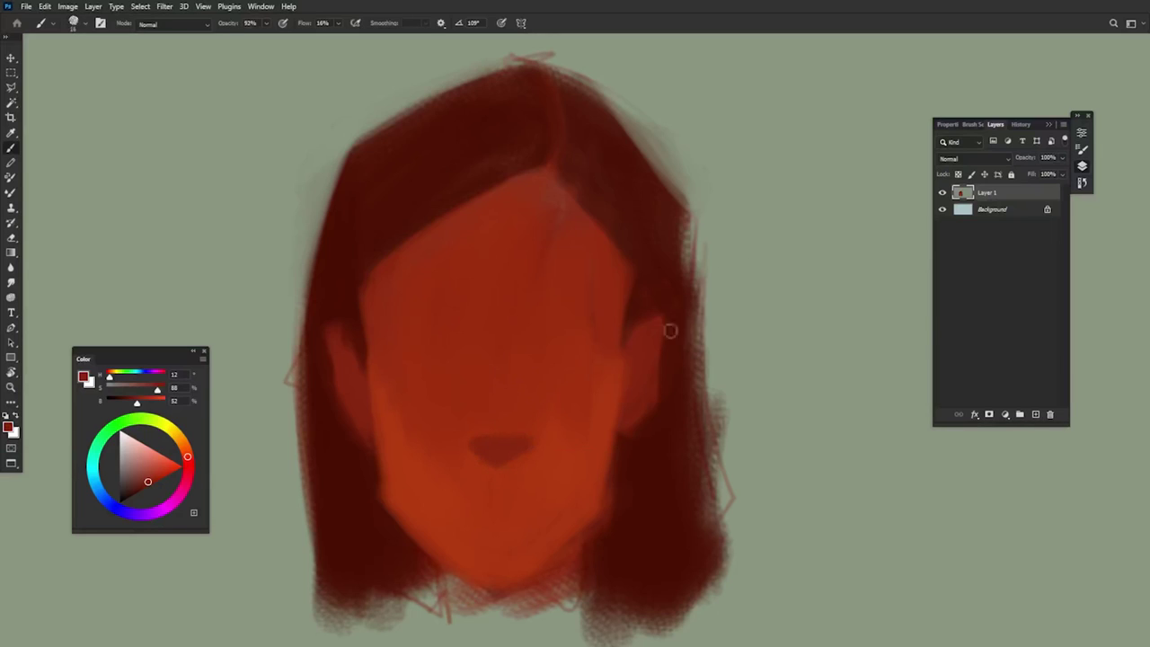
pyautogui.click(169, 473)
pyautogui.moveTo(525, 443); pyautogui.dragTo(529, 443)
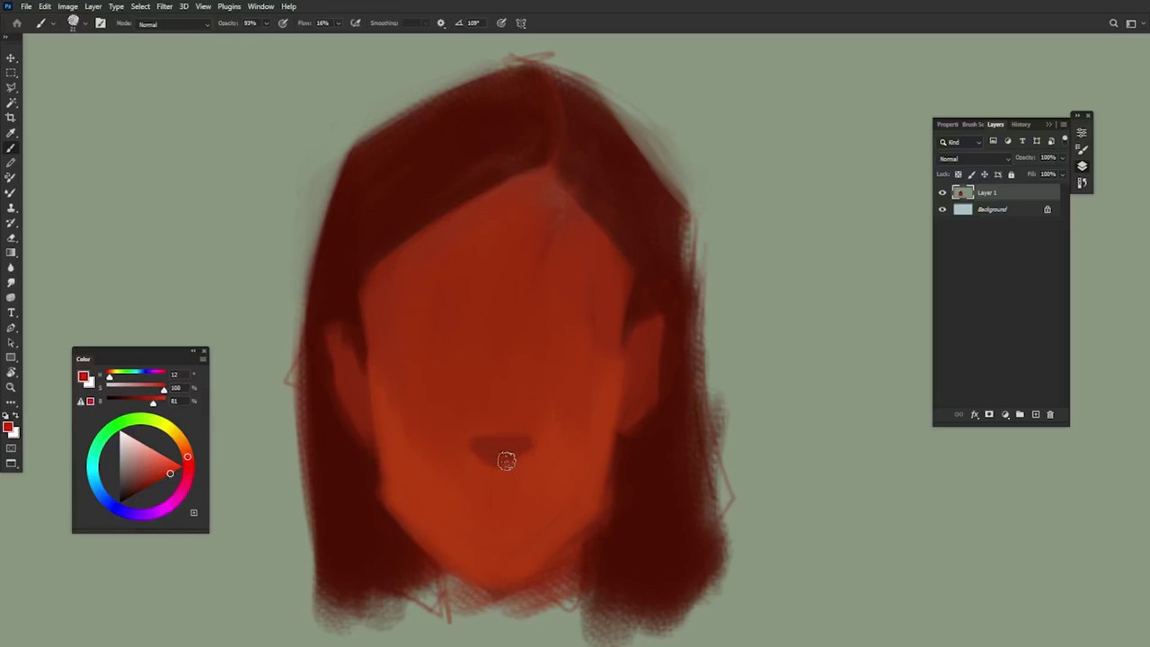
pyautogui.keyDown('alt'); pyautogui.click(502, 447); pyautogui.keyUp('alt')
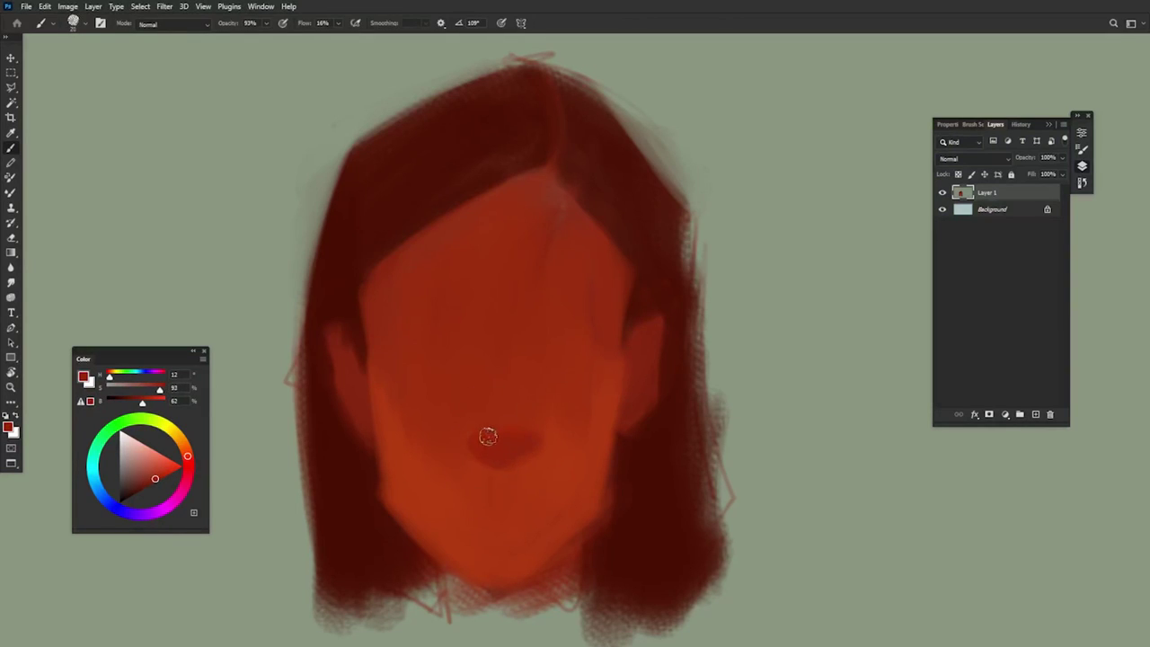
# Step: Outline and fill both eye sockets as rounded shapes in a deeper, fully saturated dark red
pyautogui.click(153, 483)
pyautogui.moveTo(456, 357); pyautogui.dragTo(400, 357)
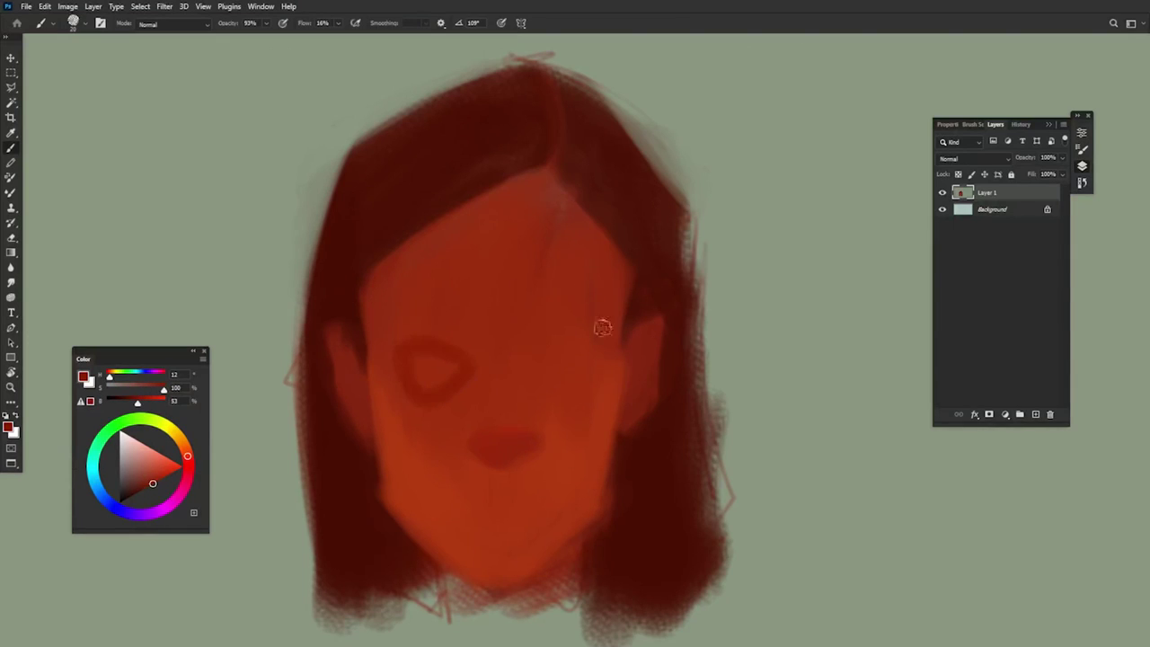
pyautogui.moveTo(550, 359)
pyautogui.mouseDown()
pyautogui.moveTo(585, 368)
pyautogui.moveTo(547, 378)
pyautogui.mouseUp()
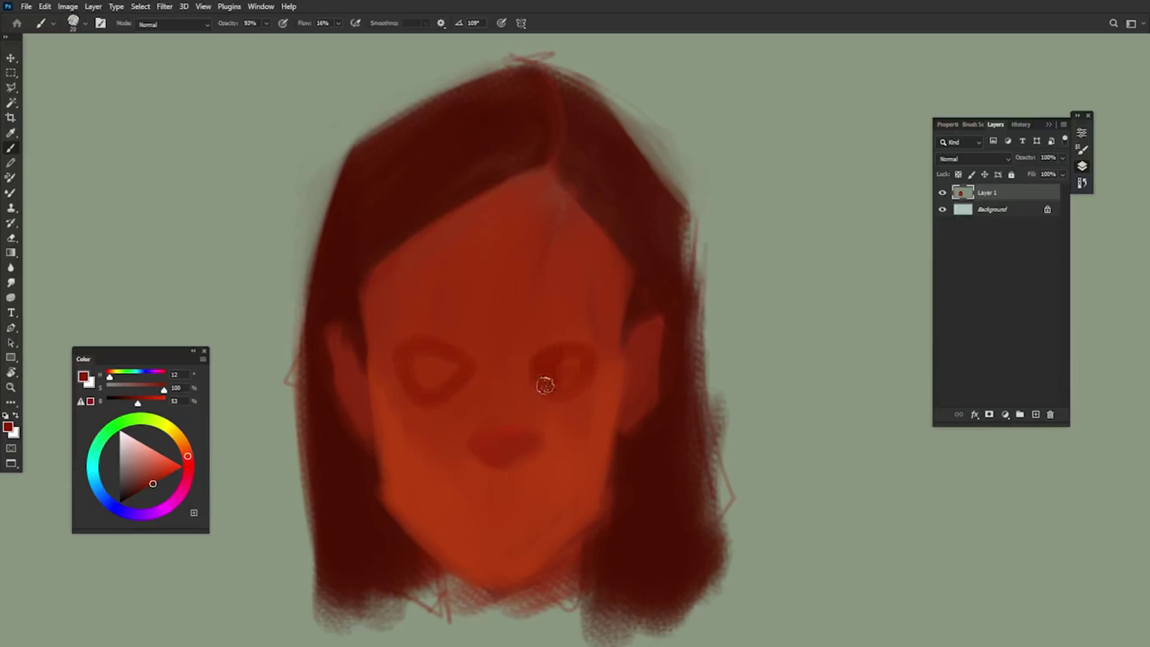
pyautogui.moveTo(459, 370)
pyautogui.mouseDown()
pyautogui.moveTo(424, 378)
pyautogui.moveTo(416, 342)
pyautogui.mouseUp()
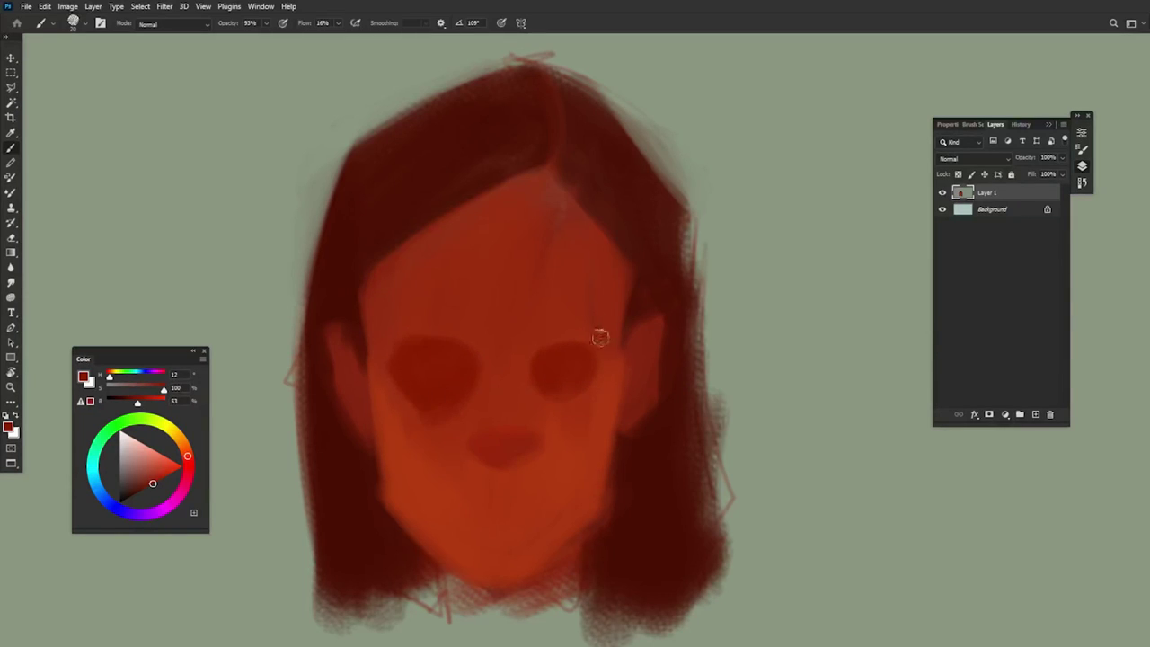
pyautogui.moveTo(530, 363); pyautogui.dragTo(550, 406)
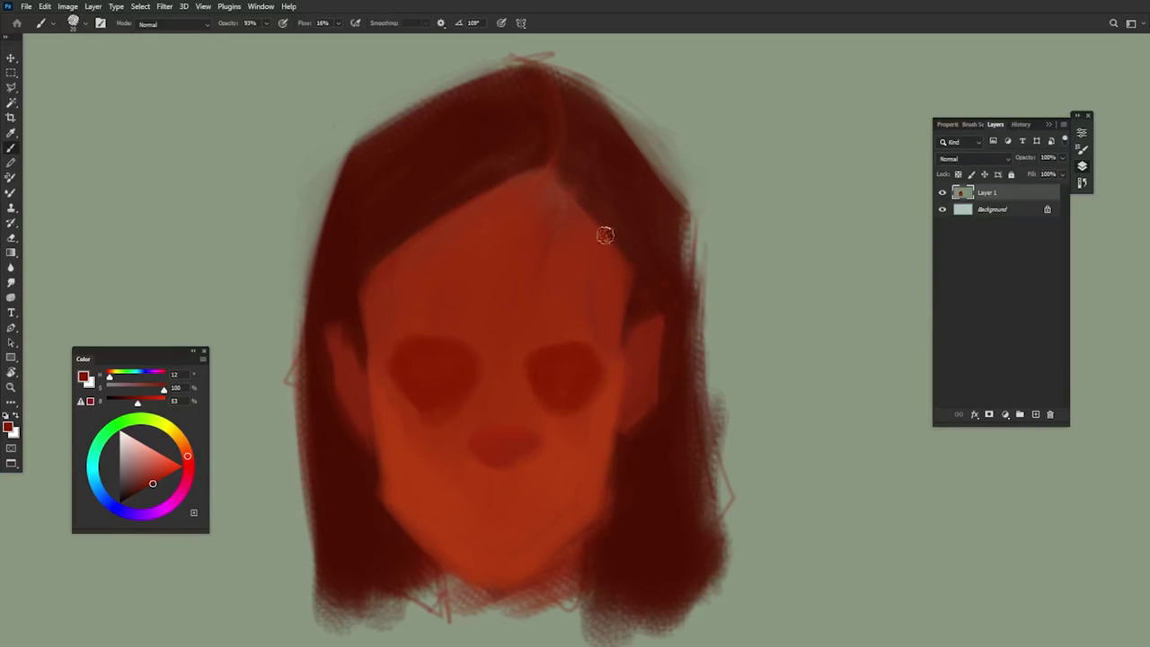
# Step: Paint the nose bridge in sampled skin orange and add a brighter orange highlight on the nose tip
pyautogui.keyDown('alt'); pyautogui.click(430, 468); pyautogui.keyUp('alt')
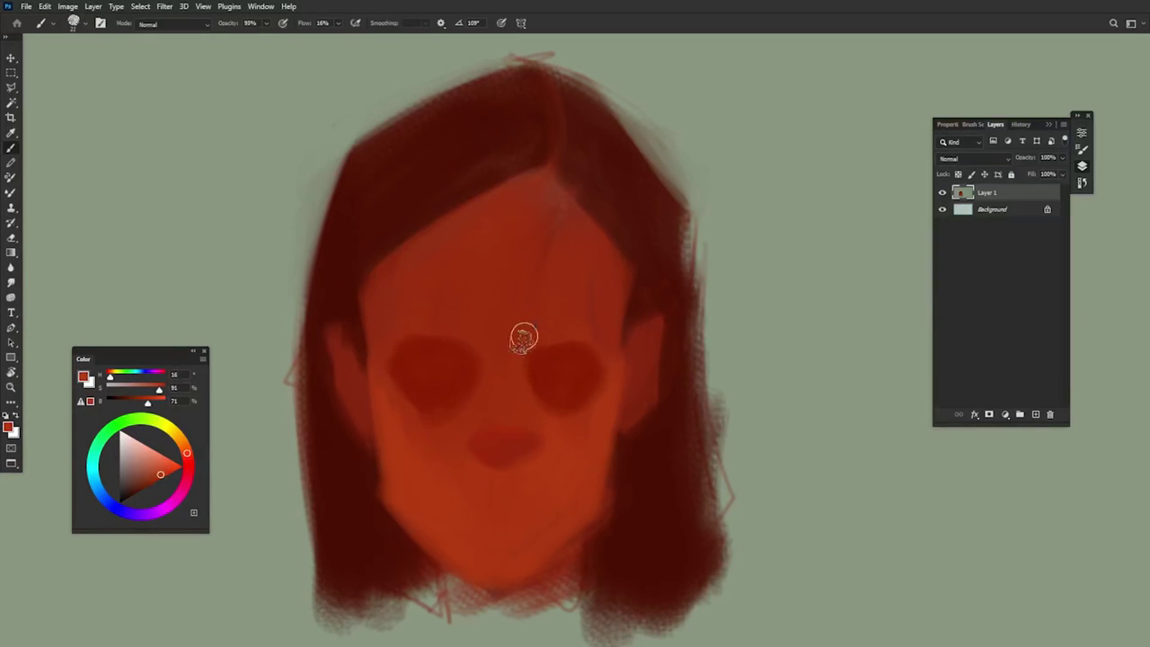
pyautogui.moveTo(493, 441)
pyautogui.mouseDown()
pyautogui.moveTo(519, 431)
pyautogui.moveTo(503, 444)
pyautogui.moveTo(499, 415)
pyautogui.moveTo(527, 418)
pyautogui.moveTo(498, 435)
pyautogui.mouseUp()
pyautogui.click(169, 463)
pyautogui.keyDown('alt'); pyautogui.click(494, 423); pyautogui.keyUp('alt')
pyautogui.keyDown('alt'); pyautogui.rightClick(544, 406); pyautogui.keyUp('alt')
pyautogui.keyDown('alt'); pyautogui.click(526, 400); pyautogui.keyUp('alt')
# Step: Paint both nostrils in a very dark red at 37% brightness under the nose tip
pyautogui.moveTo(156, 476); pyautogui.dragTo(142, 489)
pyautogui.keyDown('alt'); pyautogui.rightClick(495, 444); pyautogui.keyUp('alt')
pyautogui.keyDown('alt'); pyautogui.rightClick(499, 440); pyautogui.keyUp('alt')
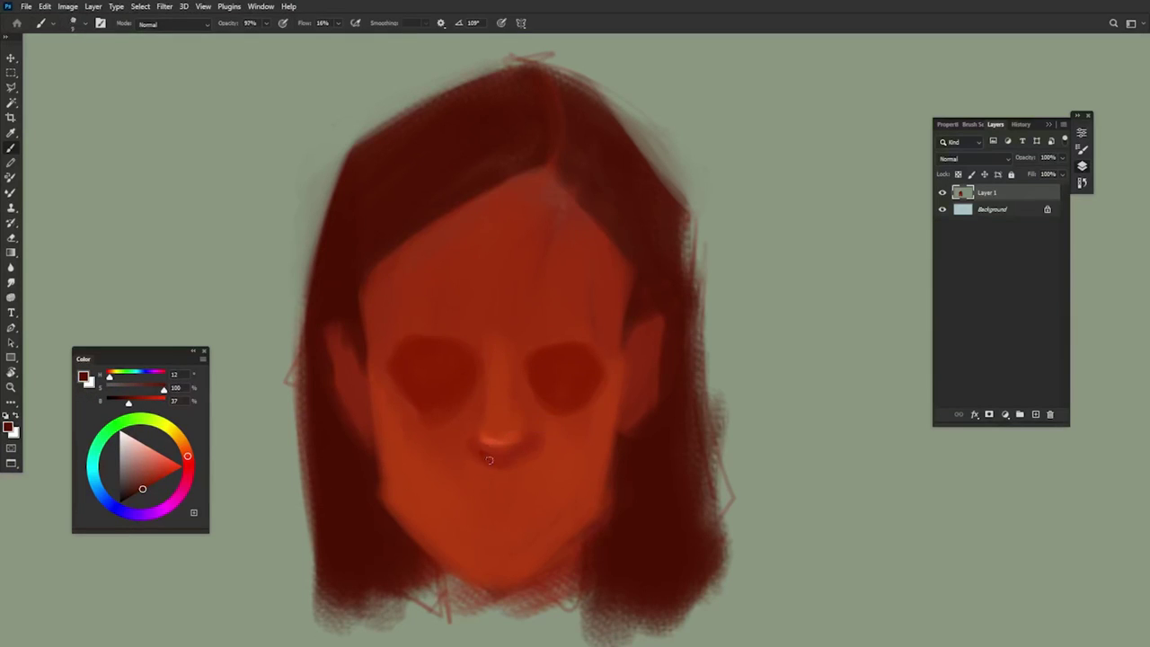
pyautogui.keyDown('alt'); pyautogui.click(485, 451); pyautogui.keyUp('alt')
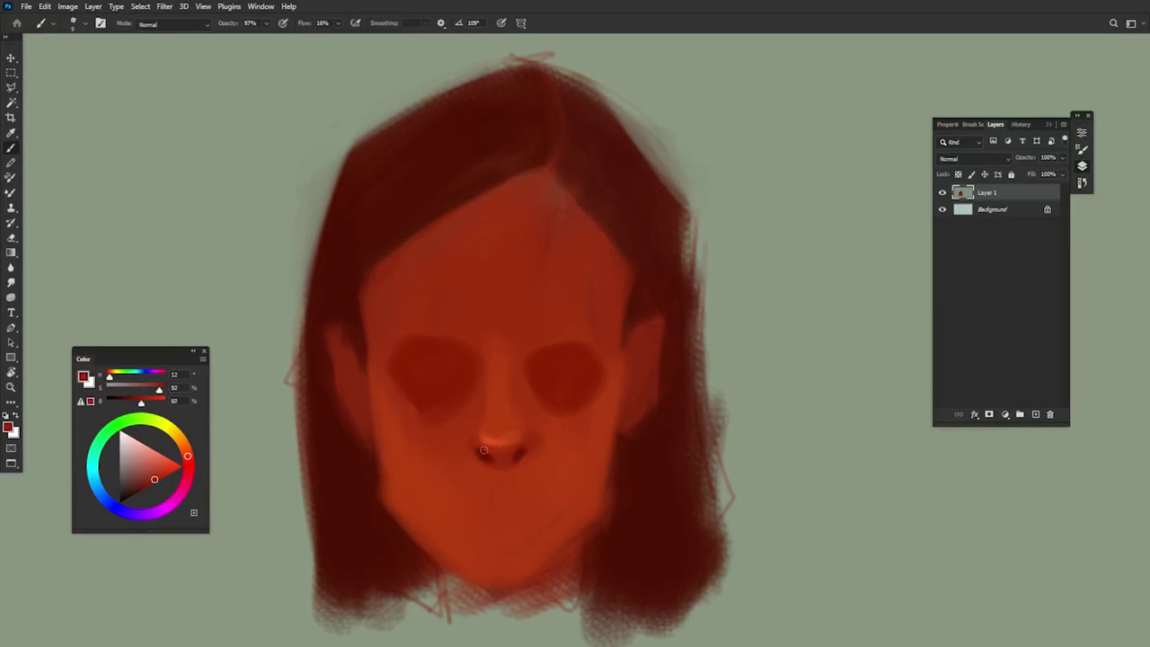
# Step: Add the nostril wings on both sides of the nose with bright orange sampled from the tip highlight
pyautogui.keyDown('alt'); pyautogui.rightClick(513, 442); pyautogui.keyUp('alt')
pyautogui.keyDown('alt'); pyautogui.click(493, 435); pyautogui.keyUp('alt')
pyautogui.keyDown('alt'); pyautogui.rightClick(491, 441); pyautogui.keyUp('alt')
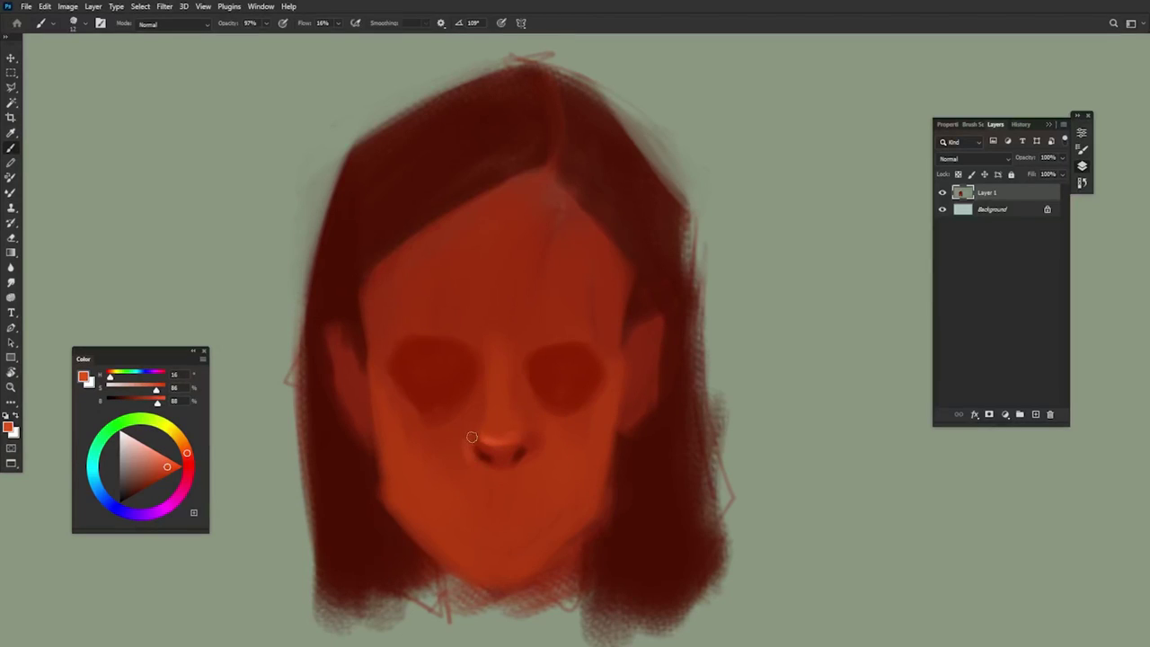
pyautogui.moveTo(526, 436); pyautogui.dragTo(532, 451)
pyautogui.keyDown('alt'); pyautogui.click(520, 453); pyautogui.keyUp('alt')
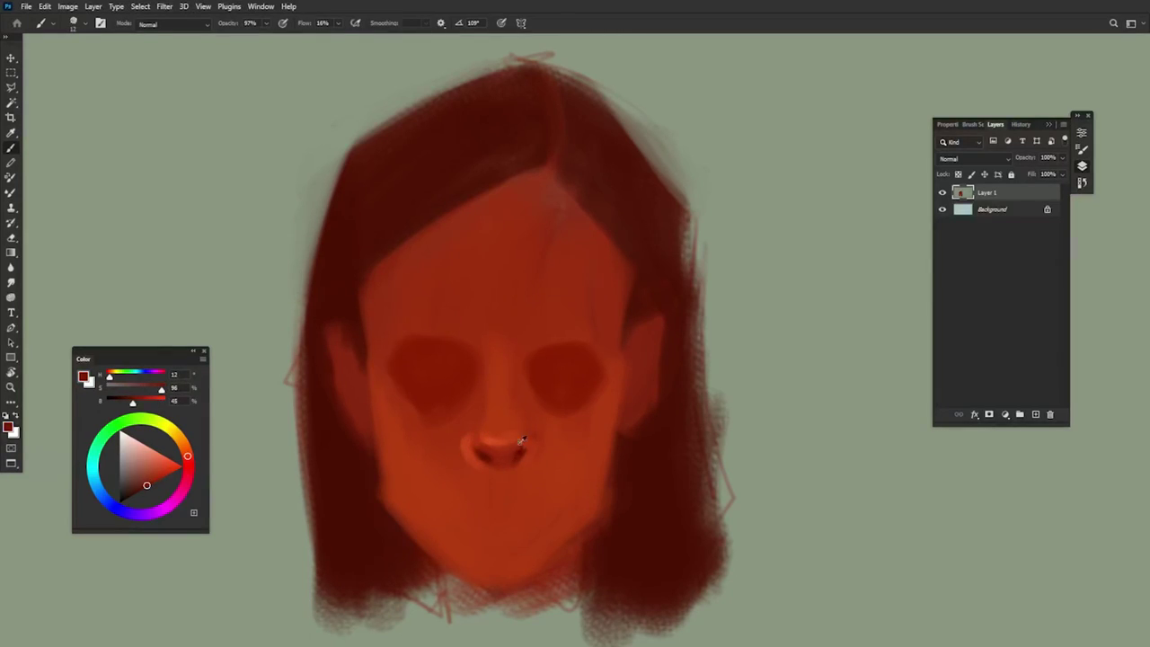
# Step: Reshape the nostrils and the underside of the nose tip with sampled dark reds at 96% brush opacity
pyautogui.press('9')
pyautogui.press('7')
pyautogui.press('9')
pyautogui.press('6')
pyautogui.keyDown('alt'); pyautogui.click(489, 455); pyautogui.keyUp('alt')
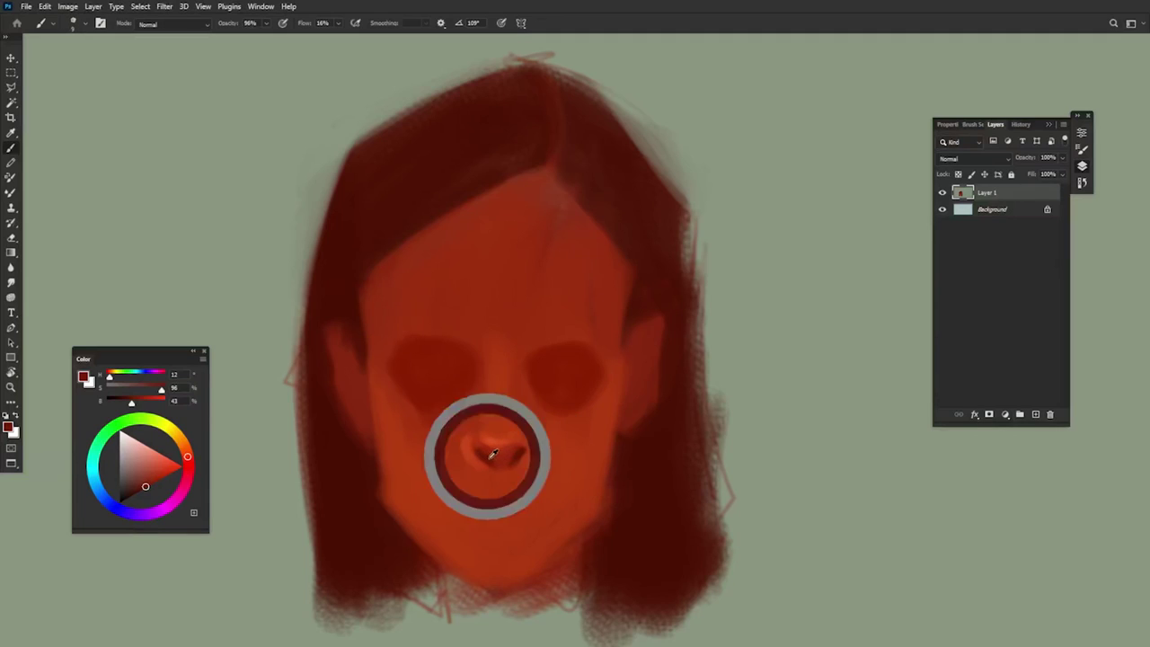
pyautogui.keyDown('alt'); pyautogui.click(502, 444); pyautogui.keyUp('alt')
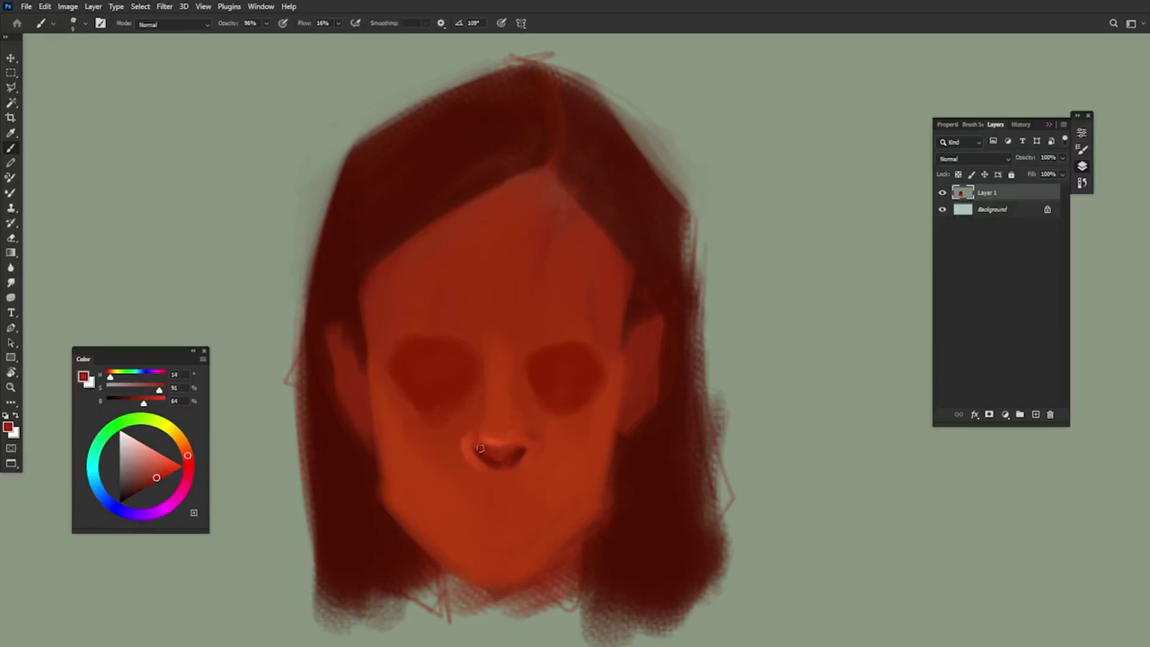
pyautogui.keyDown('alt'); pyautogui.click(517, 458); pyautogui.keyUp('alt')
# Step: Refine the left nostril's upper edge and inner wing with a very small brush and sampled nose tones
pyautogui.keyDown('alt'); pyautogui.rightClick(535, 427); pyautogui.keyUp('alt')
pyautogui.keyDown('alt'); pyautogui.rightClick(484, 440); pyautogui.keyUp('alt')
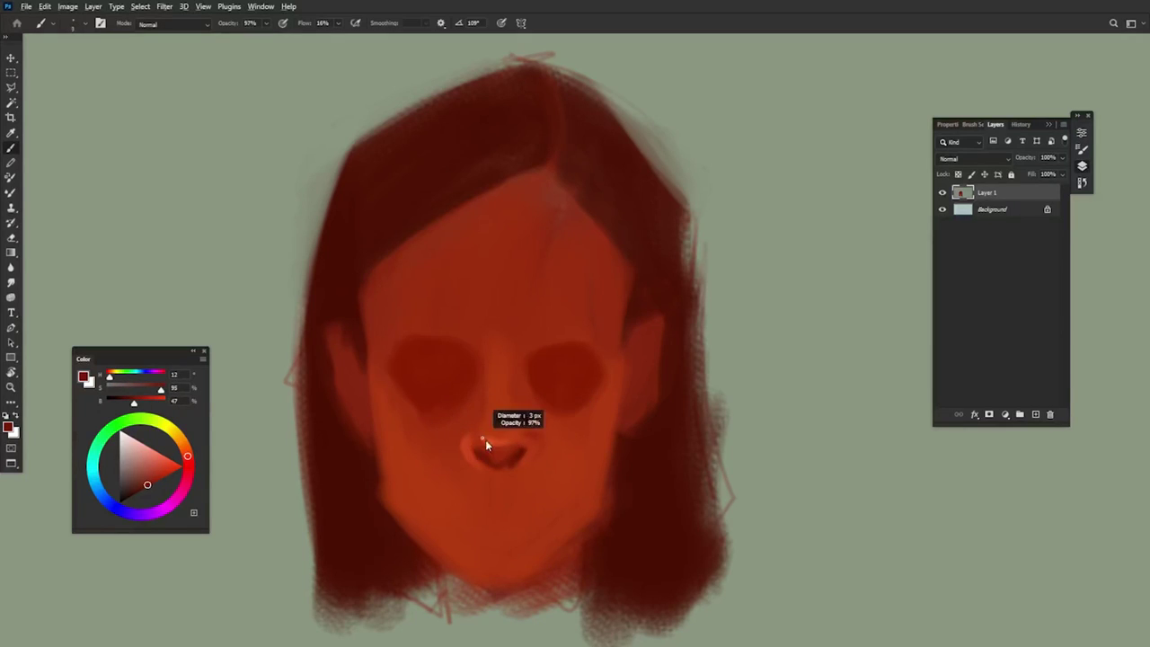
pyautogui.keyDown('alt'); pyautogui.click(479, 444); pyautogui.keyUp('alt')
pyautogui.keyDown('alt'); pyautogui.rightClick(483, 441); pyautogui.keyUp('alt')
pyautogui.moveTo(481, 450); pyautogui.dragTo(491, 438)
pyautogui.keyDown('alt'); pyautogui.click(486, 439); pyautogui.keyUp('alt')
pyautogui.keyDown('alt'); pyautogui.click(488, 453); pyautogui.keyUp('alt')
# Step: Outline the outer edges of both nostril wings with dark red sampled from the eye socket
pyautogui.keyDown('alt'); pyautogui.click(455, 384); pyautogui.keyUp('alt')
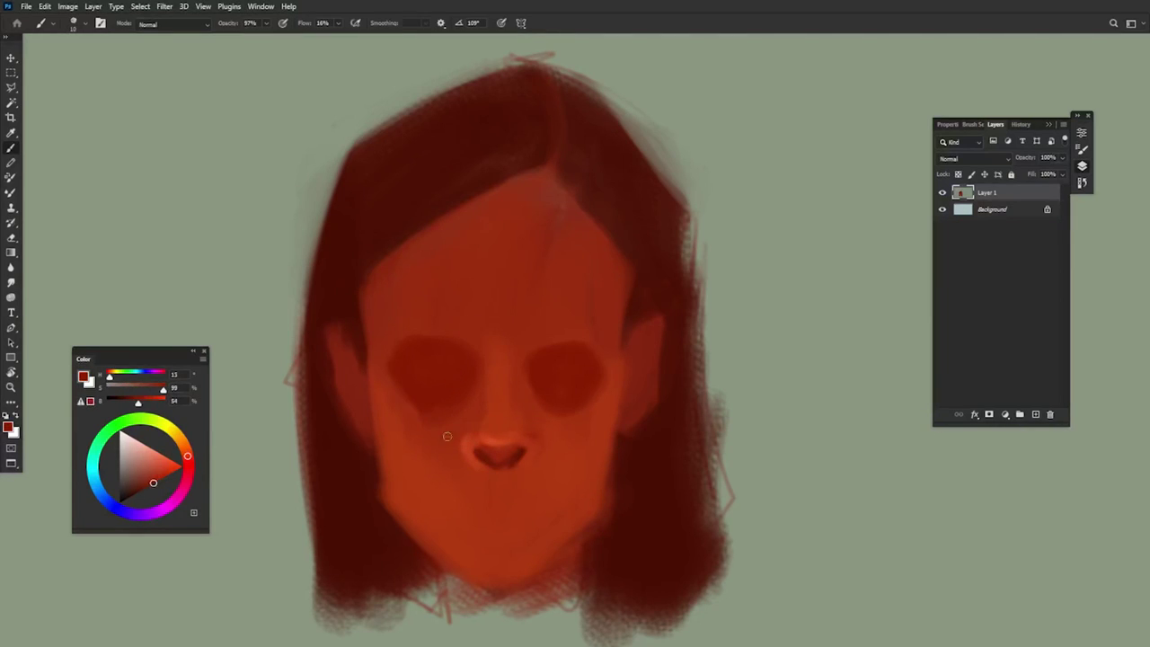
pyautogui.press('9')
pyautogui.press('6')
pyautogui.moveTo(478, 467); pyautogui.dragTo(463, 451)
pyautogui.moveTo(534, 460); pyautogui.dragTo(541, 426)
pyautogui.keyDown('alt'); pyautogui.click(539, 421); pyautogui.keyUp('alt')
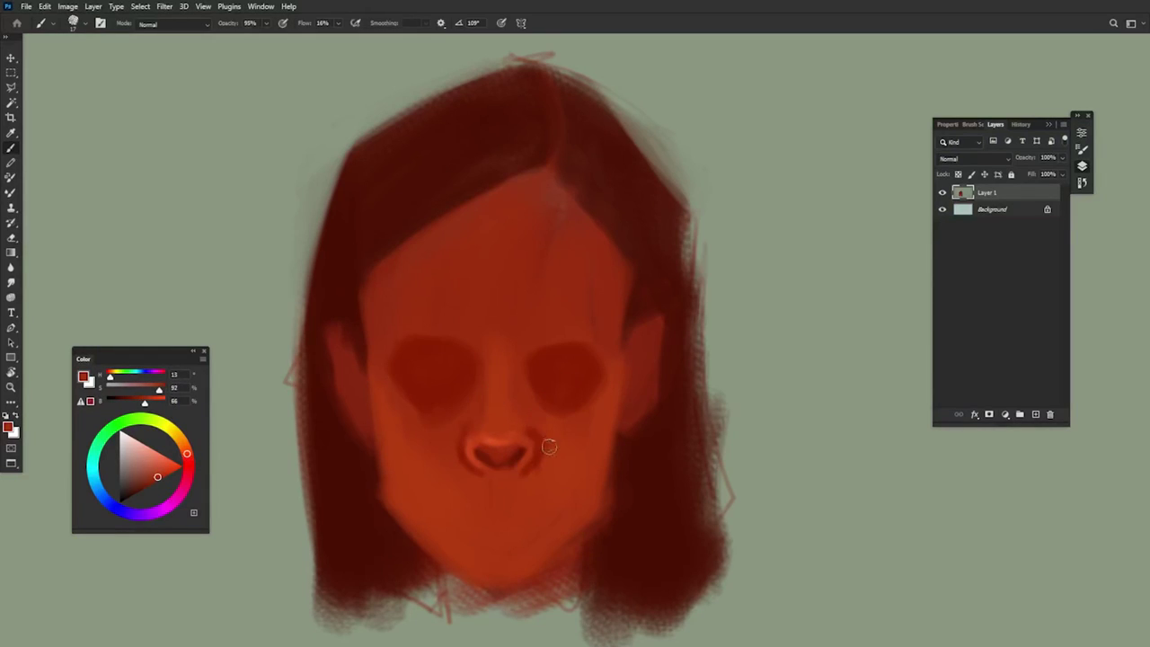
# Step: Lighten the sides of the nose and the inner cheeks below the eye sockets with sampled orange tones
pyautogui.keyDown('alt'); pyautogui.click(494, 438); pyautogui.keyUp('alt')
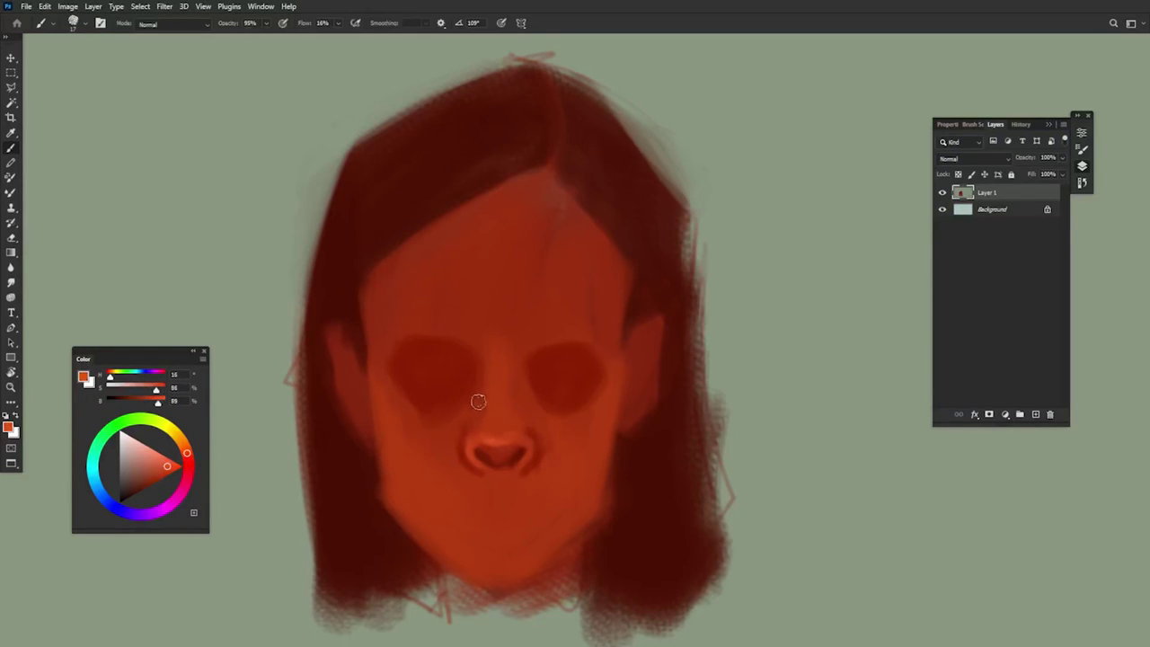
pyautogui.moveTo(480, 389)
pyautogui.mouseDown()
pyautogui.moveTo(432, 430)
pyautogui.moveTo(466, 427)
pyautogui.mouseUp()
pyautogui.keyDown('alt'); pyautogui.click(443, 431); pyautogui.keyUp('alt')
pyautogui.moveTo(519, 401); pyautogui.dragTo(535, 426)
pyautogui.keyDown('alt'); pyautogui.click(530, 398); pyautogui.keyUp('alt')
pyautogui.moveTo(456, 385); pyautogui.dragTo(462, 389)
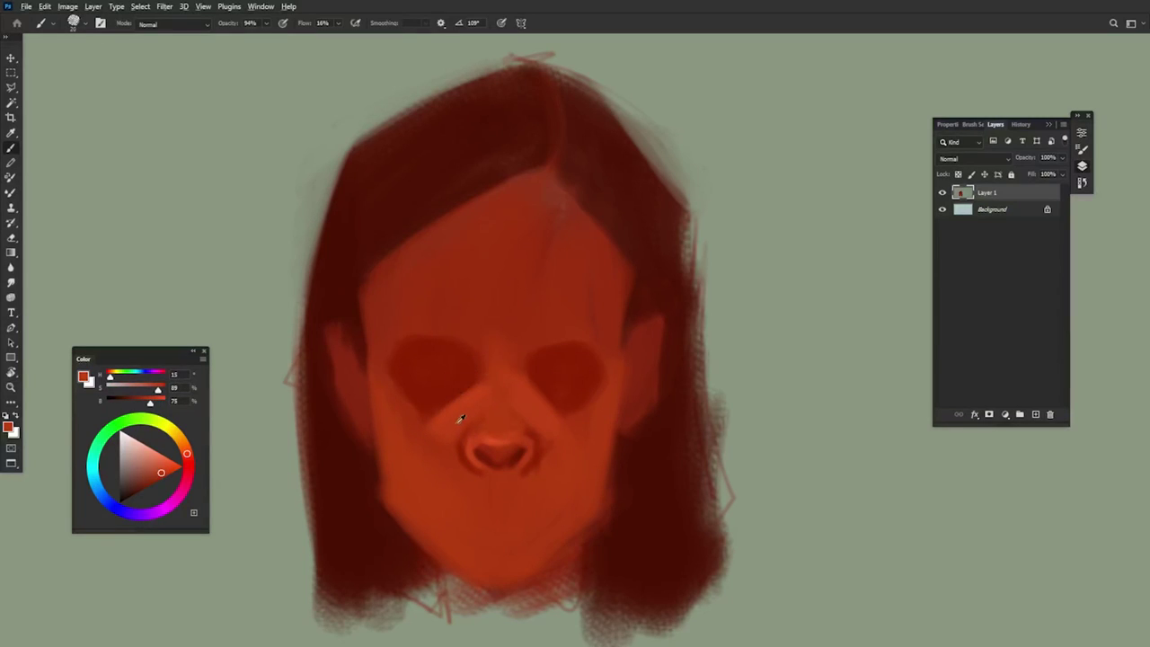
# Step: Reshape the inner corners and upper rims of both eye sockets with sampled skin and socket reds
pyautogui.keyDown('alt'); pyautogui.click(465, 401); pyautogui.keyUp('alt')
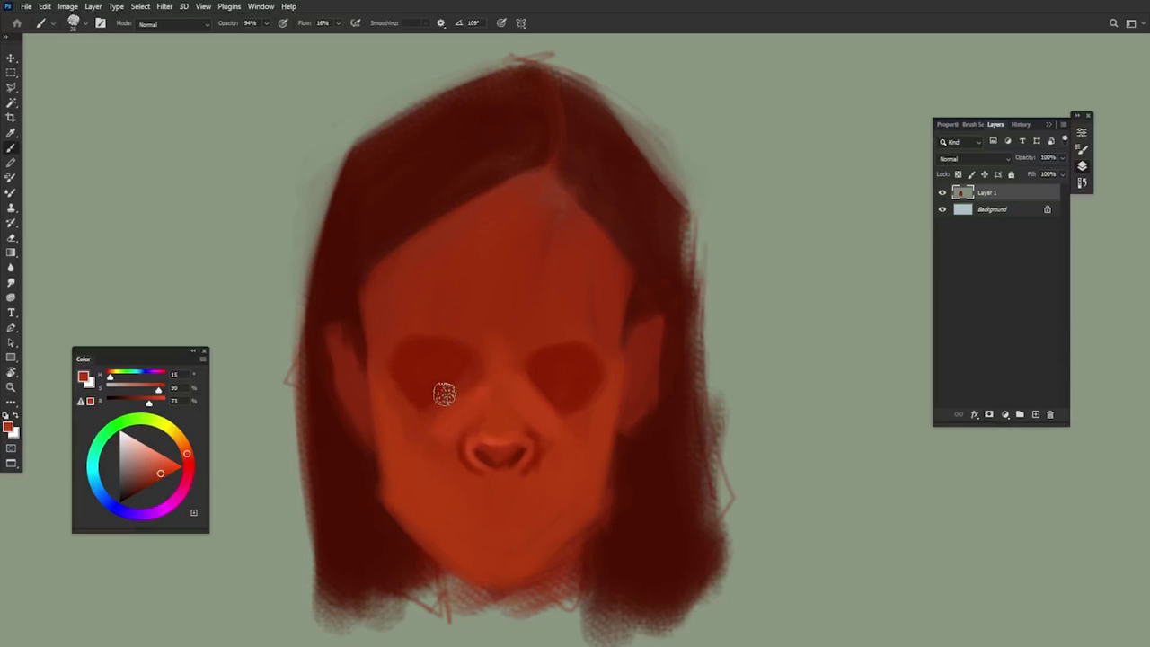
pyautogui.keyDown('alt'); pyautogui.click(463, 373); pyautogui.keyUp('alt')
pyautogui.keyDown('alt'); pyautogui.click(458, 346); pyautogui.keyUp('alt')
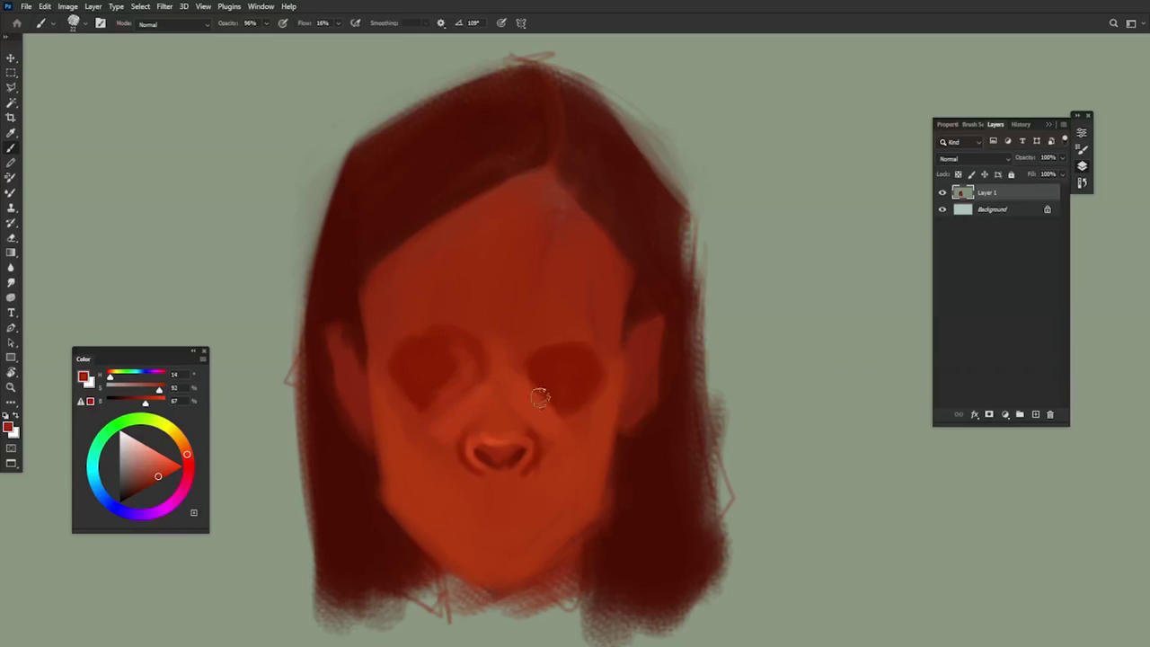
pyautogui.keyDown('alt'); pyautogui.click(530, 382); pyautogui.keyUp('alt')
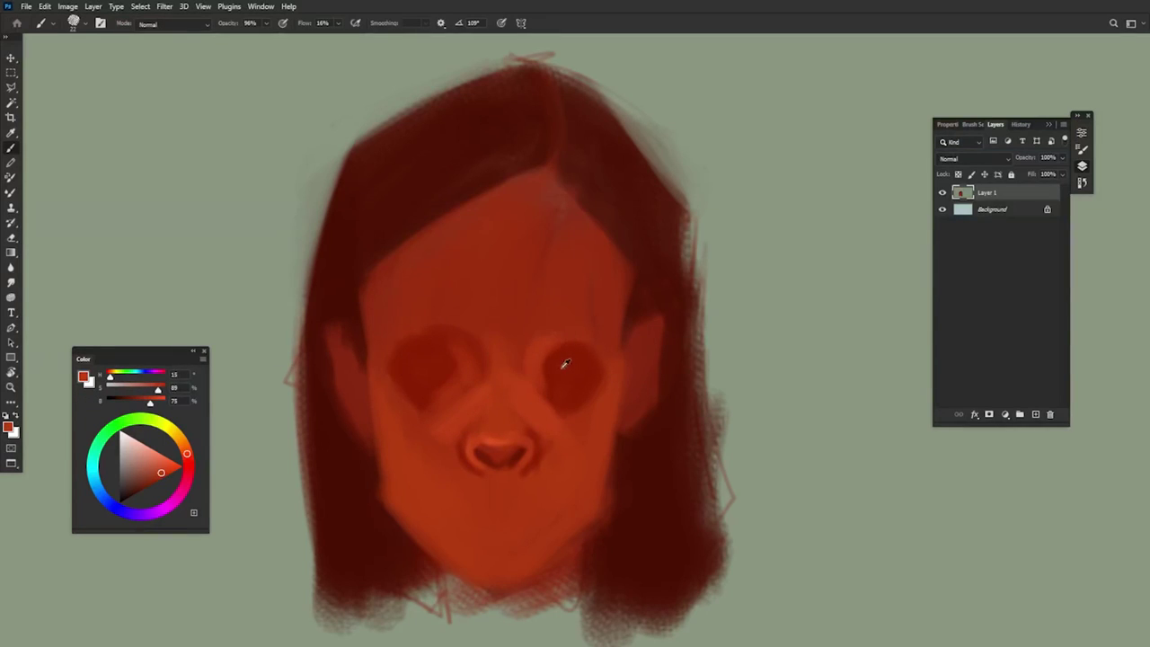
pyautogui.keyDown('alt'); pyautogui.click(552, 386); pyautogui.keyUp('alt')
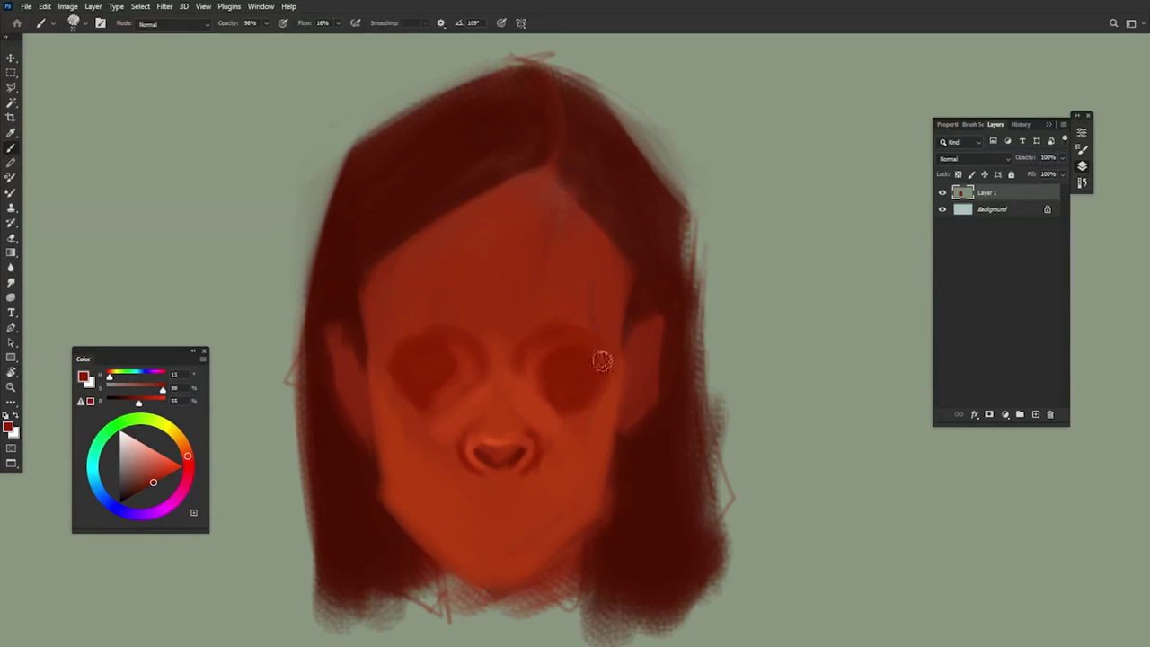
# Step: Refine the underside of the nose and the inner edges of the nostrils with sampled mid and dark reds
pyautogui.keyDown('alt'); pyautogui.click(497, 449); pyautogui.keyUp('alt')
pyautogui.keyDown('alt'); pyautogui.click(499, 447); pyautogui.keyUp('alt')
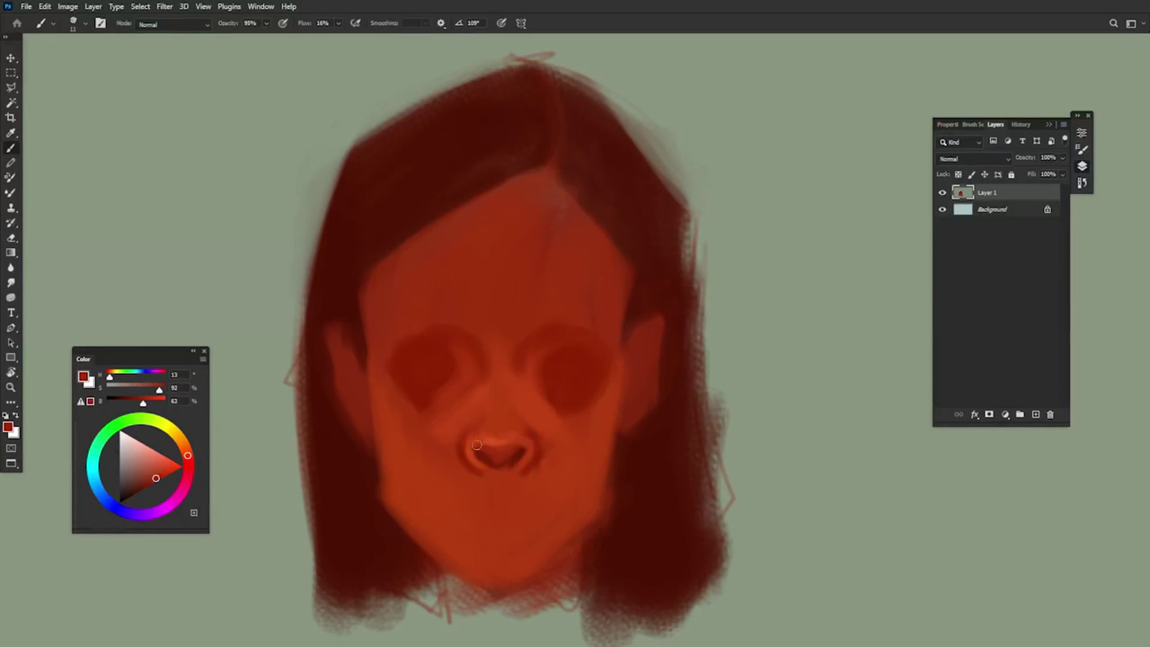
pyautogui.keyDown('alt'); pyautogui.click(518, 454); pyautogui.keyUp('alt')
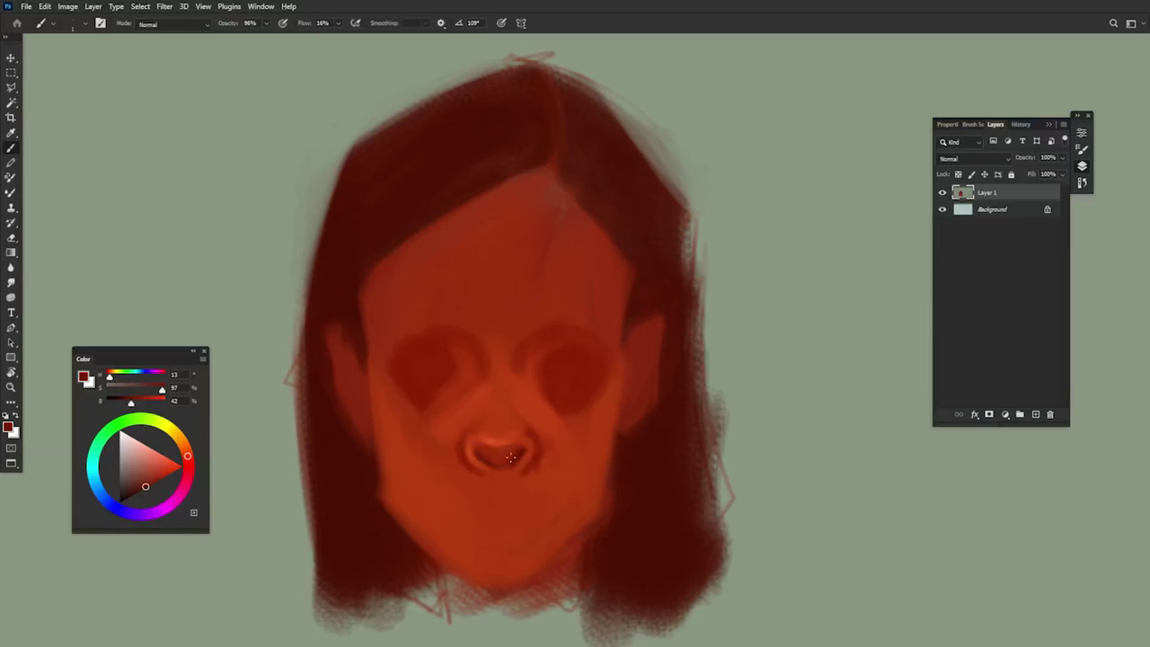
pyautogui.keyDown('alt'); pyautogui.click(529, 456); pyautogui.keyUp('alt')
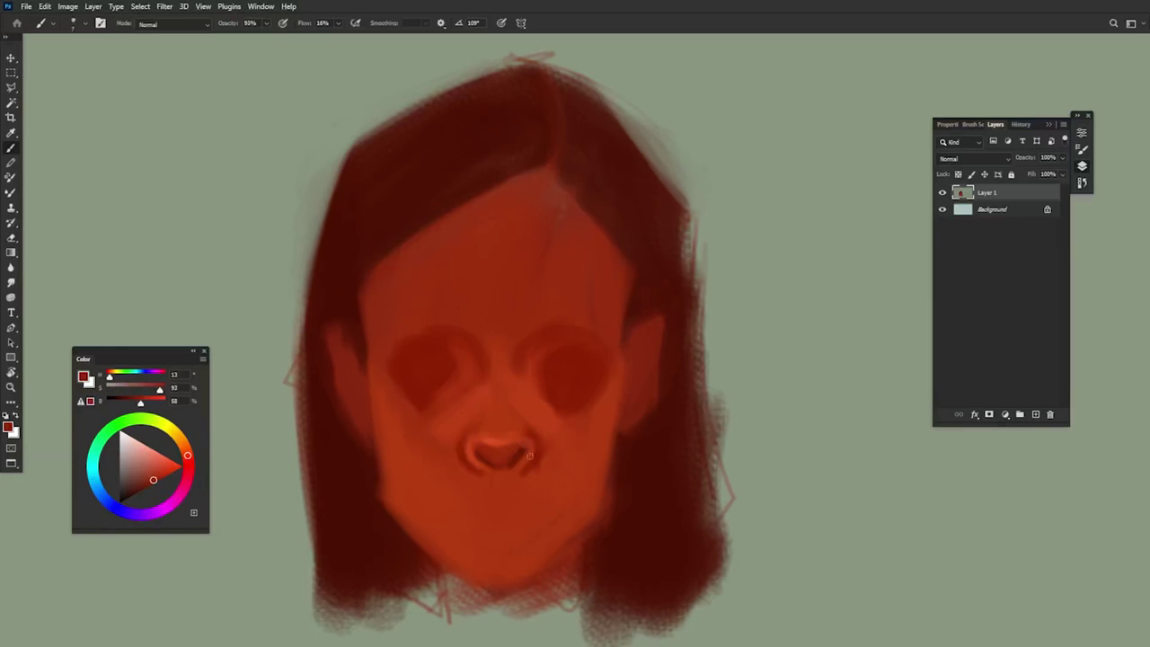
pyautogui.keyDown('alt'); pyautogui.click(521, 451); pyautogui.keyUp('alt')
pyautogui.keyDown('alt'); pyautogui.click(475, 452); pyautogui.keyUp('alt')
# Step: Darken both nostril openings with the sampled dark hair colour and touch up the nose tip and wings with sampled reds
pyautogui.keyDown('alt'); pyautogui.click(643, 266); pyautogui.keyUp('alt')
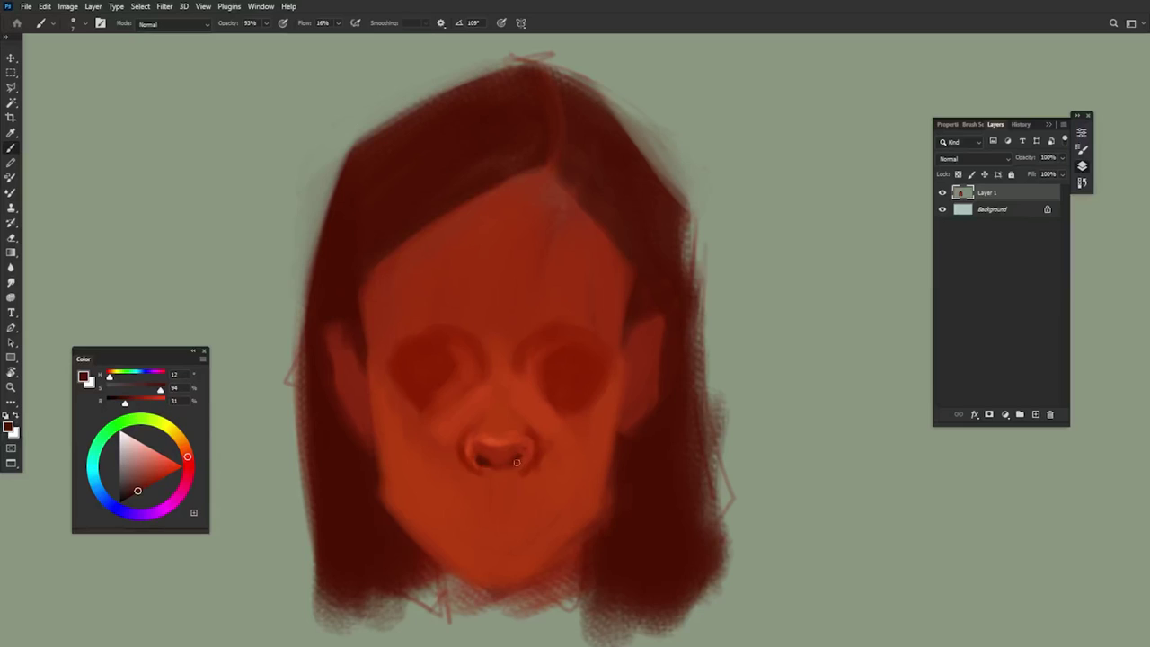
pyautogui.keyDown('alt'); pyautogui.click(543, 447); pyautogui.keyUp('alt')
pyautogui.keyDown('alt'); pyautogui.click(493, 434); pyautogui.keyUp('alt')
pyautogui.keyDown('alt'); pyautogui.click(518, 422); pyautogui.keyUp('alt')
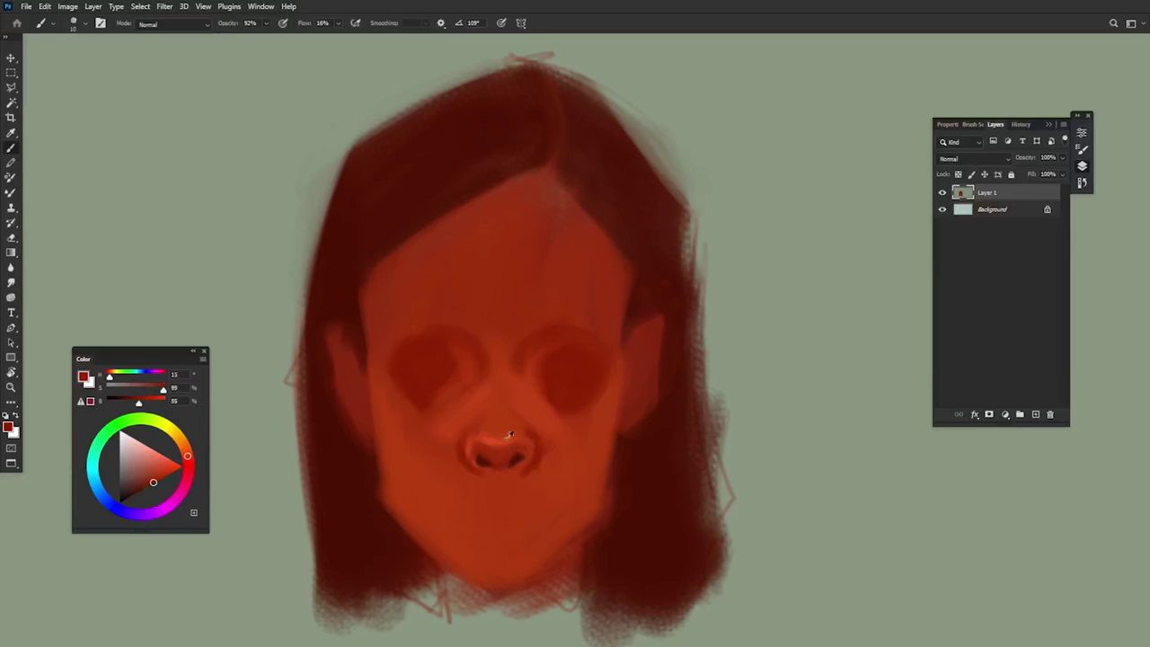
# Step: Shade the underside of the nose tip between the nostrils with a darker red and blend it with sampled reds
pyautogui.click(145, 488)
pyautogui.moveTo(490, 452)
pyautogui.mouseDown()
pyautogui.moveTo(515, 449)
pyautogui.moveTo(505, 451)
pyautogui.mouseUp()
pyautogui.keyDown('alt'); pyautogui.click(490, 453); pyautogui.keyUp('alt')
pyautogui.keyDown('alt'); pyautogui.click(489, 448); pyautogui.keyUp('alt')
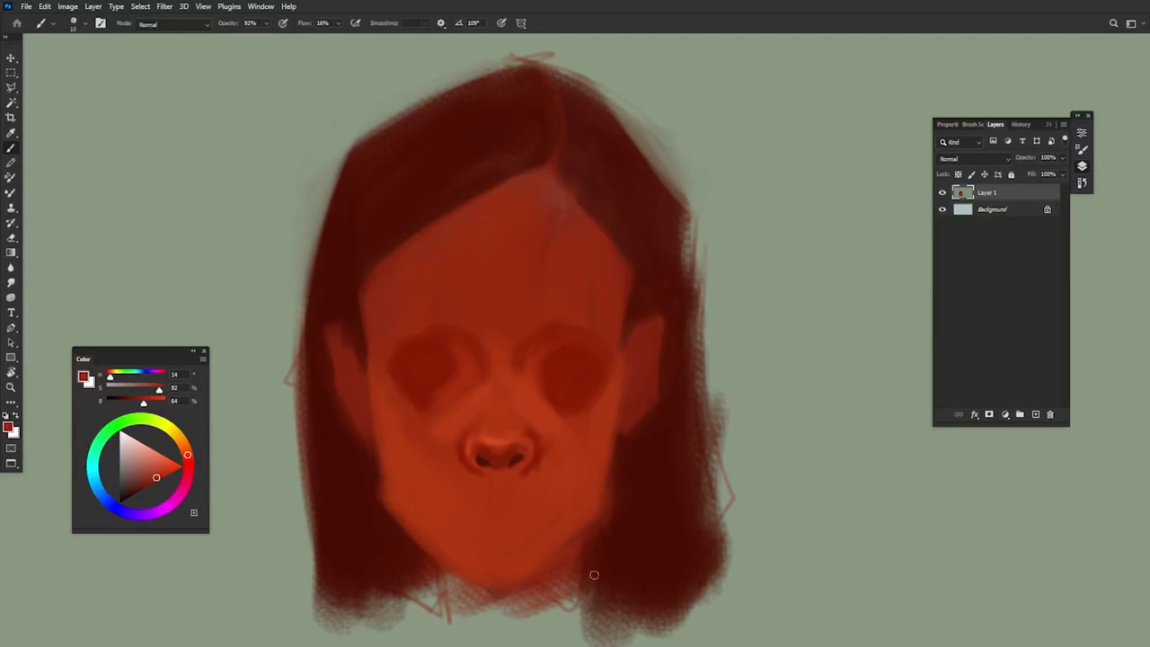
pyautogui.keyDown('alt'); pyautogui.click(524, 457); pyautogui.keyUp('alt')
# Step: Paint the lit base of the nose below the nostrils in sampled bright orange at 87% brush opacity
pyautogui.keyDown('alt'); pyautogui.click(495, 438); pyautogui.keyUp('alt')
pyautogui.press('8')
pyautogui.press('7')
pyautogui.keyDown('alt'); pyautogui.rightClick(505, 482); pyautogui.keyUp('alt')
pyautogui.keyDown('alt'); pyautogui.rightClick(513, 471); pyautogui.keyUp('alt')
pyautogui.keyDown('alt'); pyautogui.rightClick(513, 470); pyautogui.keyUp('alt')
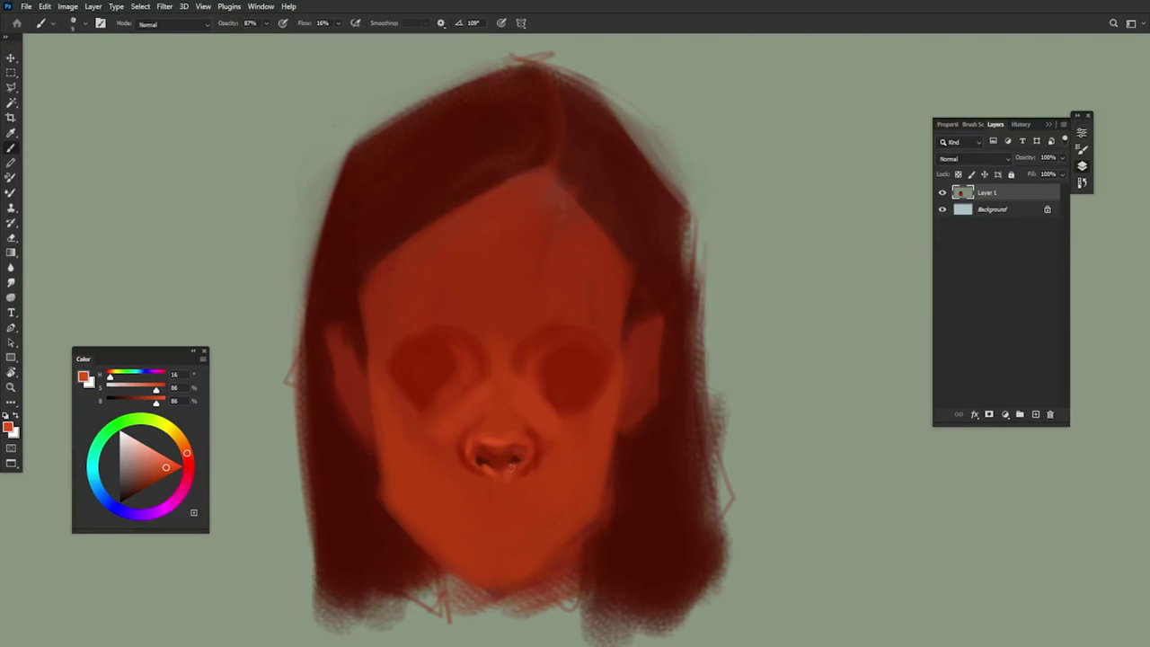
# Step: Sharpen the nostrils with sampled dark red and add pale pink highlights on the nose tip
pyautogui.keyDown('alt'); pyautogui.click(519, 460); pyautogui.keyUp('alt')
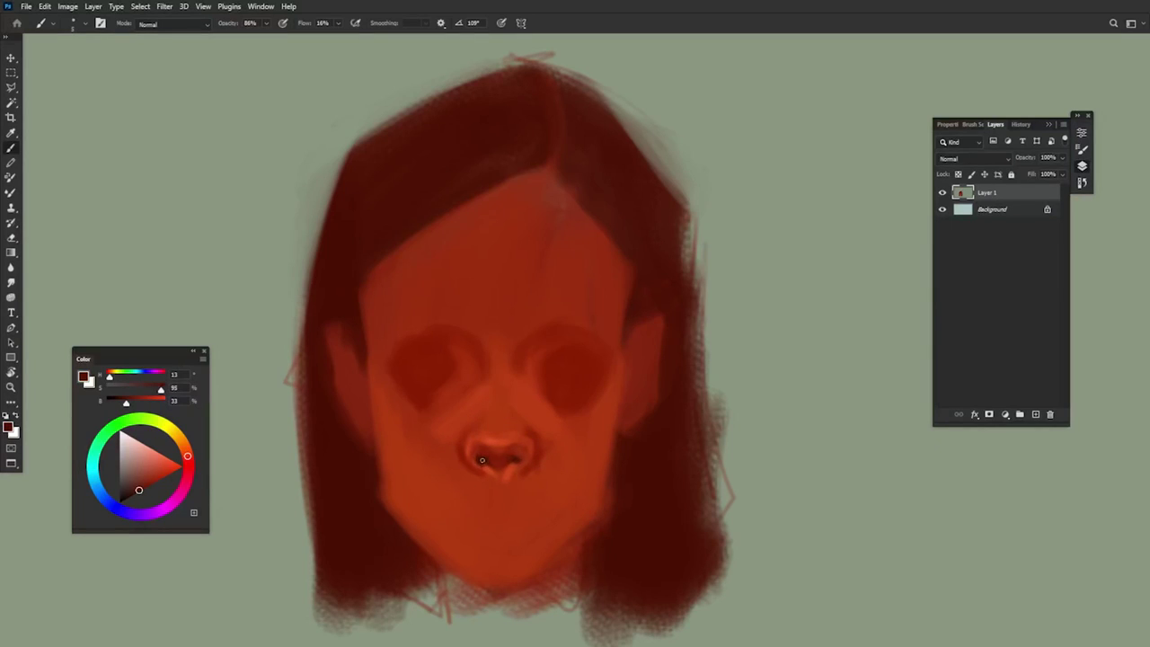
pyautogui.keyDown('alt'); pyautogui.click(501, 458); pyautogui.keyUp('alt')
pyautogui.keyDown('alt'); pyautogui.rightClick(515, 467); pyautogui.keyUp('alt')
pyautogui.keyDown('alt'); pyautogui.click(512, 468); pyautogui.keyUp('alt')
pyautogui.moveTo(163, 468); pyautogui.dragTo(156, 424)
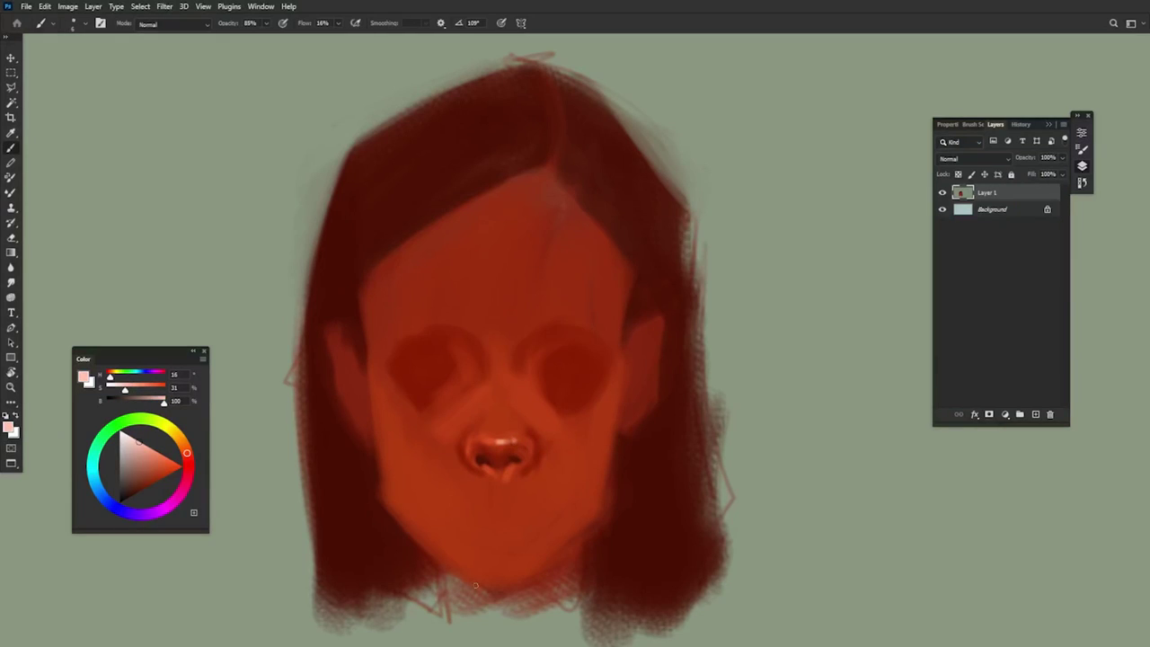
# Step: Shade the sides of the nose bridge and soften the outer edges of the nostril wings with sampled reds
pyautogui.keyDown('alt'); pyautogui.click(480, 441); pyautogui.keyUp('alt')
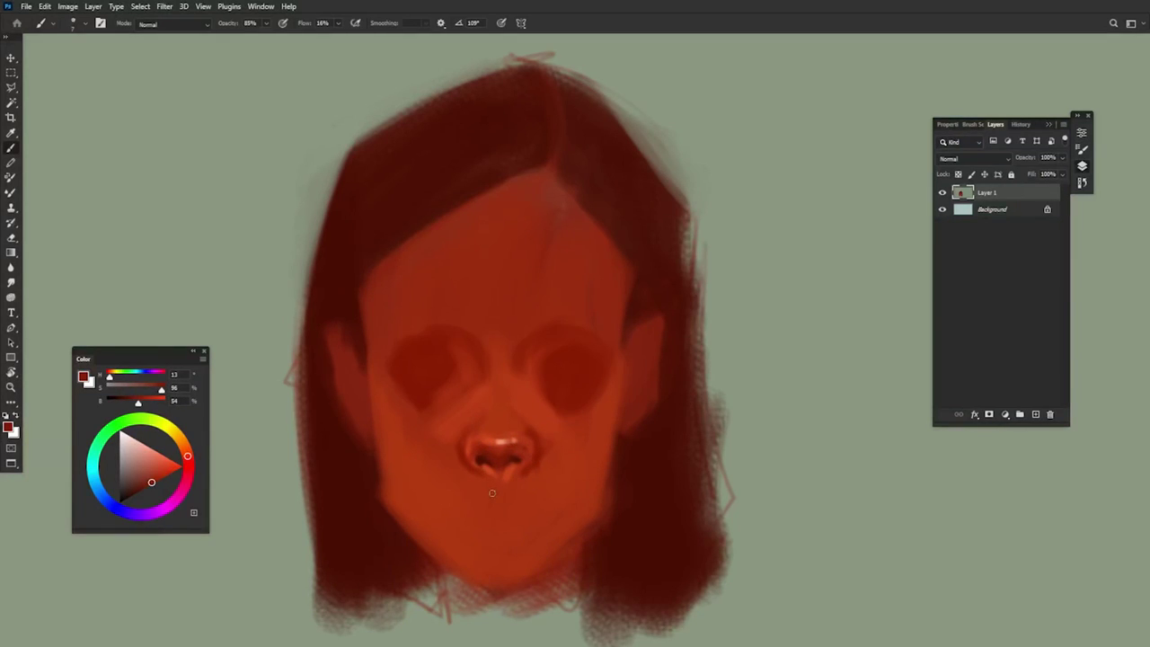
pyautogui.keyDown('alt'); pyautogui.click(514, 418); pyautogui.keyUp('alt')
pyautogui.keyDown('alt'); pyautogui.click(500, 416); pyautogui.keyUp('alt')
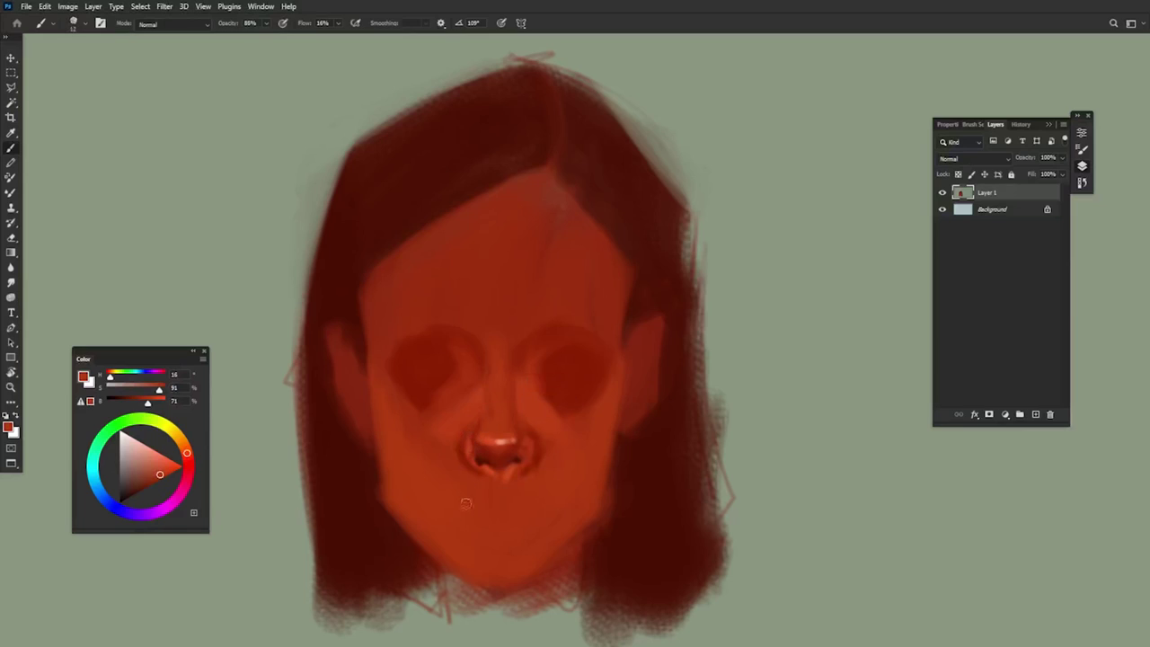
pyautogui.keyDown('alt'); pyautogui.click(462, 448); pyautogui.keyUp('alt')
pyautogui.keyDown('alt'); pyautogui.click(530, 431); pyautogui.keyUp('alt')
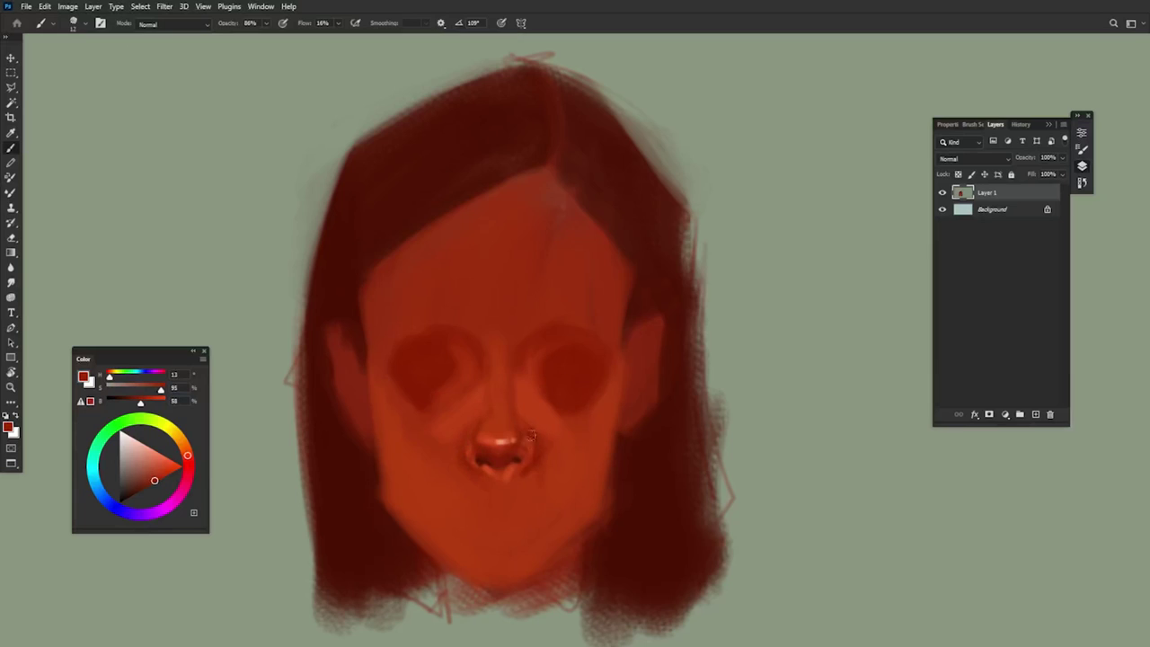
# Step: Shade the skin below the left nostril with sampled dark red and blend it with sampled skin tones
pyautogui.keyDown('alt'); pyautogui.click(434, 356); pyautogui.keyUp('alt')
pyautogui.moveTo(476, 502)
pyautogui.mouseDown()
pyautogui.moveTo(473, 485)
pyautogui.moveTo(476, 499)
pyautogui.moveTo(514, 484)
pyautogui.mouseUp()
pyautogui.keyDown('alt'); pyautogui.click(512, 469); pyautogui.keyUp('alt')
pyautogui.keyDown('alt'); pyautogui.click(474, 490); pyautogui.keyUp('alt')
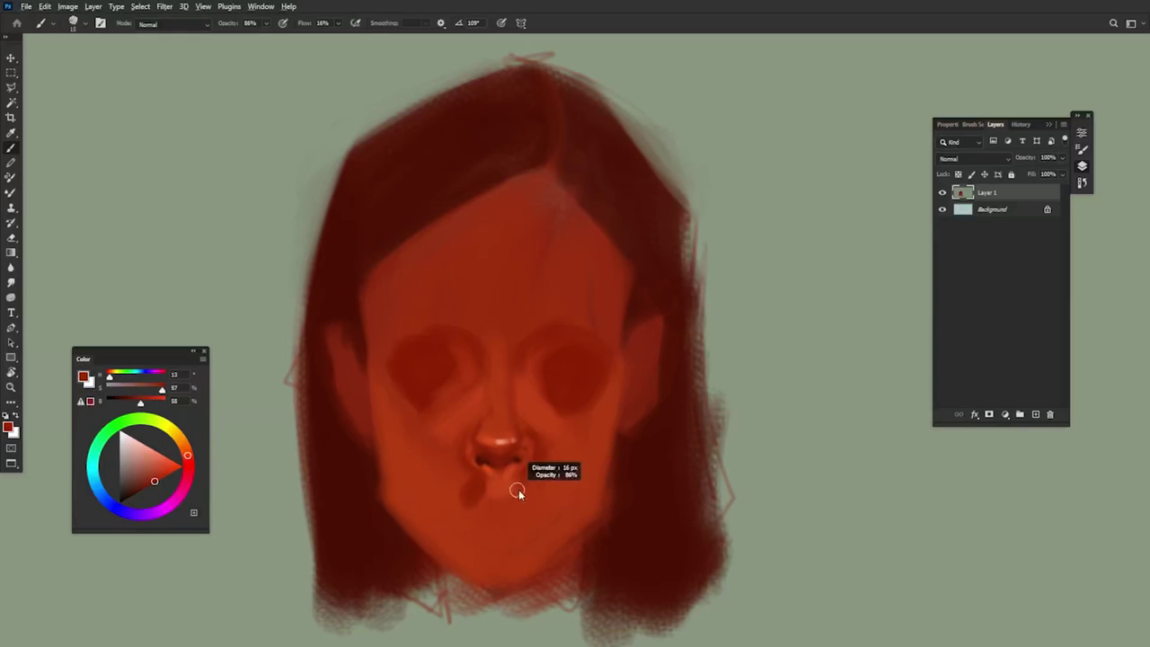
pyautogui.keyDown('alt'); pyautogui.click(499, 483); pyautogui.keyUp('alt')
pyautogui.keyDown('alt'); pyautogui.click(488, 484); pyautogui.keyUp('alt')
pyautogui.moveTo(462, 508); pyautogui.dragTo(460, 502)
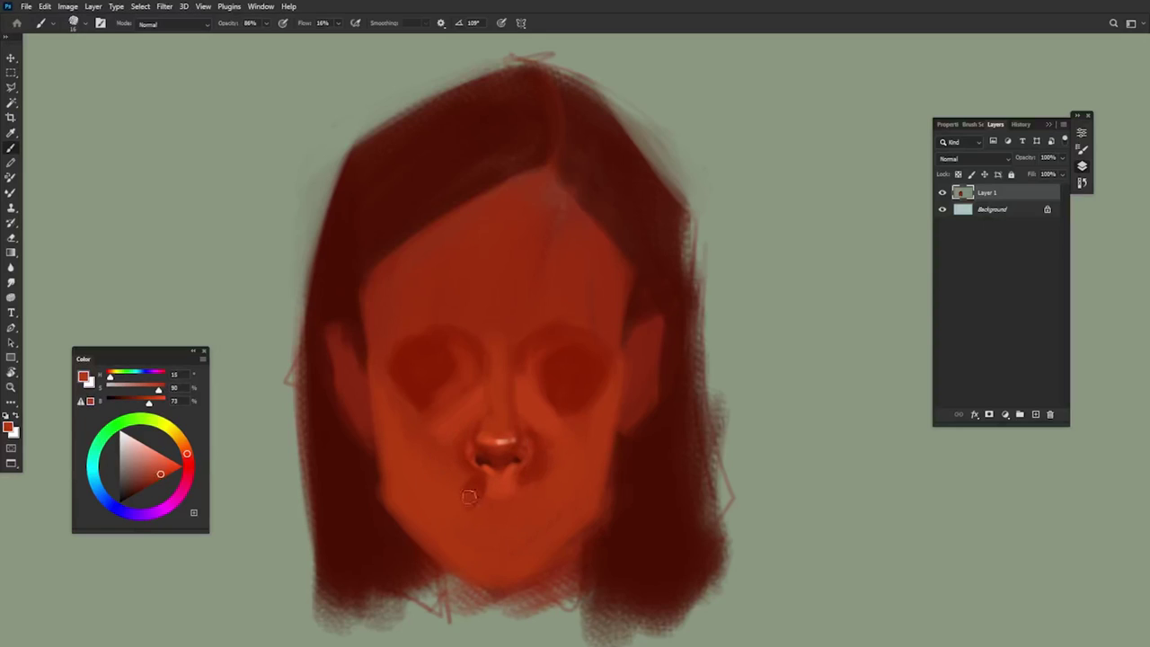
# Step: Lighten the cheeks and skin above the mouth with bright orange and blend the strokes with sampled tones
pyautogui.keyDown('alt'); pyautogui.click(521, 490); pyautogui.keyUp('alt')
pyautogui.moveTo(438, 485)
pyautogui.mouseDown()
pyautogui.moveTo(462, 491)
pyautogui.moveTo(490, 466)
pyautogui.moveTo(537, 513)
pyautogui.moveTo(519, 492)
pyautogui.moveTo(547, 463)
pyautogui.mouseUp()
pyautogui.click(169, 460)
pyautogui.keyDown('alt'); pyautogui.click(545, 477); pyautogui.keyUp('alt')
pyautogui.keyDown('alt'); pyautogui.rightClick(543, 476); pyautogui.keyUp('alt')
pyautogui.keyDown('alt'); pyautogui.click(526, 479); pyautogui.keyUp('alt')
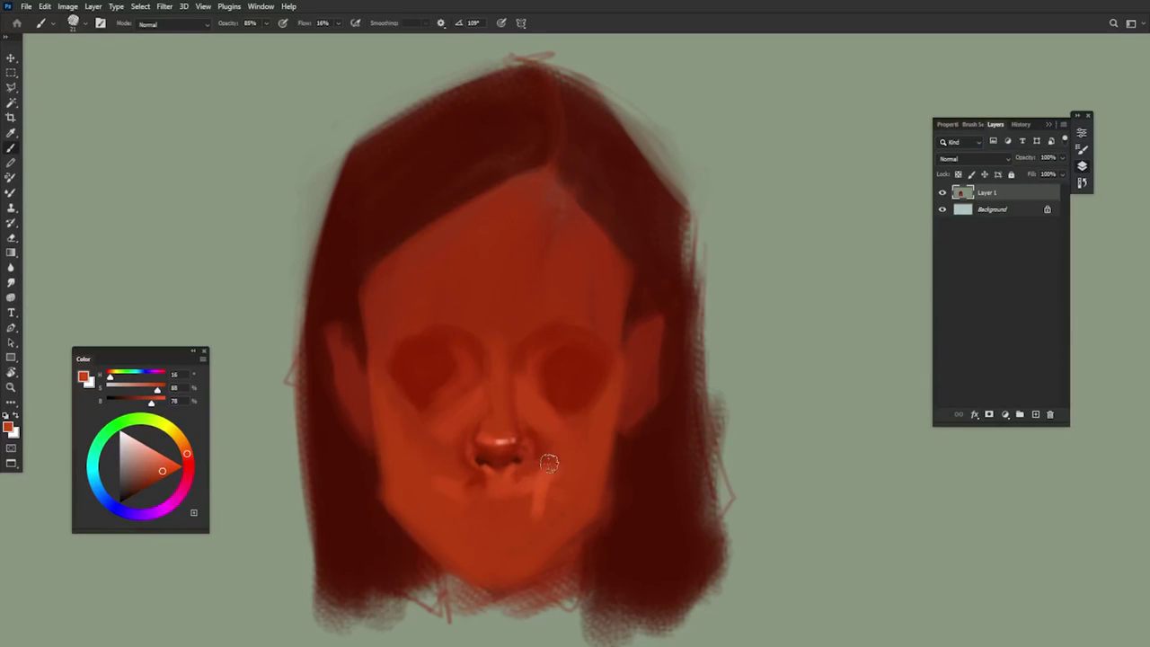
pyautogui.keyDown('alt'); pyautogui.click(490, 474); pyautogui.keyUp('alt')
pyautogui.moveTo(456, 493)
pyautogui.mouseDown()
pyautogui.moveTo(438, 487)
pyautogui.moveTo(460, 487)
pyautogui.mouseUp()
pyautogui.keyDown('alt'); pyautogui.rightClick(561, 451); pyautogui.keyUp('alt')
pyautogui.keyDown('alt'); pyautogui.click(465, 473); pyautogui.keyUp('alt')
# Step: Block in the upper lip in saturated red and trim its outline with sampled skin orange
pyautogui.click(187, 462)
pyautogui.click(157, 482)
pyautogui.keyDown('alt'); pyautogui.rightClick(503, 495); pyautogui.keyUp('alt')
pyautogui.moveTo(466, 517)
pyautogui.mouseDown()
pyautogui.moveTo(497, 499)
pyautogui.moveTo(542, 518)
pyautogui.moveTo(488, 515)
pyautogui.moveTo(518, 506)
pyautogui.moveTo(468, 519)
pyautogui.moveTo(534, 507)
pyautogui.mouseUp()
pyautogui.keyDown('alt'); pyautogui.click(454, 496); pyautogui.keyUp('alt')
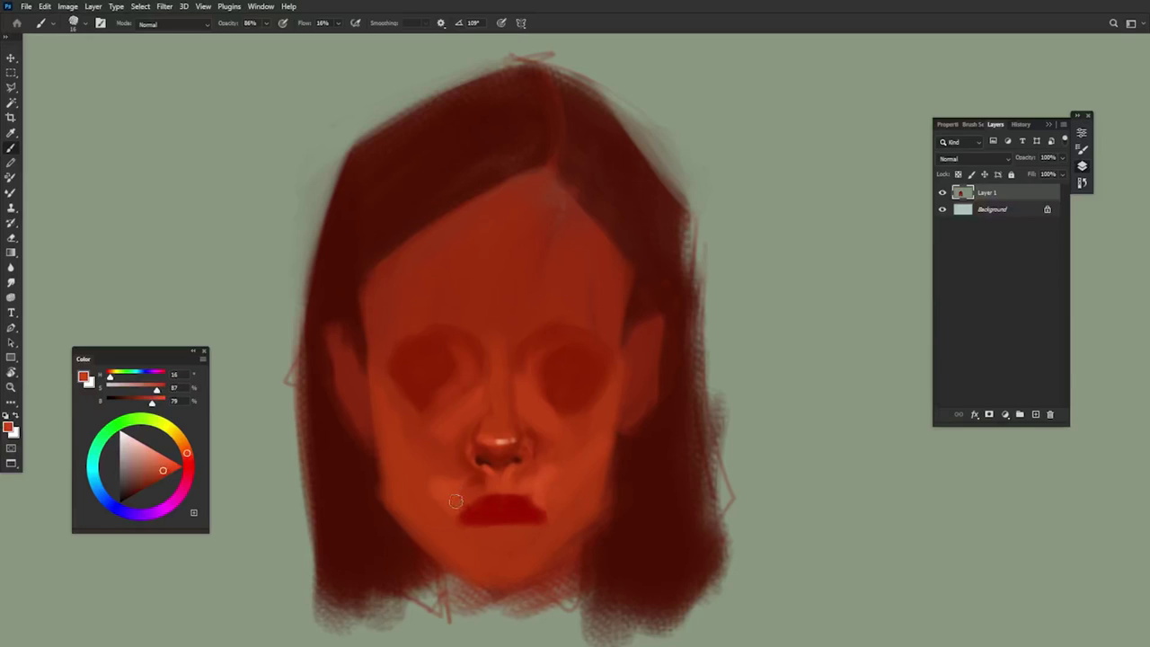
pyautogui.moveTo(463, 506); pyautogui.dragTo(489, 499)
pyautogui.keyDown('alt'); pyautogui.click(527, 508); pyautogui.keyUp('alt')
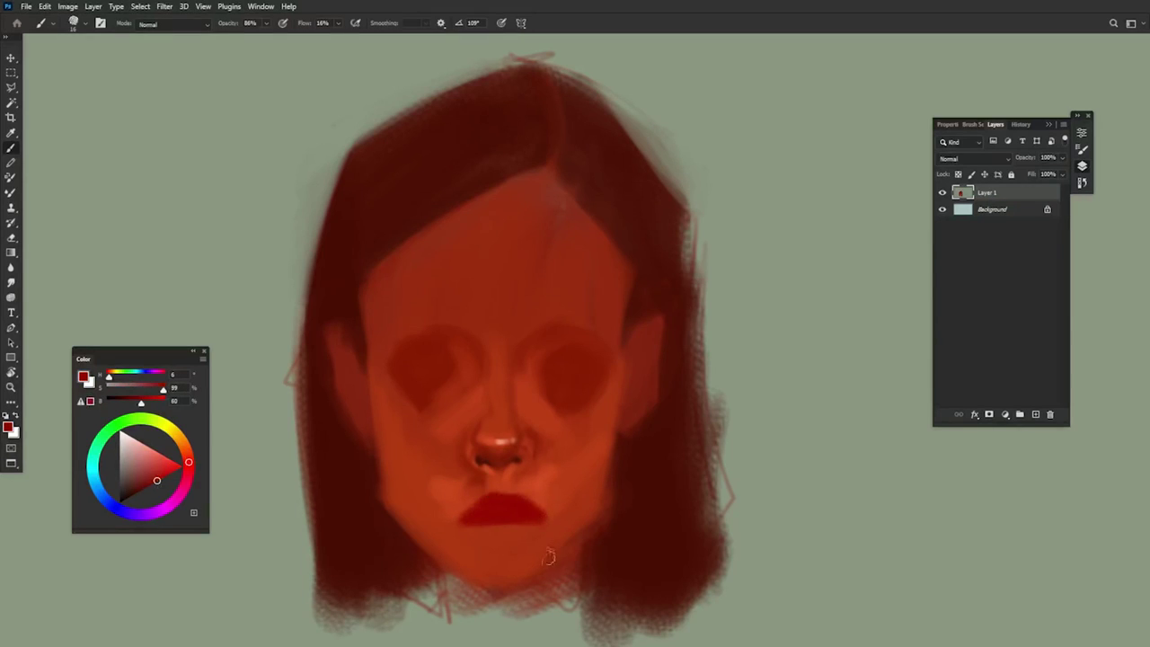
# Step: Tint the underside of the nose with lip red and paint the mouth opening and corners in very dark red
pyautogui.keyDown('alt'); pyautogui.click(503, 500); pyautogui.keyUp('alt')
pyautogui.moveTo(506, 459); pyautogui.dragTo(502, 461)
pyautogui.moveTo(500, 446)
pyautogui.mouseDown()
pyautogui.moveTo(491, 443)
pyautogui.moveTo(513, 444)
pyautogui.mouseUp()
pyautogui.moveTo(142, 485); pyautogui.dragTo(133, 495)
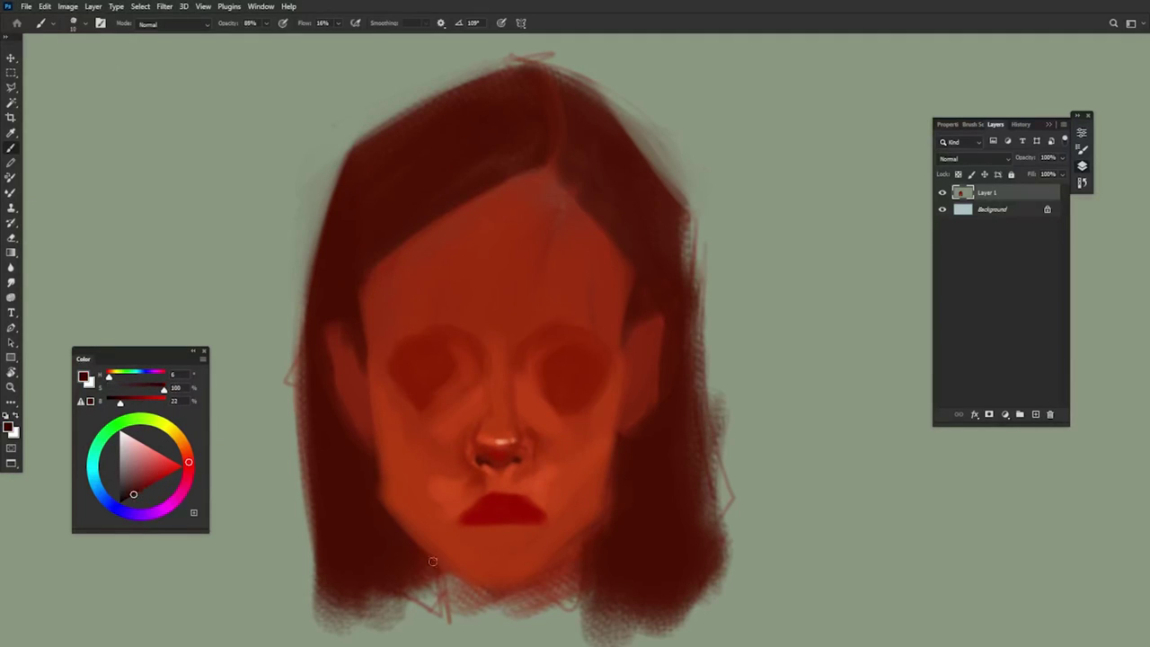
pyautogui.moveTo(500, 518)
pyautogui.mouseDown()
pyautogui.moveTo(460, 526)
pyautogui.moveTo(547, 521)
pyautogui.moveTo(504, 544)
pyautogui.moveTo(510, 513)
pyautogui.moveTo(481, 522)
pyautogui.mouseUp()
pyautogui.keyDown('alt'); pyautogui.click(509, 513); pyautogui.keyUp('alt')
# Step: Refine the philtrum and the cupid's bow with sampled skin oranges and lip reds
pyautogui.keyDown('alt'); pyautogui.click(499, 486); pyautogui.keyUp('alt')
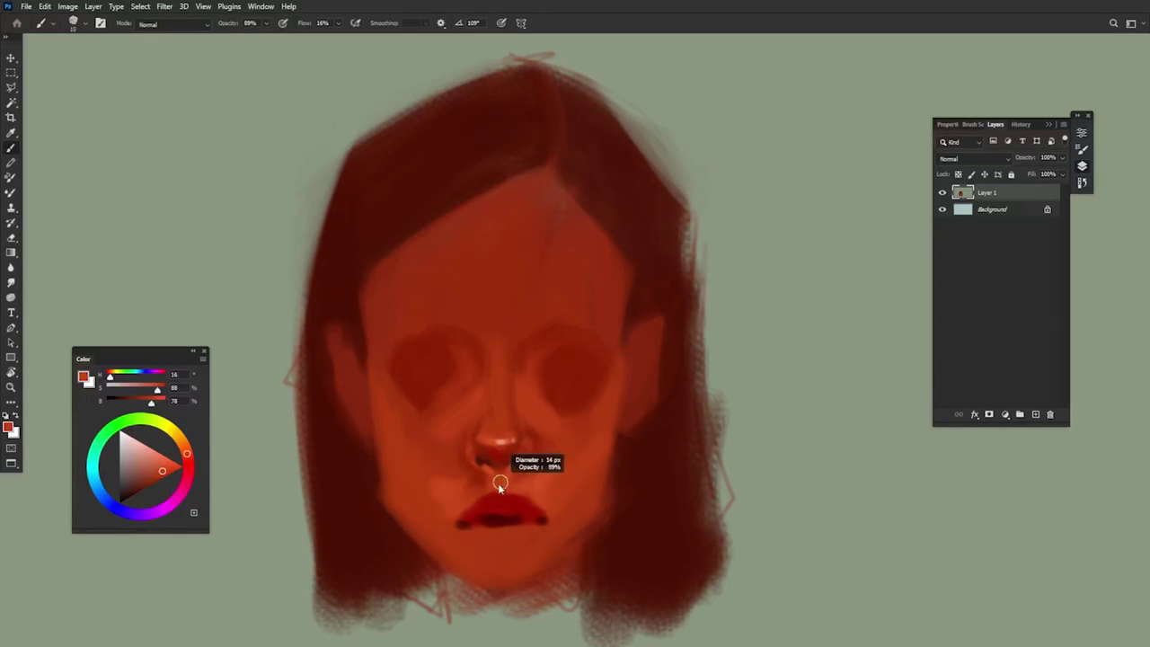
pyautogui.keyDown('alt'); pyautogui.click(504, 489); pyautogui.keyUp('alt')
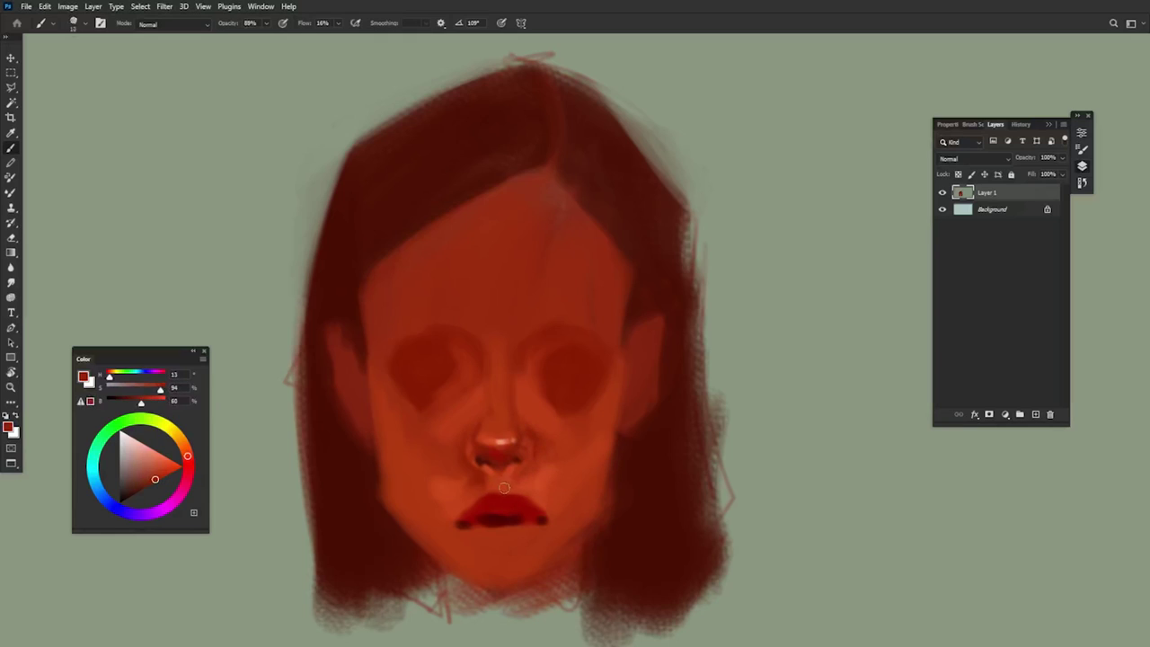
pyautogui.keyDown('alt'); pyautogui.click(513, 474); pyautogui.keyUp('alt')
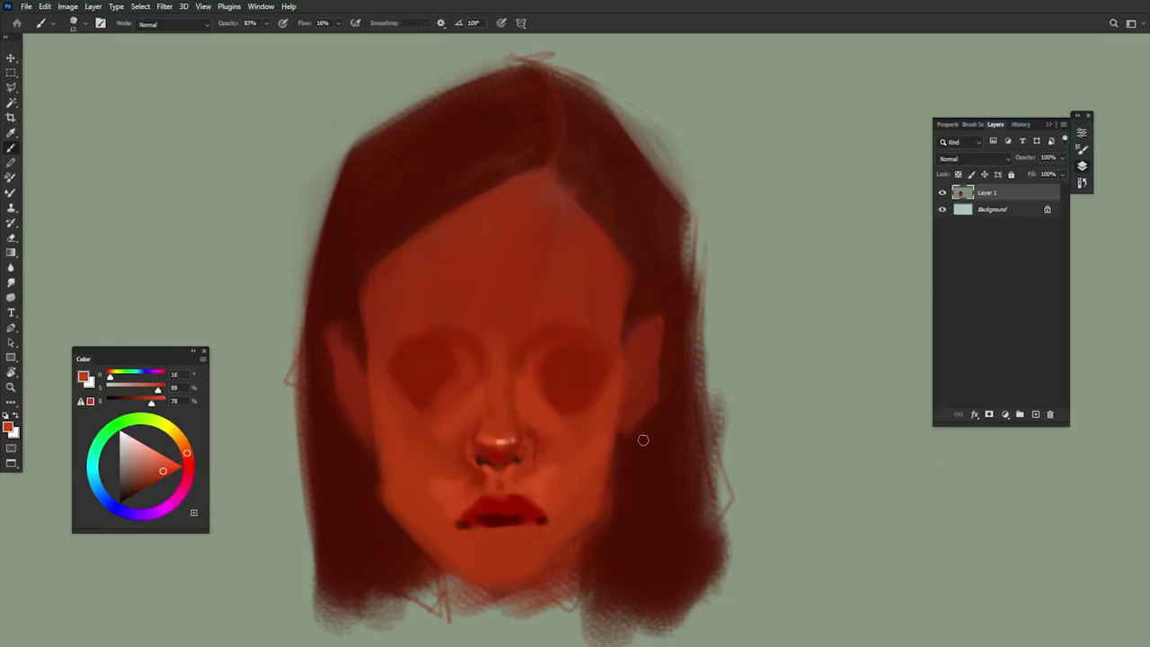
pyautogui.keyDown('alt'); pyautogui.click(497, 490); pyautogui.keyUp('alt')
pyautogui.keyDown('alt'); pyautogui.click(510, 499); pyautogui.keyUp('alt')
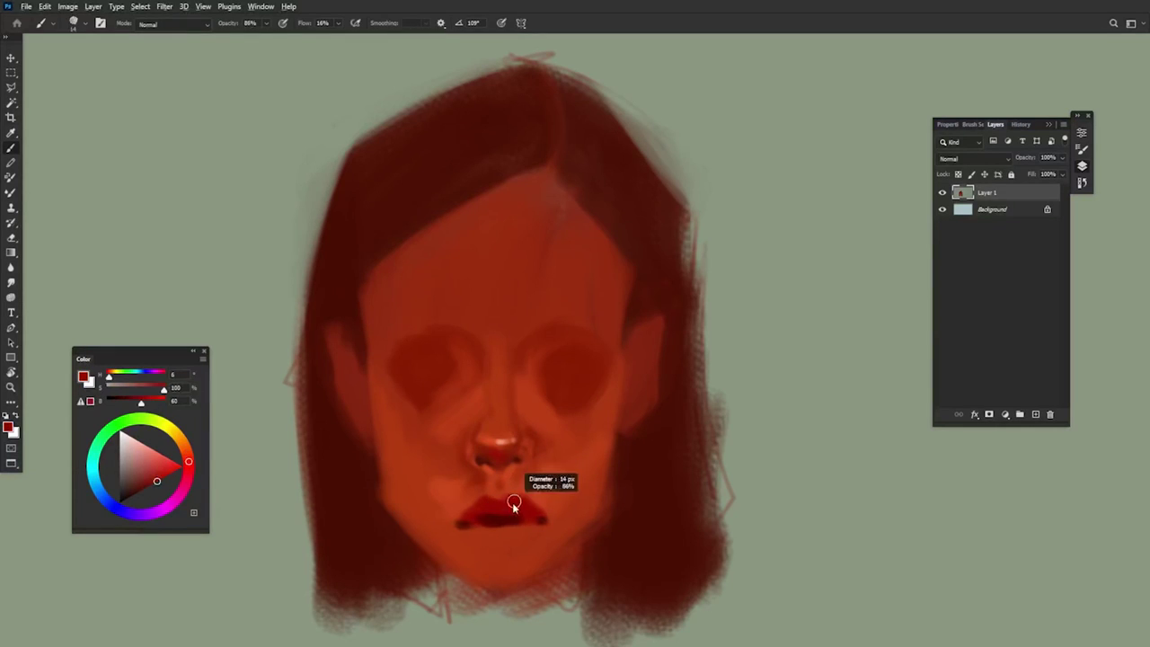
pyautogui.keyDown('alt'); pyautogui.click(524, 486); pyautogui.keyUp('alt')
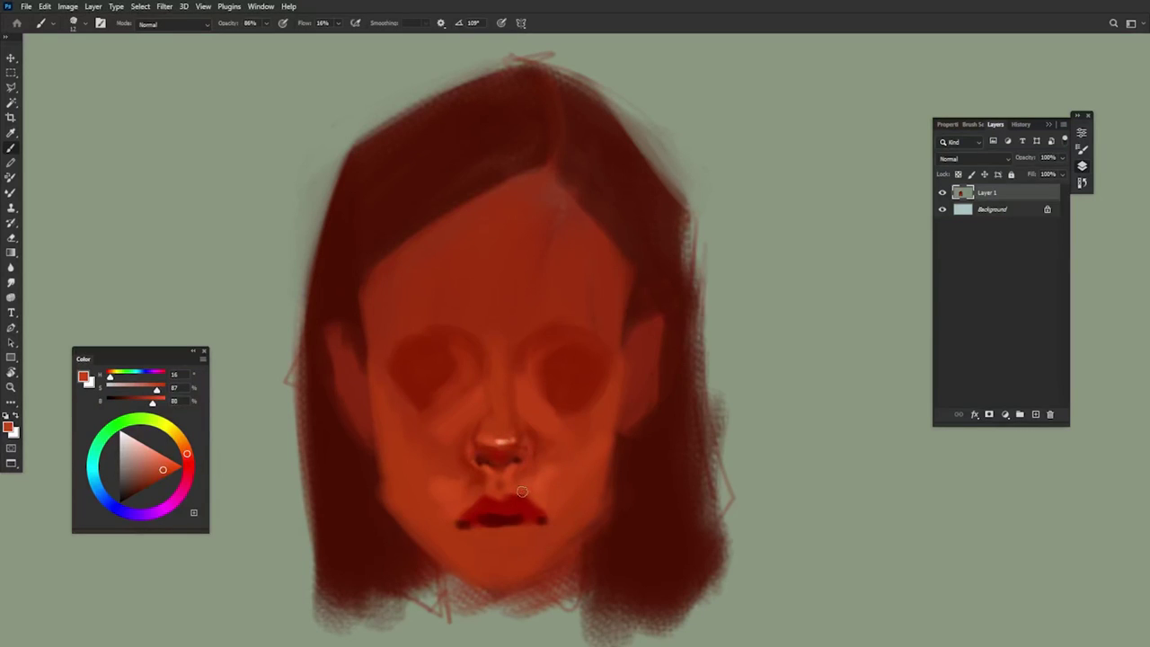
pyautogui.keyDown('alt'); pyautogui.click(513, 503); pyautogui.keyUp('alt')
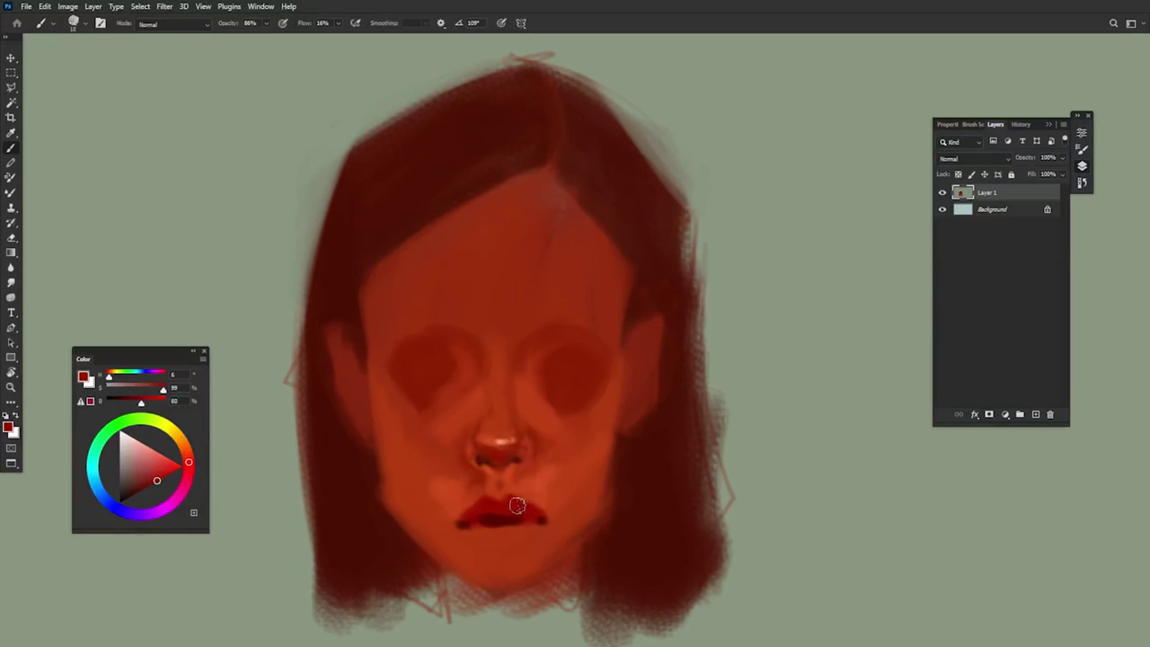
# Step: Paint a full lower lip in deep and brighter red around the dark mouth opening
pyautogui.keyDown('alt'); pyautogui.rightClick(538, 516); pyautogui.keyUp('alt')
pyautogui.keyDown('alt'); pyautogui.click(497, 511); pyautogui.keyUp('alt')
pyautogui.click(144, 489)
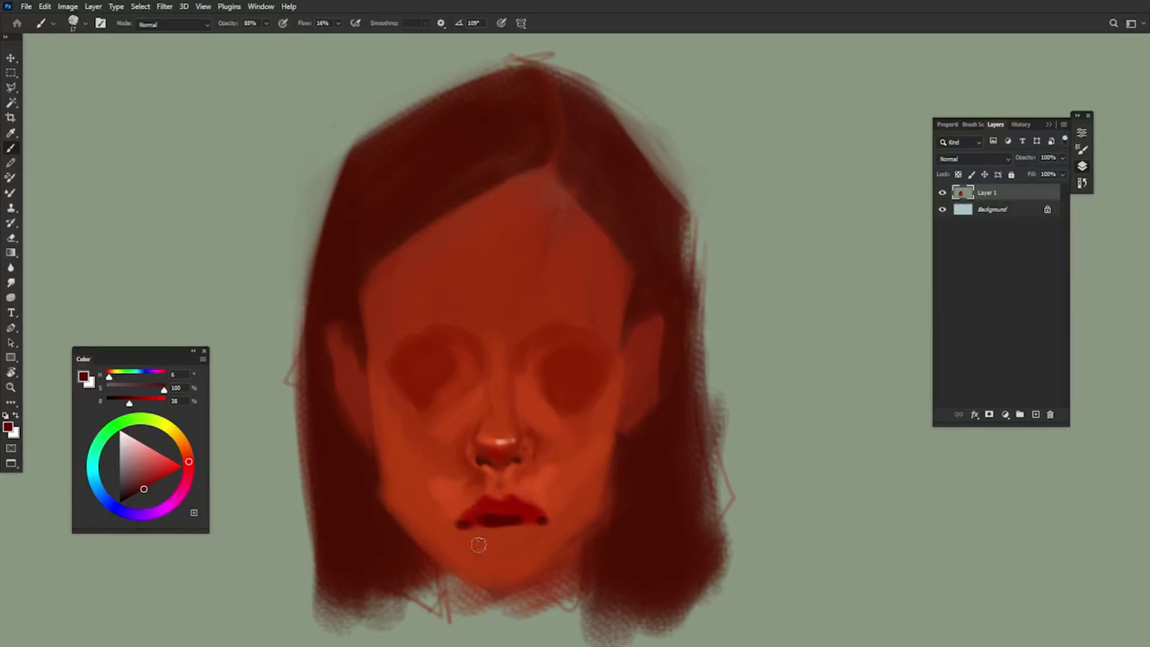
pyautogui.moveTo(471, 536)
pyautogui.mouseDown()
pyautogui.moveTo(511, 569)
pyautogui.moveTo(467, 570)
pyautogui.moveTo(472, 527)
pyautogui.moveTo(499, 551)
pyautogui.moveTo(476, 533)
pyautogui.moveTo(513, 543)
pyautogui.moveTo(491, 563)
pyautogui.mouseUp()
pyautogui.click(163, 479)
pyautogui.moveTo(481, 538)
pyautogui.mouseDown()
pyautogui.moveTo(501, 562)
pyautogui.moveTo(486, 539)
pyautogui.moveTo(530, 530)
pyautogui.moveTo(473, 536)
pyautogui.moveTo(520, 521)
pyautogui.mouseUp()
pyautogui.keyDown('alt'); pyautogui.click(493, 516); pyautogui.keyUp('alt')
pyautogui.keyDown('alt'); pyautogui.click(496, 513); pyautogui.keyUp('alt')
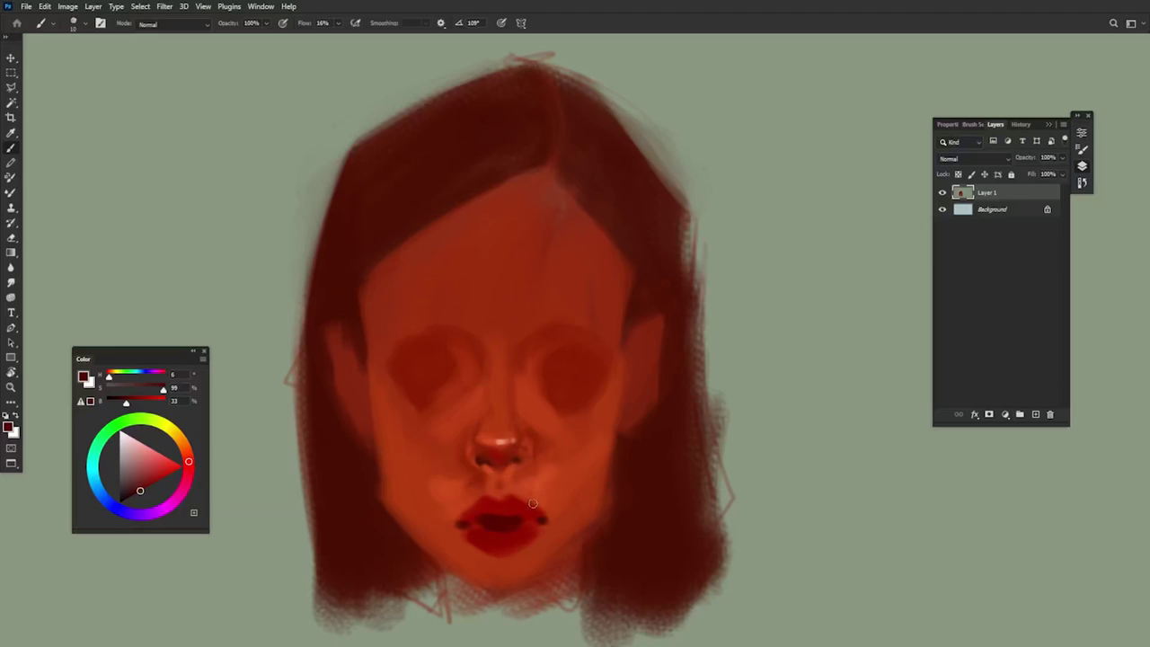
# Step: Shape the parting line between the lips and its corners with sampled lip reds and dark red
pyautogui.keyDown('alt'); pyautogui.click(494, 501); pyautogui.keyUp('alt')
pyautogui.keyDown('alt'); pyautogui.click(518, 521); pyautogui.keyUp('alt')
pyautogui.moveTo(527, 524); pyautogui.dragTo(532, 525)
pyautogui.keyDown('alt'); pyautogui.click(516, 512); pyautogui.keyUp('alt')
pyautogui.keyDown('alt'); pyautogui.click(525, 525); pyautogui.keyUp('alt')
pyautogui.keyDown('alt'); pyautogui.click(485, 507); pyautogui.keyUp('alt')
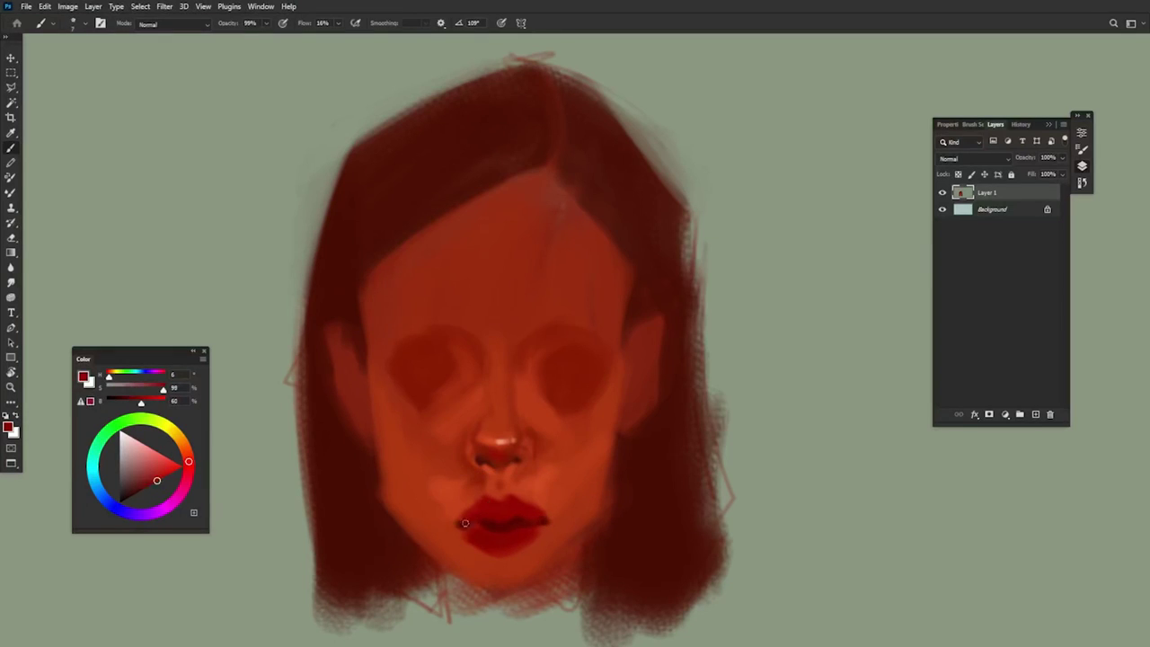
pyautogui.keyDown('alt'); pyautogui.click(493, 520); pyautogui.keyUp('alt')
# Step: Clean up the upper lip contour and the skin above it with sampled oranges
pyautogui.keyDown('alt'); pyautogui.click(532, 509); pyautogui.keyUp('alt')
pyautogui.keyDown('alt'); pyautogui.click(527, 490); pyautogui.keyUp('alt')
pyautogui.keyDown('alt'); pyautogui.click(513, 484); pyautogui.keyUp('alt')
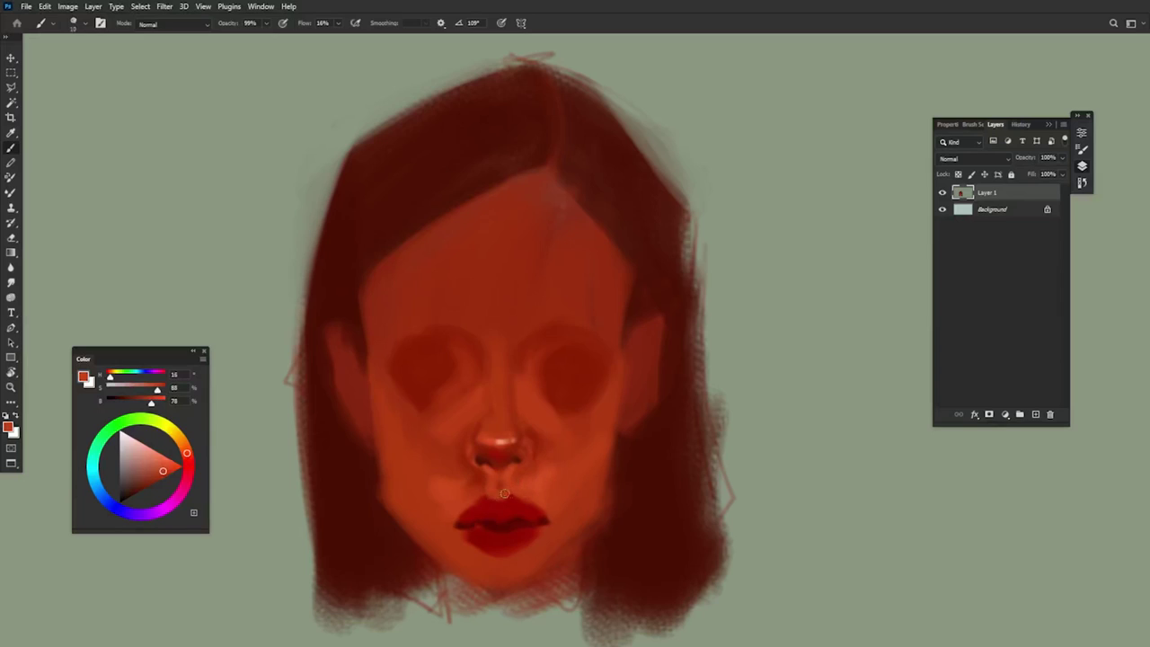
pyautogui.keyDown('alt'); pyautogui.click(512, 486); pyautogui.keyUp('alt')
pyautogui.keyDown('alt'); pyautogui.click(531, 491); pyautogui.keyUp('alt')
pyautogui.keyDown('alt'); pyautogui.click(457, 500); pyautogui.keyUp('alt')
# Step: Smooth and brighten the skin around the mouth, the lower cheeks and the jaw with sampled oranges
pyautogui.keyDown('alt'); pyautogui.click(509, 466); pyautogui.keyUp('alt')
pyautogui.moveTo(532, 483); pyautogui.dragTo(538, 485)
pyautogui.keyDown('alt'); pyautogui.click(440, 499); pyautogui.keyUp('alt')
pyautogui.moveTo(459, 521)
pyautogui.mouseDown()
pyautogui.moveTo(454, 529)
pyautogui.moveTo(437, 503)
pyautogui.moveTo(438, 521)
pyautogui.mouseUp()
pyautogui.moveTo(562, 476); pyautogui.dragTo(569, 475)
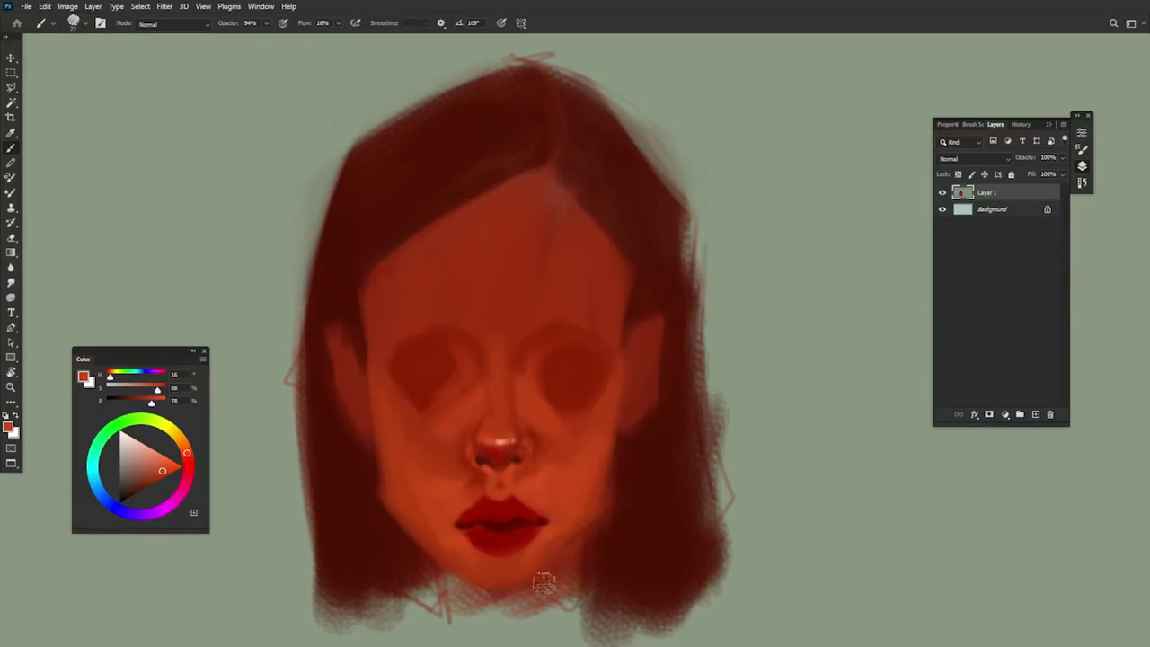
pyautogui.moveTo(432, 489); pyautogui.dragTo(434, 492)
pyautogui.moveTo(397, 448)
pyautogui.mouseDown()
pyautogui.moveTo(457, 567)
pyautogui.moveTo(483, 576)
pyautogui.mouseUp()
pyautogui.moveTo(412, 504); pyautogui.dragTo(406, 503)
# Step: Redefine both sides of the jawline by painting sampled dark hair brown against the face edge
pyautogui.keyDown('alt'); pyautogui.click(368, 480); pyautogui.keyUp('alt')
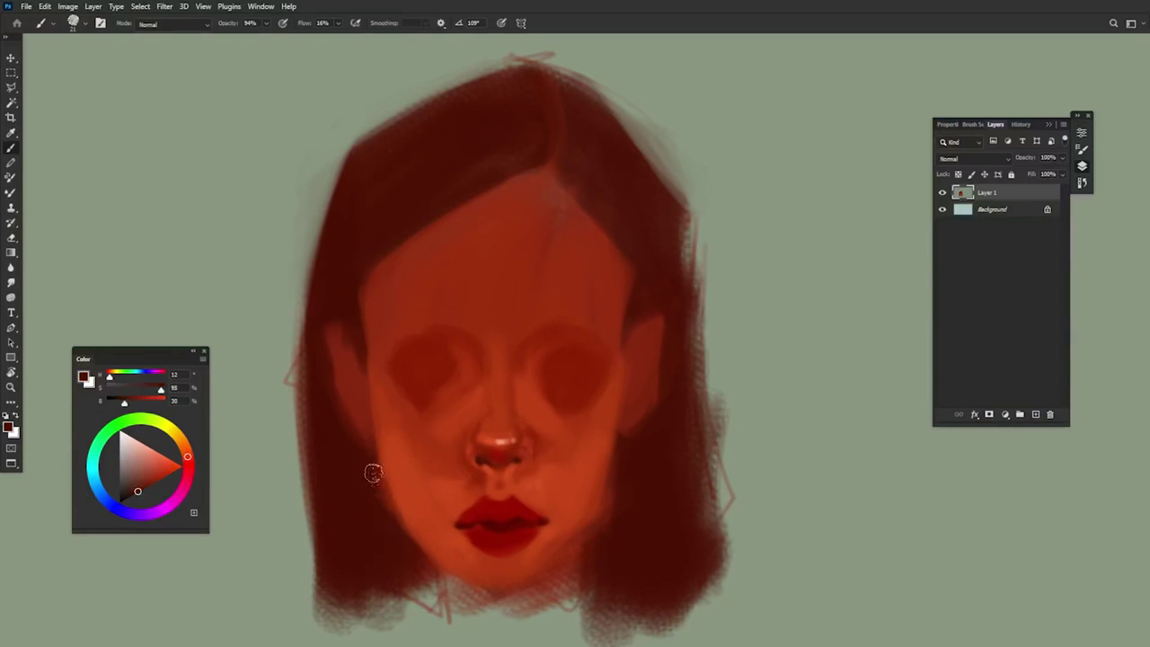
pyautogui.keyDown('alt'); pyautogui.rightClick(601, 508); pyautogui.keyUp('alt')
pyautogui.moveTo(601, 516); pyautogui.dragTo(594, 516)
pyautogui.keyDown('alt'); pyautogui.click(618, 467); pyautogui.keyUp('alt')
pyautogui.moveTo(617, 458); pyautogui.dragTo(534, 604)
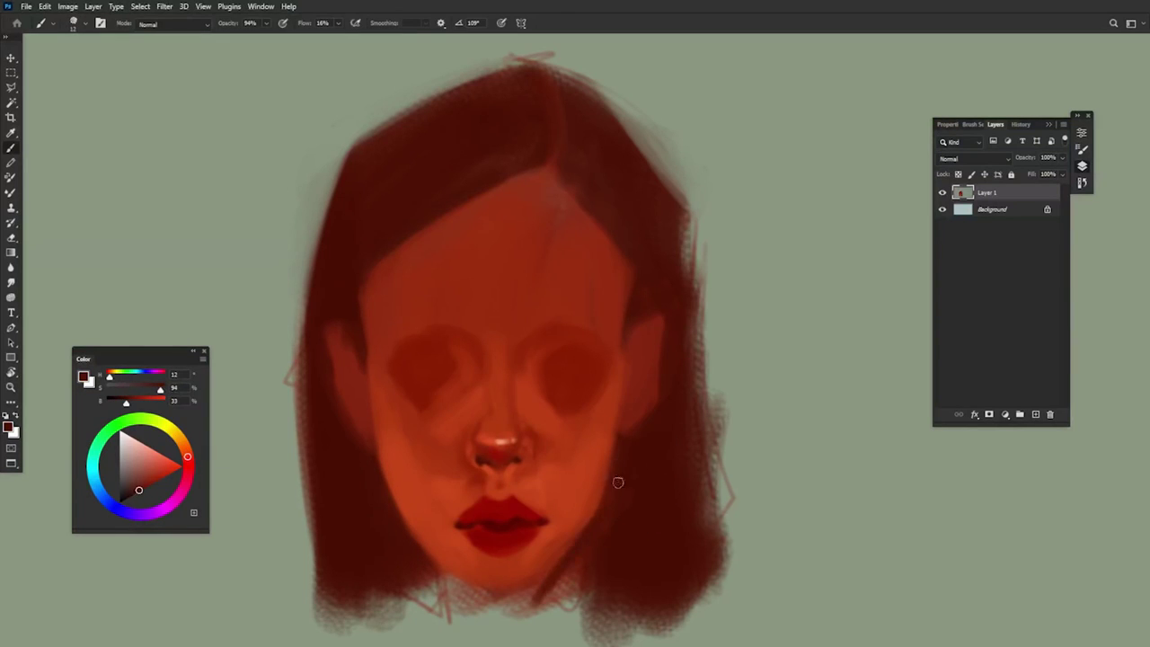
# Step: Paint sampled darker red shadows below both corners of the lower lip
pyautogui.keyDown('alt'); pyautogui.click(585, 491); pyautogui.keyUp('alt')
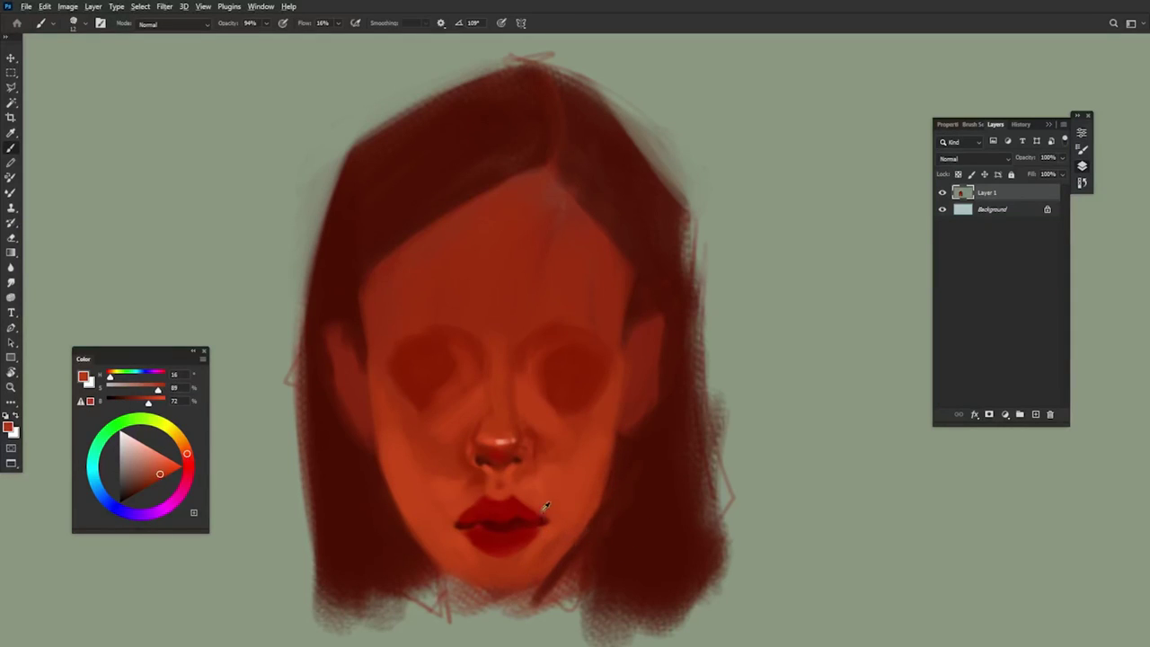
pyautogui.keyDown('alt'); pyautogui.click(484, 565); pyautogui.keyUp('alt')
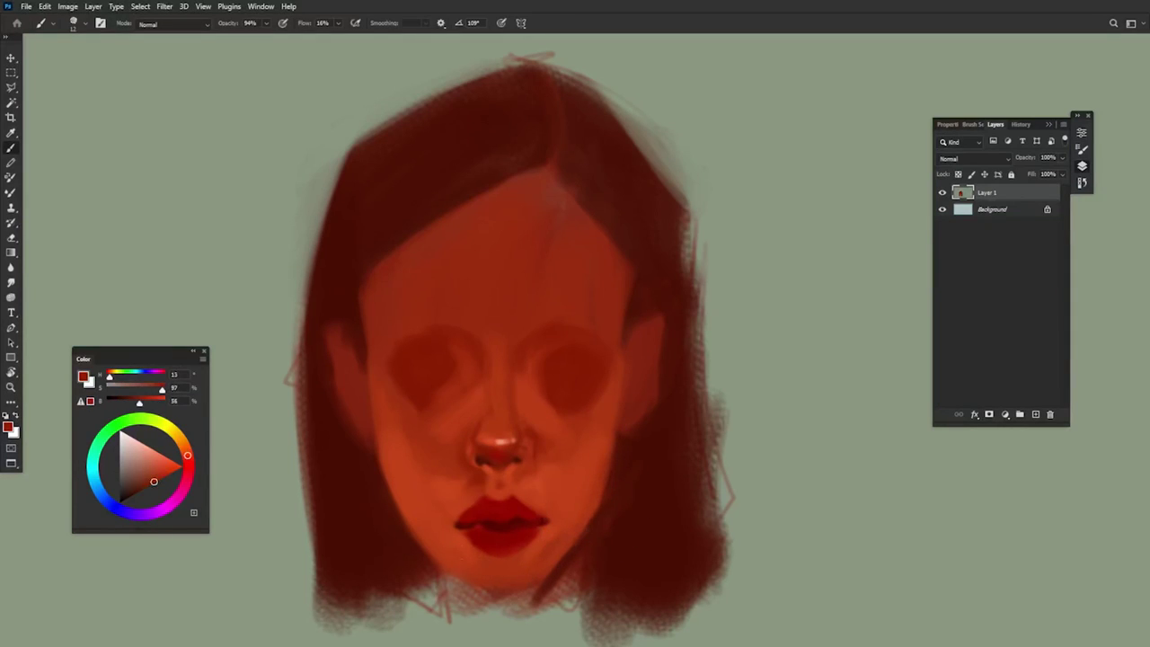
pyautogui.keyDown('alt'); pyautogui.click(457, 540); pyautogui.keyUp('alt')
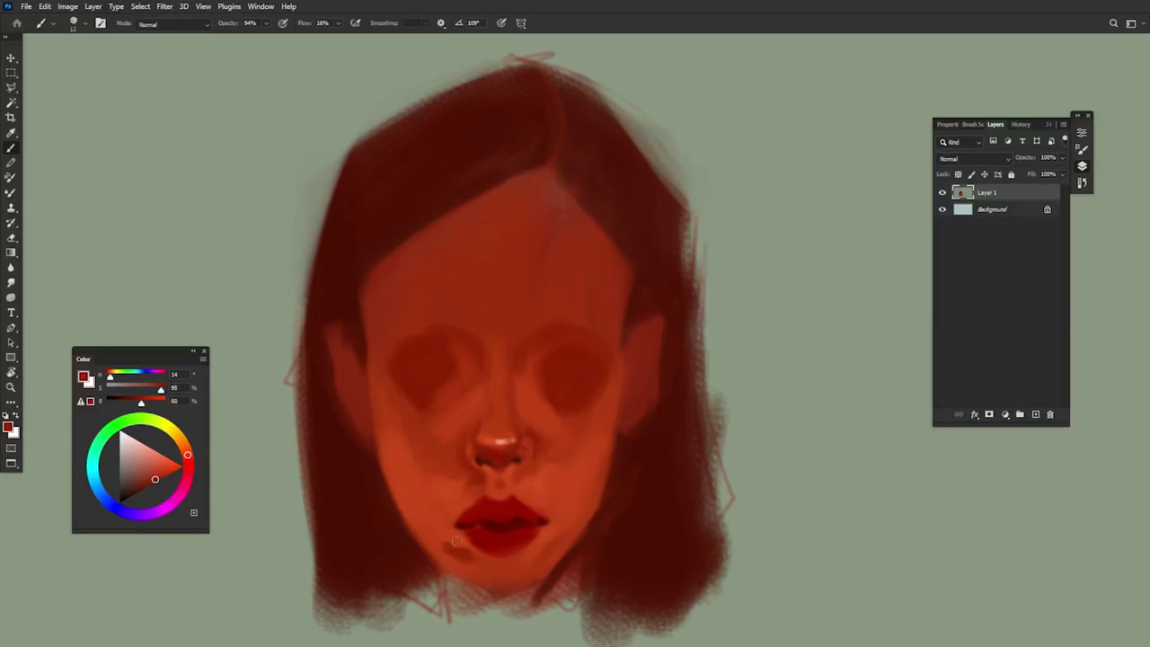
pyautogui.keyDown('alt'); pyautogui.click(556, 529); pyautogui.keyUp('alt')
pyautogui.keyDown('alt'); pyautogui.click(545, 545); pyautogui.keyUp('alt')
pyautogui.moveTo(545, 546); pyautogui.dragTo(528, 560)
# Step: Brighten the chin with sampled orange and soften the shadows beneath the lower lip
pyautogui.keyDown('alt'); pyautogui.rightClick(536, 496); pyautogui.keyUp('alt')
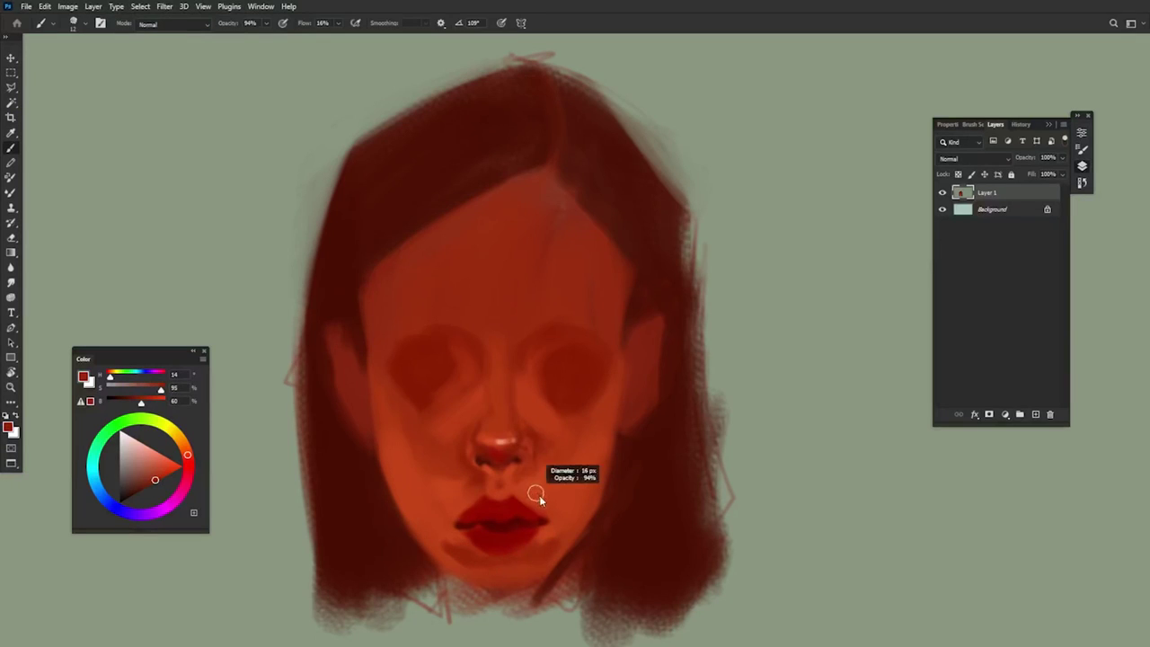
pyautogui.keyDown('alt'); pyautogui.click(532, 500); pyautogui.keyUp('alt')
pyautogui.moveTo(493, 571); pyautogui.dragTo(532, 576)
pyautogui.keyDown('alt'); pyautogui.click(517, 573); pyautogui.keyUp('alt')
pyautogui.keyDown('alt'); pyautogui.rightClick(560, 551); pyautogui.keyUp('alt')
pyautogui.keyDown('alt'); pyautogui.click(555, 517); pyautogui.keyUp('alt')
pyautogui.keyDown('alt'); pyautogui.rightClick(559, 549); pyautogui.keyUp('alt')
pyautogui.keyDown('alt'); pyautogui.rightClick(517, 575); pyautogui.keyUp('alt')
pyautogui.keyDown('alt'); pyautogui.click(501, 570); pyautogui.keyUp('alt')
pyautogui.keyDown('alt'); pyautogui.click(462, 555); pyautogui.keyUp('alt')
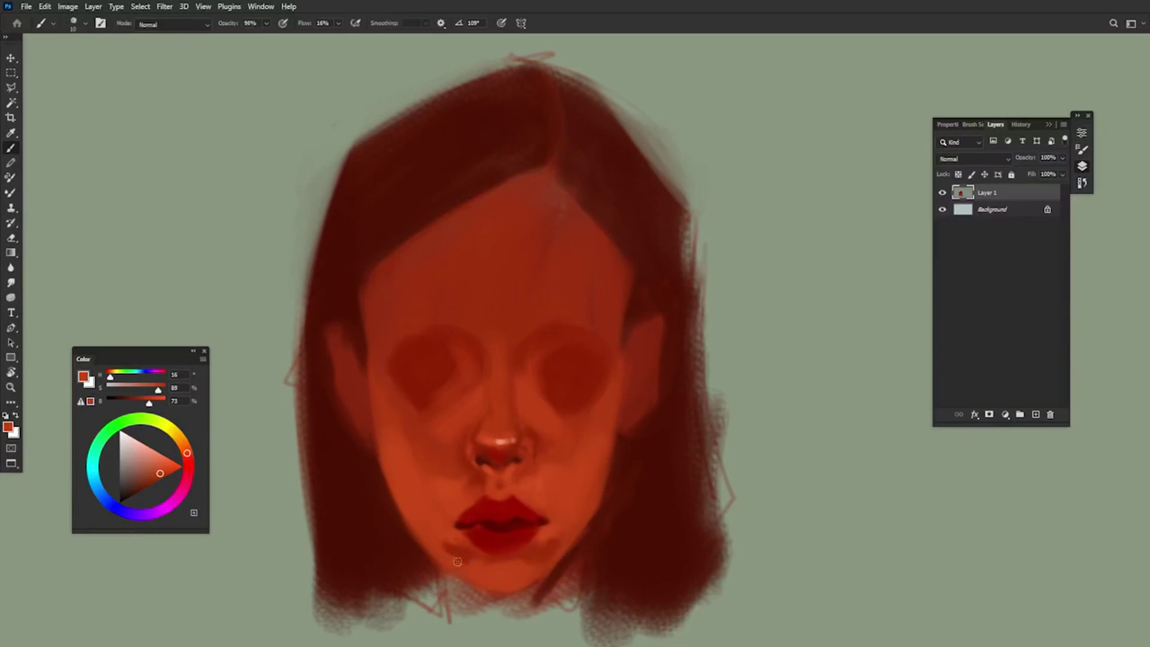
# Step: Add pale pink highlights beside the mouth corners and blend them with sampled reds and oranges
pyautogui.keyDown('alt'); pyautogui.click(450, 552); pyautogui.keyUp('alt')
pyautogui.keyDown('alt'); pyautogui.click(554, 528); pyautogui.keyUp('alt')
pyautogui.keyDown('alt'); pyautogui.click(509, 436); pyautogui.keyUp('alt')
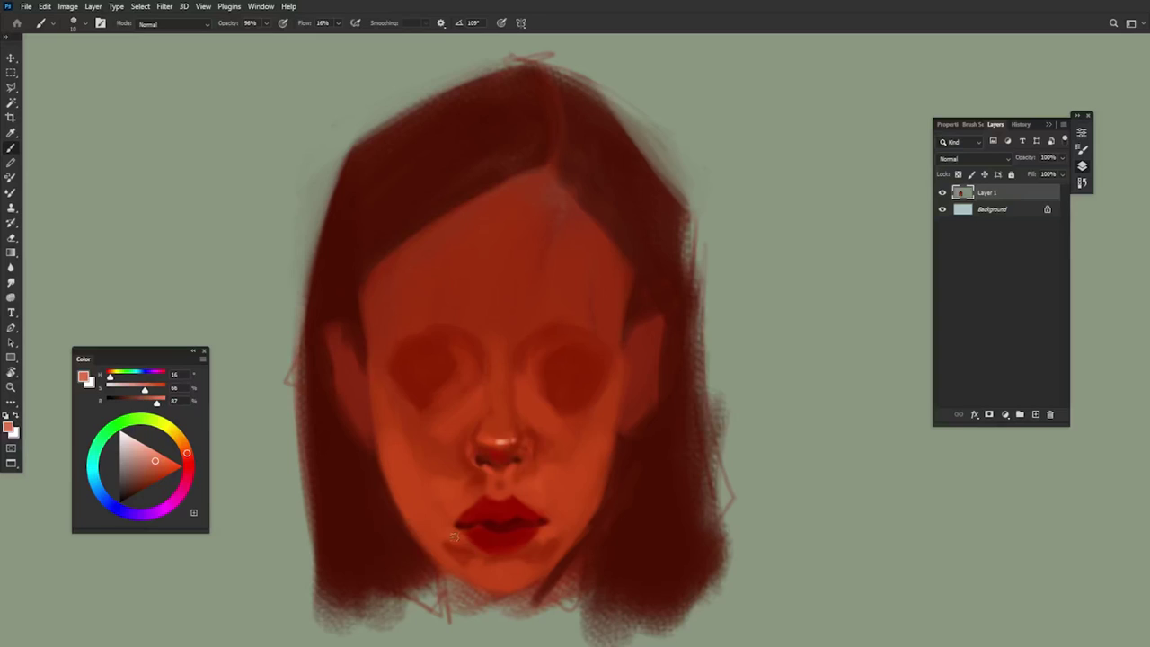
pyautogui.keyDown('alt'); pyautogui.click(549, 561); pyautogui.keyUp('alt')
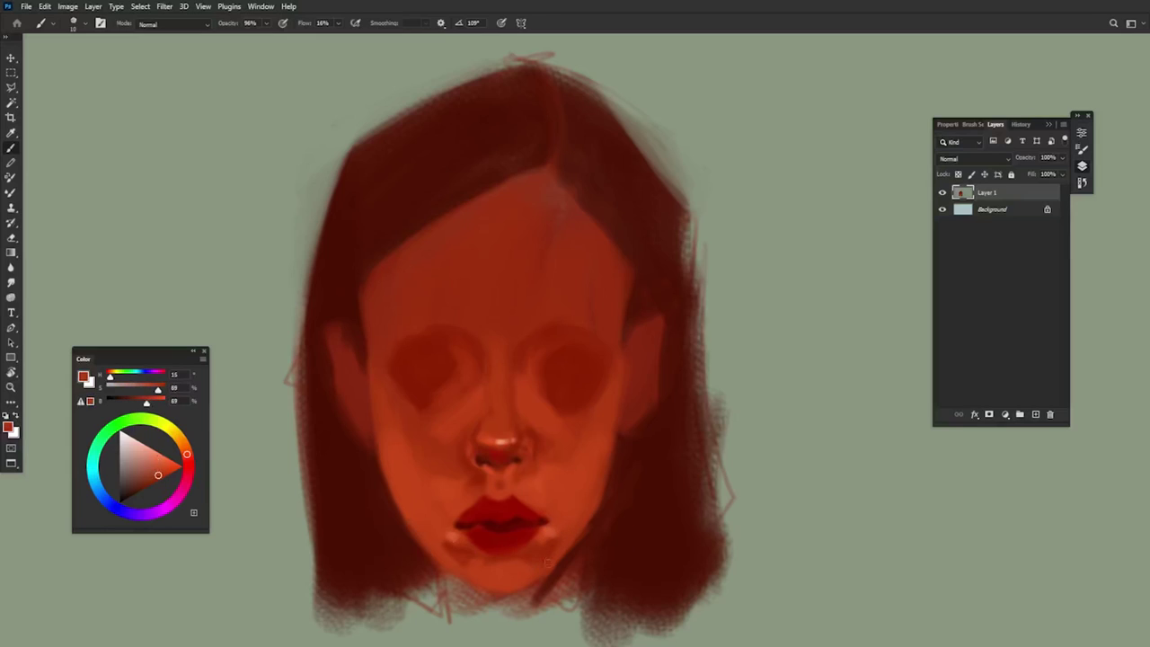
pyautogui.keyDown('alt'); pyautogui.click(449, 550); pyautogui.keyUp('alt')
pyautogui.keyDown('alt'); pyautogui.click(550, 537); pyautogui.keyUp('alt')
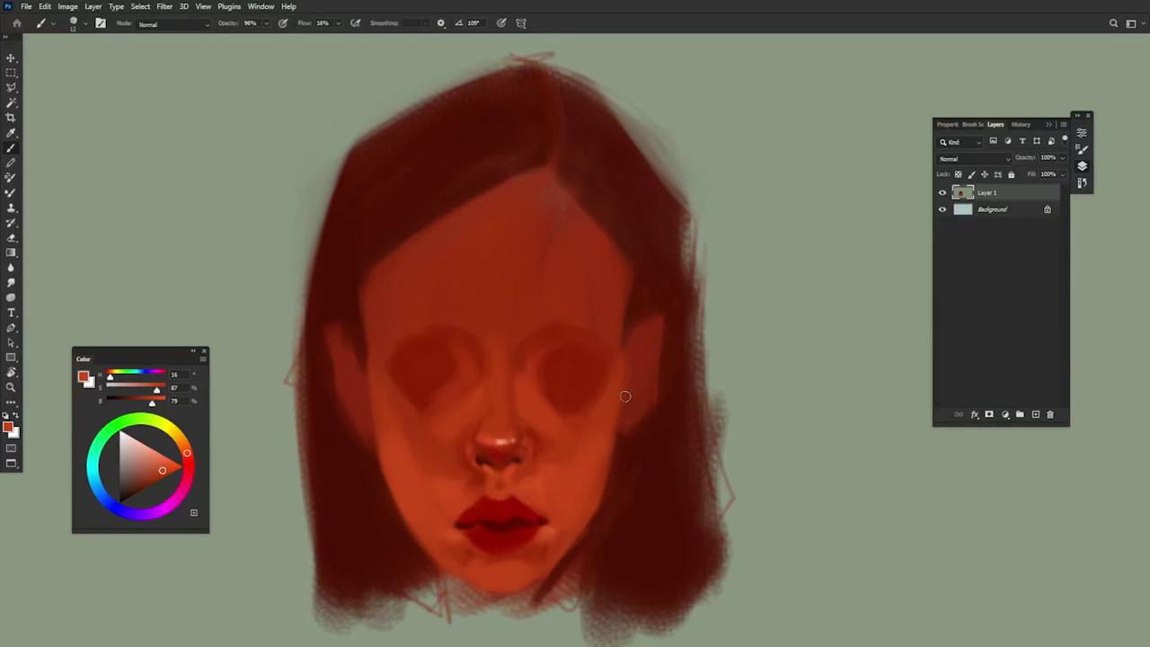
pyautogui.keyDown('alt'); pyautogui.click(547, 532); pyautogui.keyUp('alt')
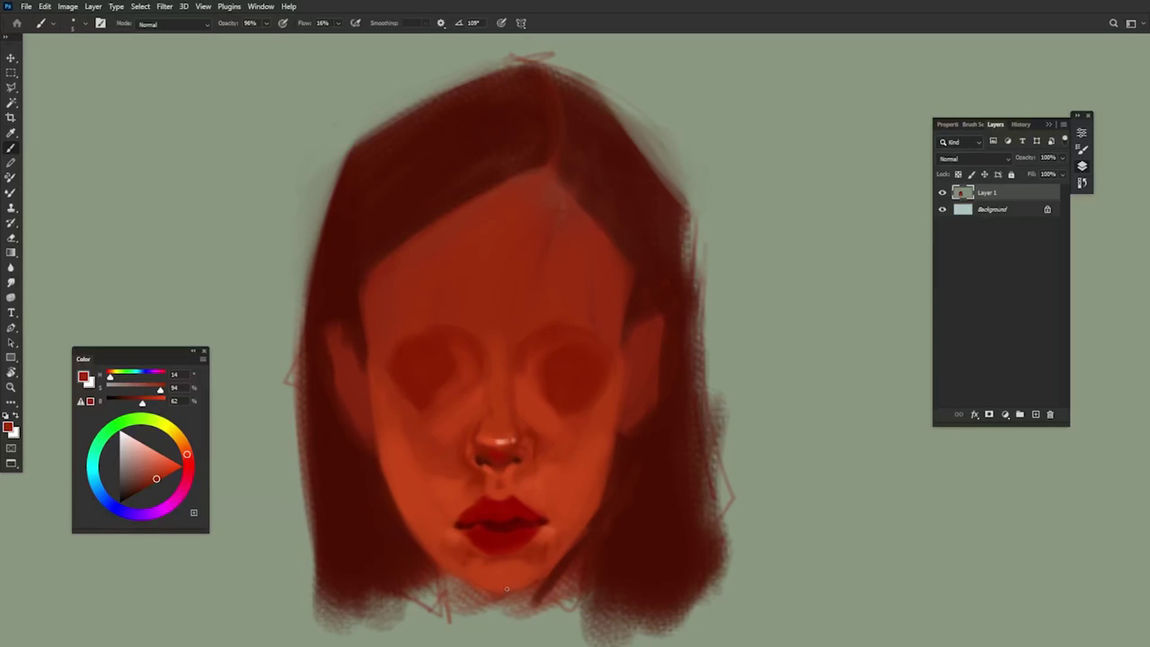
# Step: Paint the neck beneath the chin and jaw in dark red sampled from the eye socket
pyautogui.keyDown('alt'); pyautogui.click(554, 370); pyautogui.keyUp('alt')
pyautogui.moveTo(436, 572); pyautogui.dragTo(438, 636)
pyautogui.moveTo(582, 597)
pyautogui.mouseDown()
pyautogui.moveTo(584, 635)
pyautogui.moveTo(587, 591)
pyautogui.mouseUp()
pyautogui.moveTo(572, 566)
pyautogui.mouseDown()
pyautogui.moveTo(576, 586)
pyautogui.moveTo(552, 591)
pyautogui.moveTo(516, 629)
pyautogui.moveTo(526, 611)
pyautogui.moveTo(476, 598)
pyautogui.moveTo(458, 605)
pyautogui.moveTo(449, 589)
pyautogui.moveTo(441, 633)
pyautogui.moveTo(504, 606)
pyautogui.moveTo(492, 636)
pyautogui.moveTo(579, 571)
pyautogui.moveTo(570, 636)
pyautogui.moveTo(590, 558)
pyautogui.mouseUp()
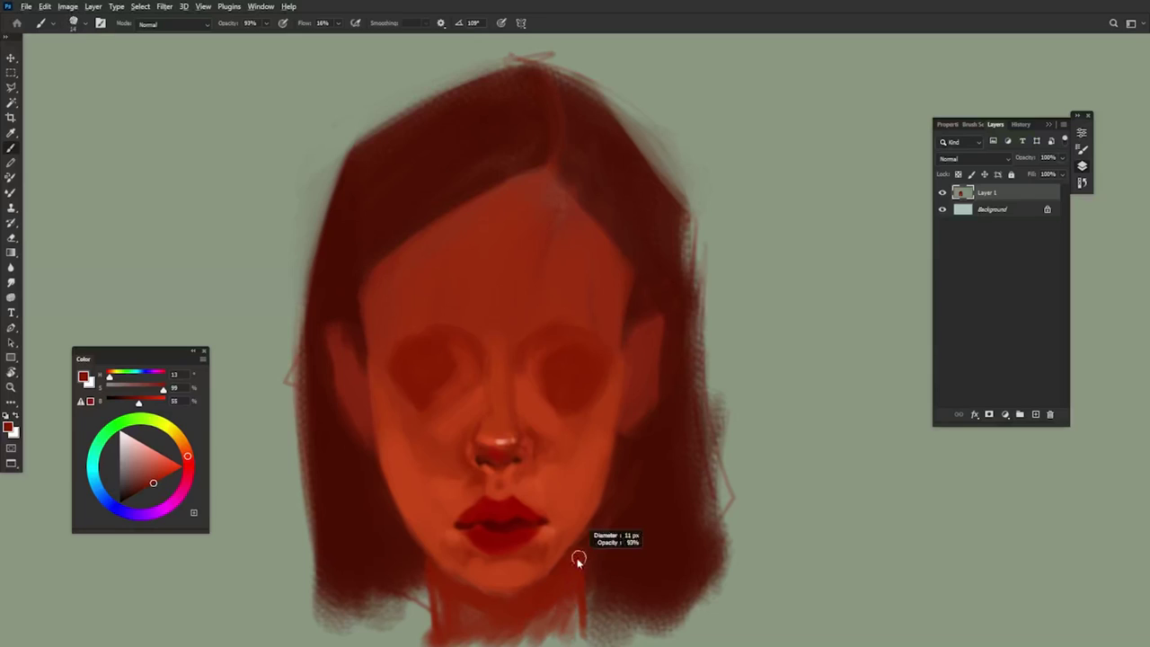
# Step: Tidy the edges where the neck, jaw and hair meet with sampled tones at 92% brush opacity
pyautogui.press('9')
pyautogui.press('2')
pyautogui.keyDown('alt'); pyautogui.click(597, 524); pyautogui.keyUp('alt')
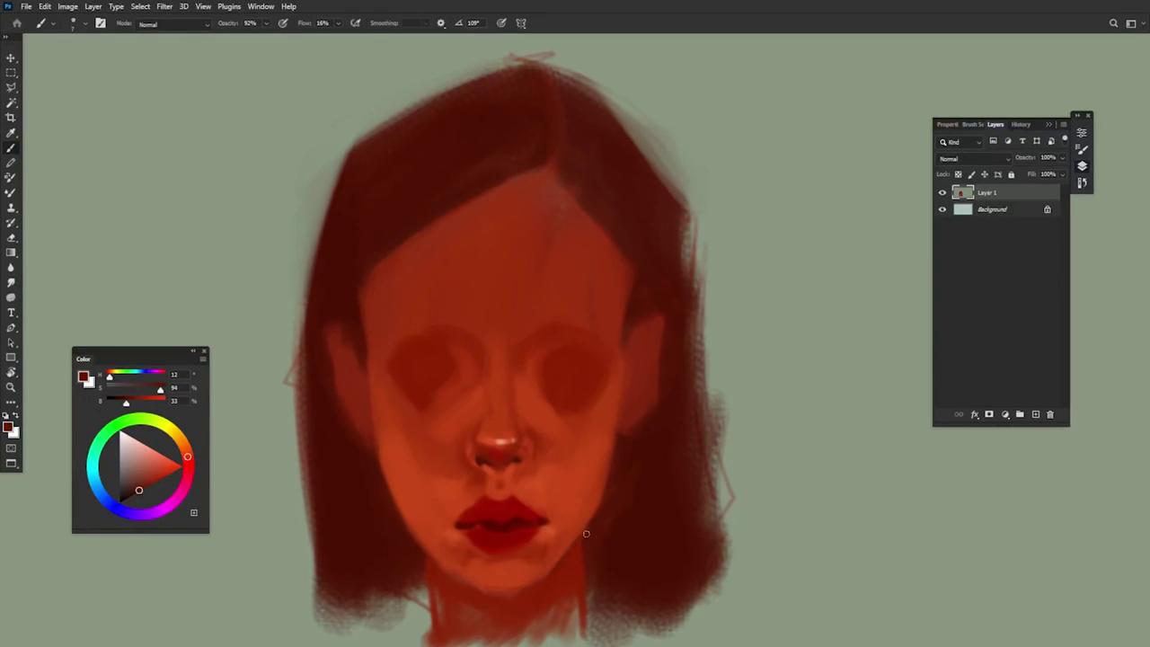
pyautogui.keyDown('alt'); pyautogui.click(575, 565); pyautogui.keyUp('alt')
pyautogui.keyDown('alt'); pyautogui.click(438, 580); pyautogui.keyUp('alt')
# Step: Extend the hair on both sides of the neck down to the canvas bottom with sampled dark brown strokes
pyautogui.keyDown('alt'); pyautogui.click(406, 561); pyautogui.keyUp('alt')
pyautogui.moveTo(426, 584)
pyautogui.mouseDown()
pyautogui.moveTo(414, 634)
pyautogui.moveTo(428, 633)
pyautogui.mouseUp()
pyautogui.moveTo(412, 590); pyautogui.dragTo(411, 640)
pyautogui.moveTo(587, 593); pyautogui.dragTo(595, 642)
pyautogui.moveTo(608, 557)
pyautogui.mouseDown()
pyautogui.moveTo(608, 630)
pyautogui.moveTo(642, 577)
pyautogui.moveTo(629, 646)
pyautogui.mouseUp()
pyautogui.moveTo(643, 578); pyautogui.dragTo(651, 645)
pyautogui.moveTo(665, 596)
pyautogui.mouseDown()
pyautogui.moveTo(650, 644)
pyautogui.moveTo(692, 572)
pyautogui.moveTo(696, 646)
pyautogui.mouseUp()
pyautogui.moveTo(698, 557); pyautogui.dragTo(700, 644)
pyautogui.moveTo(701, 578); pyautogui.dragTo(705, 644)
pyautogui.moveTo(708, 523); pyautogui.dragTo(706, 640)
pyautogui.moveTo(335, 575); pyautogui.dragTo(326, 641)
pyautogui.moveTo(329, 532); pyautogui.dragTo(321, 643)
pyautogui.moveTo(321, 462); pyautogui.dragTo(310, 624)
pyautogui.moveTo(310, 442); pyautogui.dragTo(304, 635)
pyautogui.moveTo(324, 607)
pyautogui.mouseDown()
pyautogui.moveTo(328, 646)
pyautogui.moveTo(340, 645)
pyautogui.mouseUp()
pyautogui.moveTo(358, 601); pyautogui.dragTo(364, 646)
pyautogui.moveTo(375, 571); pyautogui.dragTo(379, 645)
pyautogui.moveTo(388, 595)
pyautogui.mouseDown()
pyautogui.moveTo(393, 639)
pyautogui.moveTo(402, 581)
pyautogui.moveTo(405, 626)
pyautogui.moveTo(398, 643)
pyautogui.moveTo(378, 589)
pyautogui.moveTo(366, 645)
pyautogui.mouseUp()
pyautogui.moveTo(362, 566); pyautogui.dragTo(360, 645)
pyautogui.moveTo(356, 601); pyautogui.dragTo(353, 645)
pyautogui.moveTo(341, 575)
pyautogui.mouseDown()
pyautogui.moveTo(351, 643)
pyautogui.moveTo(333, 643)
pyautogui.moveTo(359, 568)
pyautogui.moveTo(392, 645)
pyautogui.mouseUp()
pyautogui.moveTo(416, 585); pyautogui.dragTo(420, 643)
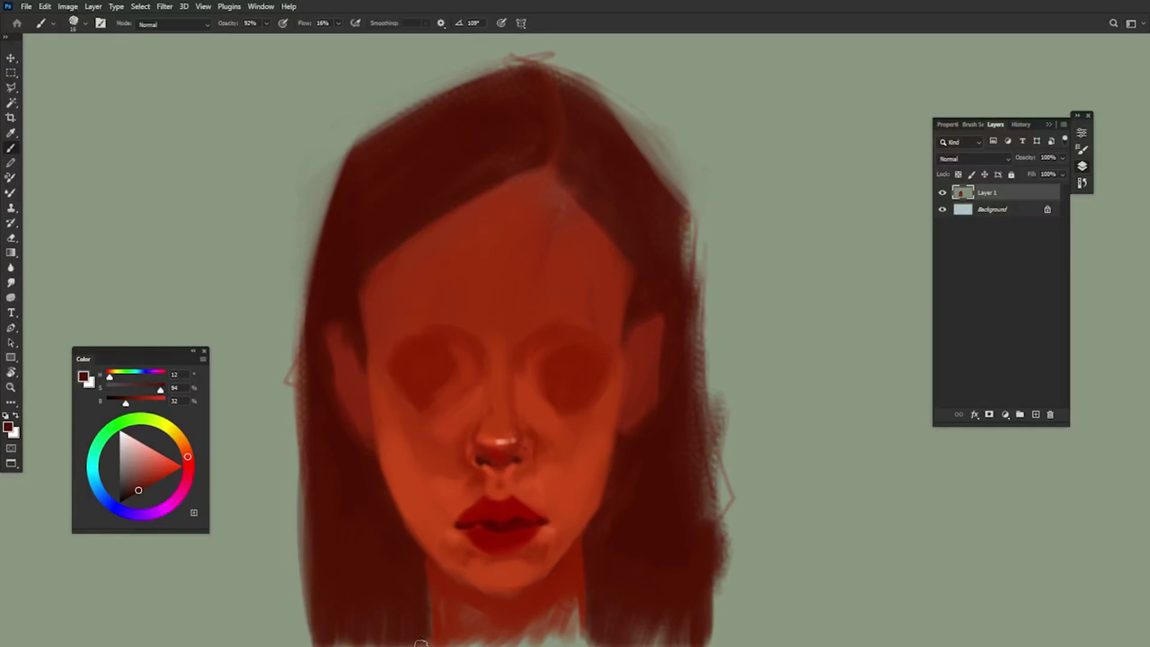
# Step: Brighten the skin above and around both eye sockets with sampled orange, blending the edges with sampled reds at 90% brush opacity
pyautogui.keyDown('alt'); pyautogui.click(548, 484); pyautogui.keyUp('alt')
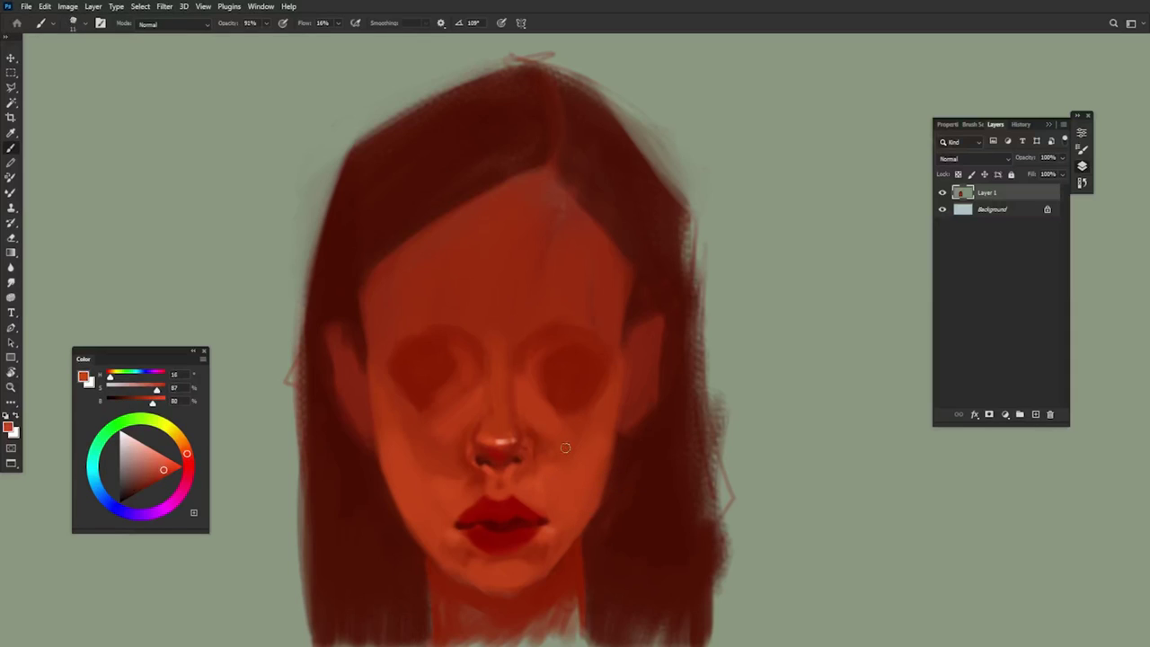
pyautogui.keyDown('alt'); pyautogui.rightClick(599, 359); pyautogui.keyUp('alt')
pyautogui.moveTo(596, 364)
pyautogui.mouseDown()
pyautogui.moveTo(555, 356)
pyautogui.moveTo(582, 355)
pyautogui.mouseUp()
pyautogui.keyDown('alt'); pyautogui.click(564, 366); pyautogui.keyUp('alt')
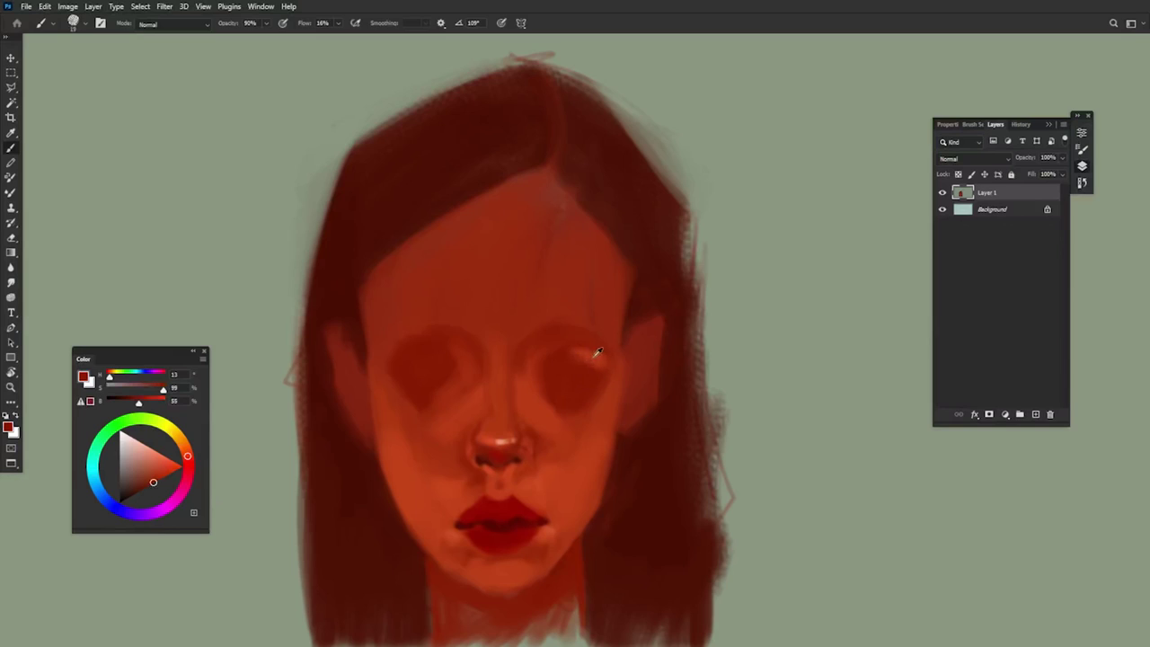
pyautogui.keyDown('alt'); pyautogui.click(594, 353); pyautogui.keyUp('alt')
pyautogui.keyDown('alt'); pyautogui.click(393, 389); pyautogui.keyUp('alt')
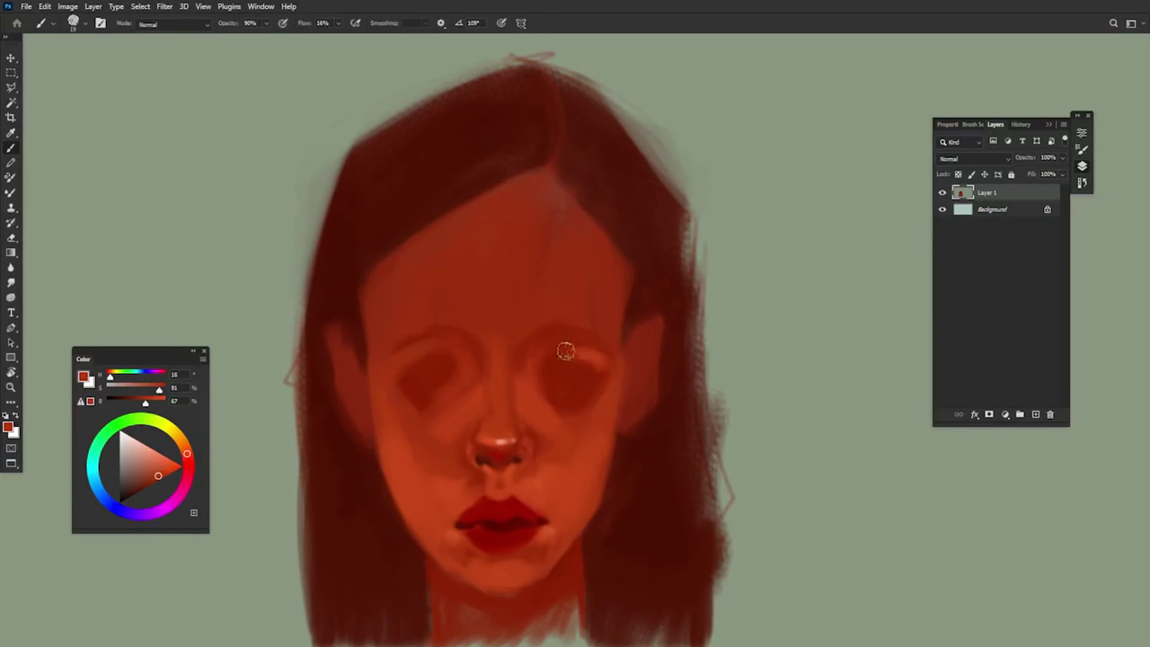
pyautogui.press('[')
pyautogui.keyDown('alt'); pyautogui.click(501, 438); pyautogui.keyUp('alt')
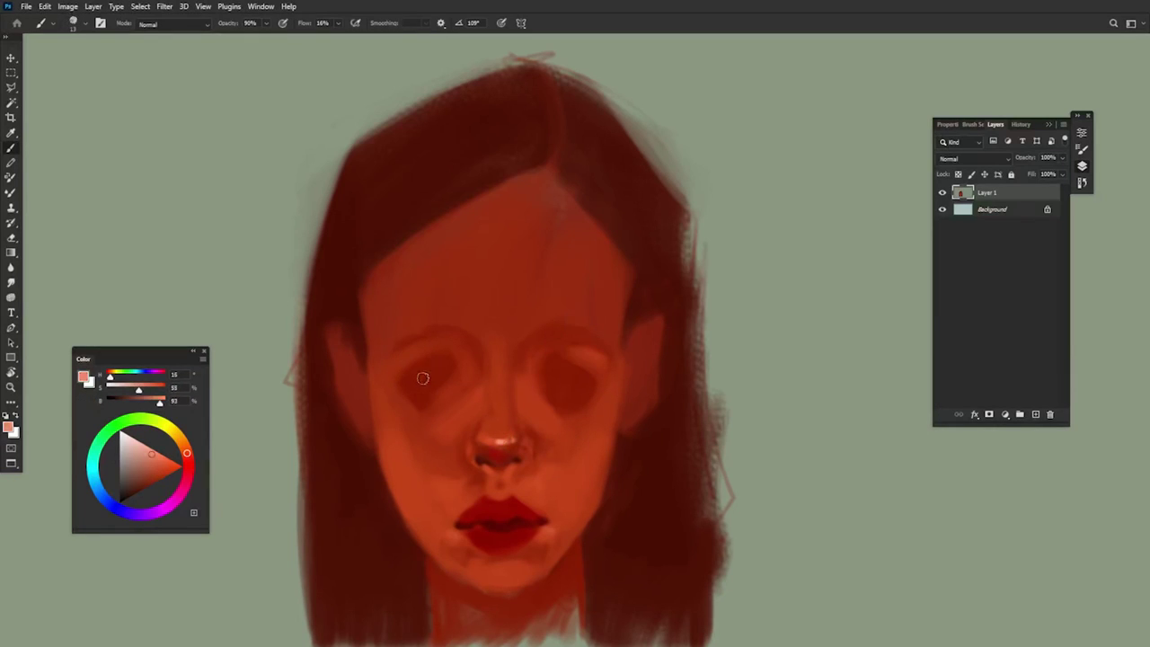
# Step: Paint both eyebrows as dark arches above the eye sockets, using a brown sampled from the hair
pyautogui.keyDown('alt'); pyautogui.click(442, 169); pyautogui.keyUp('alt')
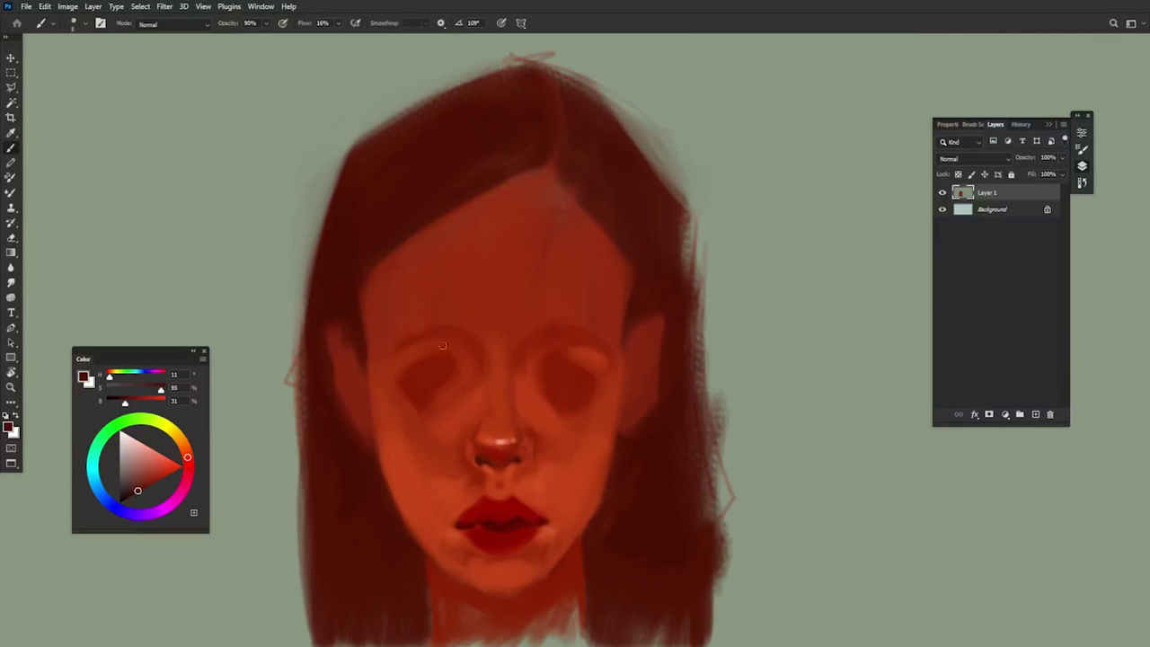
pyautogui.moveTo(459, 347)
pyautogui.mouseDown()
pyautogui.moveTo(406, 345)
pyautogui.moveTo(432, 337)
pyautogui.moveTo(388, 347)
pyautogui.mouseUp()
pyautogui.moveTo(536, 344)
pyautogui.mouseDown()
pyautogui.moveTo(575, 329)
pyautogui.moveTo(558, 333)
pyautogui.moveTo(621, 342)
pyautogui.mouseUp()
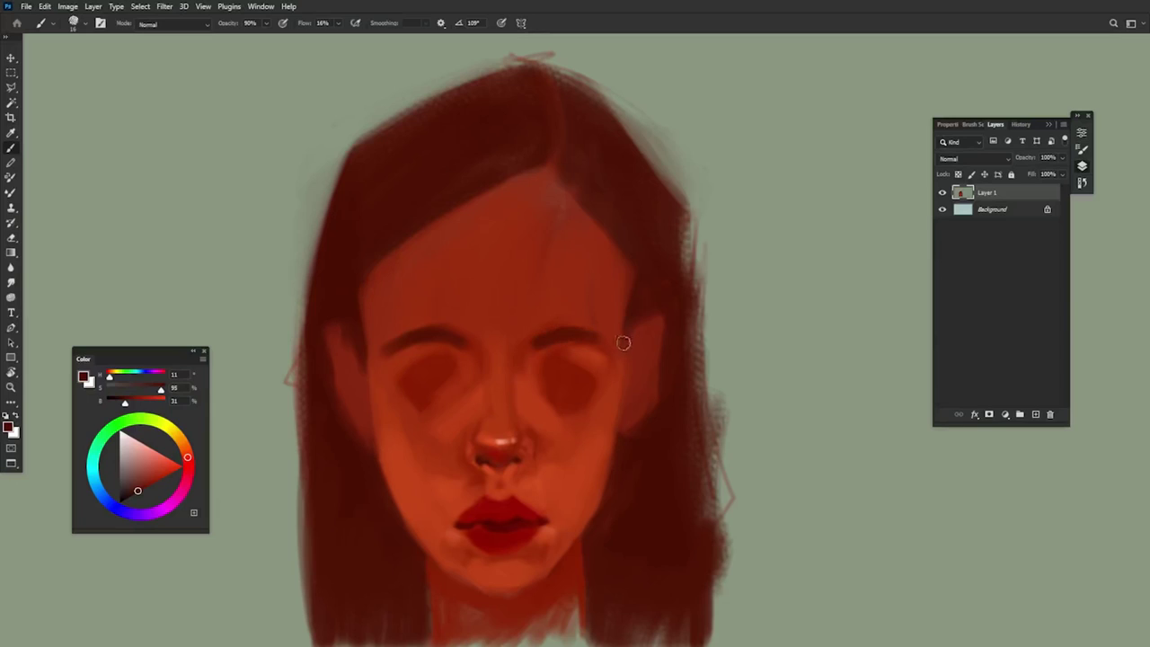
# Step: Lower and round the hairline across the top and sides of the forehead with sampled dark brown hair tones
pyautogui.keyDown('alt'); pyautogui.click(631, 215); pyautogui.keyUp('alt')
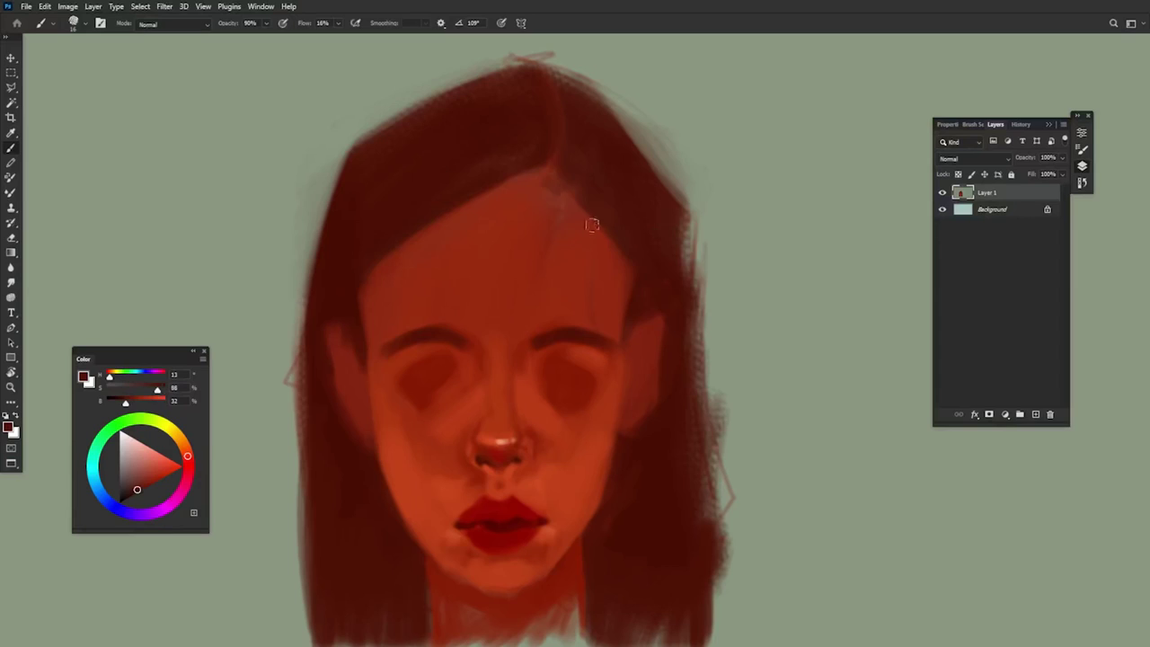
pyautogui.keyDown('alt'); pyautogui.click(609, 313); pyautogui.keyUp('alt')
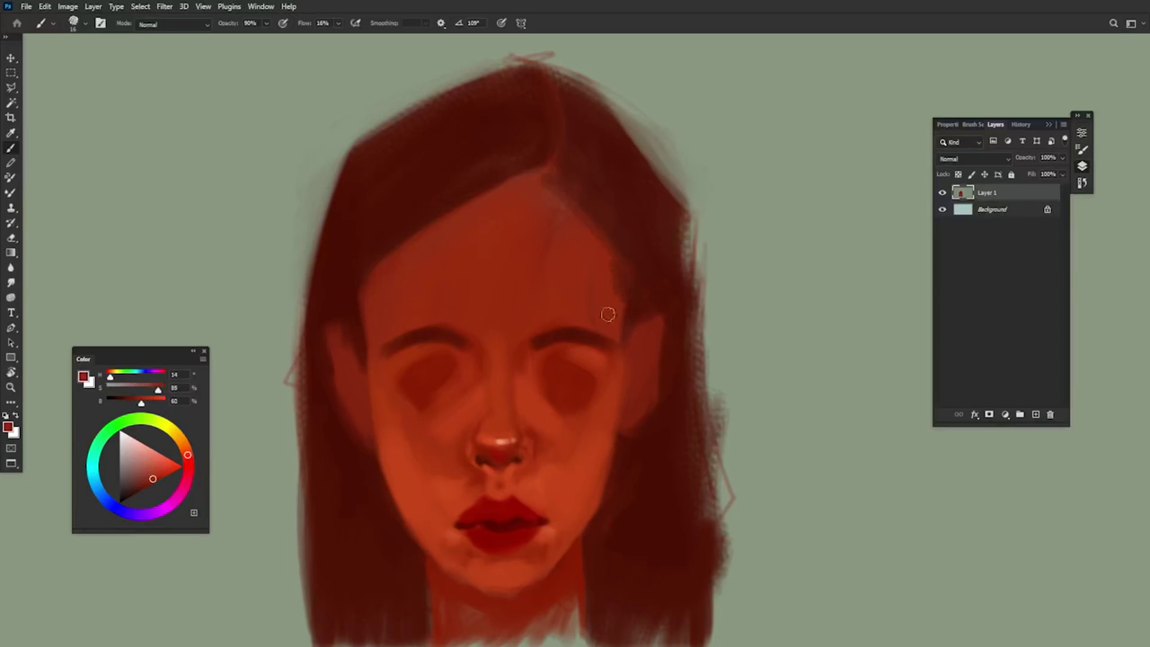
pyautogui.keyDown('alt'); pyautogui.click(577, 188); pyautogui.keyUp('alt')
pyautogui.keyDown('alt'); pyautogui.click(517, 145); pyautogui.keyUp('alt')
pyautogui.moveTo(462, 202)
pyautogui.mouseDown()
pyautogui.moveTo(514, 198)
pyautogui.moveTo(488, 177)
pyautogui.moveTo(529, 180)
pyautogui.moveTo(543, 160)
pyautogui.mouseUp()
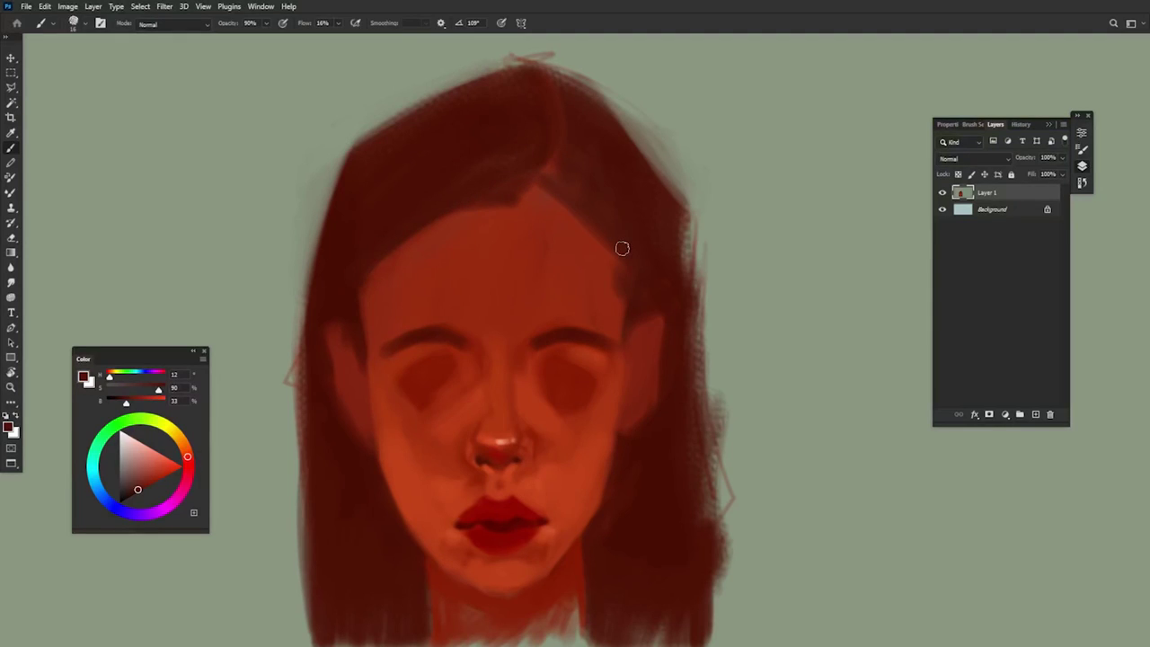
pyautogui.moveTo(578, 208)
pyautogui.mouseDown()
pyautogui.moveTo(534, 202)
pyautogui.moveTo(566, 164)
pyautogui.moveTo(541, 189)
pyautogui.moveTo(595, 233)
pyautogui.mouseUp()
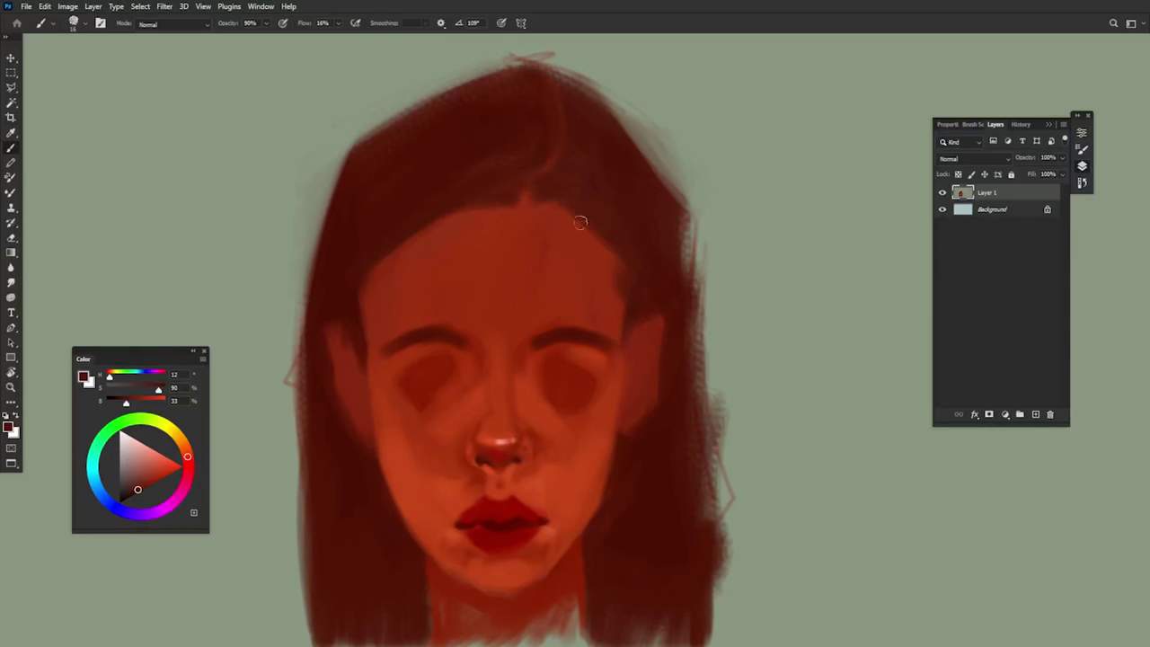
pyautogui.keyDown('alt'); pyautogui.click(608, 281); pyautogui.keyUp('alt')
pyautogui.keyDown('alt'); pyautogui.click(367, 236); pyautogui.keyUp('alt')
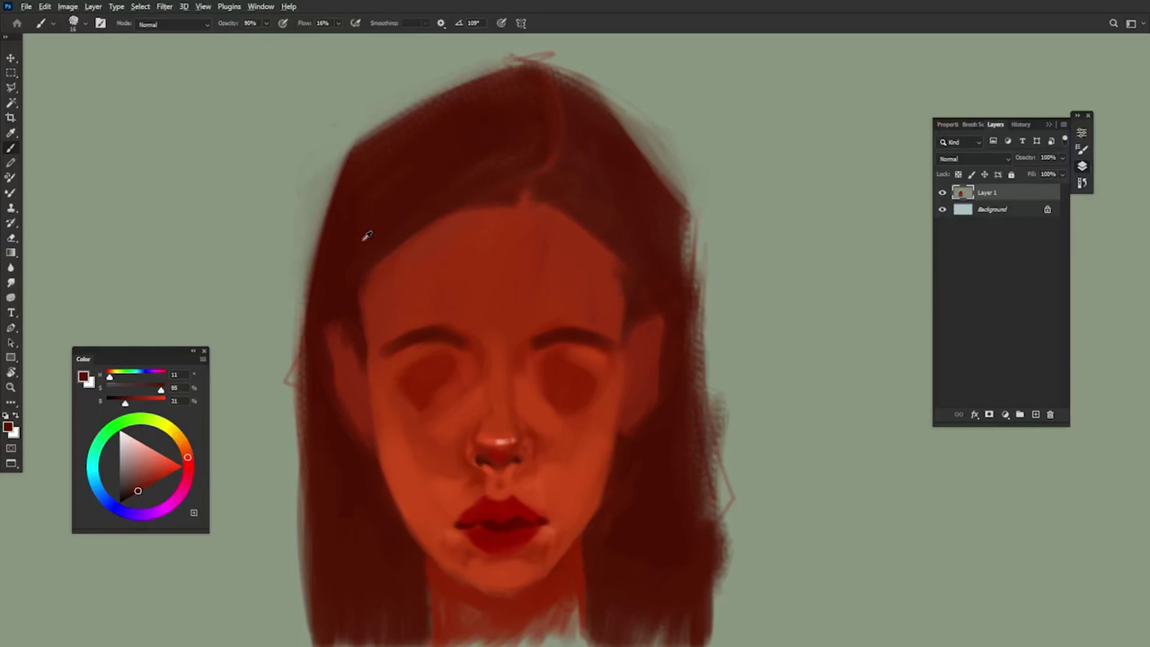
# Step: Paint sampled orange along both outer edges of the face, from the temples down beside the ears
pyautogui.keyDown('alt'); pyautogui.click(427, 512); pyautogui.keyUp('alt')
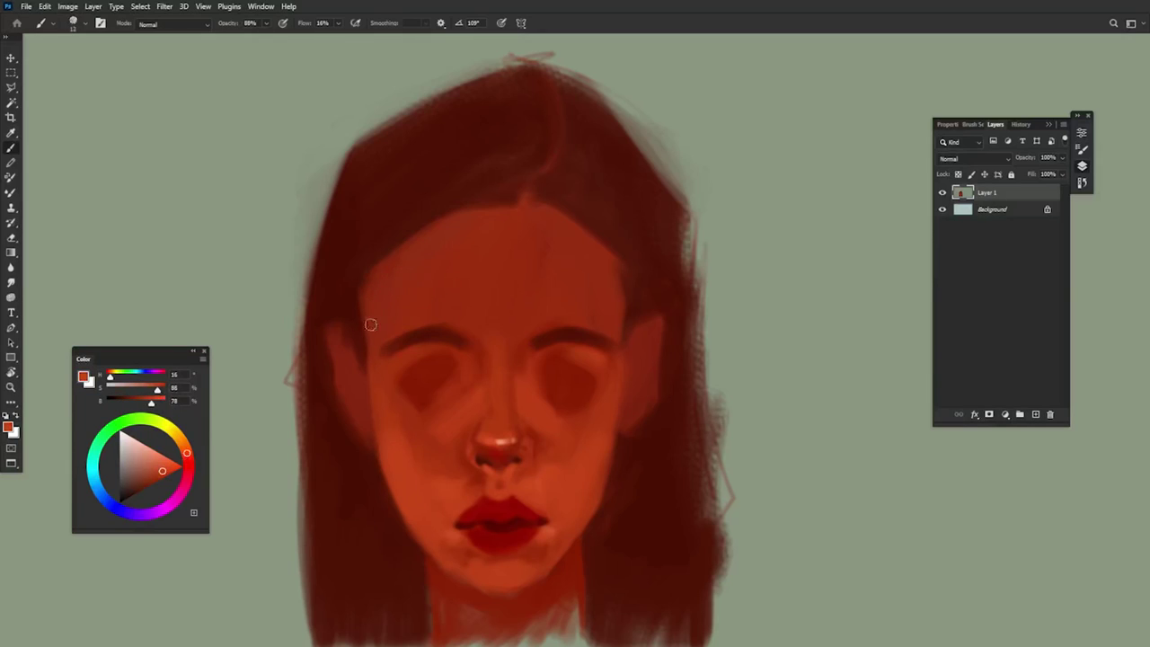
pyautogui.moveTo(368, 298)
pyautogui.mouseDown()
pyautogui.moveTo(371, 377)
pyautogui.moveTo(378, 333)
pyautogui.moveTo(369, 397)
pyautogui.mouseUp()
pyautogui.keyDown('alt'); pyautogui.click(371, 304); pyautogui.keyUp('alt')
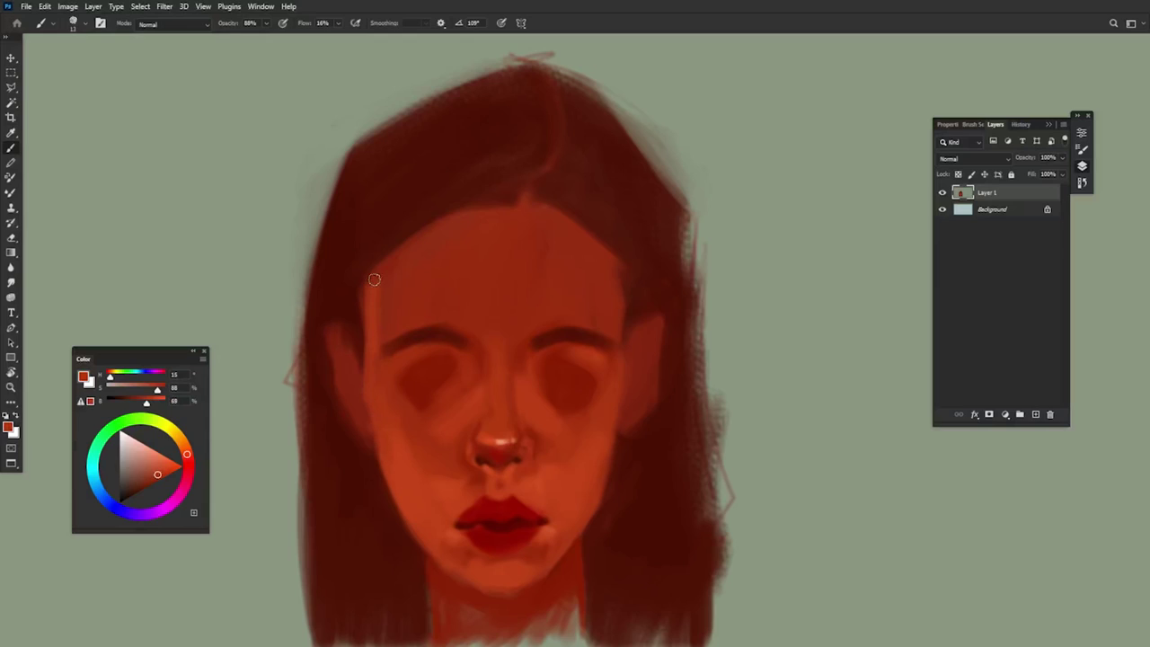
pyautogui.moveTo(608, 272); pyautogui.dragTo(620, 352)
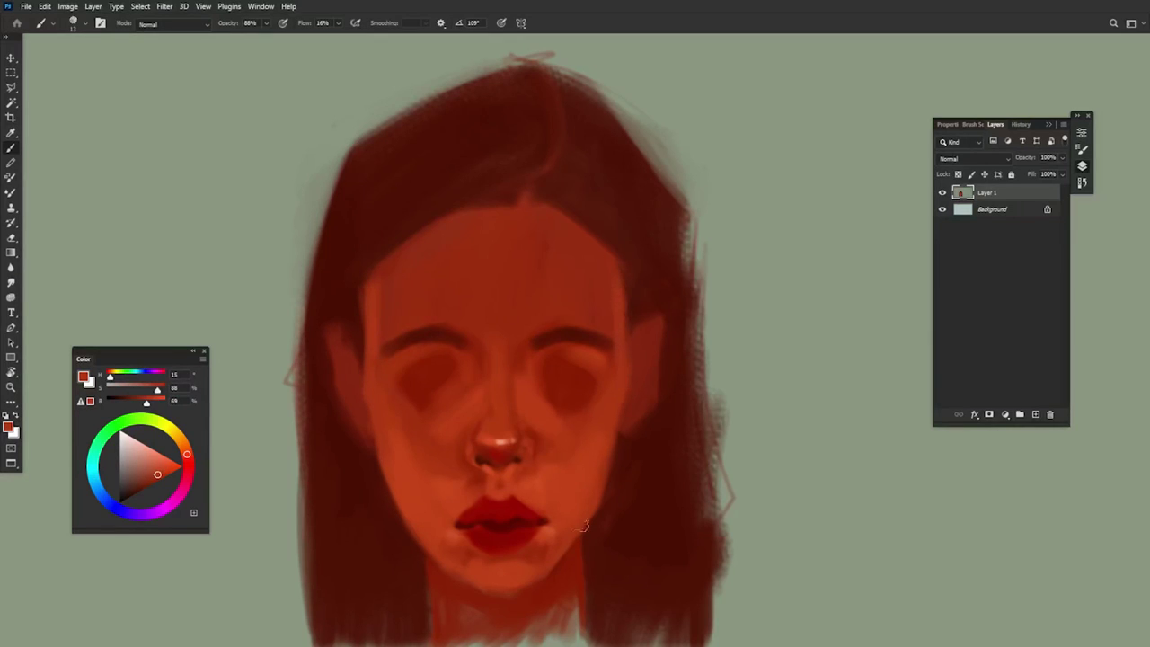
# Step: Brighten both sides of the forehead with sampled orange, blending toward a darker strip down the centre
pyautogui.moveTo(505, 272)
pyautogui.mouseDown()
pyautogui.moveTo(567, 257)
pyautogui.moveTo(575, 271)
pyautogui.mouseUp()
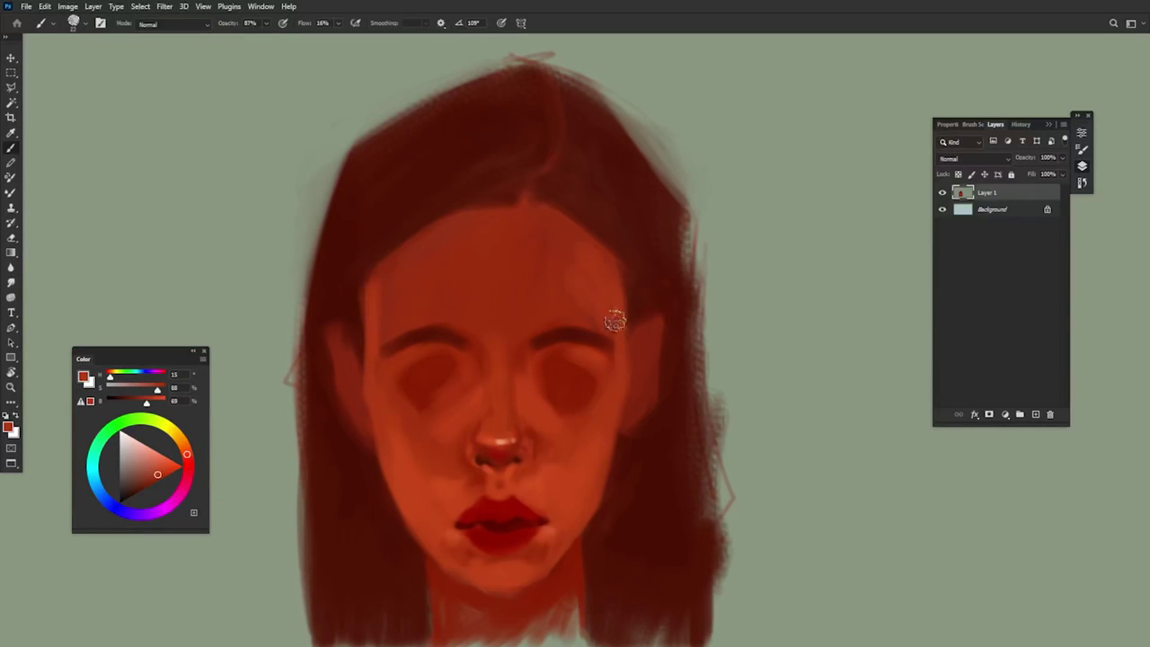
pyautogui.keyDown('alt'); pyautogui.click(380, 334); pyautogui.keyUp('alt')
pyautogui.moveTo(381, 331)
pyautogui.mouseDown()
pyautogui.moveTo(430, 236)
pyautogui.moveTo(422, 286)
pyautogui.moveTo(388, 337)
pyautogui.mouseUp()
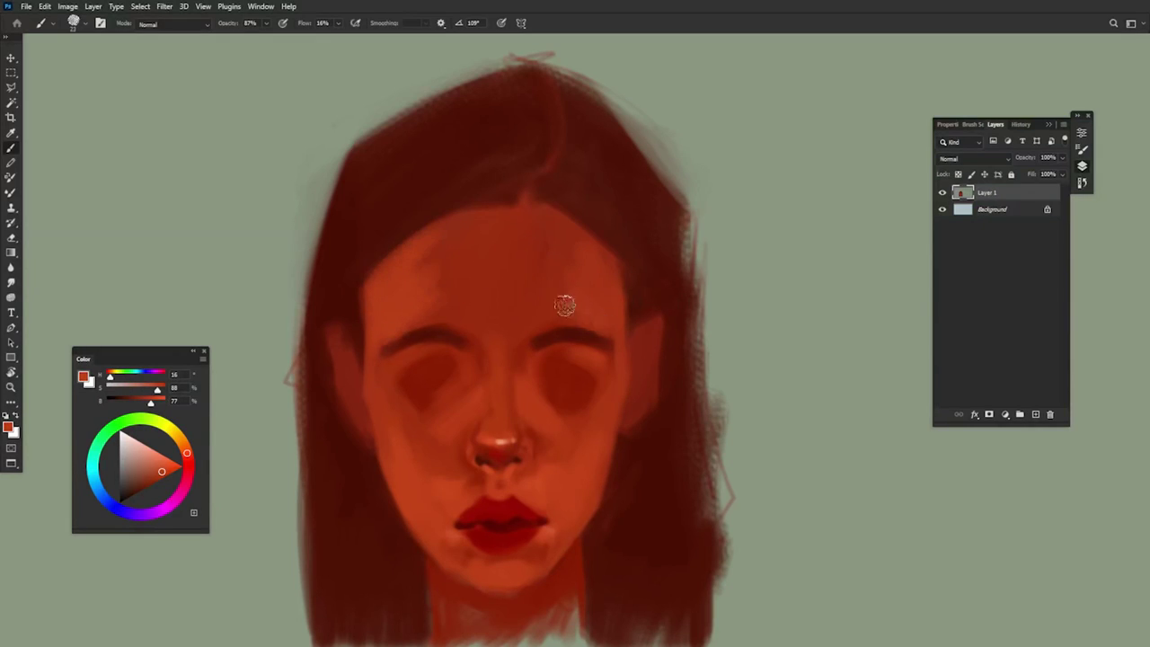
pyautogui.moveTo(576, 265)
pyautogui.mouseDown()
pyautogui.moveTo(599, 271)
pyautogui.moveTo(554, 252)
pyautogui.moveTo(517, 261)
pyautogui.mouseUp()
pyautogui.keyDown('alt'); pyautogui.click(589, 298); pyautogui.keyUp('alt')
pyautogui.keyDown('alt'); pyautogui.click(416, 281); pyautogui.keyUp('alt')
pyautogui.moveTo(422, 315)
pyautogui.mouseDown()
pyautogui.moveTo(462, 262)
pyautogui.moveTo(447, 257)
pyautogui.mouseUp()
pyautogui.keyDown('alt'); pyautogui.click(582, 295); pyautogui.keyUp('alt')
pyautogui.moveTo(572, 282)
pyautogui.mouseDown()
pyautogui.moveTo(591, 236)
pyautogui.moveTo(542, 216)
pyautogui.mouseUp()
pyautogui.moveTo(483, 344); pyautogui.dragTo(475, 344)
# Step: Fill out both eye sockets with dark red sampled from inside the socket
pyautogui.keyDown('alt'); pyautogui.click(427, 381); pyautogui.keyUp('alt')
pyautogui.moveTo(429, 391); pyautogui.dragTo(444, 368)
pyautogui.moveTo(585, 386)
pyautogui.mouseDown()
pyautogui.moveTo(529, 393)
pyautogui.moveTo(541, 385)
pyautogui.mouseUp()
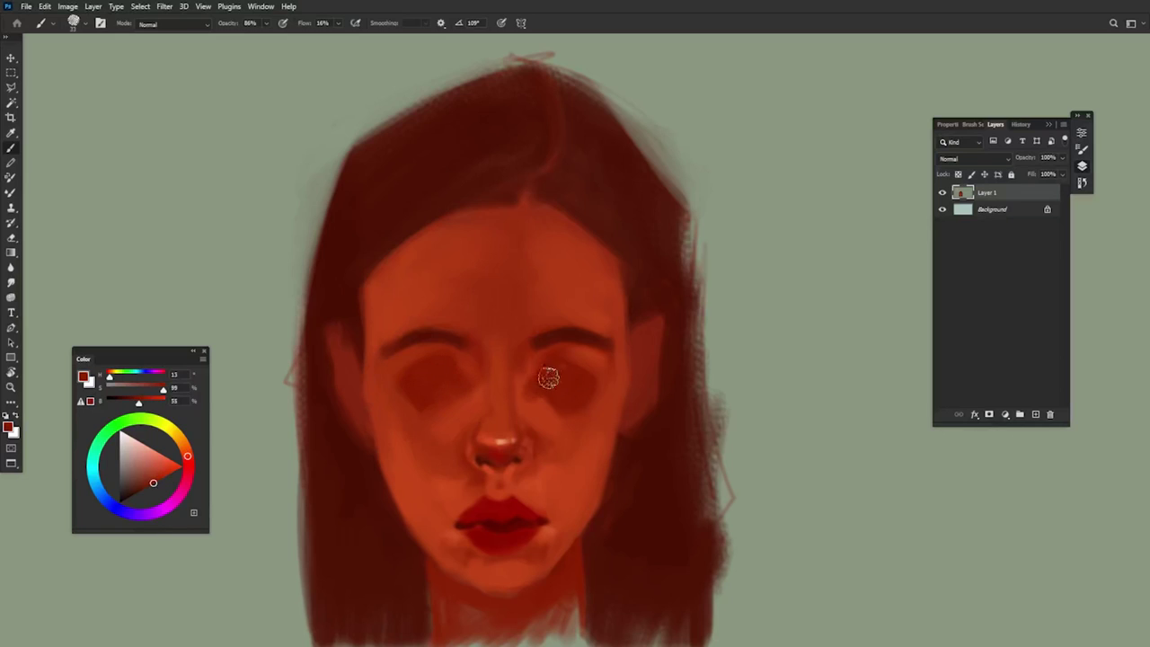
pyautogui.moveTo(602, 351); pyautogui.dragTo(592, 351)
# Step: Add bright orange accents at the inner corners of both eyes, using a tone sampled beside the nose
pyautogui.keyDown('alt'); pyautogui.click(484, 431); pyautogui.keyUp('alt')
pyautogui.press(']')
pyautogui.moveTo(477, 381)
pyautogui.mouseDown()
pyautogui.moveTo(467, 378)
pyautogui.moveTo(464, 398)
pyautogui.mouseUp()
pyautogui.moveTo(538, 381); pyautogui.dragTo(536, 397)
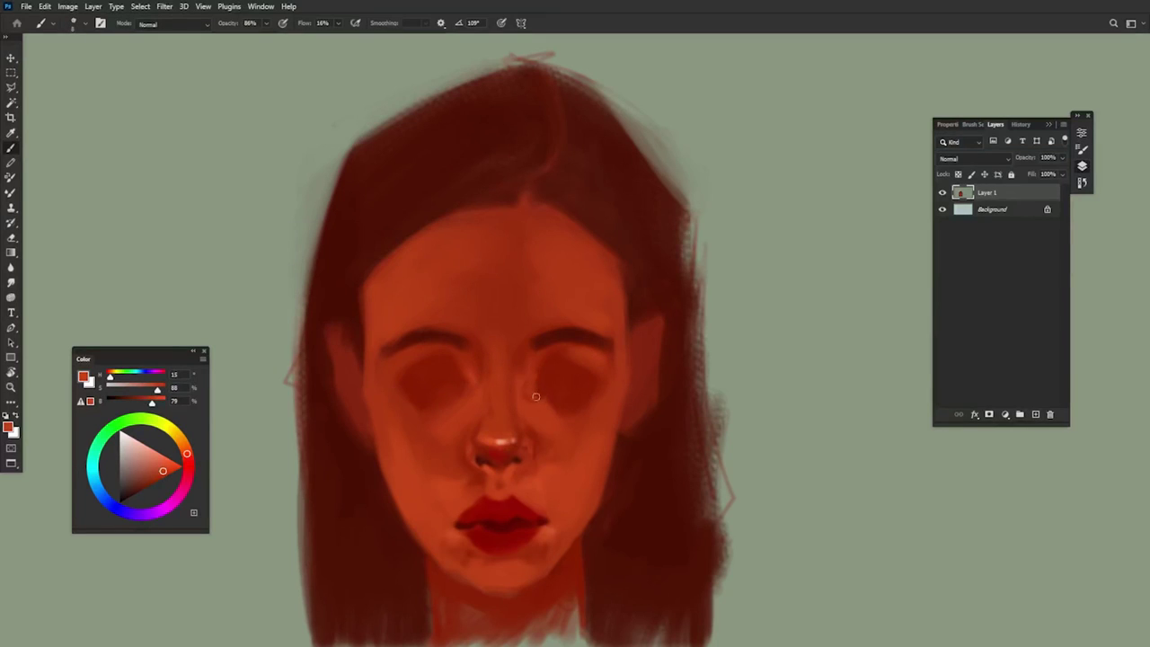
# Step: Draw the eyelid creases and almond outlines of both eyes in dark brown sampled from the eyebrows
pyautogui.keyDown('alt'); pyautogui.click(564, 328); pyautogui.keyUp('alt')
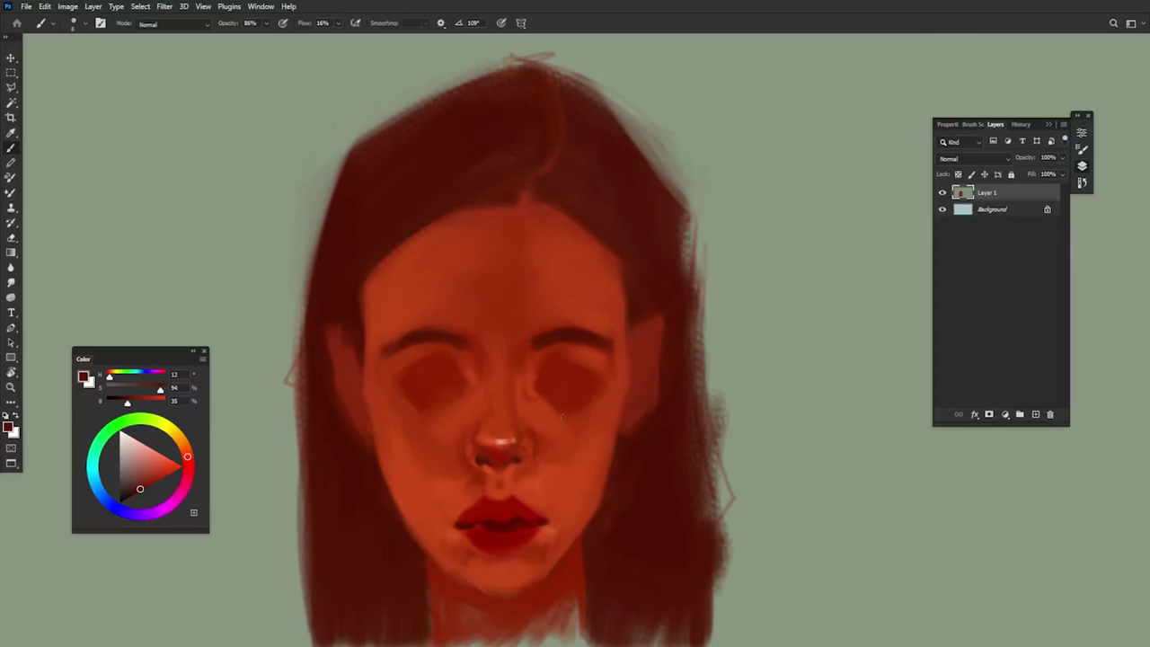
pyautogui.keyDown('alt'); pyautogui.click(453, 332); pyautogui.keyUp('alt')
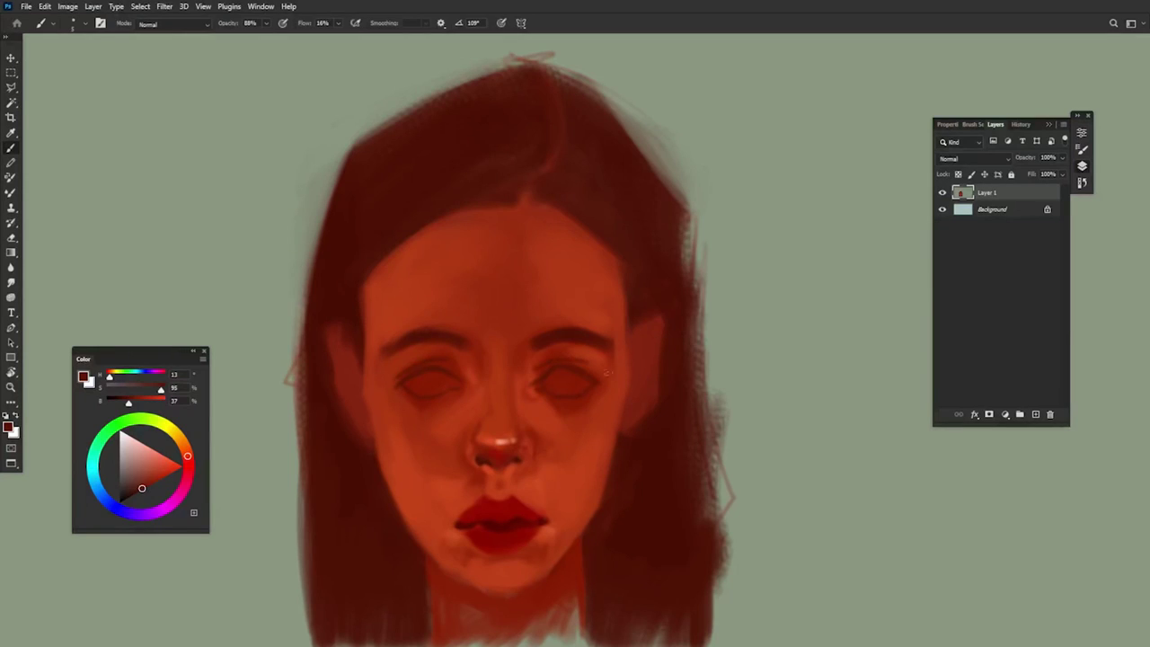
pyautogui.moveTo(594, 354); pyautogui.dragTo(600, 351)
pyautogui.keyDown('alt'); pyautogui.click(561, 381); pyautogui.keyUp('alt')
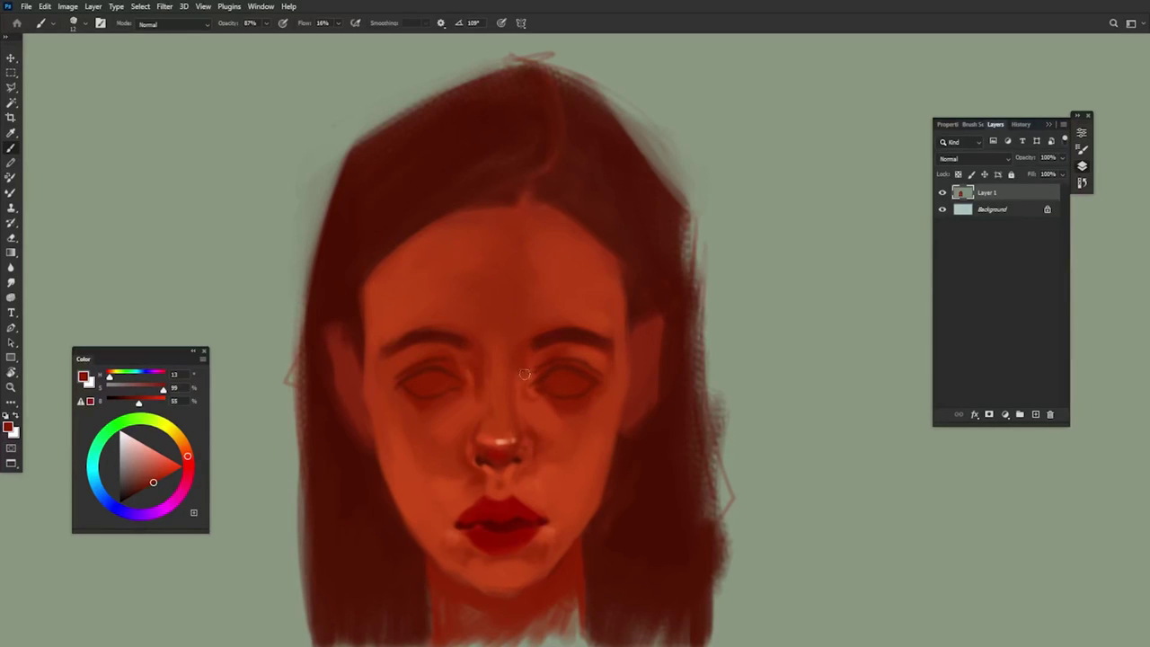
# Step: Refine the nose tip, nostrils and bridge with orange and dark red tones sampled from the nose area
pyautogui.keyDown('alt'); pyautogui.click(531, 422); pyautogui.keyUp('alt')
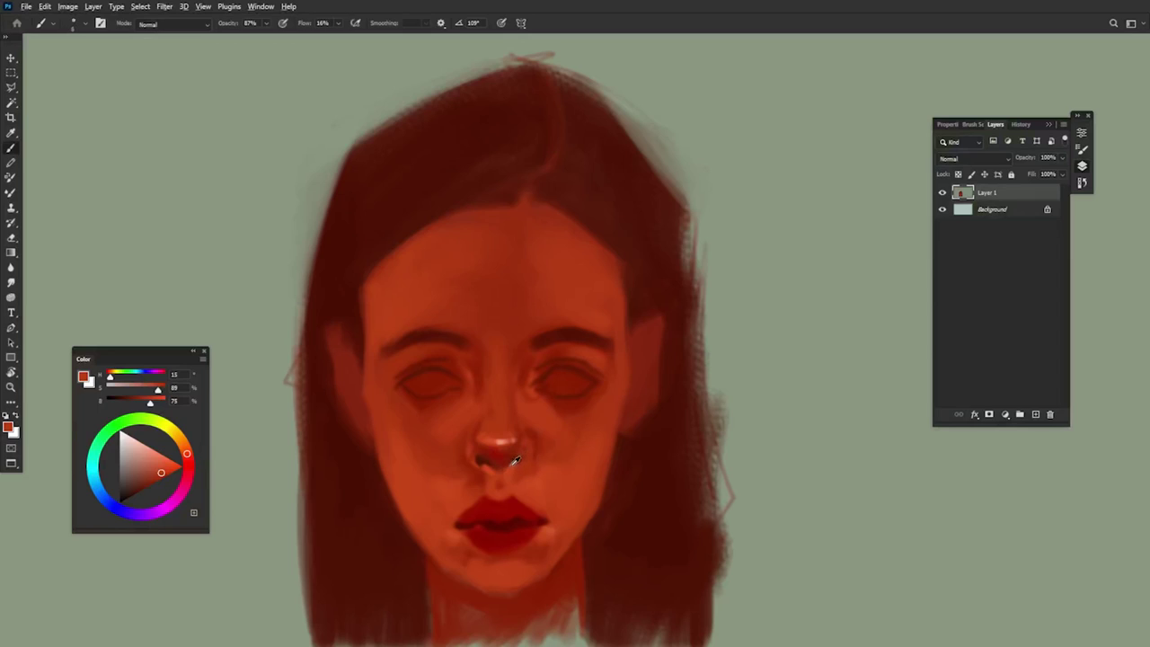
pyautogui.keyDown('alt'); pyautogui.click(514, 459); pyautogui.keyUp('alt')
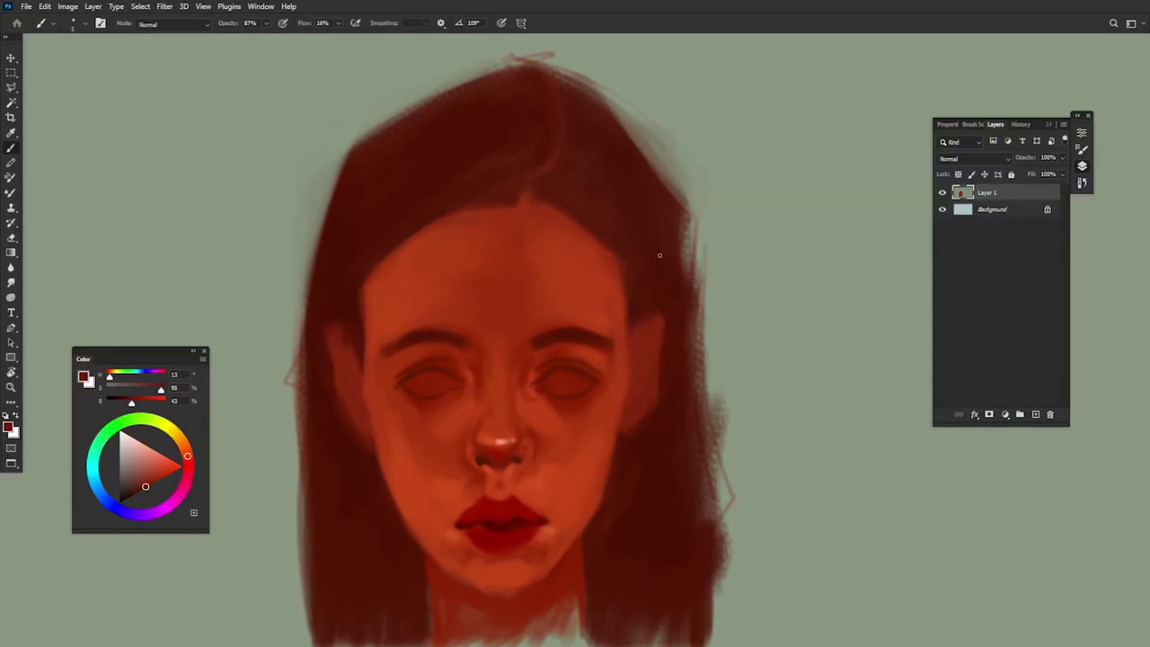
pyautogui.keyDown('alt'); pyautogui.click(499, 439); pyautogui.keyUp('alt')
pyautogui.moveTo(500, 451); pyautogui.dragTo(481, 445)
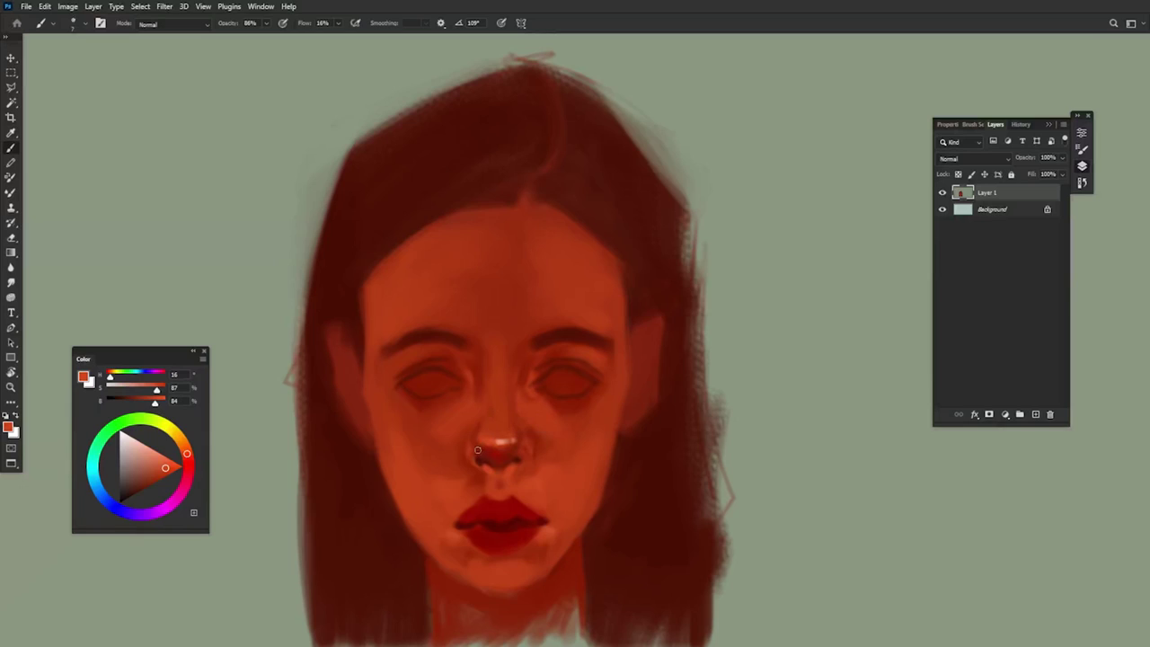
pyautogui.moveTo(485, 384); pyautogui.dragTo(491, 390)
pyautogui.keyDown('alt'); pyautogui.click(466, 419); pyautogui.keyUp('alt')
# Step: Paint red blush on both cheeks with a colour sampled from the upper lip
pyautogui.keyDown('alt'); pyautogui.click(484, 508); pyautogui.keyUp('alt')
pyautogui.moveTo(416, 436)
pyautogui.mouseDown()
pyautogui.moveTo(428, 437)
pyautogui.moveTo(432, 464)
pyautogui.moveTo(401, 426)
pyautogui.moveTo(431, 441)
pyautogui.moveTo(472, 400)
pyautogui.mouseUp()
pyautogui.moveTo(577, 415)
pyautogui.mouseDown()
pyautogui.moveTo(567, 442)
pyautogui.moveTo(598, 429)
pyautogui.moveTo(589, 448)
pyautogui.moveTo(555, 454)
pyautogui.mouseUp()
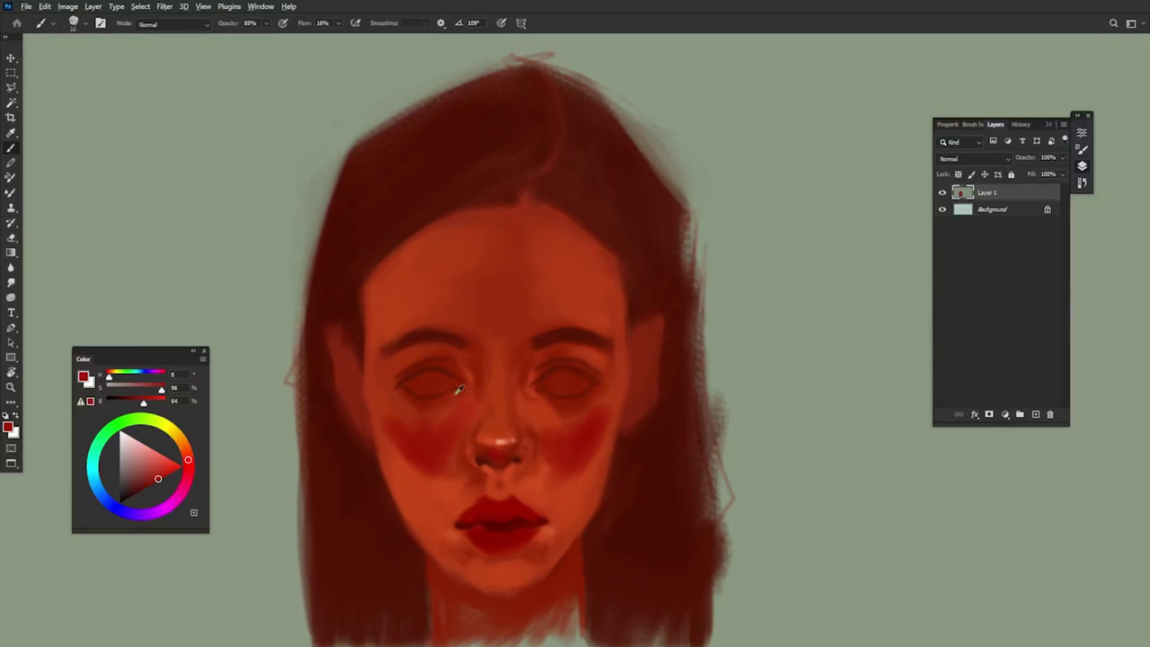
pyautogui.keyDown('alt'); pyautogui.click(442, 425); pyautogui.keyUp('alt')
# Step: Redden the lower eyelids and define the viewer's-left nose wing with sampled dark reds at 84% brush opacity
pyautogui.keyDown('alt'); pyautogui.click(530, 442); pyautogui.keyUp('alt')
pyautogui.keyDown('alt'); pyautogui.moveTo(534, 449); pyautogui.dragTo(531, 449); pyautogui.keyUp('alt')
pyautogui.keyDown('alt'); pyautogui.click(533, 446); pyautogui.keyUp('alt')
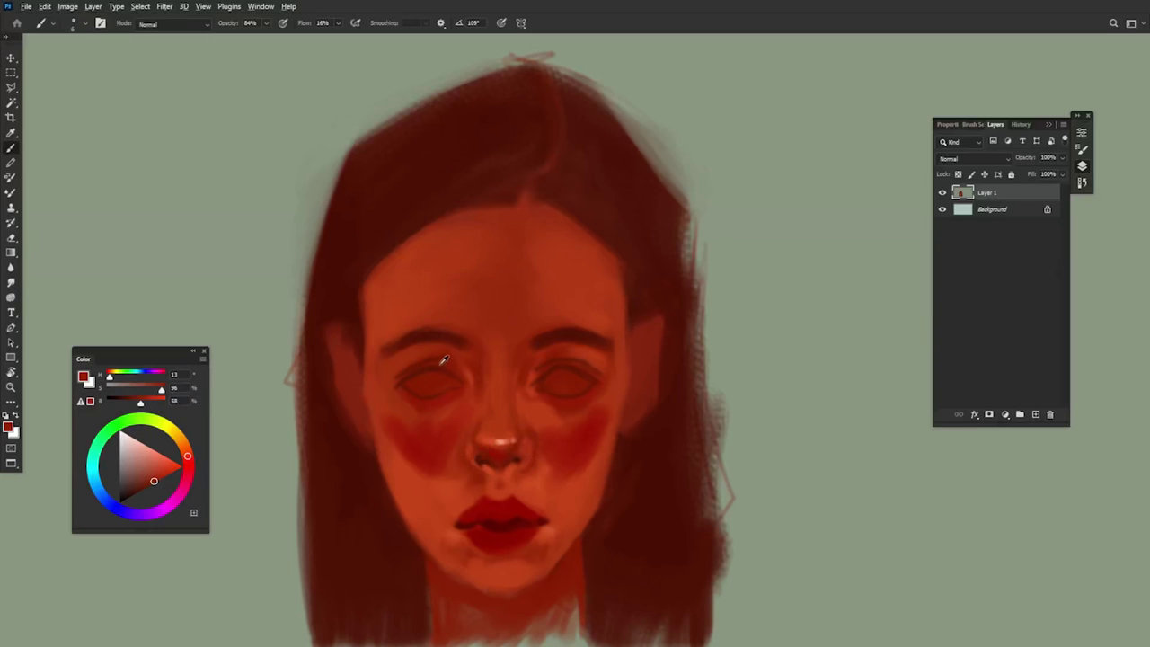
pyautogui.keyDown('alt'); pyautogui.click(358, 364); pyautogui.keyUp('alt')
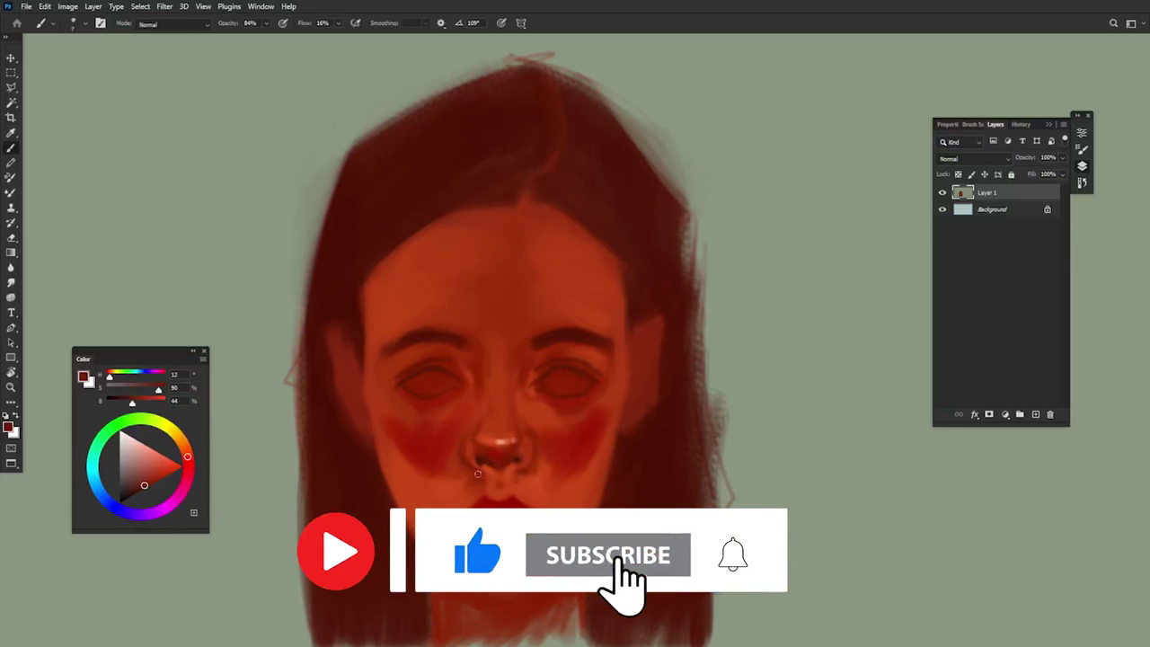
pyautogui.keyDown('alt'); pyautogui.click(468, 460); pyautogui.keyUp('alt')
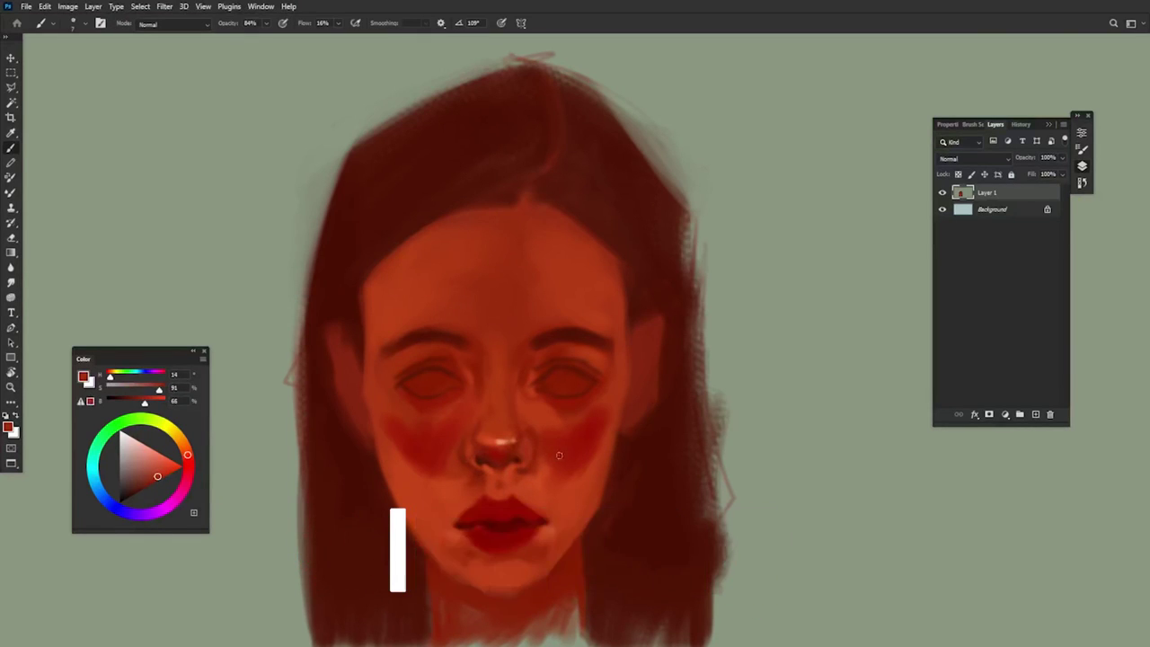
# Step: Blend the cheek beside the viewer's-right nose wing with sampled orange and contour that wing in dark red
pyautogui.keyDown('alt'); pyautogui.click(542, 449); pyautogui.keyUp('alt')
pyautogui.keyDown('alt'); pyautogui.click(537, 429); pyautogui.keyUp('alt')
pyautogui.moveTo(528, 434)
pyautogui.mouseDown()
pyautogui.moveTo(531, 452)
pyautogui.moveTo(525, 440)
pyautogui.moveTo(545, 436)
pyautogui.mouseUp()
pyautogui.keyDown('alt'); pyautogui.click(534, 429); pyautogui.keyUp('alt')
pyautogui.keyDown('alt'); pyautogui.click(539, 432); pyautogui.keyUp('alt')
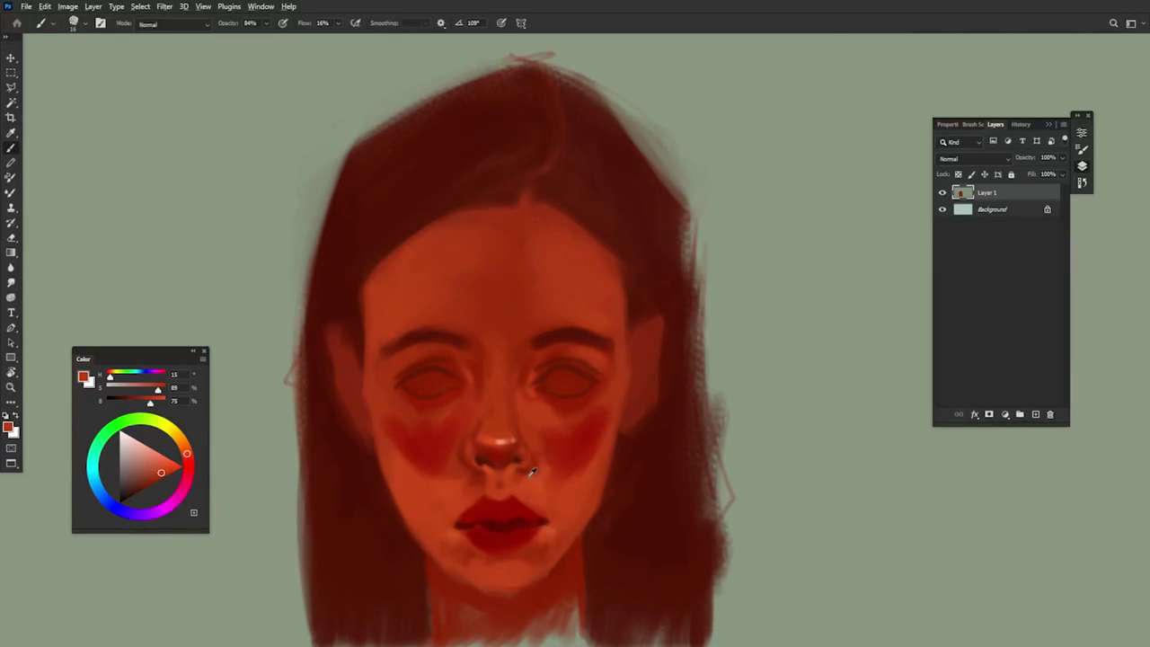
pyautogui.keyDown('alt'); pyautogui.click(507, 452); pyautogui.keyUp('alt')
pyautogui.moveTo(529, 465); pyautogui.dragTo(537, 455)
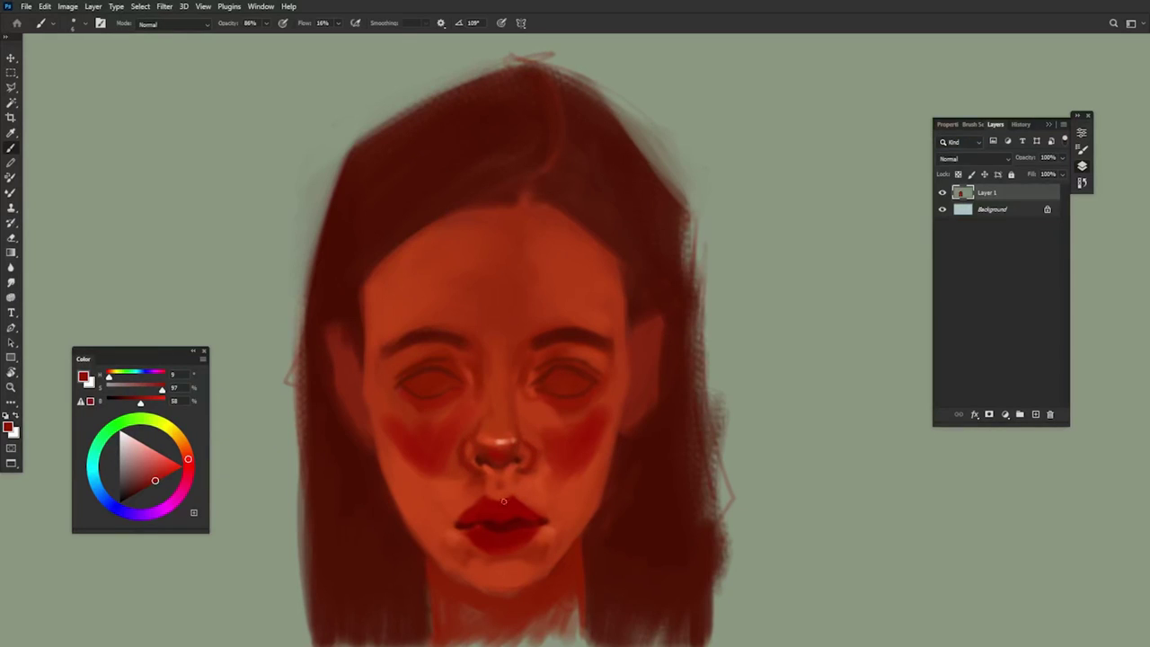
# Step: Extend and soften the blush on both cheeks with reds sampled from the cheeks
pyautogui.keyDown('alt'); pyautogui.click(439, 455); pyautogui.keyUp('alt')
pyautogui.keyDown('alt'); pyautogui.click(422, 458); pyautogui.keyUp('alt')
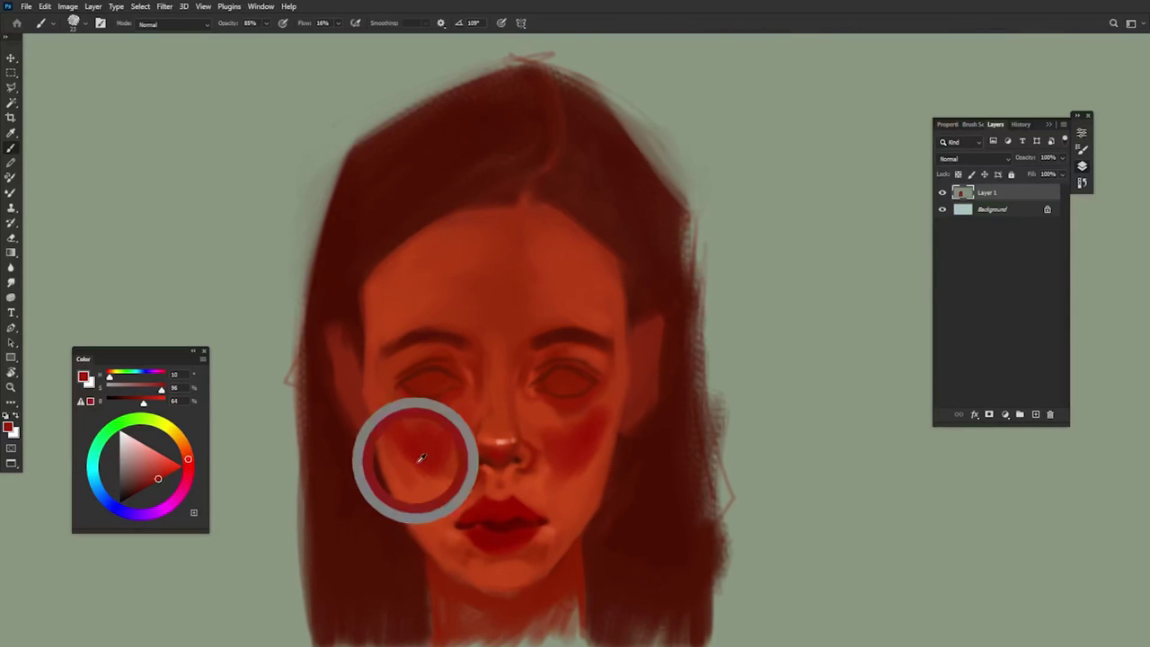
pyautogui.keyDown('alt'); pyautogui.click(570, 459); pyautogui.keyUp('alt')
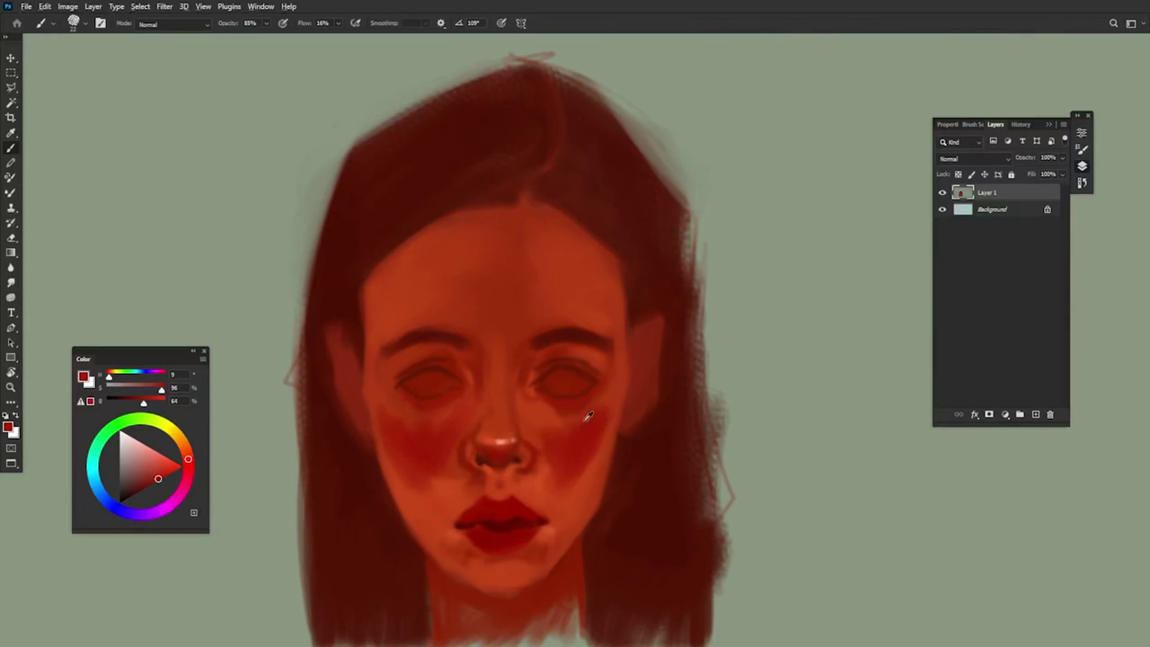
pyautogui.keyDown('alt'); pyautogui.click(550, 448); pyautogui.keyUp('alt')
pyautogui.moveTo(539, 408); pyautogui.dragTo(528, 420)
pyautogui.press('[')
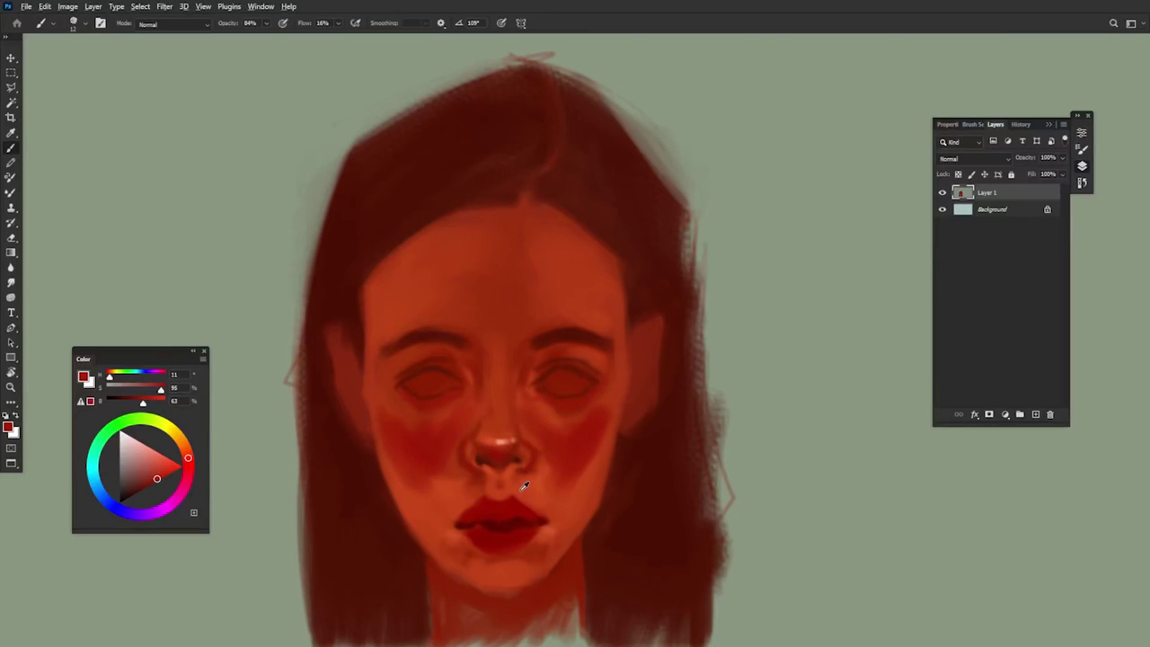
# Step: Paint a lighter orange highlight along the upper nose bridge with a tone sampled from the nose
pyautogui.keyDown('alt'); pyautogui.click(510, 404); pyautogui.keyUp('alt')
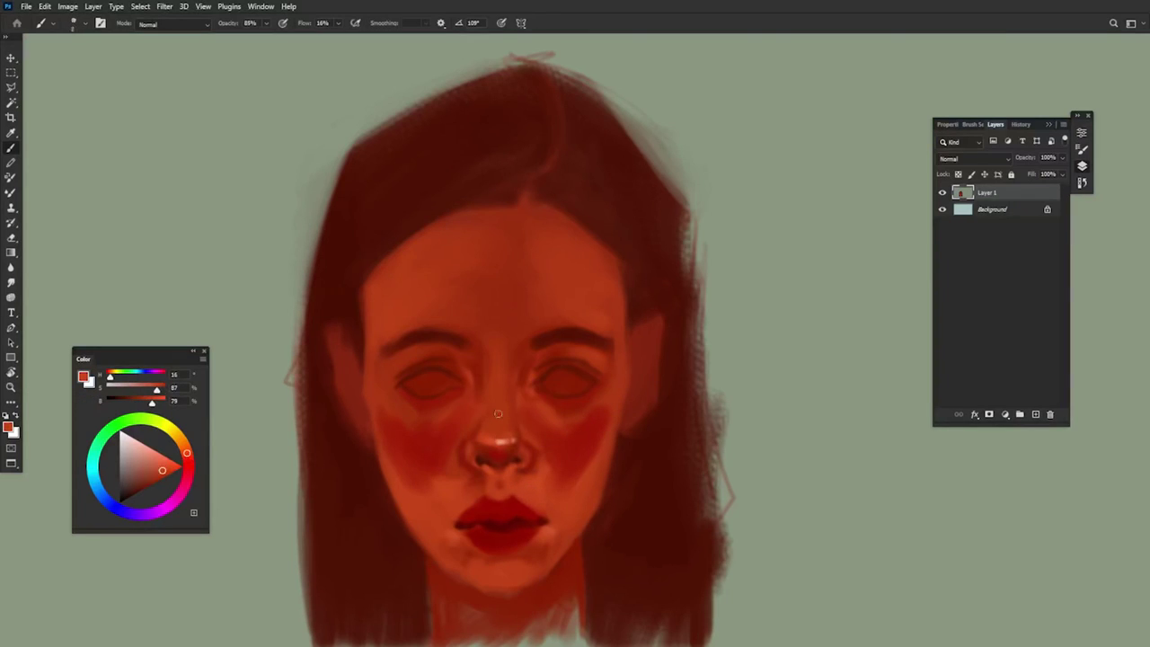
pyautogui.moveTo(501, 371); pyautogui.dragTo(498, 394)
pyautogui.keyDown('alt'); pyautogui.click(449, 333); pyautogui.keyUp('alt')
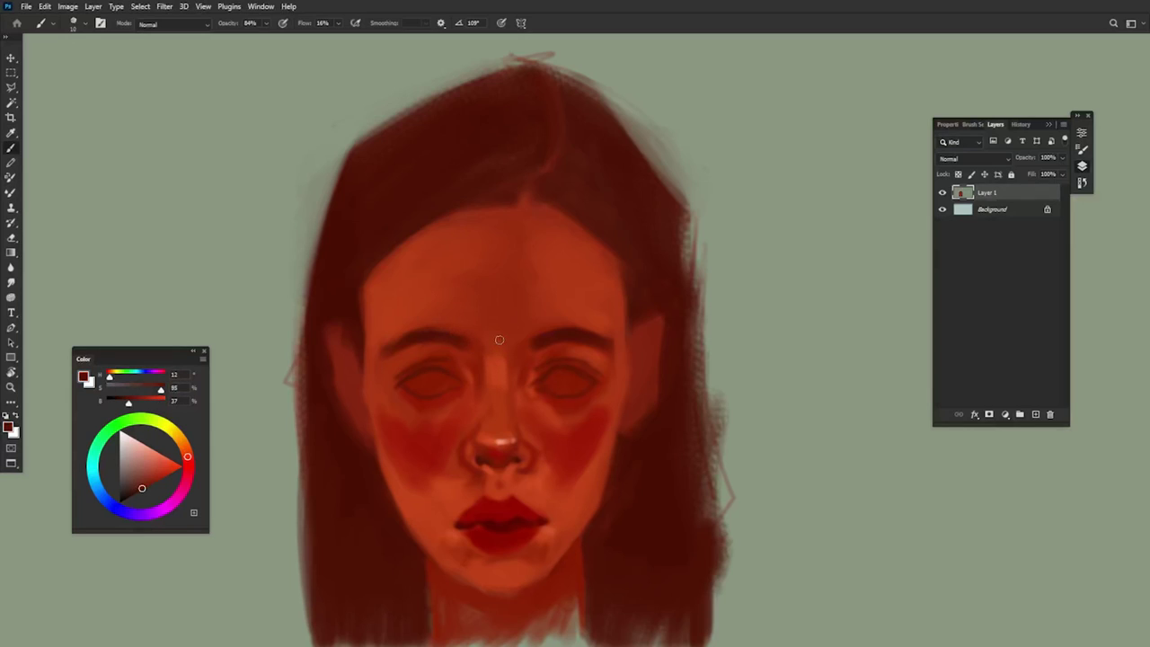
# Step: Thicken and darken the viewer's-left eyebrow with a dark brown sampled from the hair at 100% brush opacity
pyautogui.moveTo(455, 345); pyautogui.dragTo(432, 347)
pyautogui.keyDown('alt'); pyautogui.click(396, 204); pyautogui.keyUp('alt')
pyautogui.press('0')
pyautogui.moveTo(458, 348); pyautogui.dragTo(404, 342)
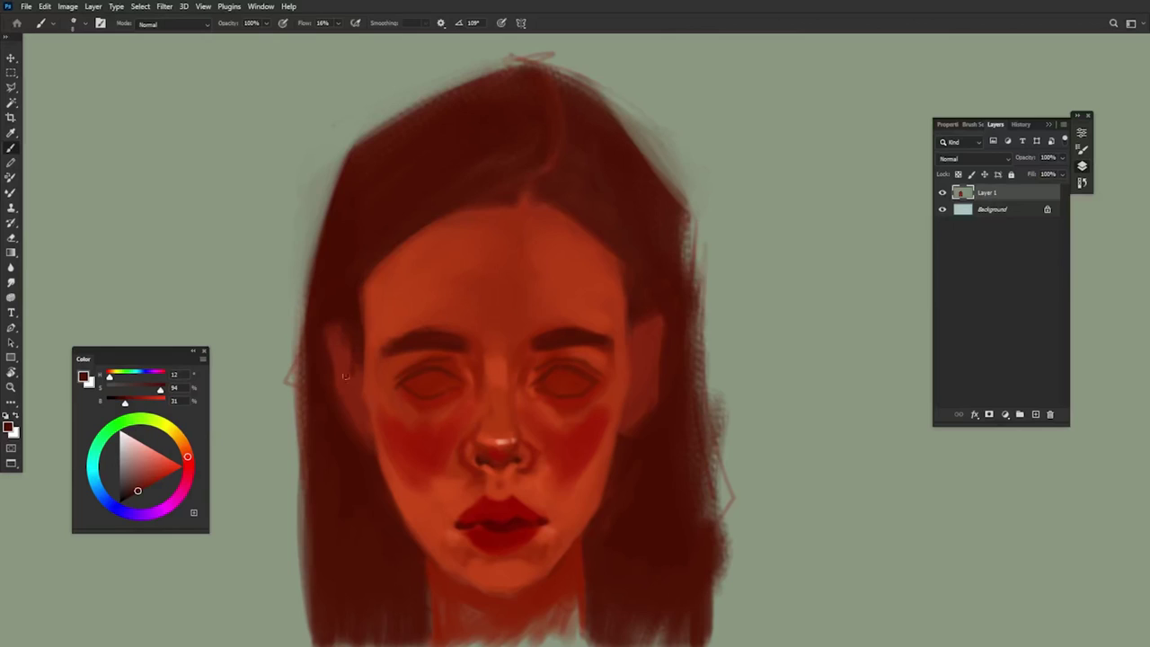
# Step: Shade the hair edge beside the viewer's-right ear and highlight both ears' upper rims with orange sampled near the nose
pyautogui.keyDown('alt'); pyautogui.click(635, 311); pyautogui.keyUp('alt')
pyautogui.keyDown('alt'); pyautogui.click(542, 464); pyautogui.keyUp('alt')
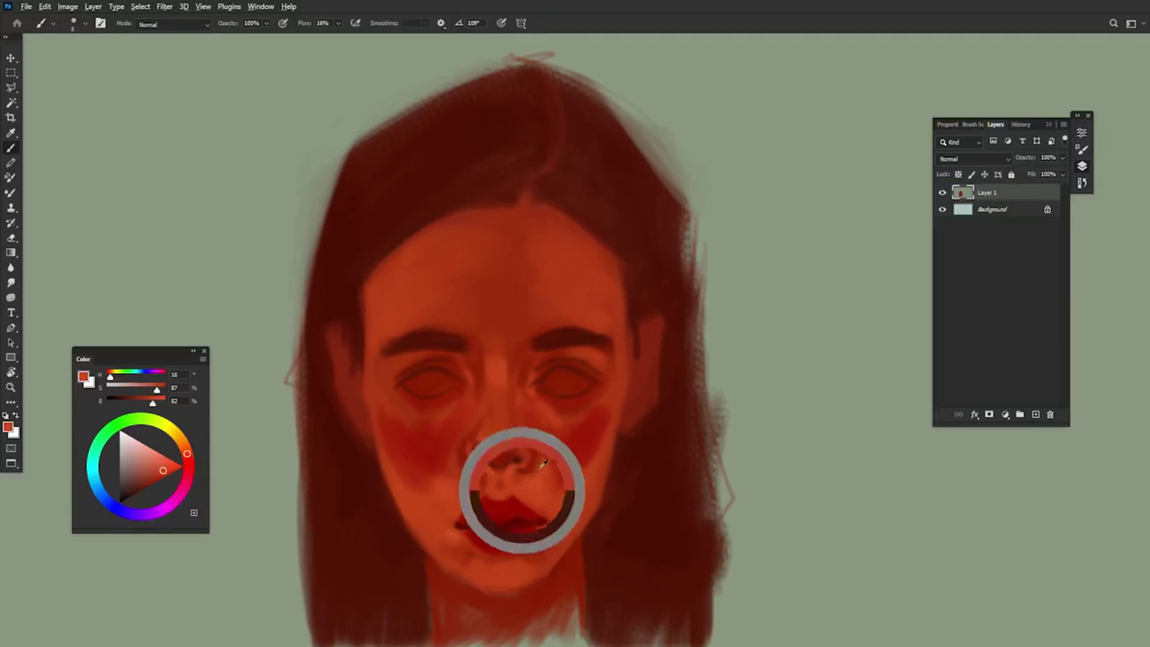
pyautogui.moveTo(645, 334)
pyautogui.mouseDown()
pyautogui.moveTo(658, 331)
pyautogui.moveTo(657, 354)
pyautogui.mouseUp()
pyautogui.keyDown('alt'); pyautogui.click(660, 335); pyautogui.keyUp('alt')
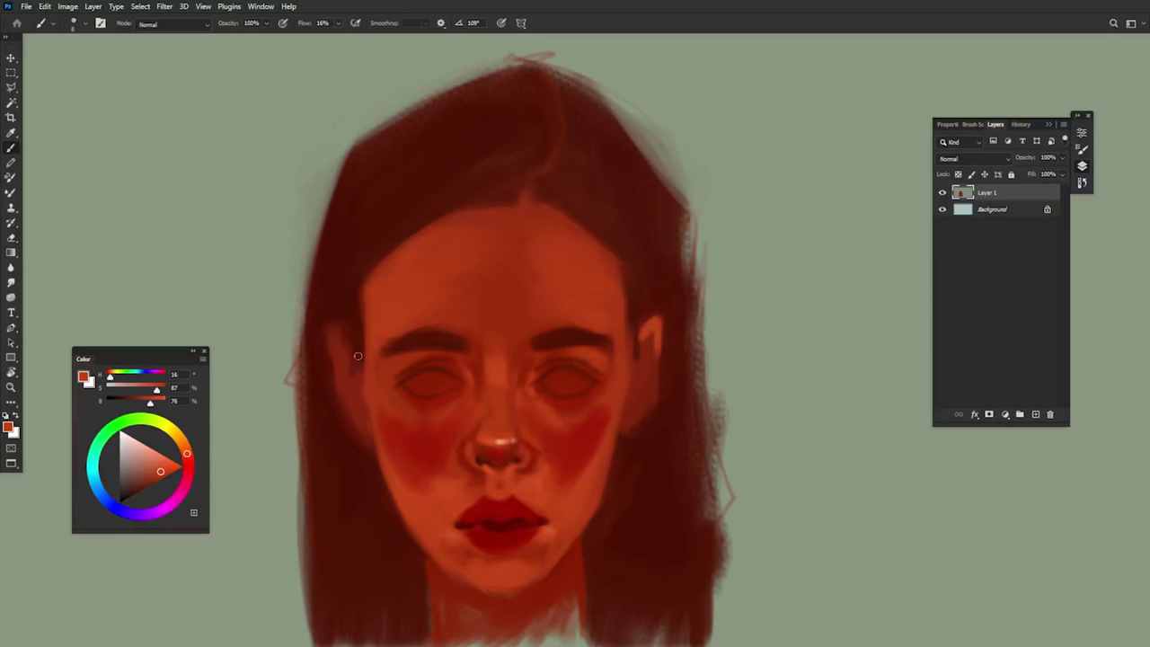
pyautogui.moveTo(335, 328); pyautogui.dragTo(331, 361)
pyautogui.keyDown('alt'); pyautogui.click(321, 320); pyautogui.keyUp('alt')
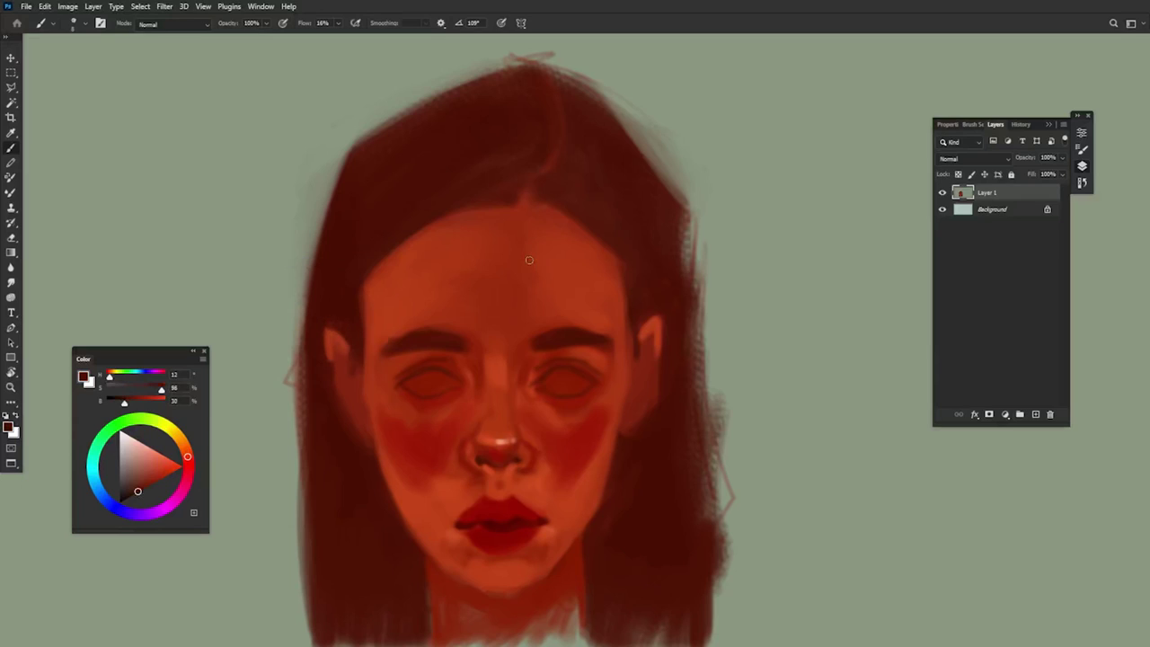
# Step: Paint inner folds in the viewer's-right ear and clean up the adjoining jaw edge with sampled orange and dark hair tones
pyautogui.keyDown('alt'); pyautogui.click(652, 331); pyautogui.keyUp('alt')
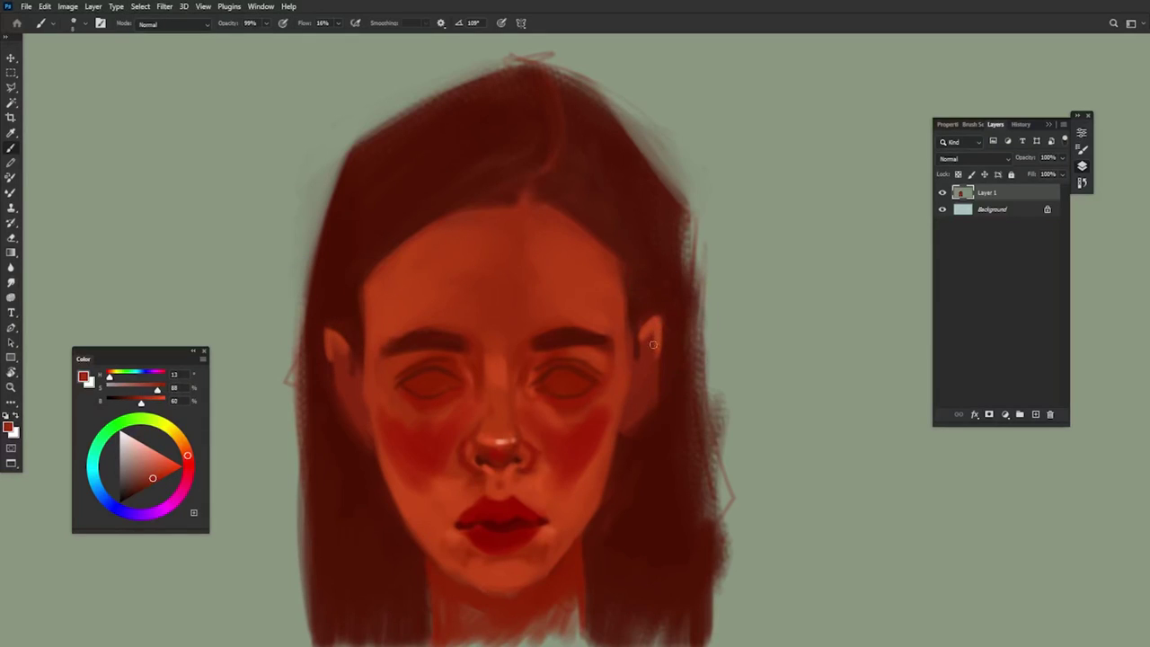
pyautogui.keyDown('alt'); pyautogui.click(644, 328); pyautogui.keyUp('alt')
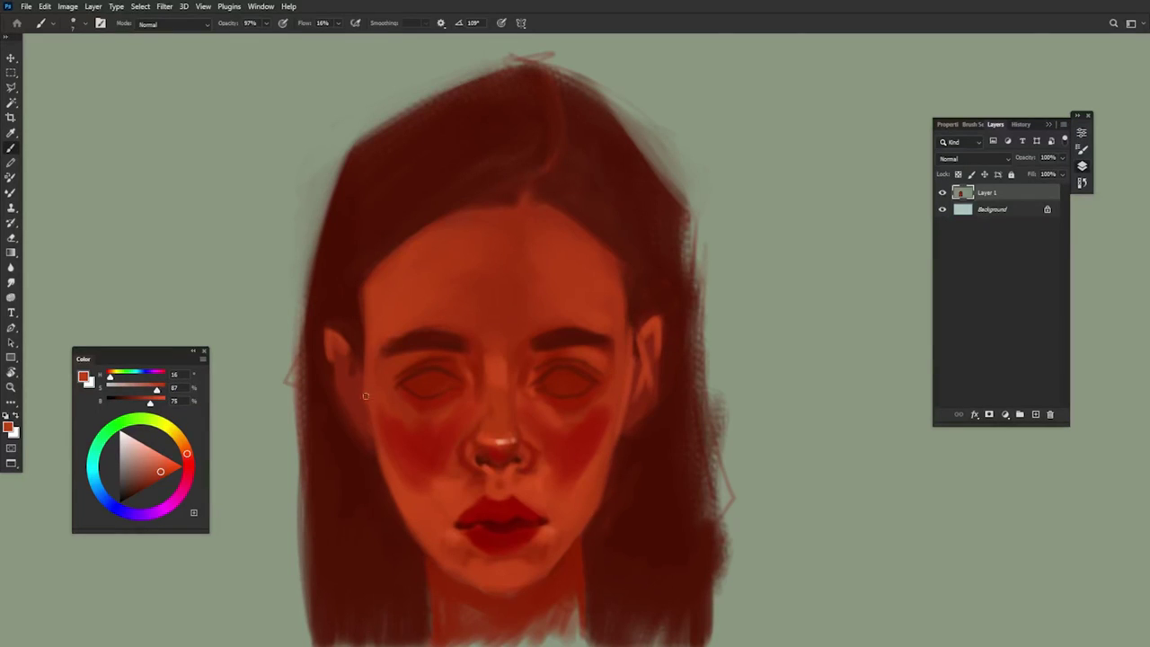
pyautogui.moveTo(622, 426)
pyautogui.mouseDown()
pyautogui.moveTo(615, 475)
pyautogui.moveTo(611, 461)
pyautogui.mouseUp()
pyautogui.keyDown('alt'); pyautogui.click(627, 458); pyautogui.keyUp('alt')
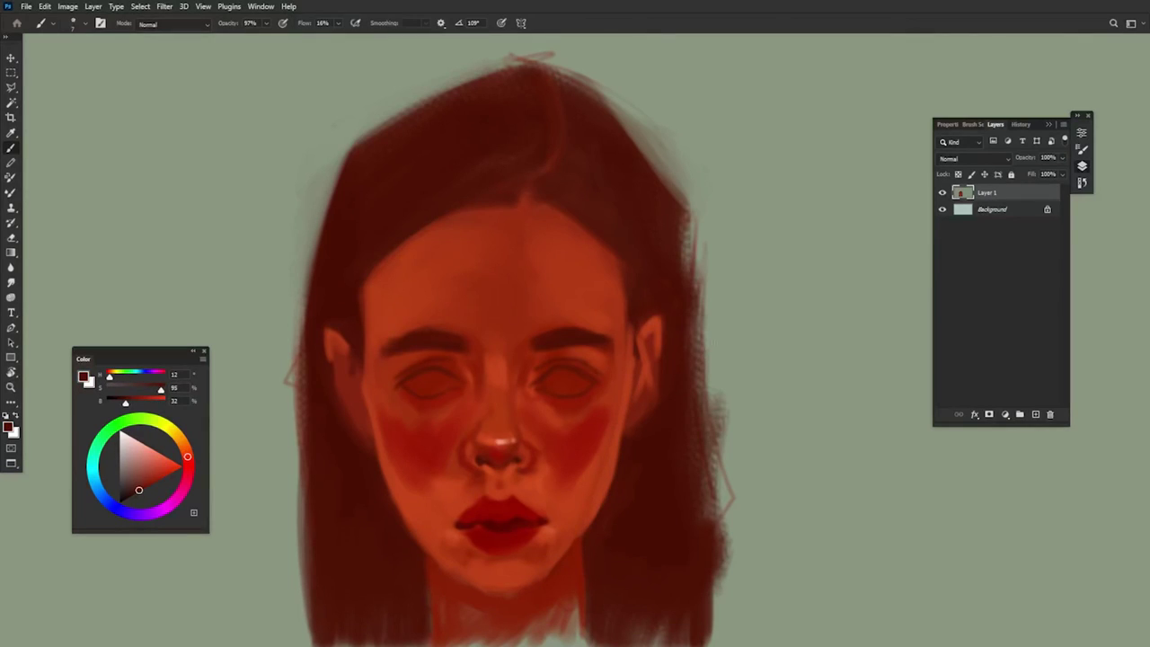
pyautogui.keyDown('alt'); pyautogui.click(598, 466); pyautogui.keyUp('alt')
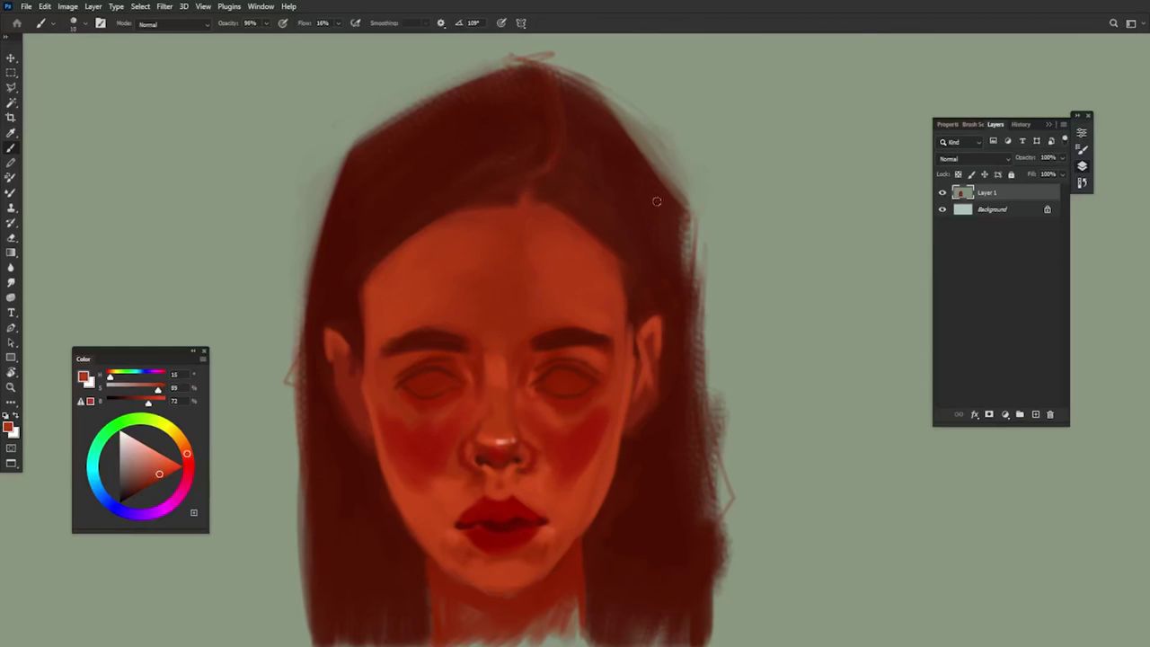
# Step: Deepen the inner shadows of the viewer's-right ear with a small brush and dark reds sampled from the ear and cheek
pyautogui.keyDown('alt'); pyautogui.click(650, 323); pyautogui.keyUp('alt')
pyautogui.press('[')
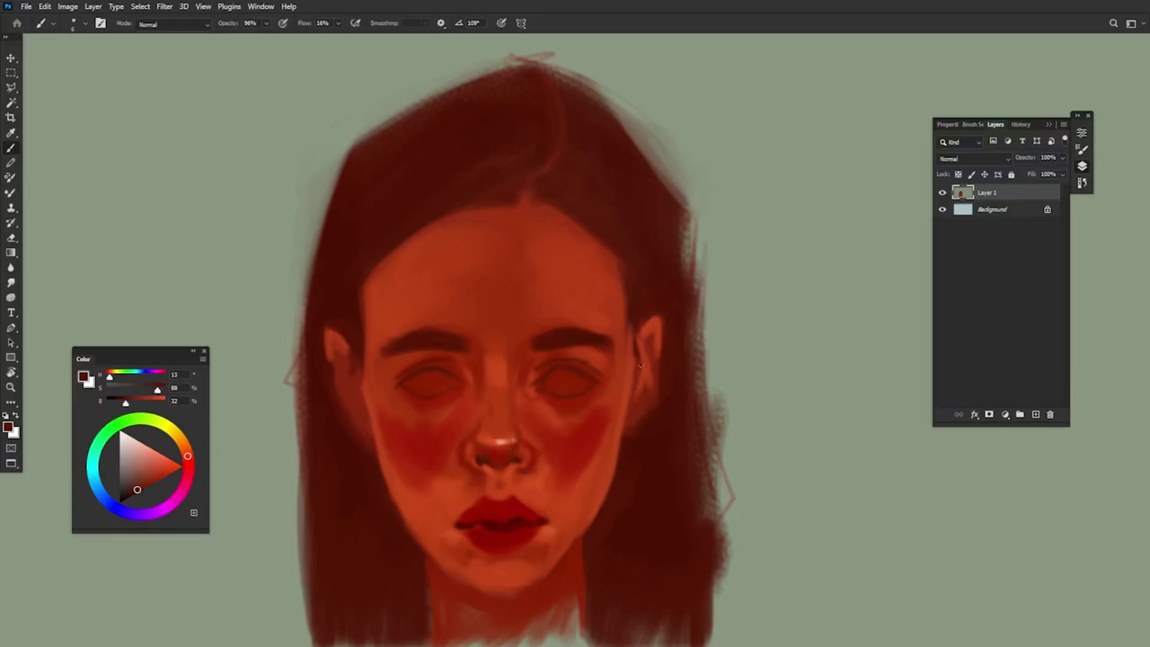
pyautogui.keyDown('alt'); pyautogui.click(638, 369); pyautogui.keyUp('alt')
pyautogui.keyDown('alt'); pyautogui.click(638, 357); pyautogui.keyUp('alt')
pyautogui.keyDown('alt'); pyautogui.click(649, 365); pyautogui.keyUp('alt')
pyautogui.keyDown('alt'); pyautogui.click(582, 438); pyautogui.keyUp('alt')
pyautogui.keyDown('alt'); pyautogui.click(638, 376); pyautogui.keyUp('alt')
pyautogui.keyDown('alt'); pyautogui.rightClick(645, 356); pyautogui.keyUp('alt')
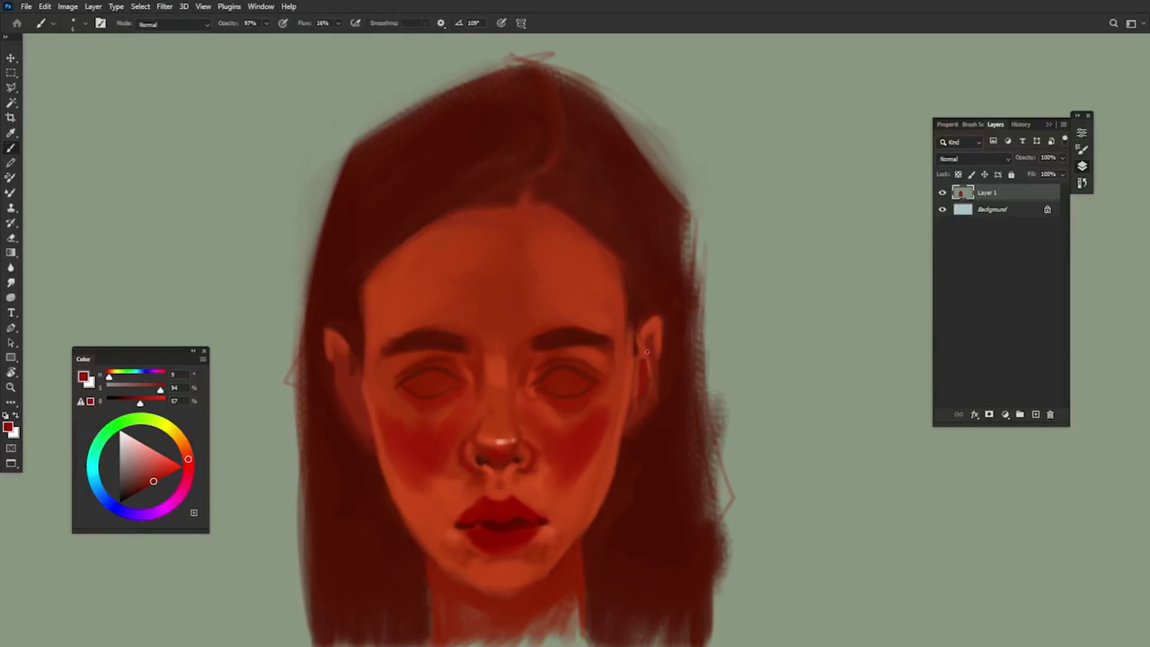
# Step: Build up the outer rim of the viewer's-right ear in sampled orange and redefine its inner fold in dark red
pyautogui.keyDown('alt'); pyautogui.click(649, 328); pyautogui.keyUp('alt')
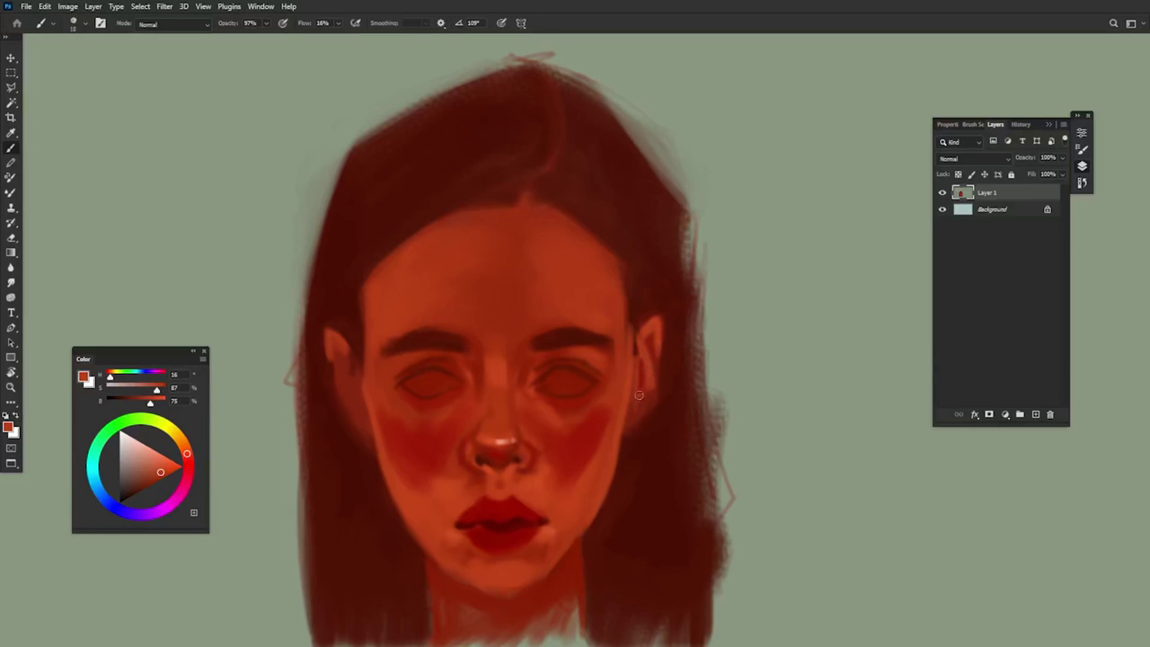
pyautogui.moveTo(658, 334); pyautogui.dragTo(654, 390)
pyautogui.keyDown('alt'); pyautogui.click(649, 339); pyautogui.keyUp('alt')
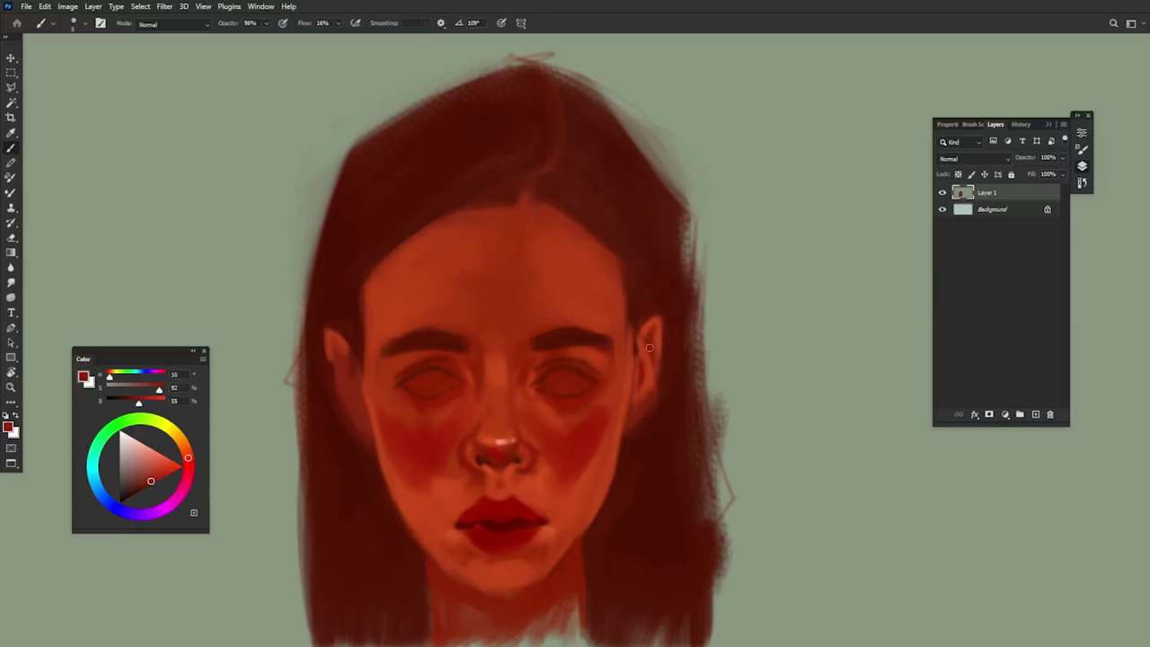
pyautogui.keyDown('alt'); pyautogui.click(640, 334); pyautogui.keyUp('alt')
pyautogui.keyDown('alt'); pyautogui.click(646, 292); pyautogui.keyUp('alt')
pyautogui.keyDown('alt'); pyautogui.click(656, 335); pyautogui.keyUp('alt')
pyautogui.keyDown('alt'); pyautogui.click(665, 343); pyautogui.keyUp('alt')
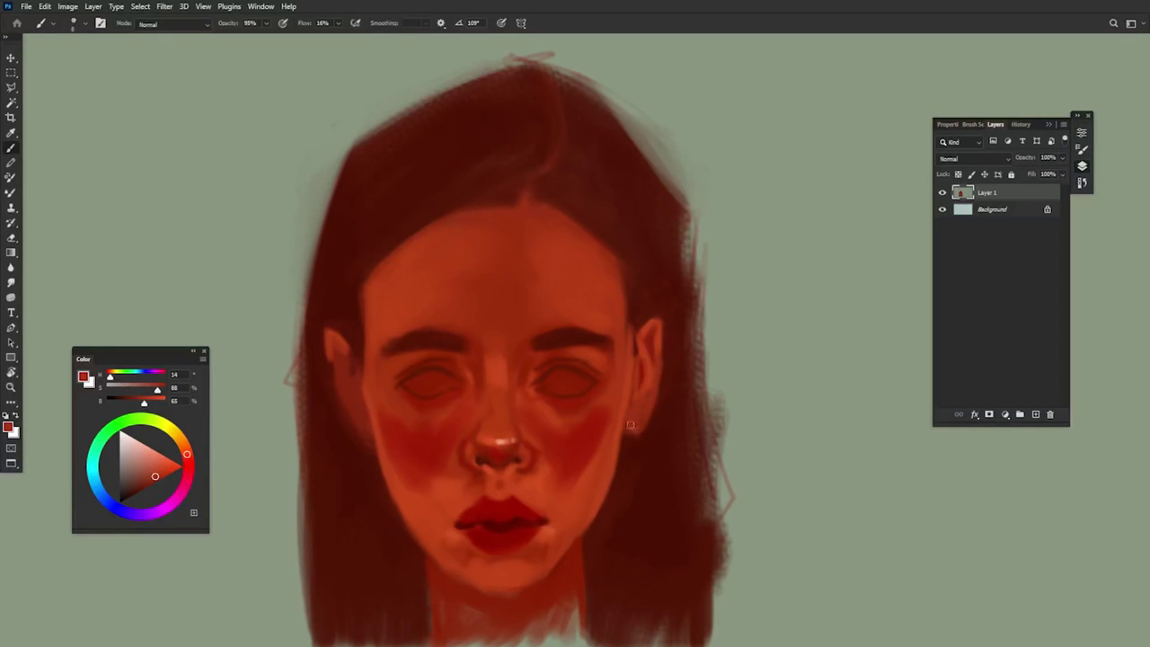
# Step: Shape the viewer's-right earlobe, redden its inner ear and trim the outer edge with sampled dark hair colour
pyautogui.keyDown('alt'); pyautogui.click(636, 441); pyautogui.keyUp('alt')
pyautogui.keyDown('alt'); pyautogui.click(643, 379); pyautogui.keyUp('alt')
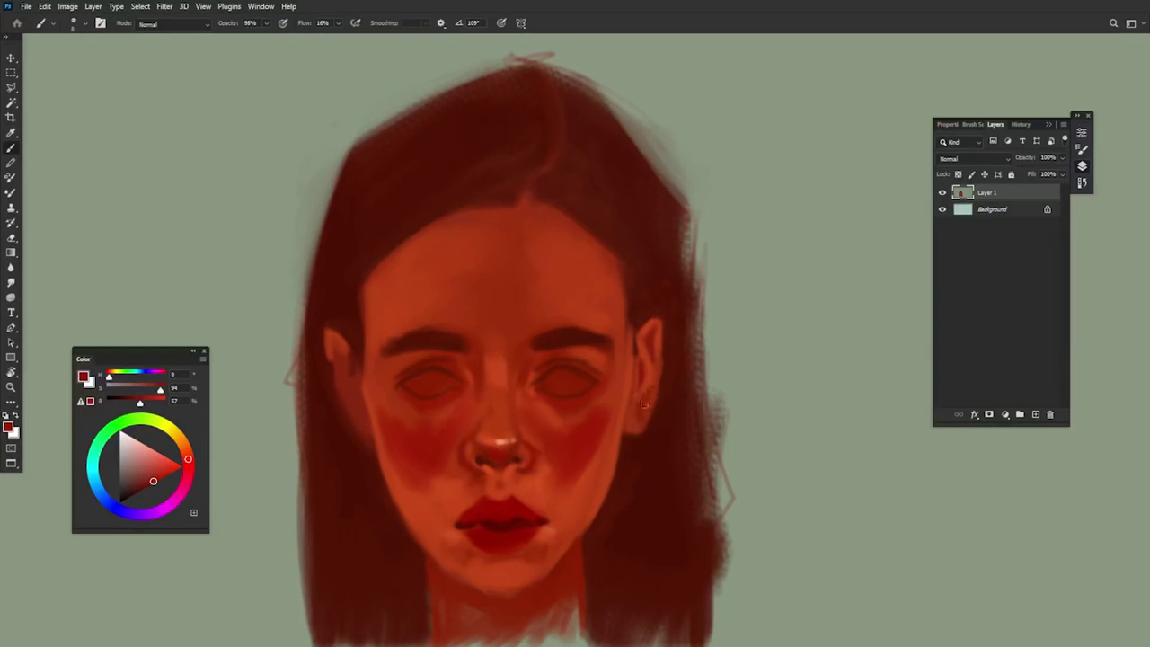
pyautogui.keyDown('alt'); pyautogui.click(647, 388); pyautogui.keyUp('alt')
pyautogui.keyDown('alt'); pyautogui.click(648, 394); pyautogui.keyUp('alt')
pyautogui.keyDown('alt'); pyautogui.click(650, 303); pyautogui.keyUp('alt')
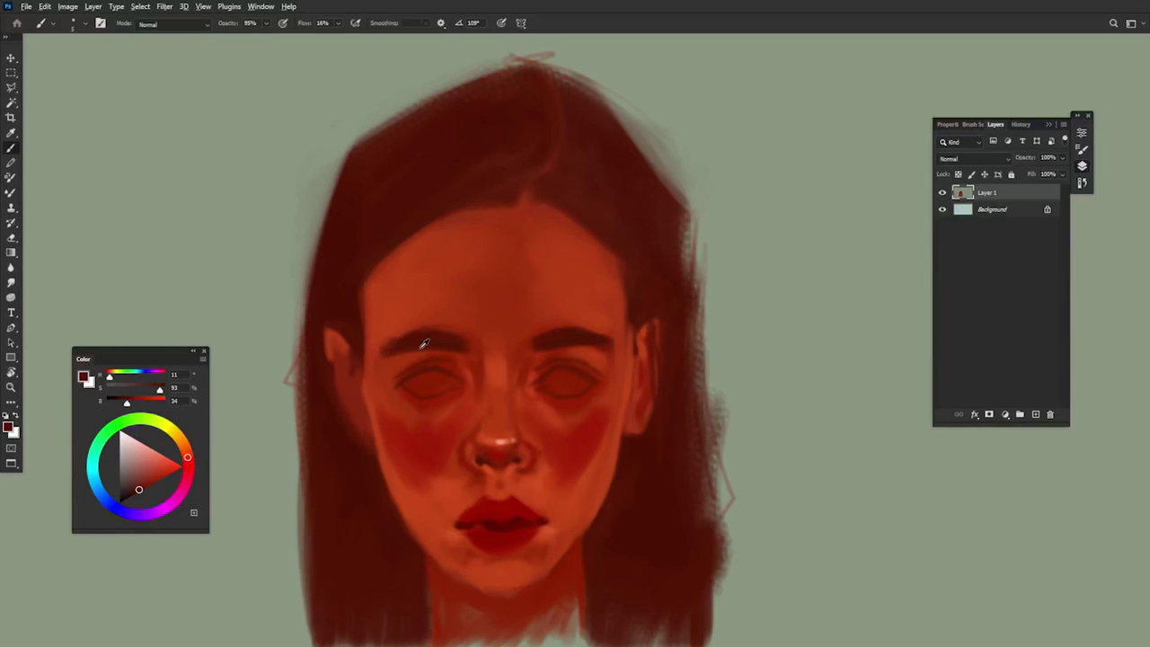
# Step: Paint the viewer's-left ear down to the lobe with red sampled from the cheek and orange from the ear
pyautogui.keyDown('alt'); pyautogui.click(424, 460); pyautogui.keyUp('alt')
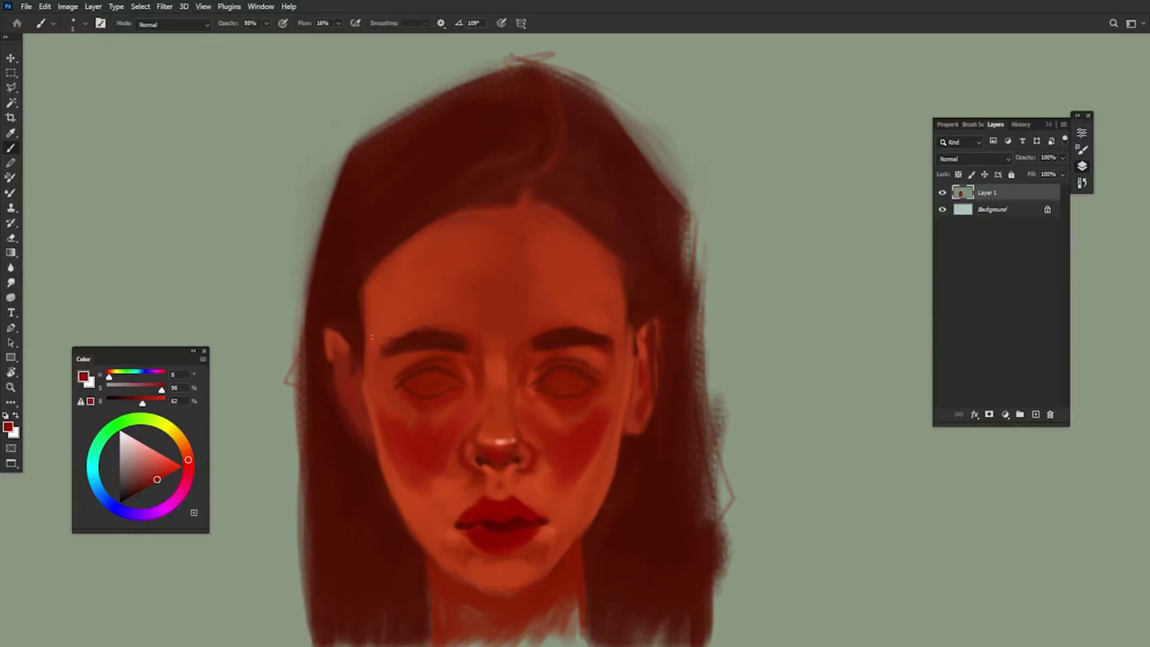
pyautogui.keyDown('alt'); pyautogui.click(351, 374); pyautogui.keyUp('alt')
pyautogui.keyDown('alt'); pyautogui.click(334, 347); pyautogui.keyUp('alt')
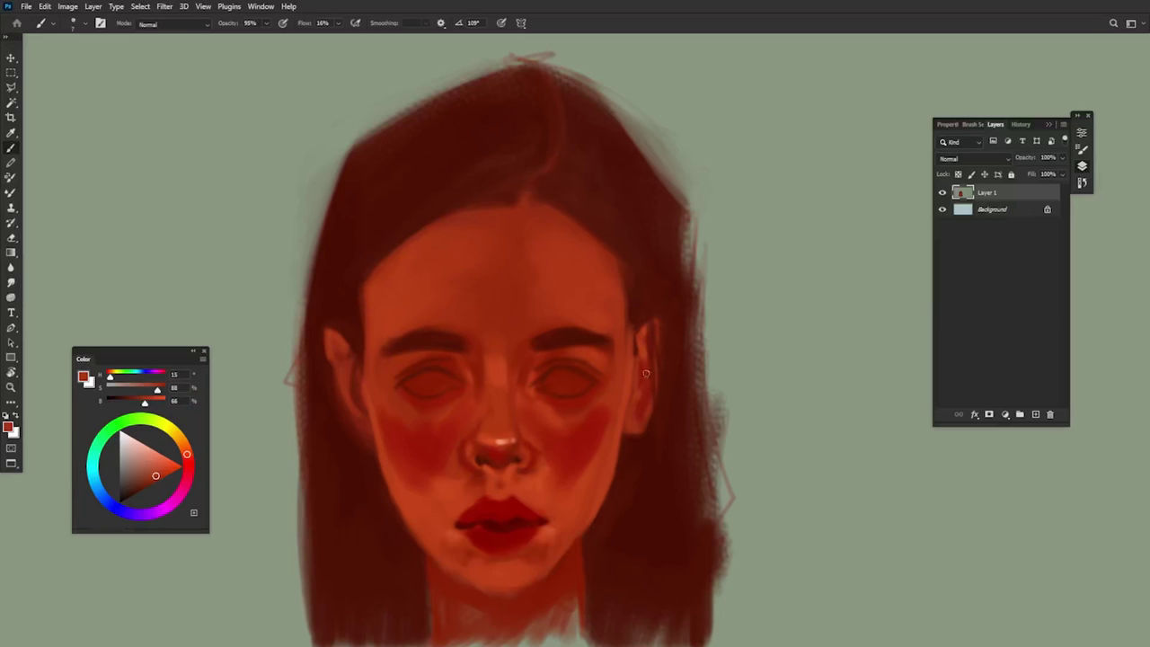
pyautogui.keyDown('alt'); pyautogui.click(336, 348); pyautogui.keyUp('alt')
pyautogui.moveTo(340, 387)
pyautogui.mouseDown()
pyautogui.moveTo(348, 430)
pyautogui.moveTo(383, 447)
pyautogui.mouseUp()
# Step: Refine the shading inside both ears with reds sampled from the ear and cheek and orange from the jaw
pyautogui.keyDown('alt'); pyautogui.click(639, 403); pyautogui.keyUp('alt')
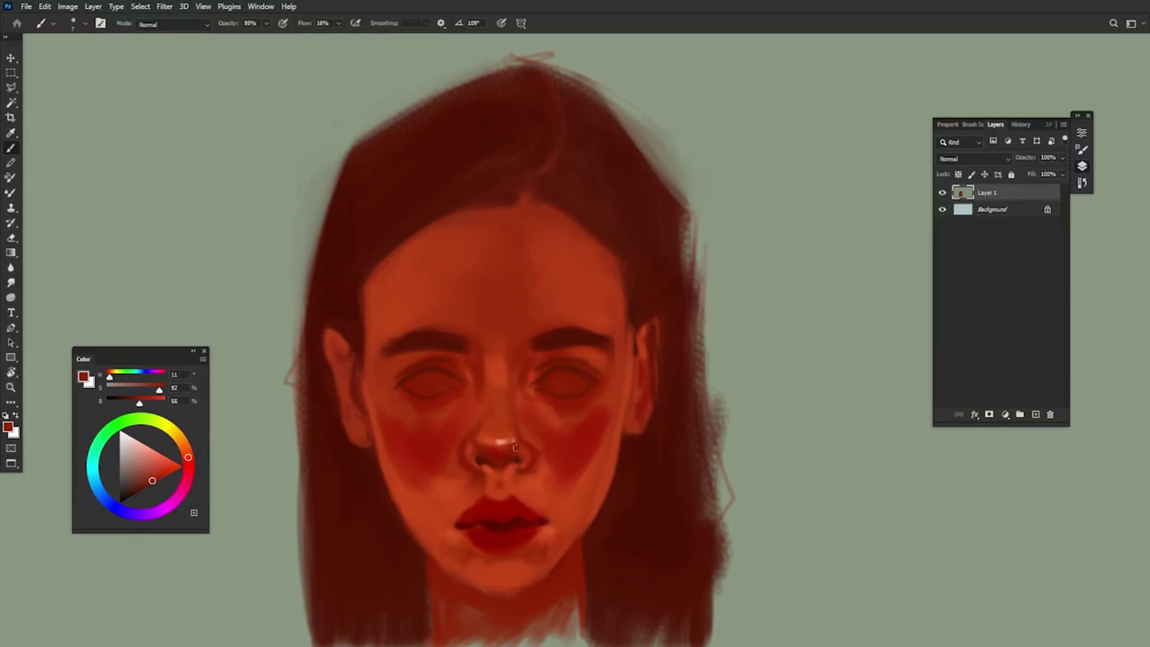
pyautogui.keyDown('alt'); pyautogui.click(413, 446); pyautogui.keyUp('alt')
pyautogui.keyDown('alt'); pyautogui.click(348, 357); pyautogui.keyUp('alt')
pyautogui.keyDown('alt'); pyautogui.click(591, 485); pyautogui.keyUp('alt')
pyautogui.keyDown('alt'); pyautogui.click(591, 486); pyautogui.keyUp('alt')
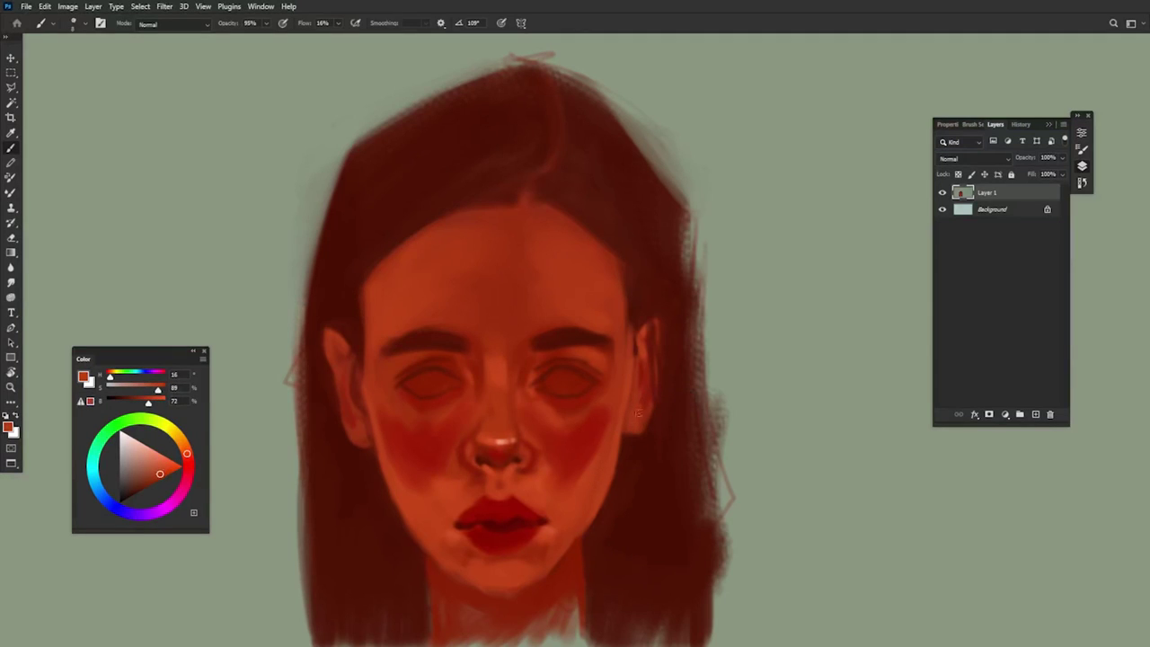
# Step: Brighten the viewer's-right side of the forehead with a larger brush and oranges sampled from the forehead and nose bridge
pyautogui.keyDown('alt'); pyautogui.click(433, 501); pyautogui.keyUp('alt')
pyautogui.keyDown('alt'); pyautogui.click(560, 315); pyautogui.keyUp('alt')
pyautogui.keyDown('alt'); pyautogui.click(496, 372); pyautogui.keyUp('alt')
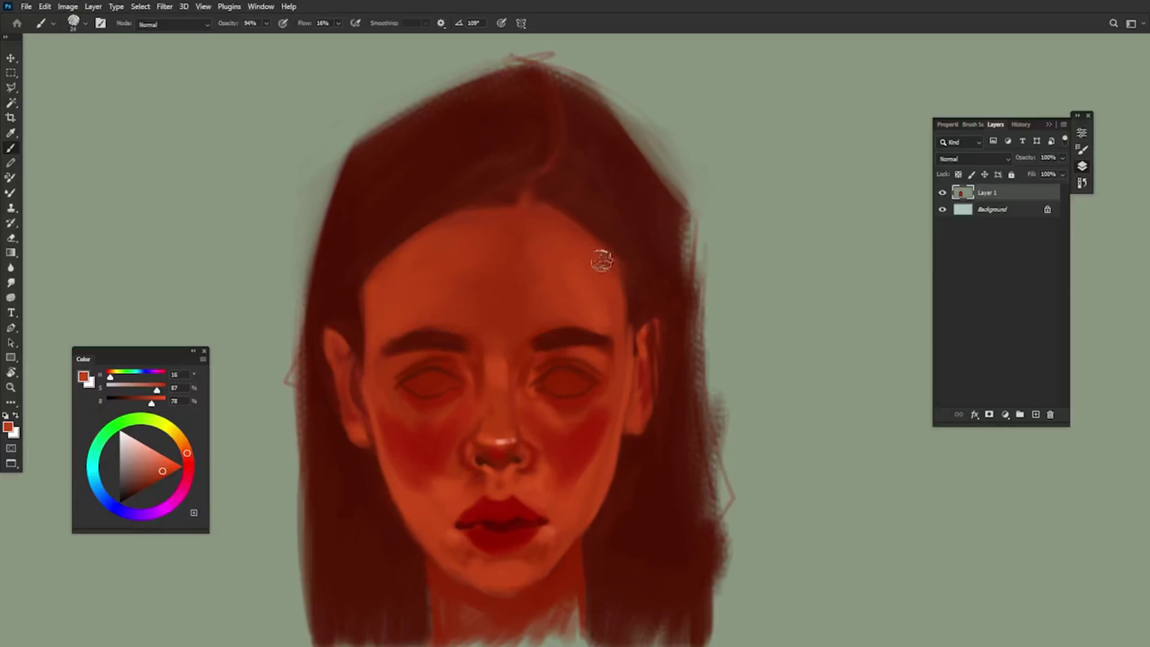
pyautogui.keyDown('alt'); pyautogui.click(563, 315); pyautogui.keyUp('alt')
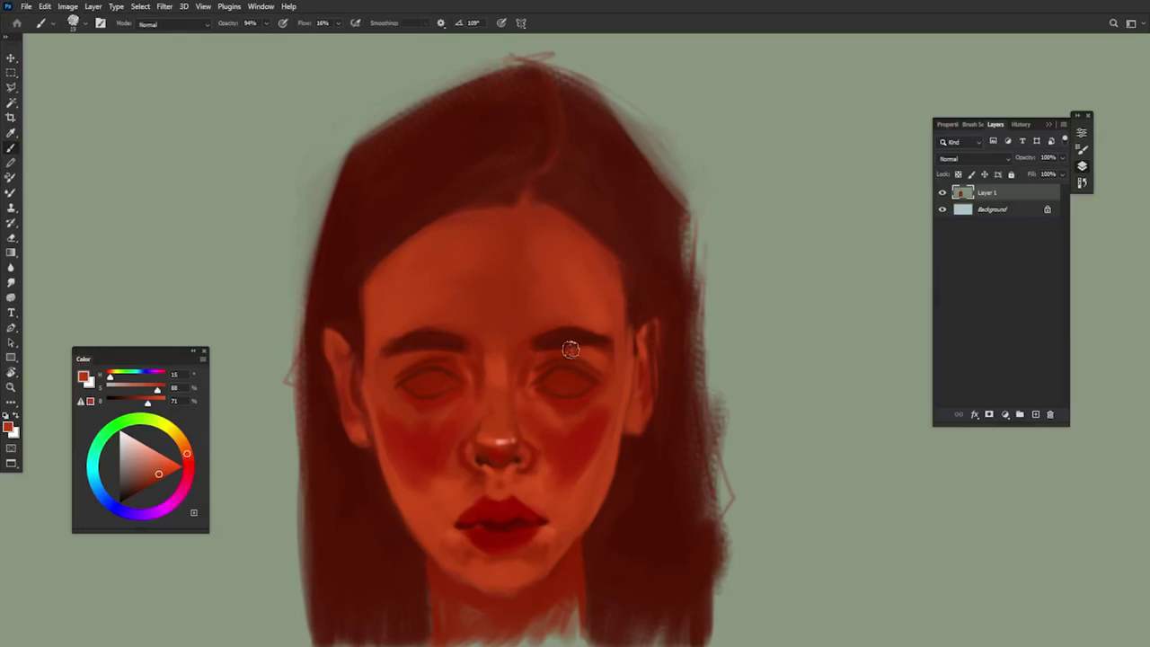
# Step: Thin the viewer's-left eyebrow from above and the viewer's-right eyebrow from below with sampled skin tones
pyautogui.keyDown('alt'); pyautogui.click(422, 306); pyautogui.keyUp('alt')
pyautogui.keyDown('alt'); pyautogui.click(441, 338); pyautogui.keyUp('alt')
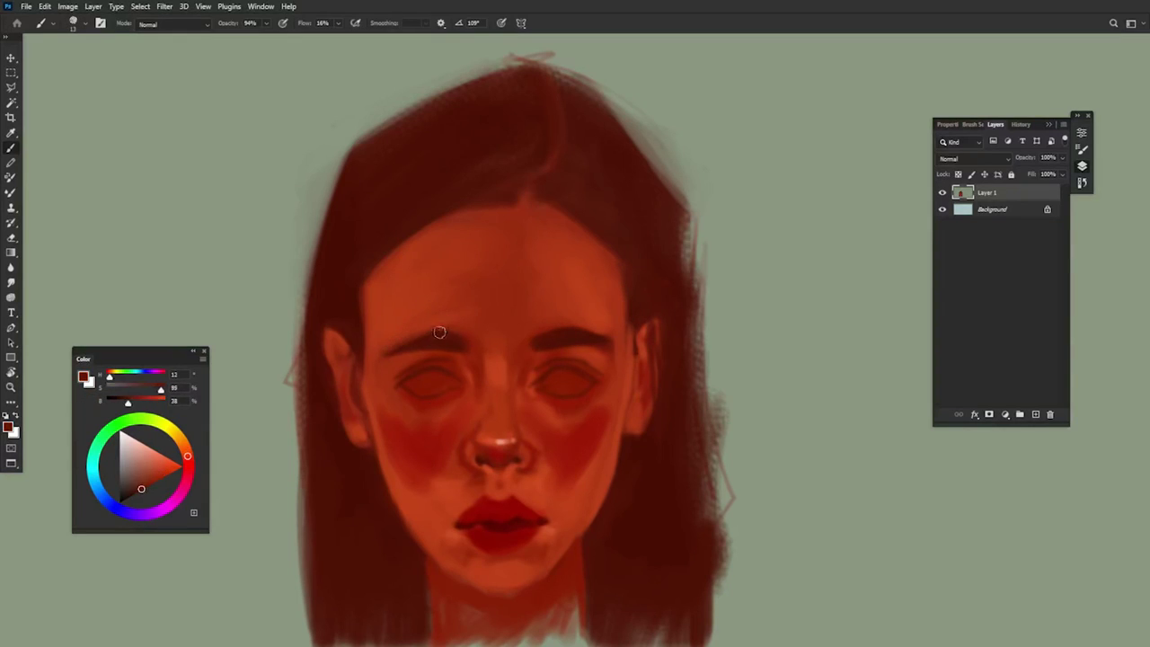
pyautogui.keyDown('alt'); pyautogui.click(408, 353); pyautogui.keyUp('alt')
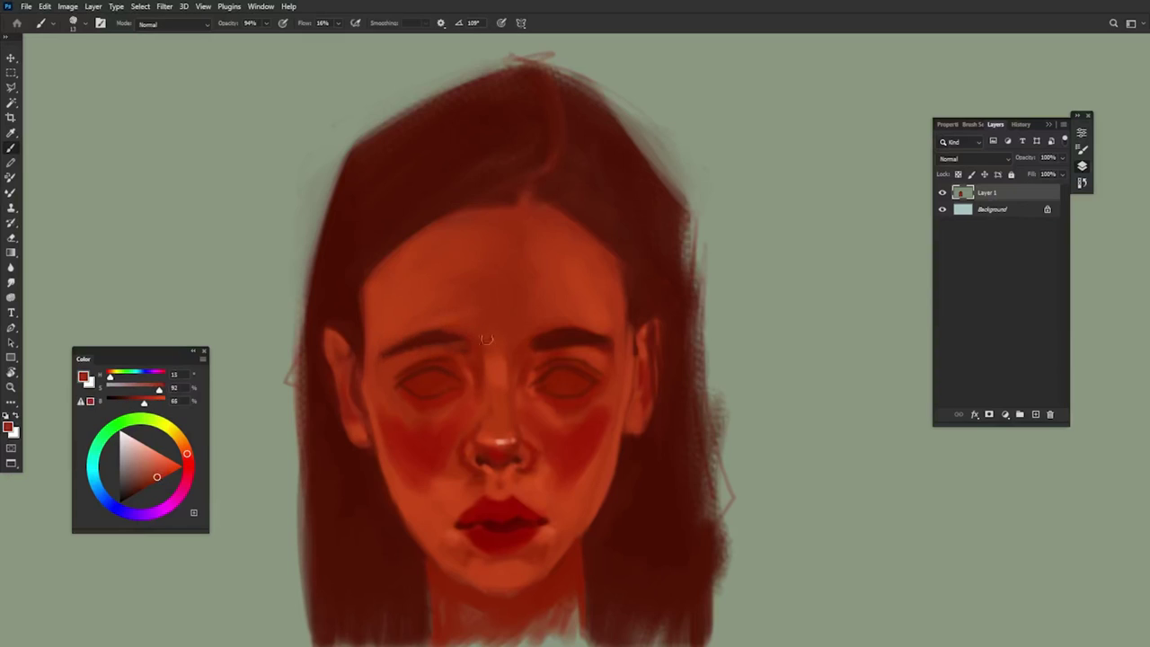
pyautogui.keyDown('alt'); pyautogui.click(565, 353); pyautogui.keyUp('alt')
pyautogui.keyDown('alt'); pyautogui.click(551, 345); pyautogui.keyUp('alt')
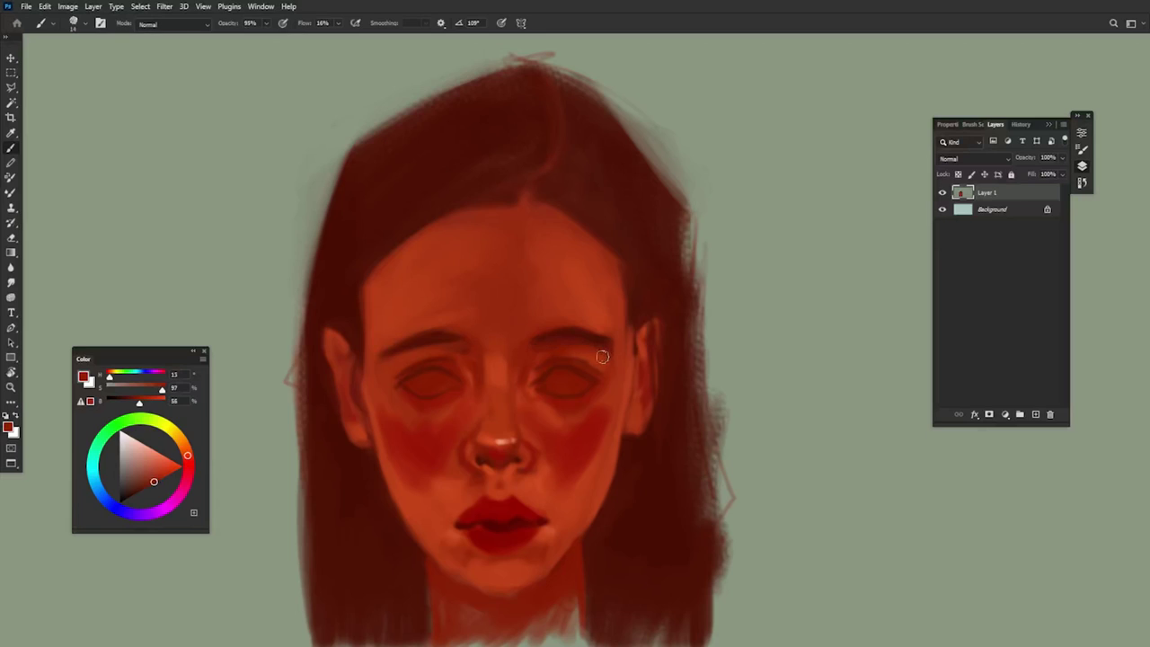
# Step: Redraw the inner ends of both eyebrows in sampled dark brown and refine their edges and tails with skin tones
pyautogui.keyDown('alt'); pyautogui.click(574, 338); pyautogui.keyUp('alt')
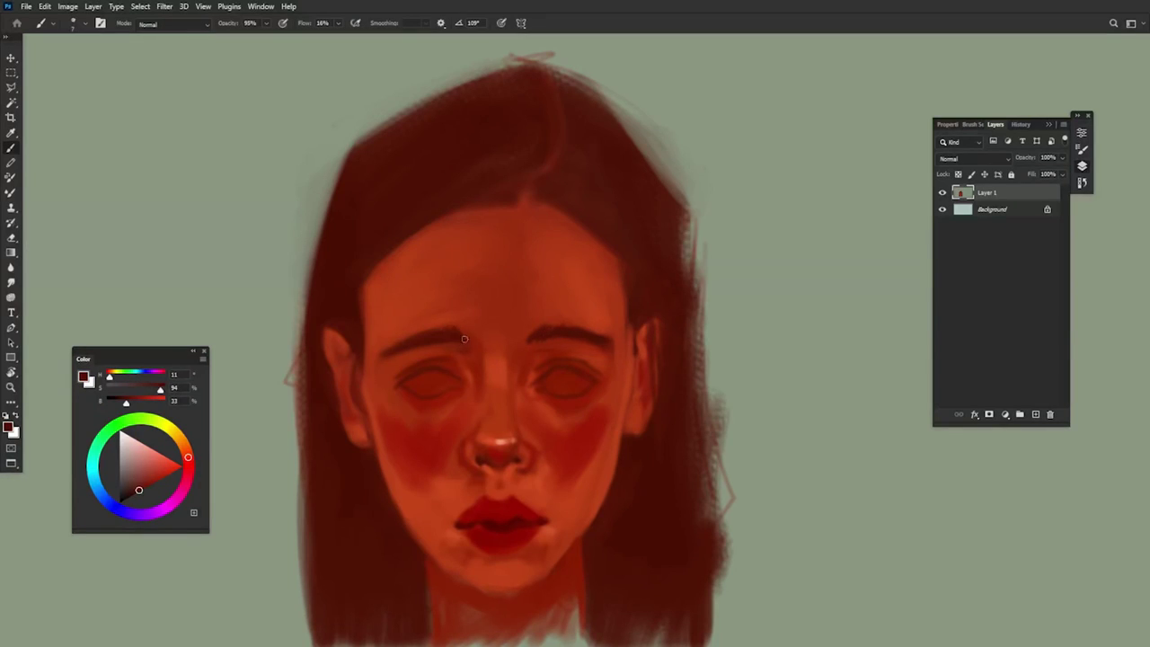
pyautogui.keyDown('alt'); pyautogui.click(612, 330); pyautogui.keyUp('alt')
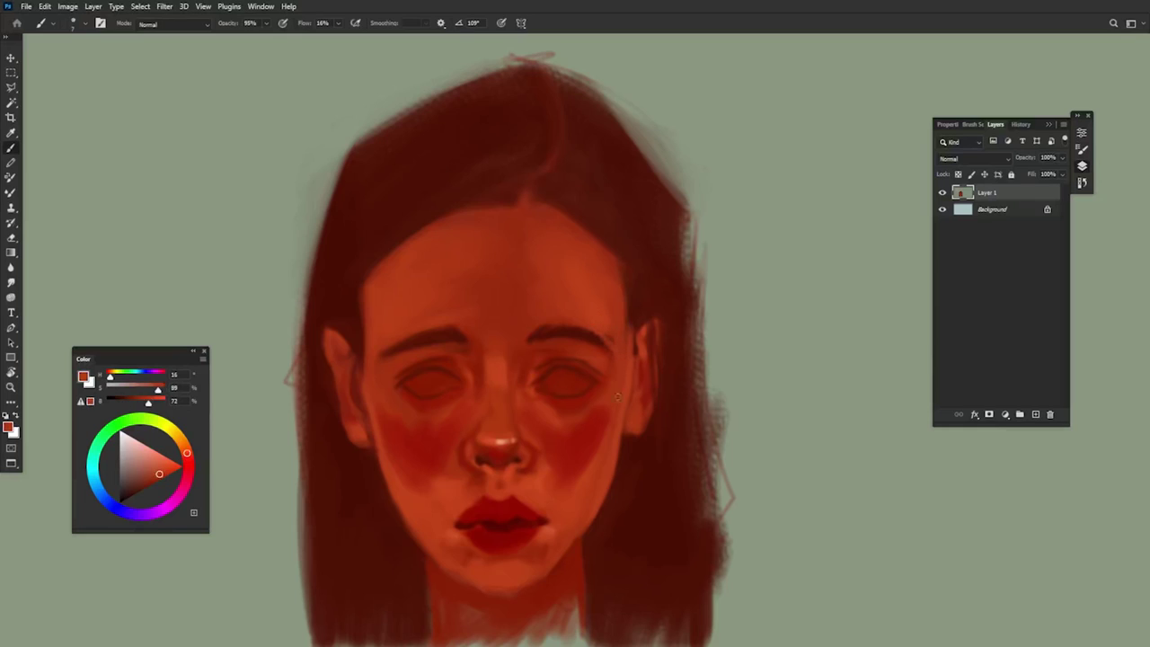
pyautogui.keyDown('alt'); pyautogui.click(412, 319); pyautogui.keyUp('alt')
pyautogui.keyDown('alt'); pyautogui.click(403, 363); pyautogui.keyUp('alt')
pyautogui.keyDown('alt'); pyautogui.click(416, 343); pyautogui.keyUp('alt')
pyautogui.keyDown('alt'); pyautogui.click(416, 334); pyautogui.keyUp('alt')
pyautogui.keyDown('alt'); pyautogui.click(374, 357); pyautogui.keyUp('alt')
pyautogui.keyDown('alt'); pyautogui.click(606, 311); pyautogui.keyUp('alt')
pyautogui.keyDown('alt'); pyautogui.click(396, 355); pyautogui.keyUp('alt')
pyautogui.keyDown('alt'); pyautogui.click(642, 243); pyautogui.keyUp('alt')
pyautogui.keyDown('alt'); pyautogui.click(458, 336); pyautogui.keyUp('alt')
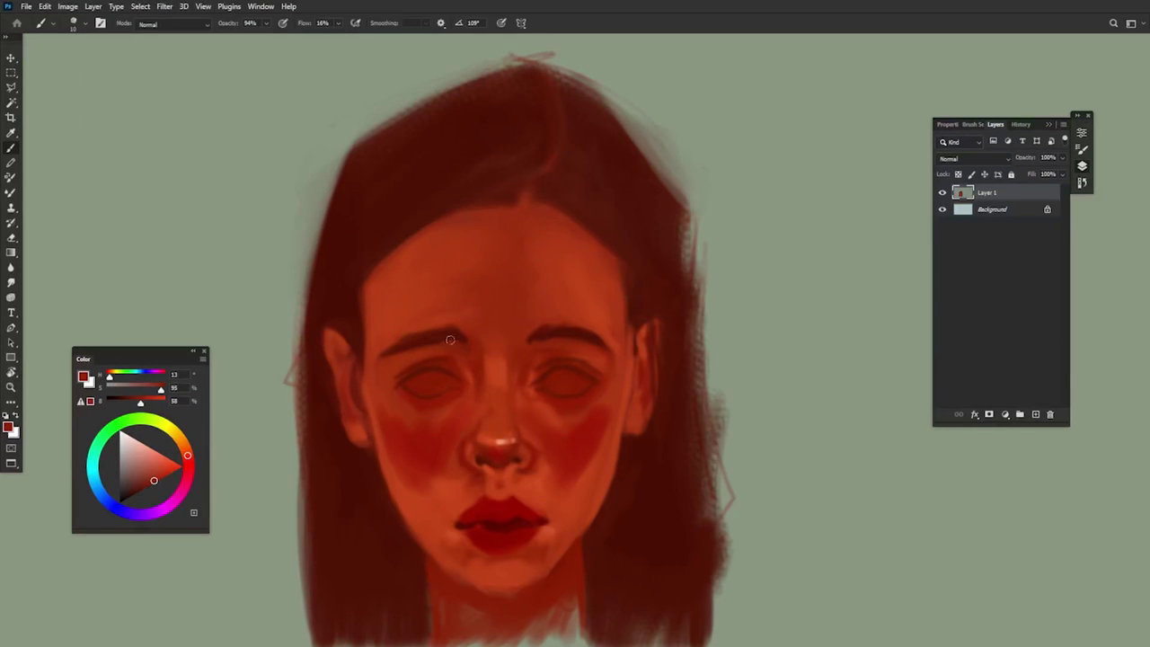
# Step: Soften the skin around the nose wings and inner cheeks with sampled orange and dark red
pyautogui.keyDown('alt'); pyautogui.click(511, 479); pyautogui.keyUp('alt')
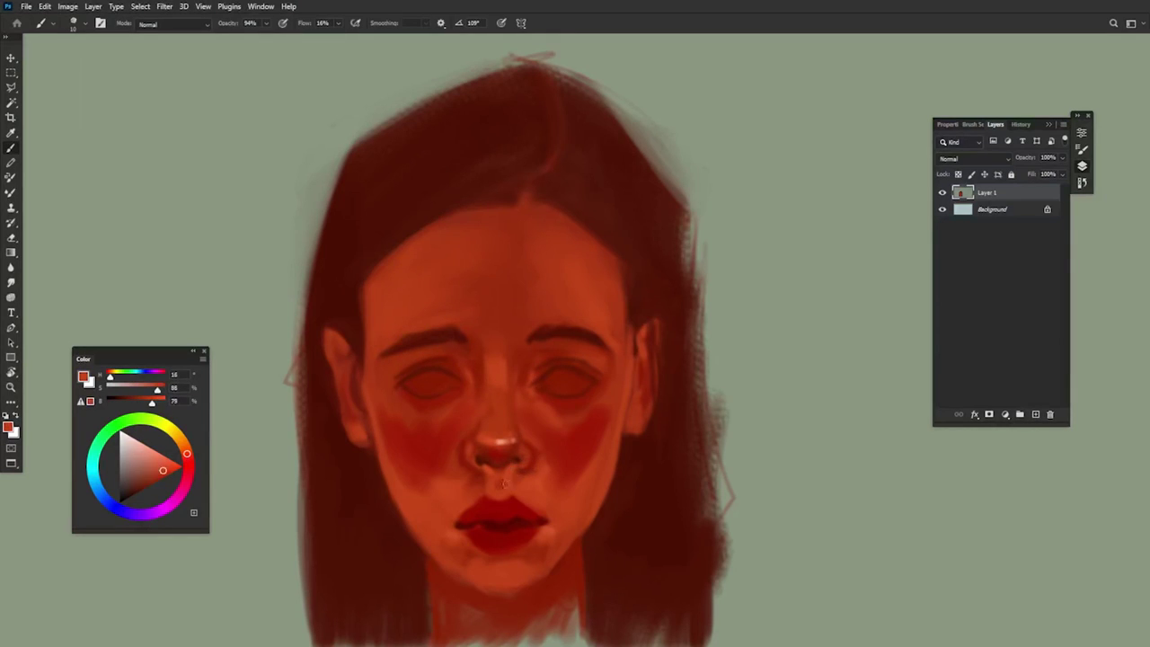
pyautogui.keyDown('alt'); pyautogui.click(457, 449); pyautogui.keyUp('alt')
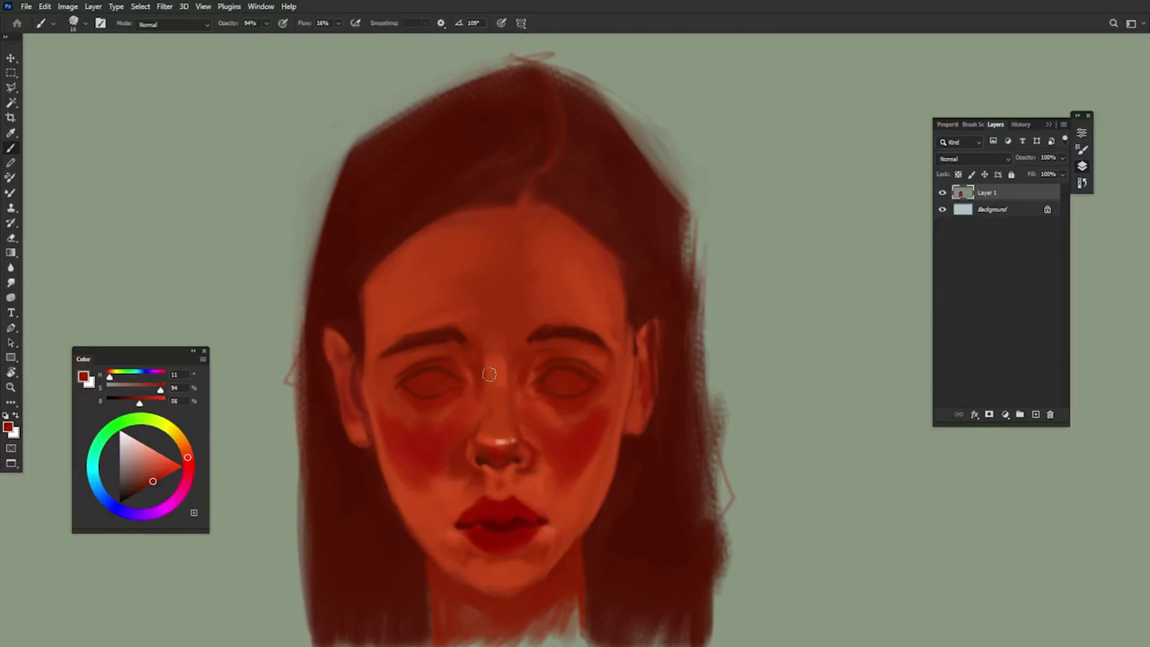
pyautogui.keyDown('alt'); pyautogui.rightClick(545, 429); pyautogui.keyUp('alt')
pyautogui.keyDown('alt'); pyautogui.click(532, 491); pyautogui.keyUp('alt')
pyautogui.moveTo(530, 425)
pyautogui.mouseDown()
pyautogui.moveTo(531, 409)
pyautogui.moveTo(457, 419)
pyautogui.moveTo(460, 432)
pyautogui.mouseUp()
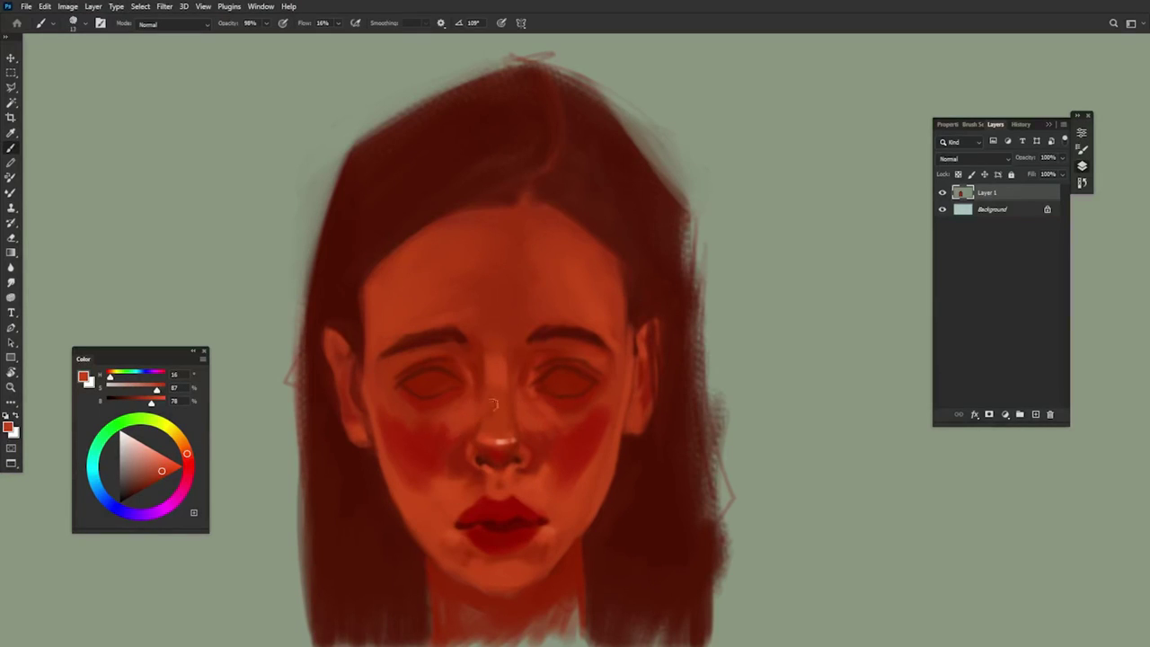
# Step: Smooth the sides of the nose and paint a light highlight down the bridge with a tone sampled from the tip
pyautogui.moveTo(530, 393); pyautogui.dragTo(527, 373)
pyautogui.moveTo(517, 437); pyautogui.dragTo(512, 432)
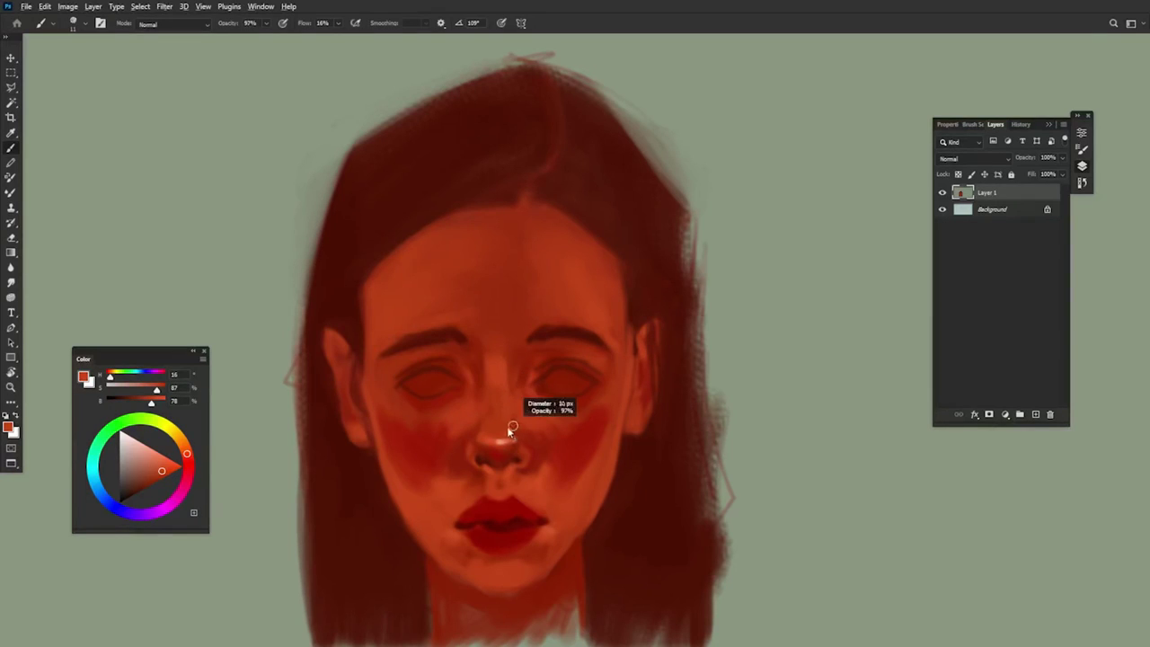
pyautogui.keyDown('alt'); pyautogui.click(508, 438); pyautogui.keyUp('alt')
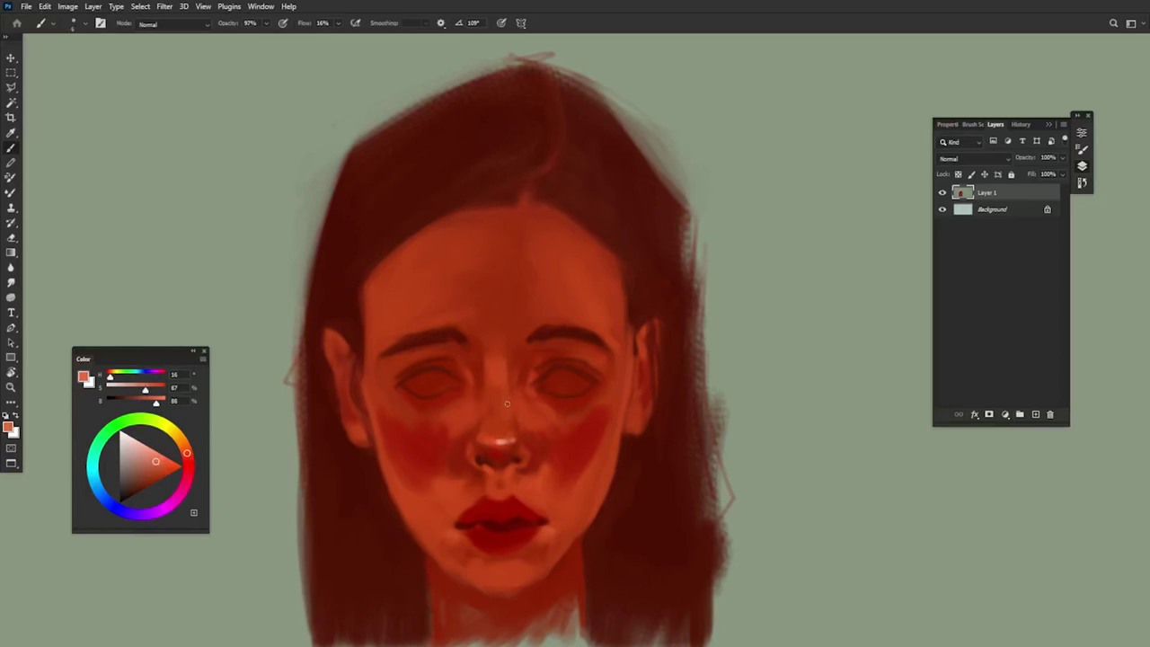
pyautogui.keyDown('alt'); pyautogui.rightClick(513, 378); pyautogui.keyUp('alt')
pyautogui.keyDown('alt'); pyautogui.click(512, 368); pyautogui.keyUp('alt')
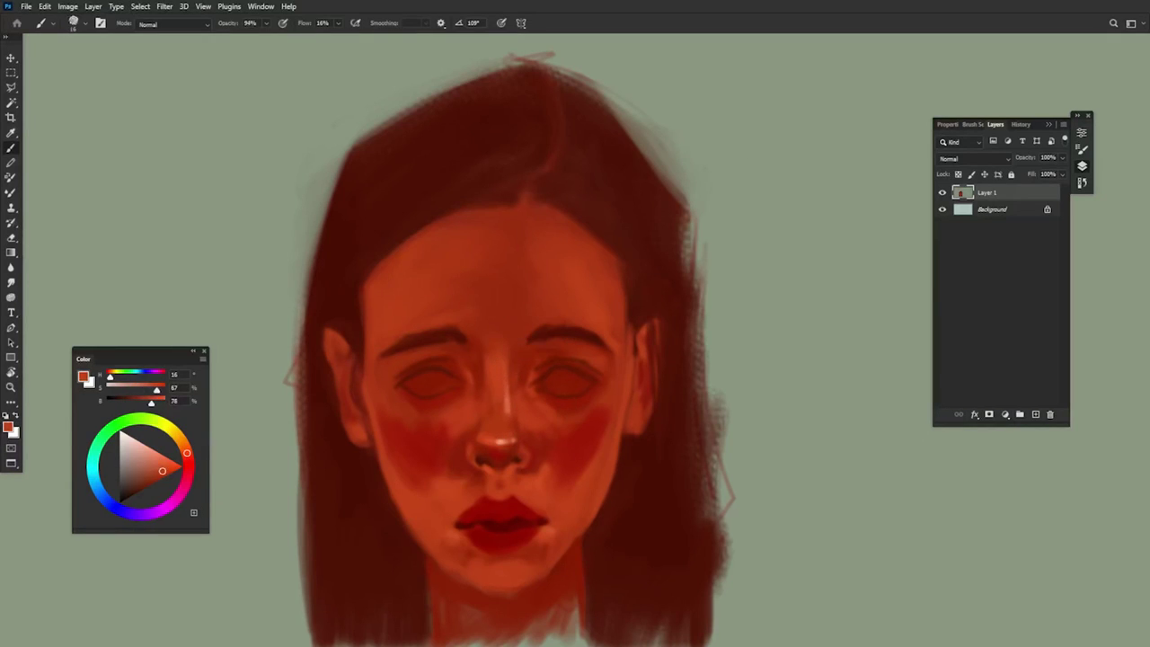
# Step: Fill in the lower neck with red-orange sampled from the neck and blend the jaw with sampled orange
pyautogui.keyDown('alt'); pyautogui.rightClick(630, 299); pyautogui.keyUp('alt')
pyautogui.keyDown('alt'); pyautogui.click(566, 577); pyautogui.keyUp('alt')
pyautogui.moveTo(559, 608)
pyautogui.mouseDown()
pyautogui.moveTo(545, 636)
pyautogui.moveTo(573, 633)
pyautogui.moveTo(575, 595)
pyautogui.moveTo(466, 614)
pyautogui.moveTo(473, 634)
pyautogui.moveTo(561, 635)
pyautogui.mouseUp()
pyautogui.keyDown('alt'); pyautogui.rightClick(555, 606); pyautogui.keyUp('alt')
pyautogui.keyDown('alt'); pyautogui.click(544, 628); pyautogui.keyUp('alt')
pyautogui.keyDown('alt'); pyautogui.rightClick(578, 470); pyautogui.keyUp('alt')
pyautogui.keyDown('alt'); pyautogui.click(435, 492); pyautogui.keyUp('alt')
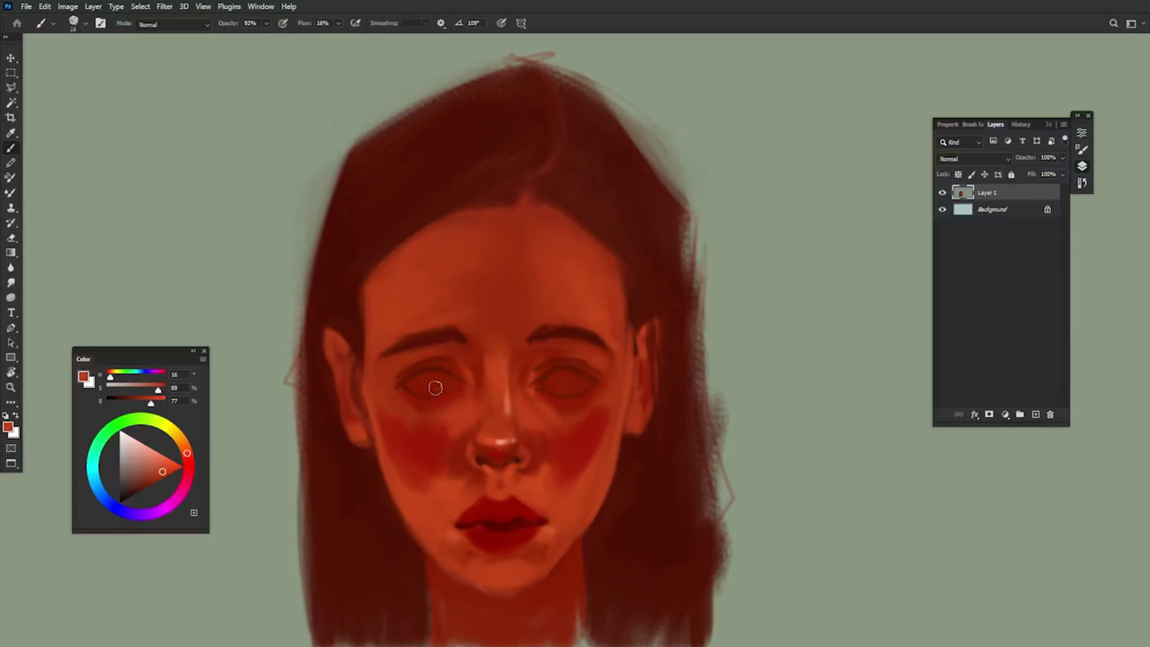
# Step: Touch up the corner of the mouth and fill both eyeballs with a pale pinkish grey
pyautogui.moveTo(471, 529); pyautogui.dragTo(459, 526)
pyautogui.moveTo(130, 465); pyautogui.dragTo(126, 464)
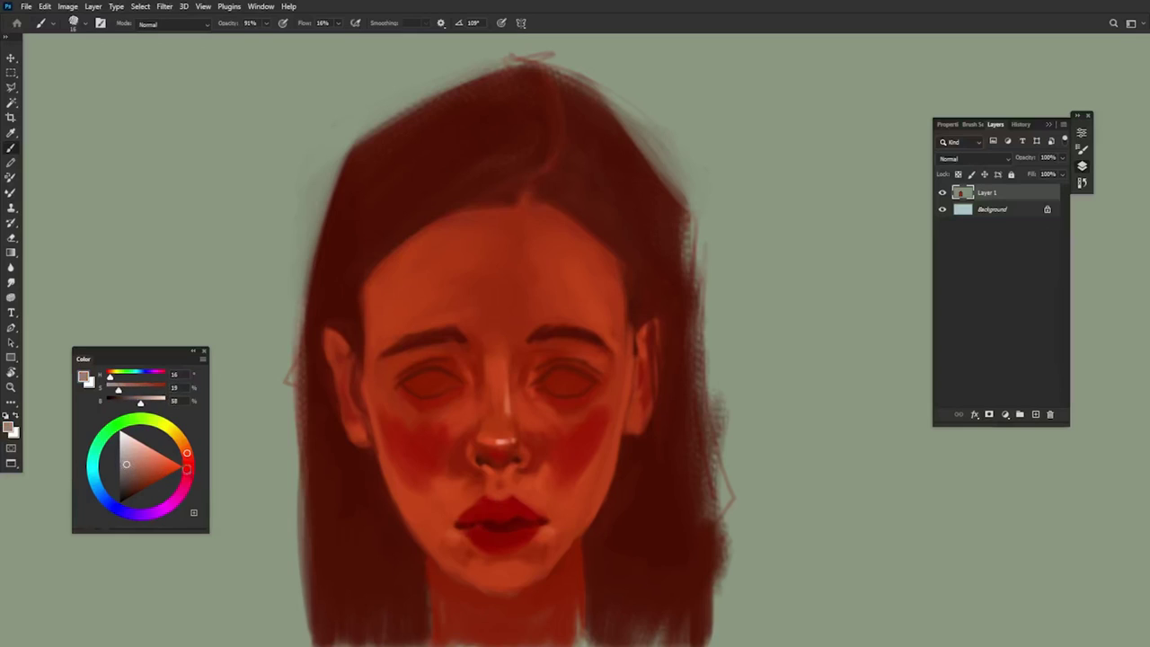
pyautogui.click(139, 462)
pyautogui.moveTo(428, 385); pyautogui.dragTo(435, 389)
pyautogui.moveTo(566, 384)
pyautogui.mouseDown()
pyautogui.moveTo(554, 401)
pyautogui.moveTo(577, 381)
pyautogui.moveTo(556, 383)
pyautogui.moveTo(610, 373)
pyautogui.mouseUp()
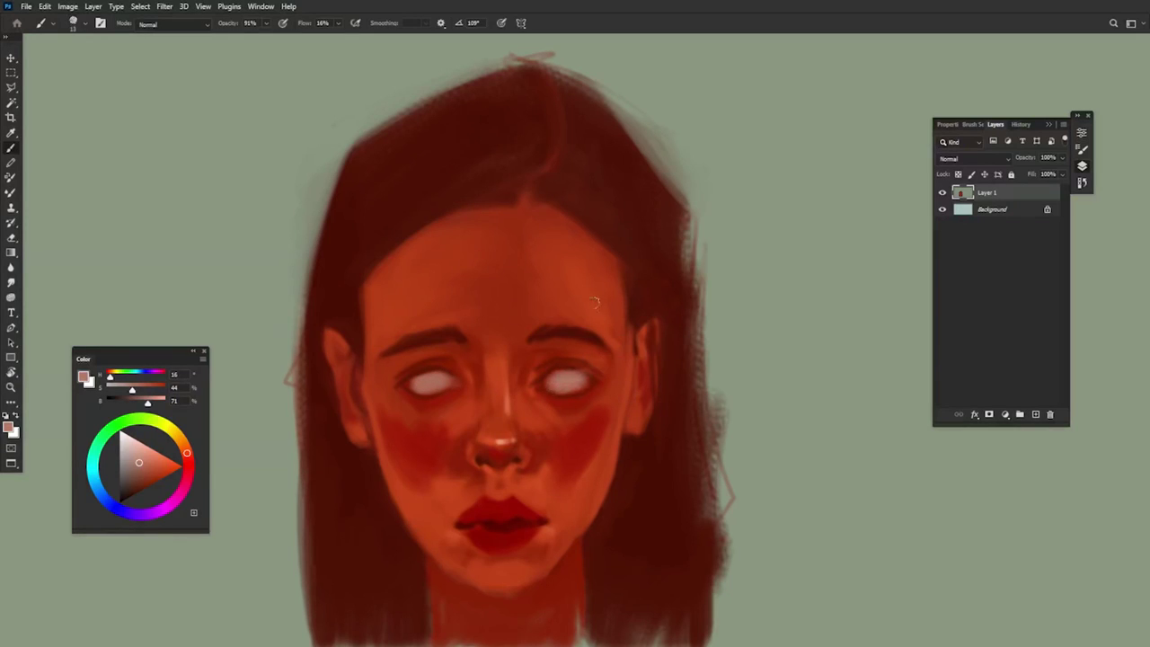
# Step: Paint thin lower eyelid rims under both eyeballs in bright orange (H 16, S 78, B 100)
pyautogui.keyDown('alt'); pyautogui.click(586, 332); pyautogui.keyUp('alt')
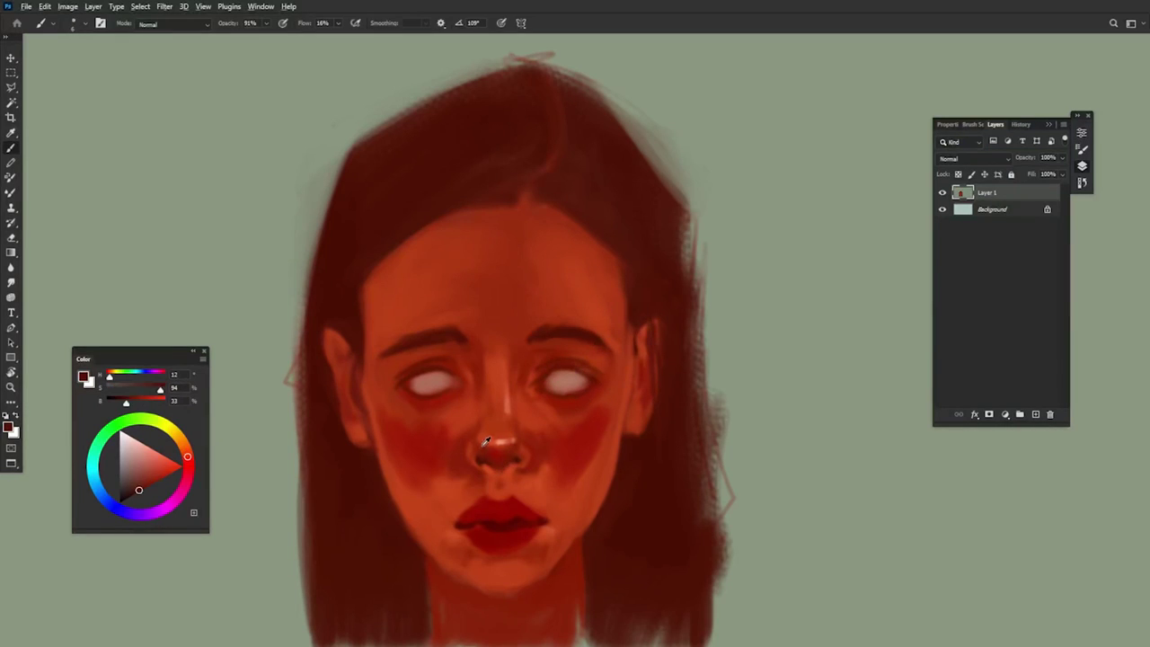
pyautogui.keyDown('alt'); pyautogui.click(411, 446); pyautogui.keyUp('alt')
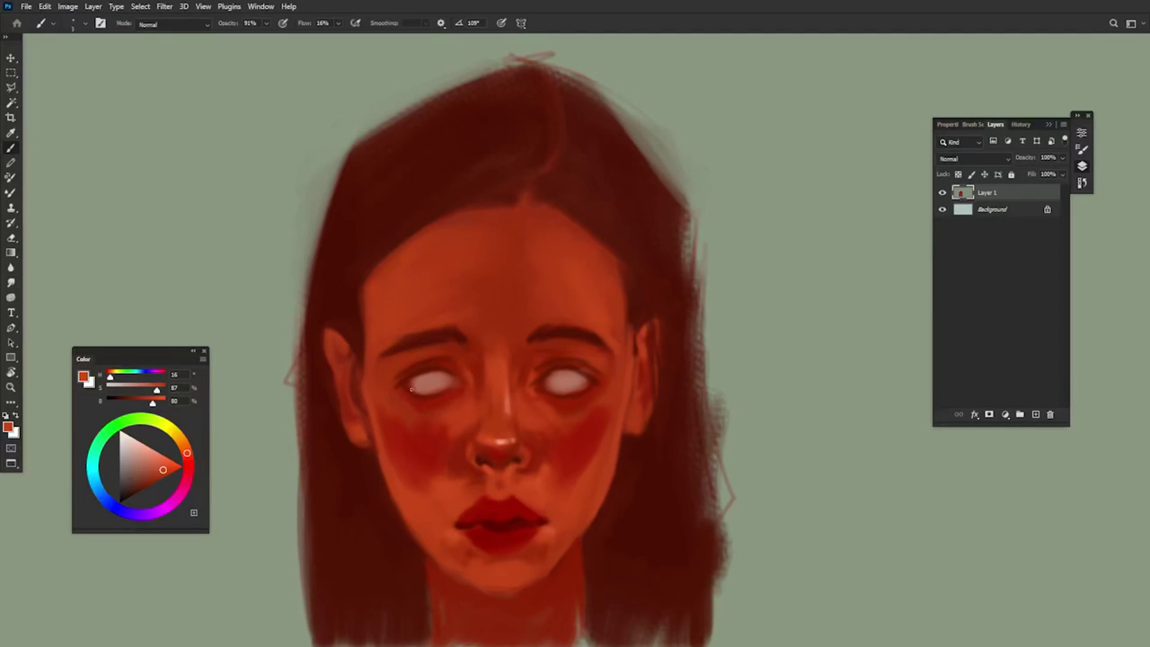
pyautogui.moveTo(163, 470); pyautogui.dragTo(168, 458)
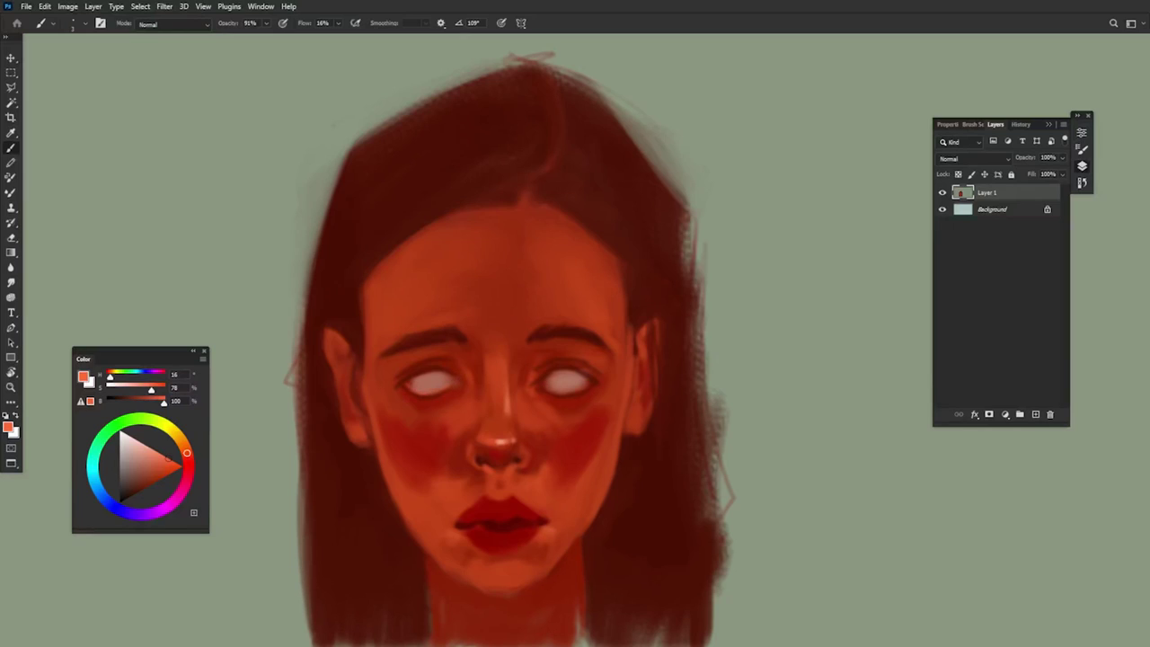
pyautogui.moveTo(566, 392); pyautogui.dragTo(586, 385)
pyautogui.moveTo(409, 394); pyautogui.dragTo(442, 392)
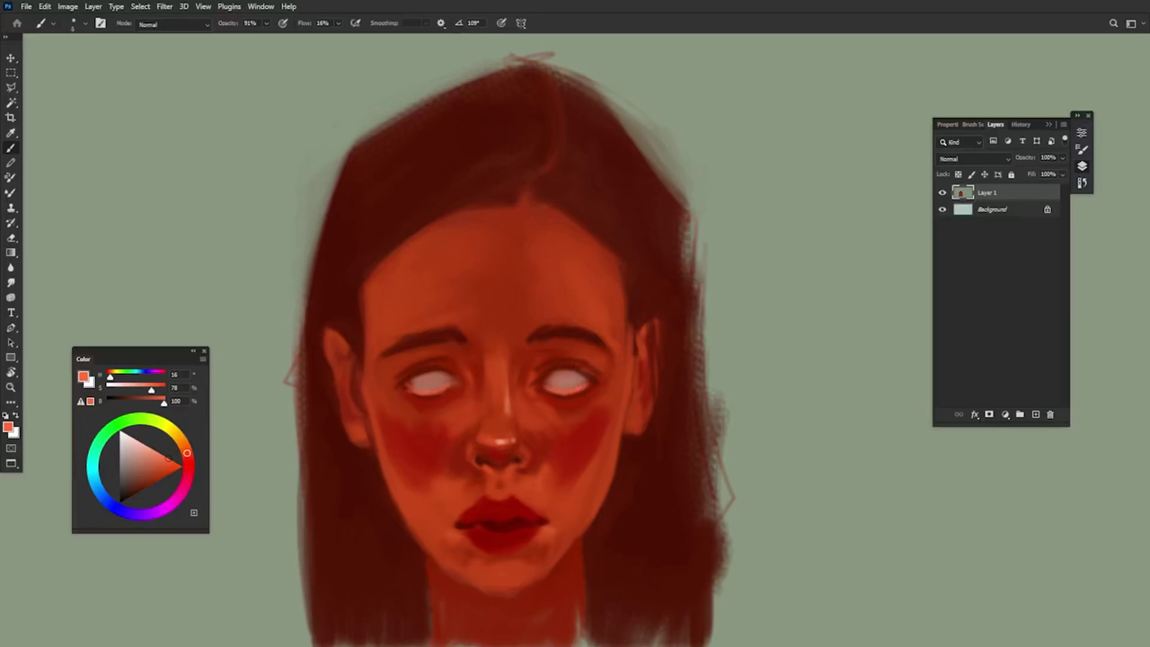
# Step: Darken the lower lash lines of both eyes with dark brown sampled from the hair
pyautogui.keyDown('alt'); pyautogui.click(560, 396); pyautogui.keyUp('alt')
pyautogui.keyDown('alt'); pyautogui.click(638, 288); pyautogui.keyUp('alt')
pyautogui.moveTo(572, 397); pyautogui.dragTo(590, 395)
pyautogui.moveTo(402, 388); pyautogui.dragTo(415, 395)
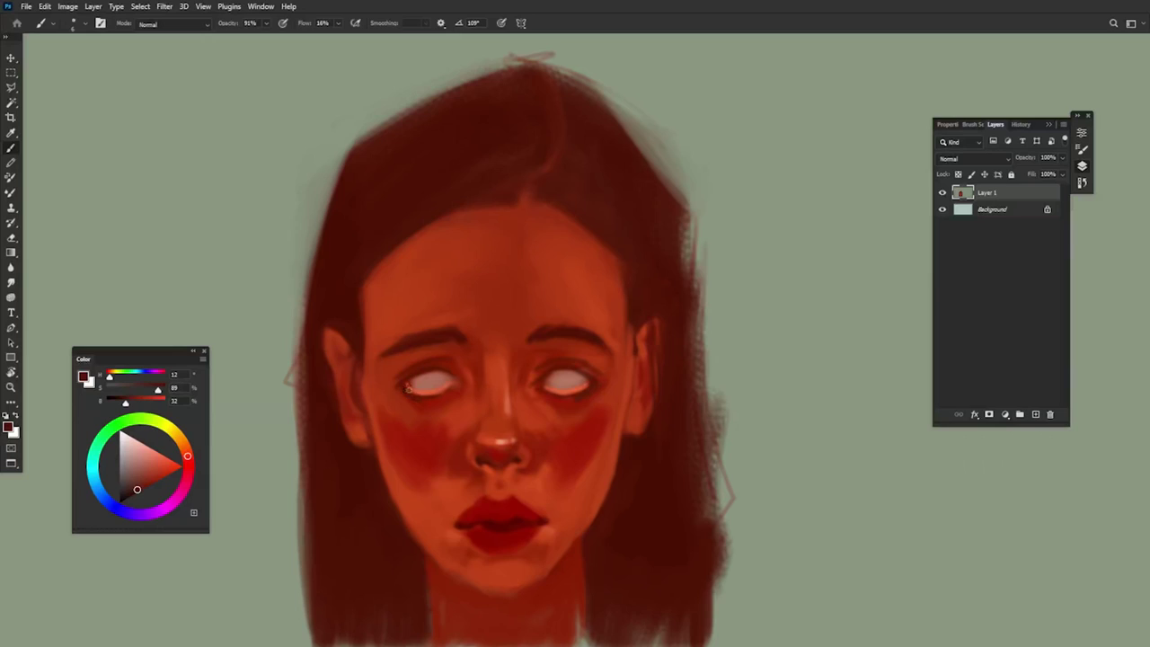
# Step: Refine the upper eyelids and outer corners of both eyes with sampled orange and red-brown tones
pyautogui.keyDown('alt'); pyautogui.click(493, 429); pyautogui.keyUp('alt')
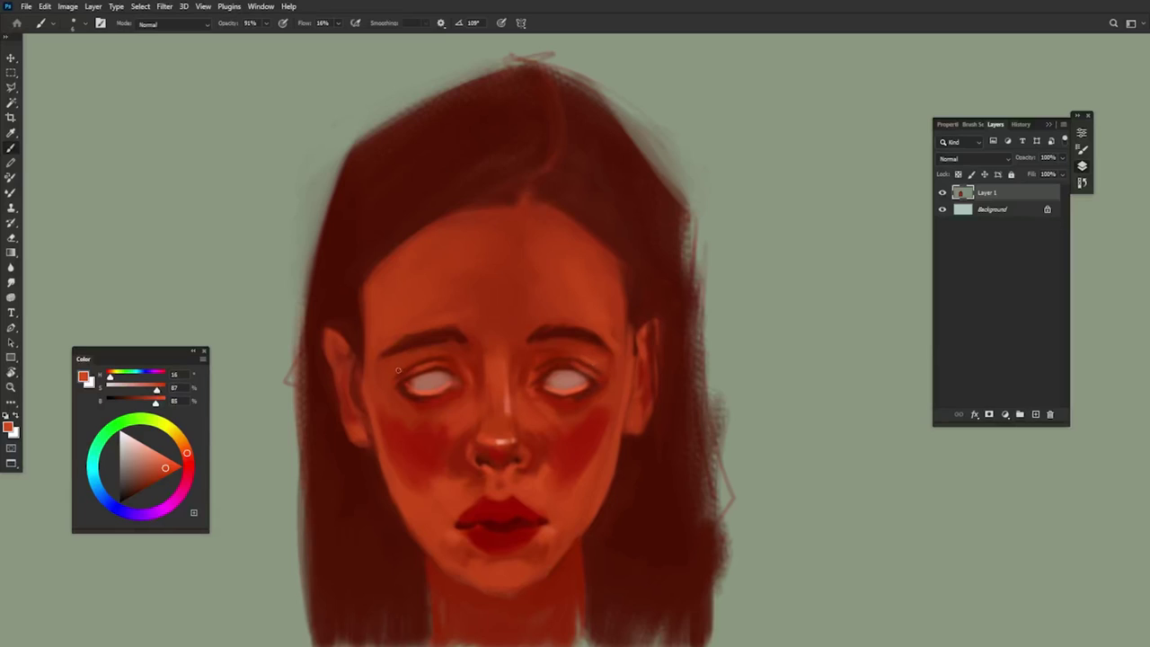
pyautogui.moveTo(601, 377); pyautogui.dragTo(610, 373)
pyautogui.keyDown('alt'); pyautogui.click(598, 358); pyautogui.keyUp('alt')
pyautogui.keyDown('alt'); pyautogui.click(595, 359); pyautogui.keyUp('alt')
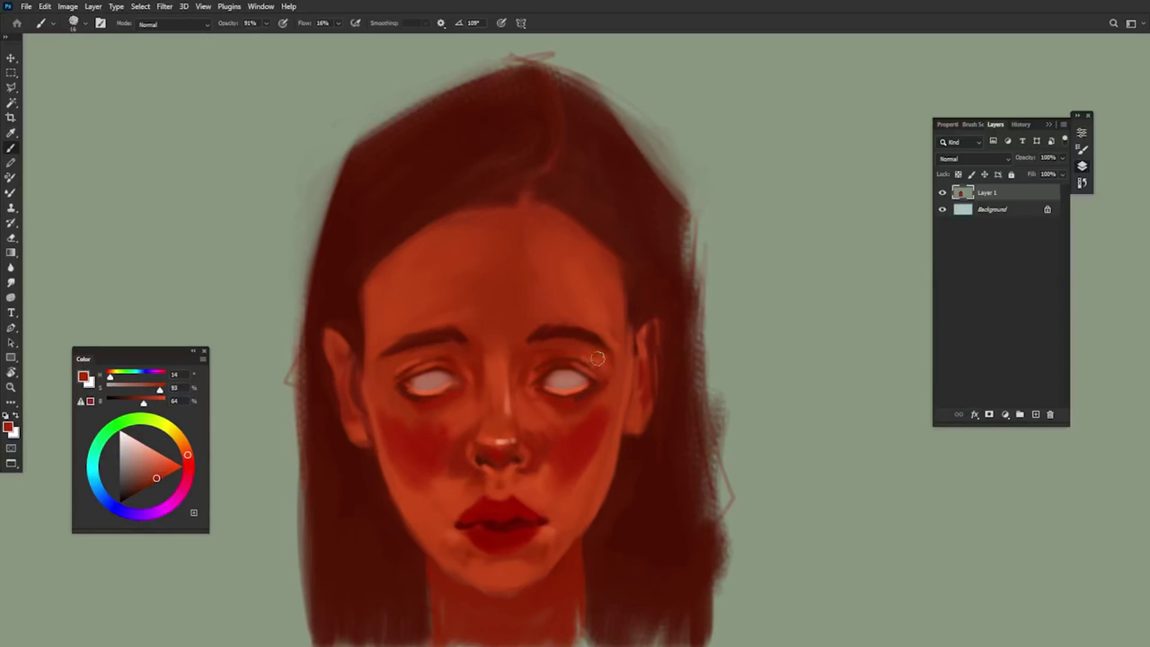
pyautogui.keyDown('alt'); pyautogui.click(562, 344); pyautogui.keyUp('alt')
pyautogui.keyDown('alt'); pyautogui.click(406, 359); pyautogui.keyUp('alt')
pyautogui.keyDown('alt'); pyautogui.click(398, 367); pyautogui.keyUp('alt')
pyautogui.moveTo(601, 352); pyautogui.dragTo(598, 376)
pyautogui.keyDown('alt'); pyautogui.click(598, 348); pyautogui.keyUp('alt')
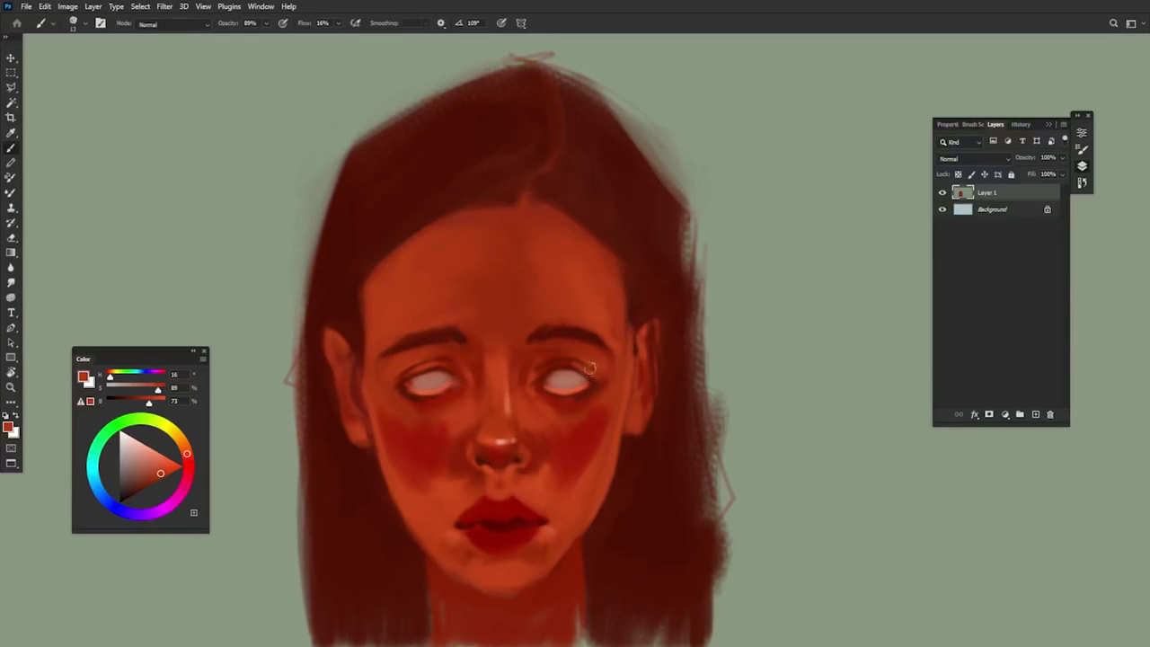
# Step: Blend the skin between the brows with sampled reds and extend the inner brow ends in sampled dark brown
pyautogui.keyDown('alt'); pyautogui.click(540, 360); pyautogui.keyUp('alt')
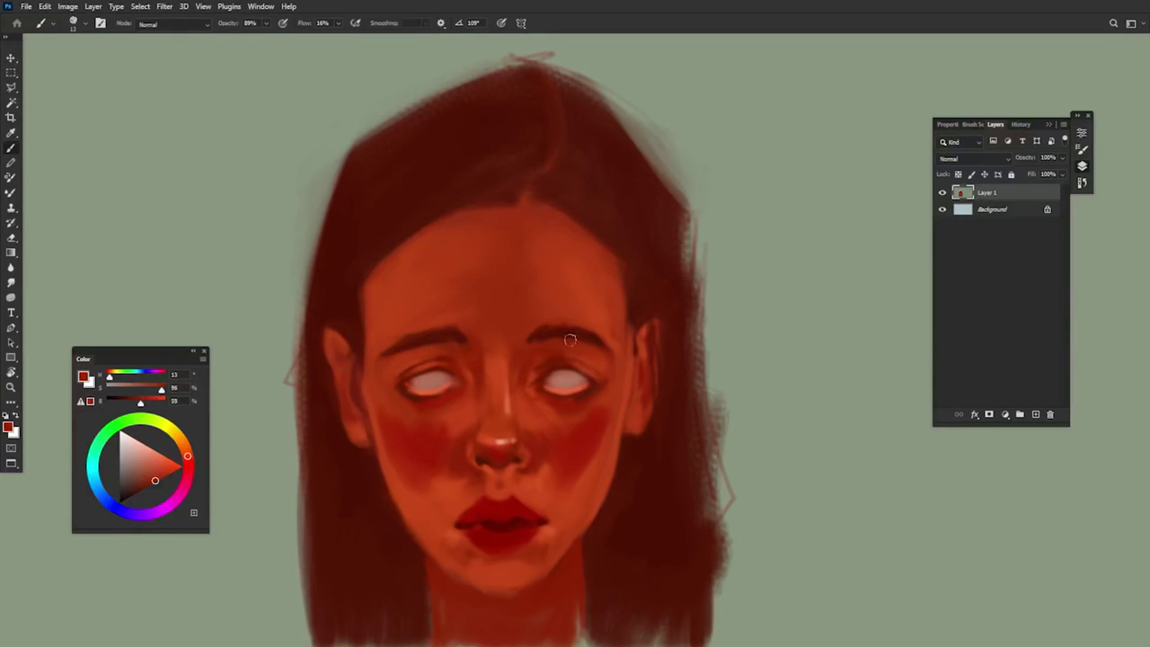
pyautogui.keyDown('alt'); pyautogui.click(504, 369); pyautogui.keyUp('alt')
pyautogui.moveTo(538, 344); pyautogui.dragTo(512, 340)
pyautogui.keyDown('alt'); pyautogui.click(517, 354); pyautogui.keyUp('alt')
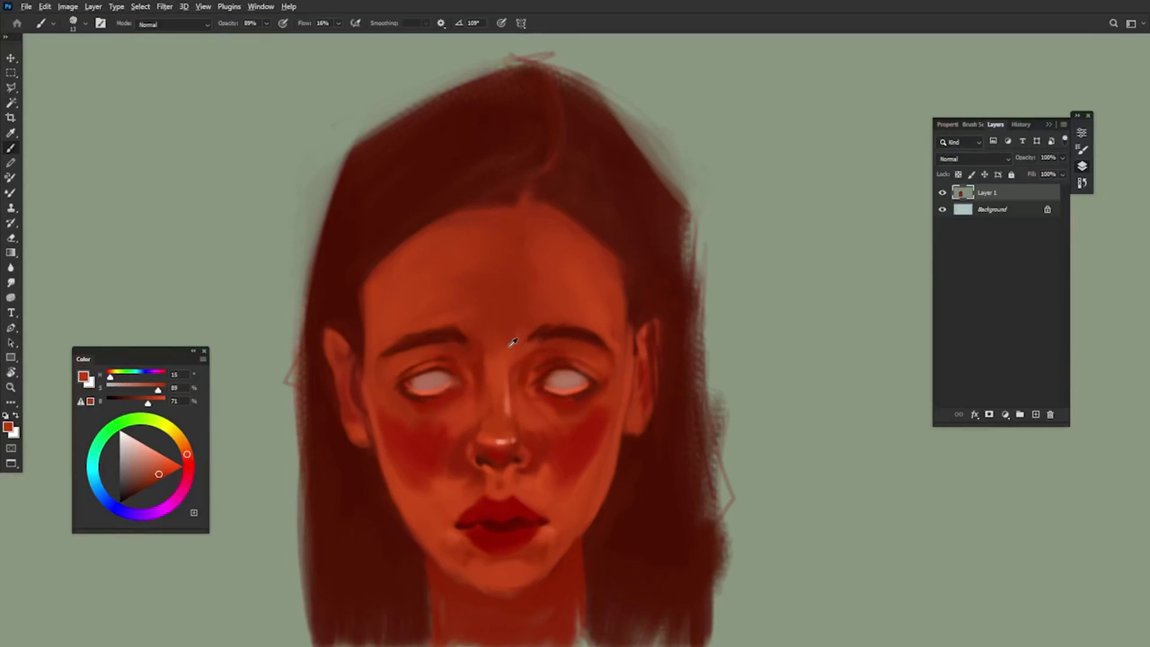
pyautogui.keyDown('alt'); pyautogui.click(495, 360); pyautogui.keyUp('alt')
pyautogui.keyDown('alt'); pyautogui.click(458, 329); pyautogui.keyUp('alt')
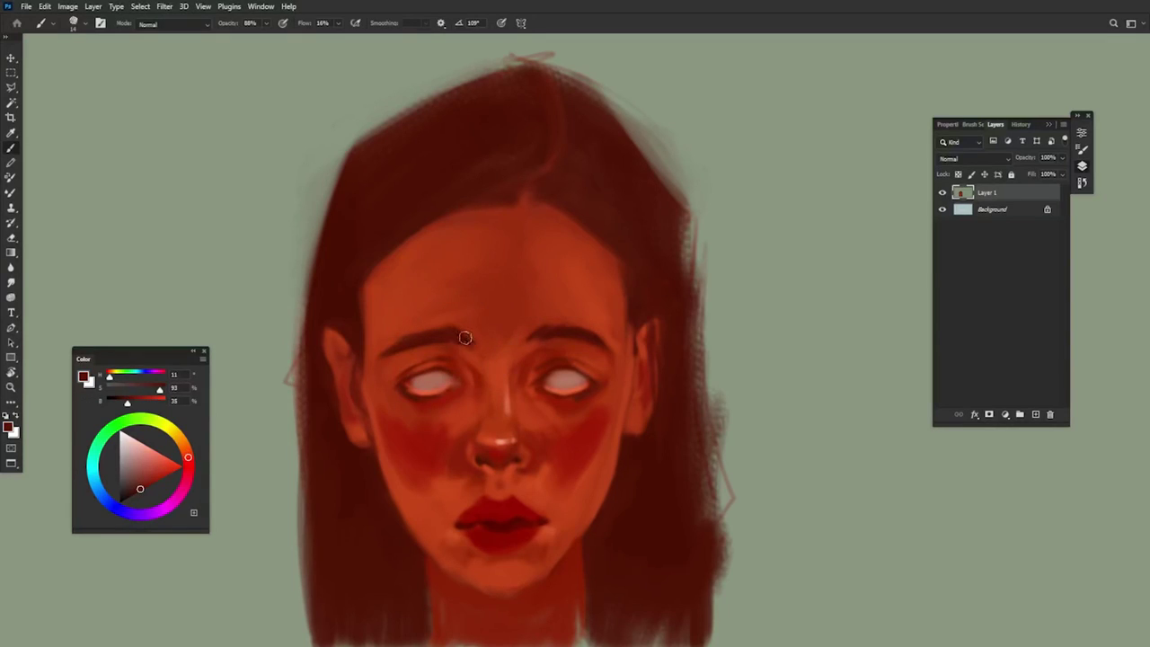
pyautogui.keyDown('alt'); pyautogui.click(495, 338); pyautogui.keyUp('alt')
pyautogui.keyDown('alt'); pyautogui.rightClick(578, 308); pyautogui.keyUp('alt')
pyautogui.keyDown('alt'); pyautogui.rightClick(585, 329); pyautogui.keyUp('alt')
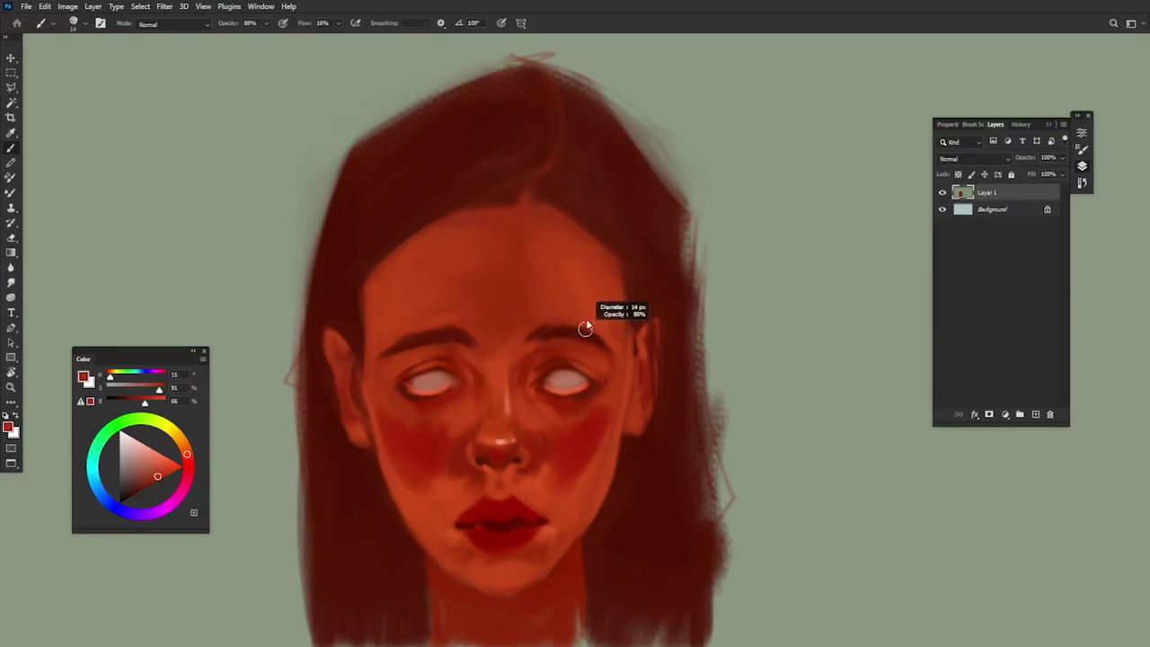
# Step: Reshape the upper lip's outline and mouth corners with skin orange sampled beside the mouth
pyautogui.keyDown('alt'); pyautogui.click(470, 494); pyautogui.keyUp('alt')
pyautogui.keyDown('alt'); pyautogui.click(472, 492); pyautogui.keyUp('alt')
pyautogui.moveTo(494, 494)
pyautogui.mouseDown()
pyautogui.moveTo(473, 507)
pyautogui.moveTo(541, 508)
pyautogui.mouseUp()
pyautogui.keyDown('alt'); pyautogui.rightClick(538, 485); pyautogui.keyUp('alt')
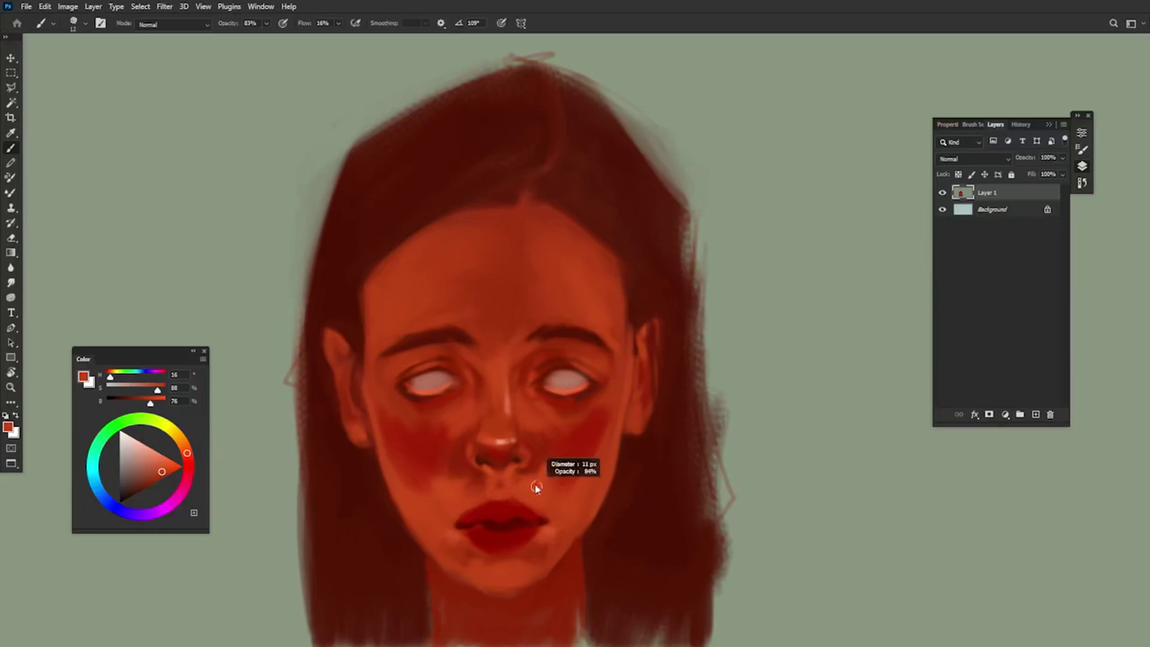
pyautogui.keyDown('alt'); pyautogui.rightClick(507, 503); pyautogui.keyUp('alt')
pyautogui.keyDown('alt'); pyautogui.rightClick(504, 503); pyautogui.keyUp('alt')
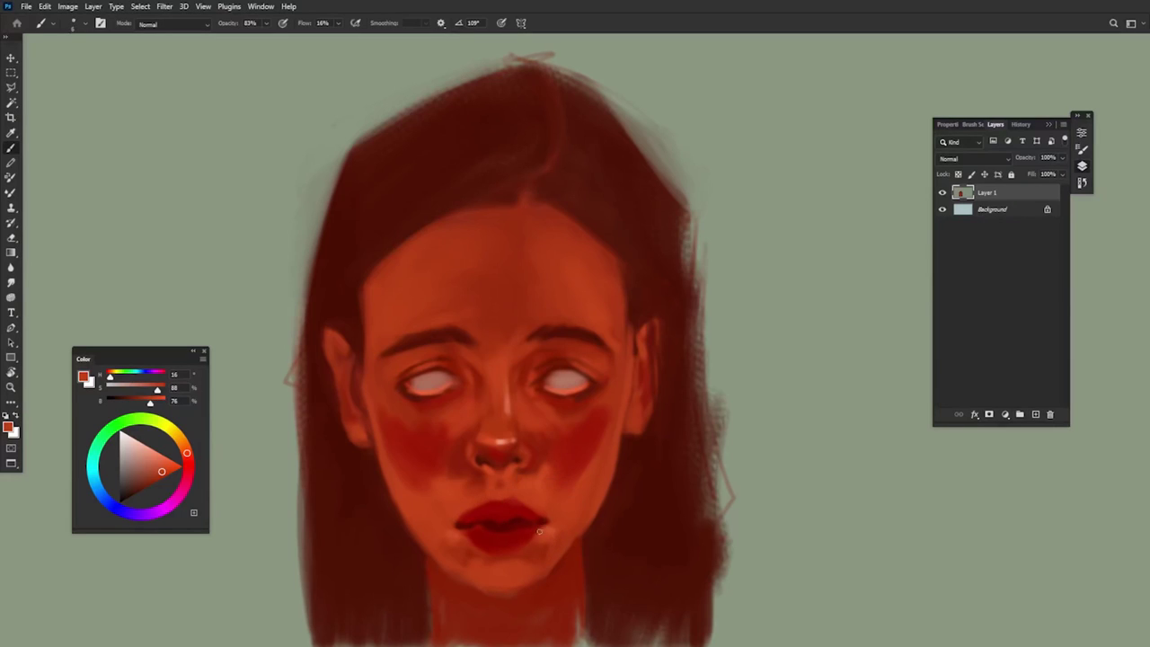
# Step: Part the lips by painting greyish teeth with a tone sampled from the eye, then tidy around them with lip reds
pyautogui.keyDown('alt'); pyautogui.click(569, 373); pyautogui.keyUp('alt')
pyautogui.moveTo(494, 528); pyautogui.dragTo(509, 526)
pyautogui.keyDown('alt'); pyautogui.click(504, 524); pyautogui.keyUp('alt')
pyautogui.keyDown('alt'); pyautogui.click(517, 519); pyautogui.keyUp('alt')
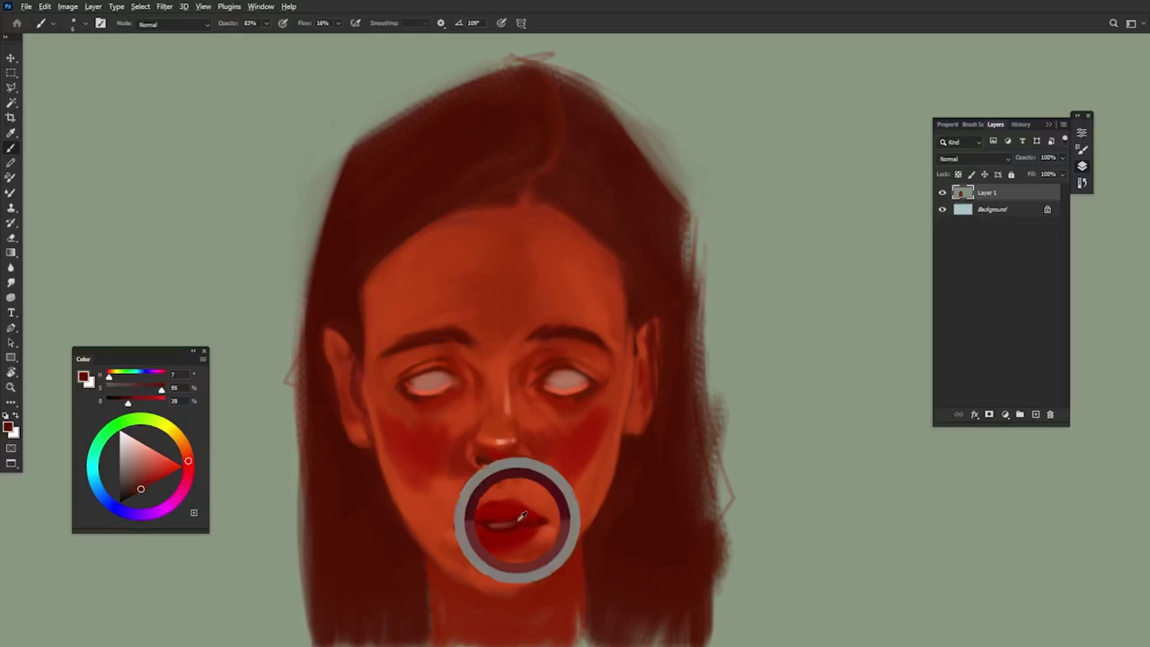
pyautogui.keyDown('alt'); pyautogui.click(512, 504); pyautogui.keyUp('alt')
pyautogui.keyDown('alt'); pyautogui.rightClick(527, 506); pyautogui.keyUp('alt')
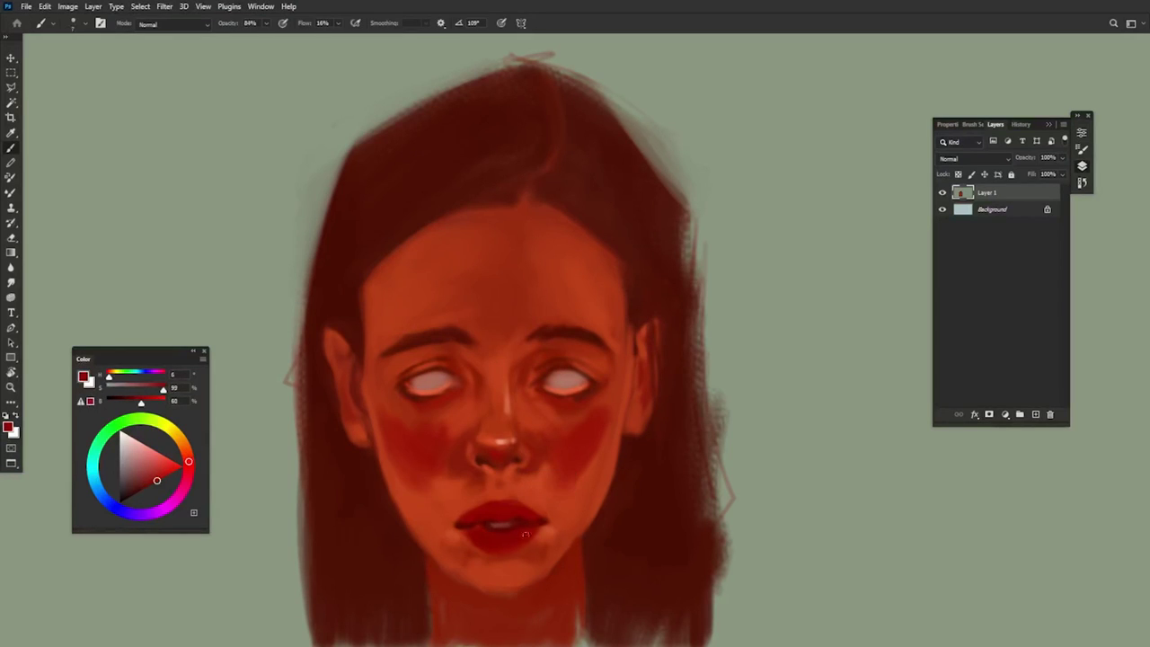
# Step: Brighten the lower lip with a more saturated red and blend it with reds sampled from the lips
pyautogui.keyDown('alt'); pyautogui.click(496, 534); pyautogui.keyUp('alt')
pyautogui.click(175, 470)
pyautogui.moveTo(492, 527)
pyautogui.mouseDown()
pyautogui.moveTo(482, 541)
pyautogui.moveTo(534, 535)
pyautogui.mouseUp()
pyautogui.keyDown('alt'); pyautogui.rightClick(509, 544); pyautogui.keyUp('alt')
pyautogui.keyDown('alt'); pyautogui.click(486, 538); pyautogui.keyUp('alt')
pyautogui.keyDown('alt'); pyautogui.click(514, 505); pyautogui.keyUp('alt')
pyautogui.keyDown('alt'); pyautogui.click(502, 505); pyautogui.keyUp('alt')
# Step: Set the brush opacity to 80% and paint light pinkish-red highlights on the upper and lower lips
pyautogui.press('8')
pyautogui.click(165, 457)
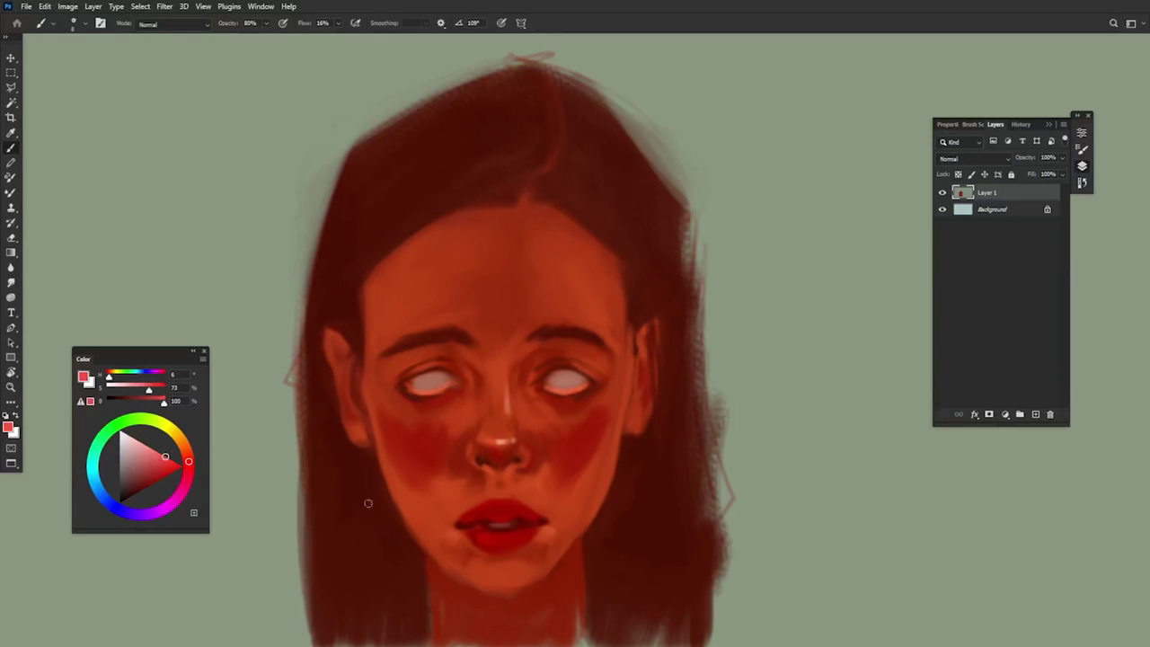
pyautogui.moveTo(525, 500); pyautogui.dragTo(523, 502)
pyautogui.keyDown('alt'); pyautogui.click(507, 505); pyautogui.keyUp('alt')
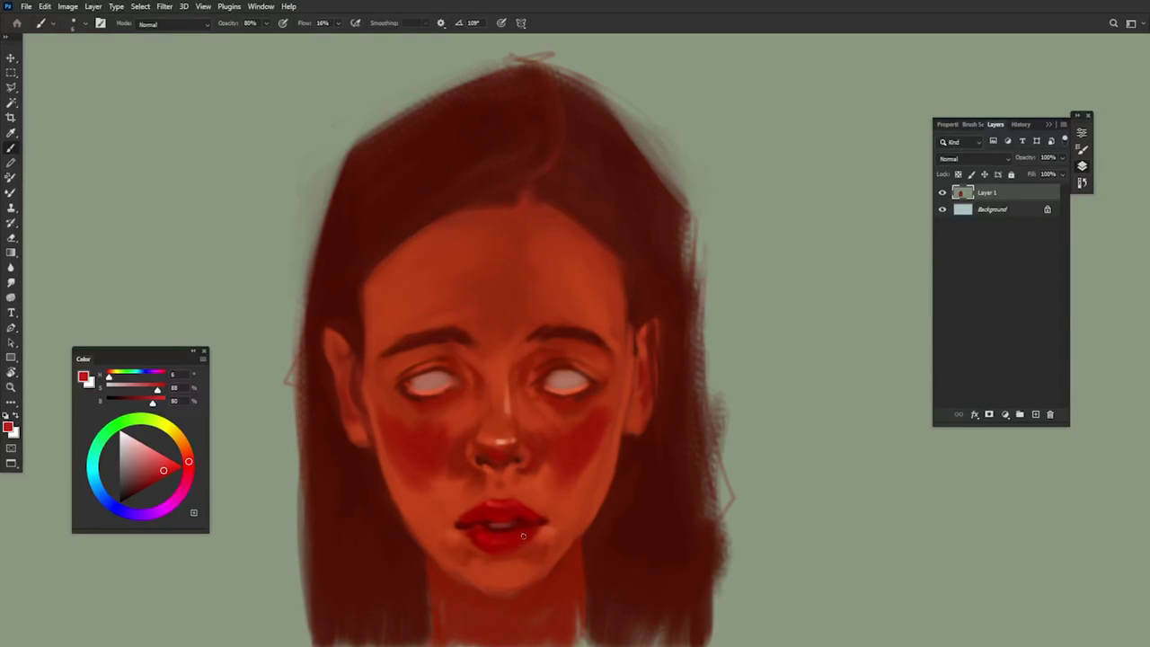
pyautogui.click(160, 454)
pyautogui.moveTo(524, 541); pyautogui.dragTo(512, 541)
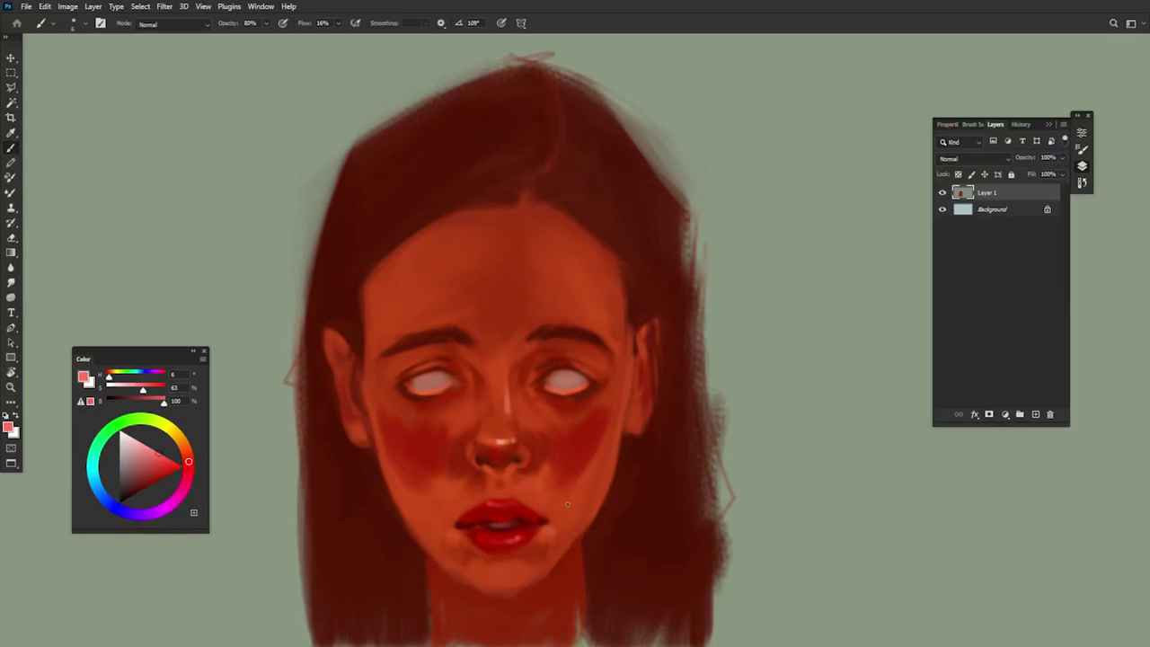
# Step: Cover the outer edge of the left ear with dark brown sampled from the hair beside it
pyautogui.keyDown('alt'); pyautogui.rightClick(568, 307); pyautogui.keyUp('alt')
pyautogui.keyDown('alt'); pyautogui.click(339, 306); pyautogui.keyUp('alt')
pyautogui.moveTo(341, 324)
pyautogui.mouseDown()
pyautogui.moveTo(327, 412)
pyautogui.moveTo(357, 303)
pyautogui.moveTo(332, 338)
pyautogui.moveTo(331, 386)
pyautogui.moveTo(335, 313)
pyautogui.moveTo(337, 358)
pyautogui.mouseUp()
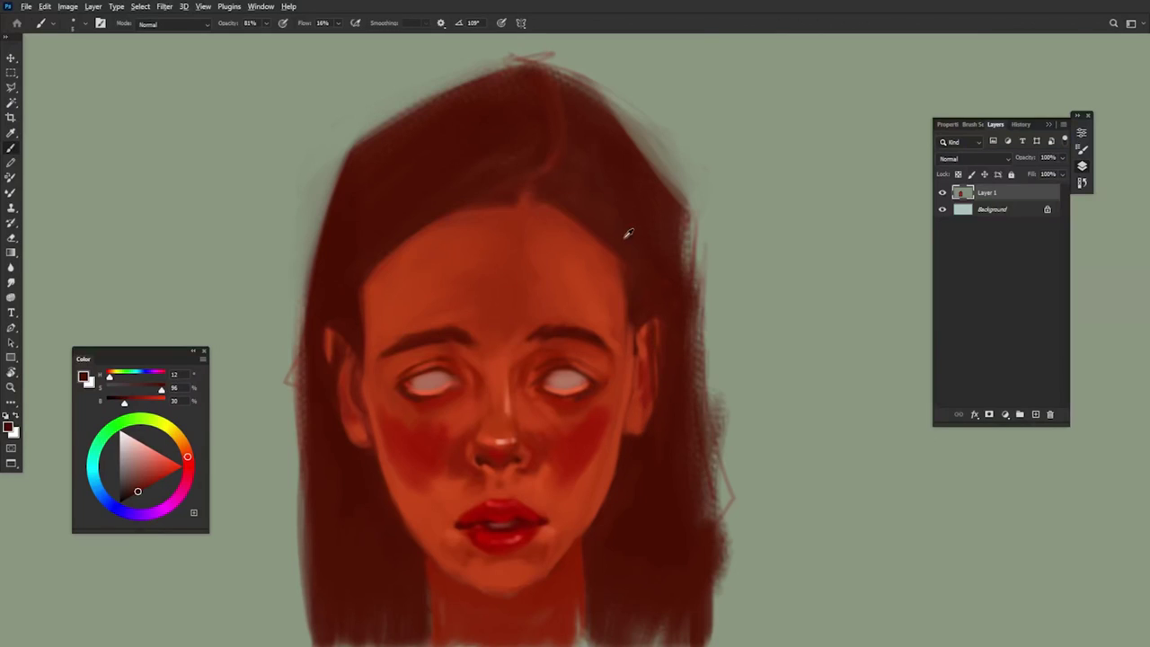
# Step: Paint grey-green irises in both eyes, starting from the sampled background green
pyautogui.keyDown('alt'); pyautogui.click(269, 435); pyautogui.keyUp('alt')
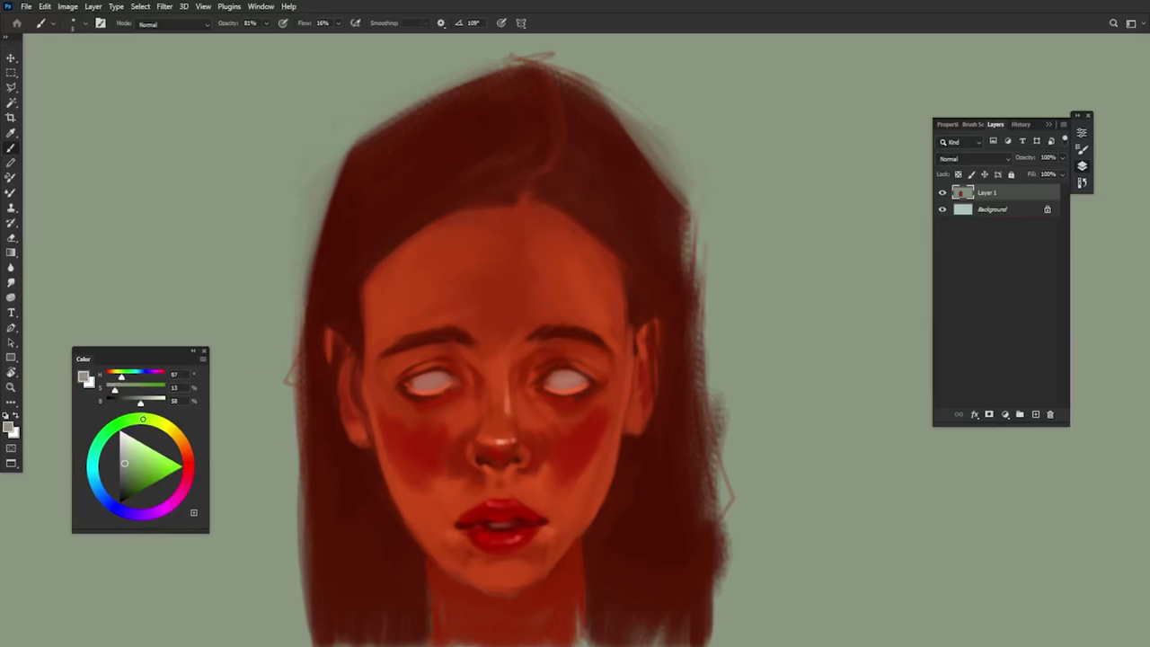
pyautogui.moveTo(128, 472); pyautogui.dragTo(133, 475)
pyautogui.click(150, 421)
pyautogui.keyDown('alt'); pyautogui.click(437, 366); pyautogui.keyUp('alt')
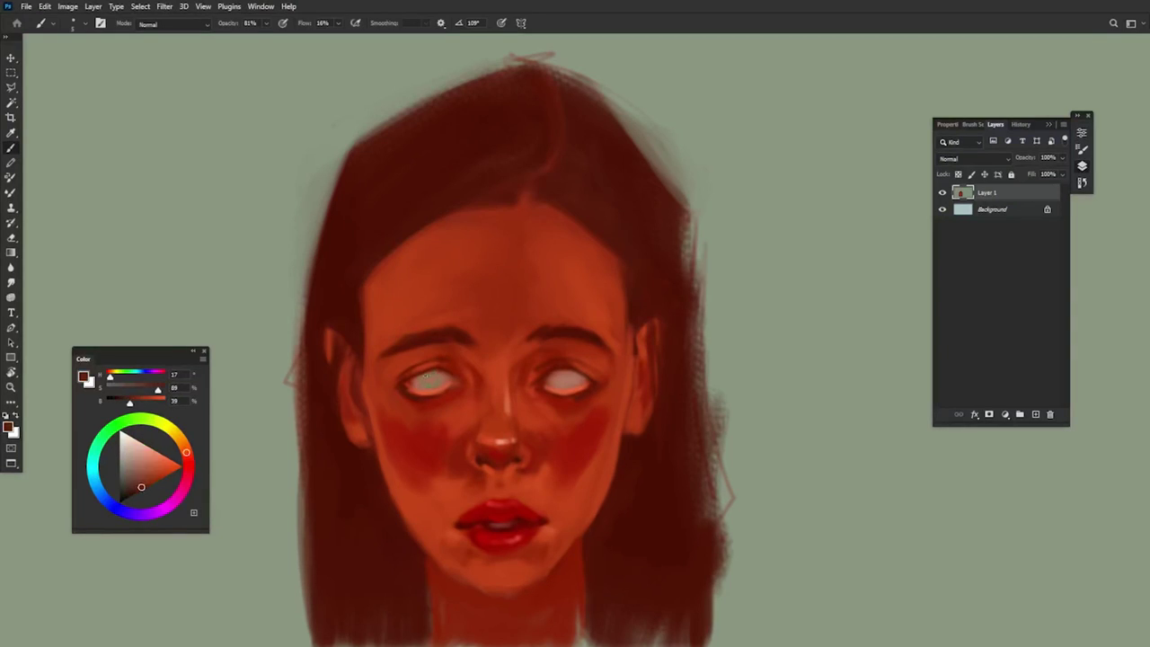
pyautogui.keyDown('alt'); pyautogui.click(425, 375); pyautogui.keyUp('alt')
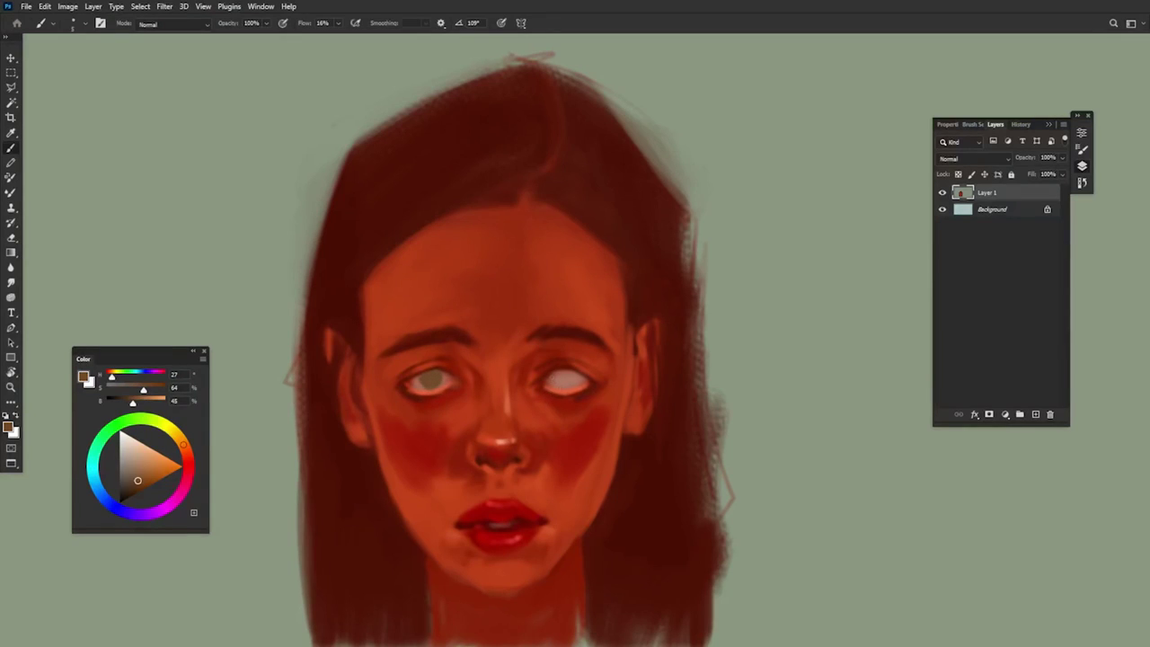
pyautogui.moveTo(570, 375); pyautogui.dragTo(560, 381)
# Step: Shade the irises in dark brown, paint near-black pupils (H 27, S 100, B 20) and add pale cream catchlights
pyautogui.moveTo(137, 481); pyautogui.dragTo(138, 492)
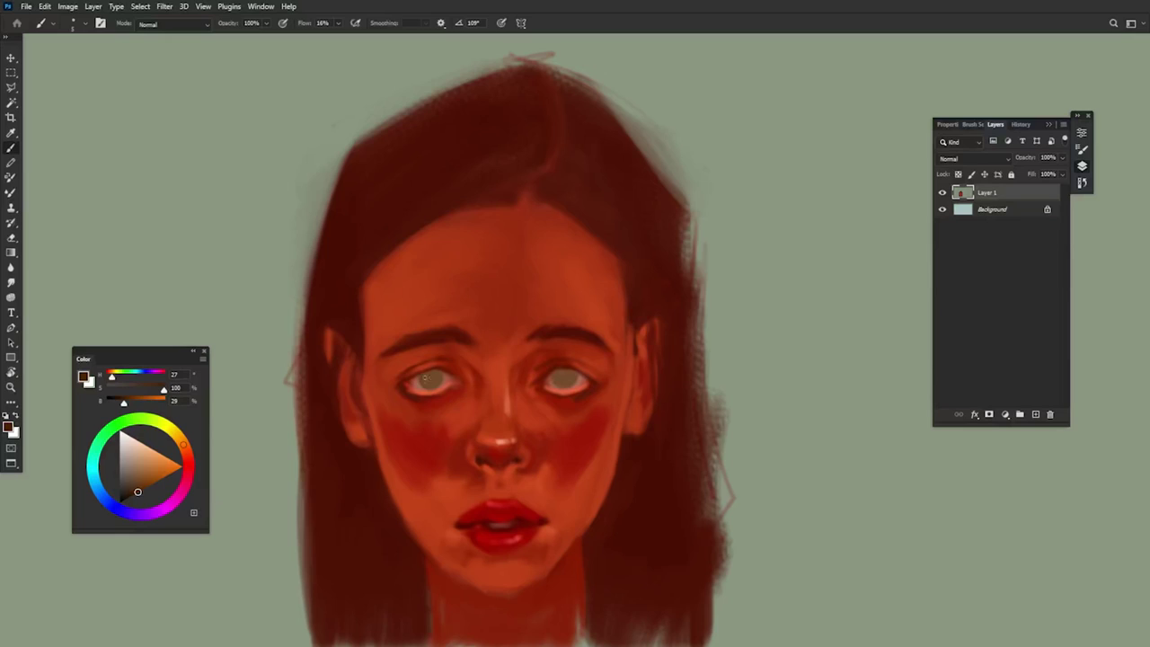
pyautogui.keyDown('alt'); pyautogui.click(430, 376); pyautogui.keyUp('alt')
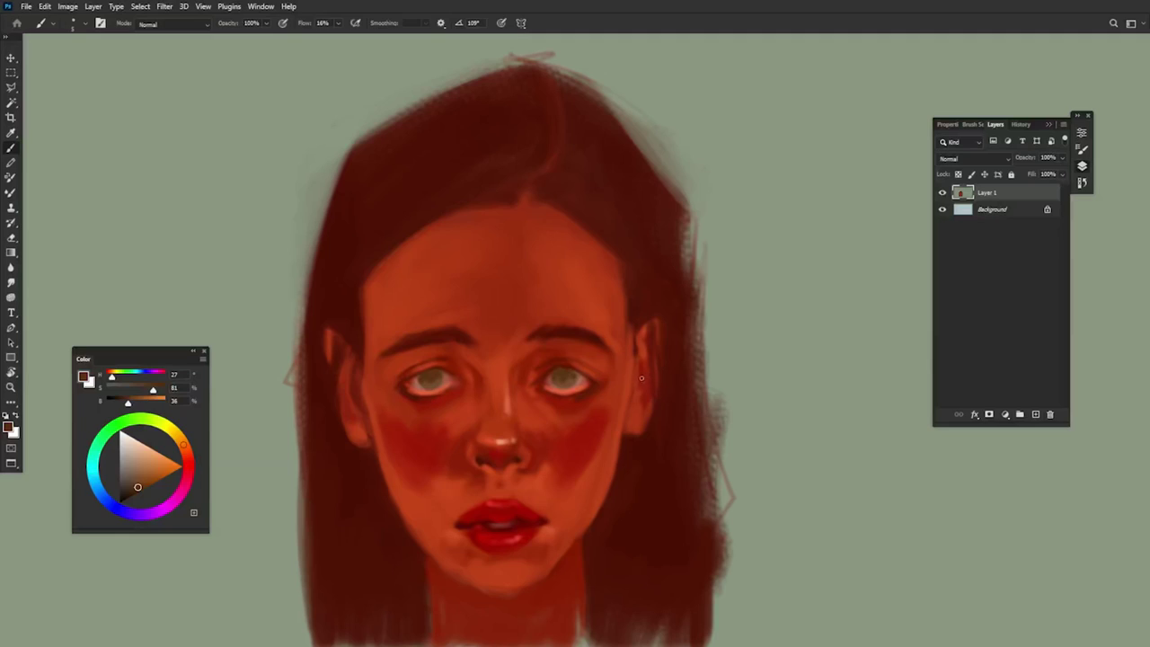
pyautogui.click(132, 496)
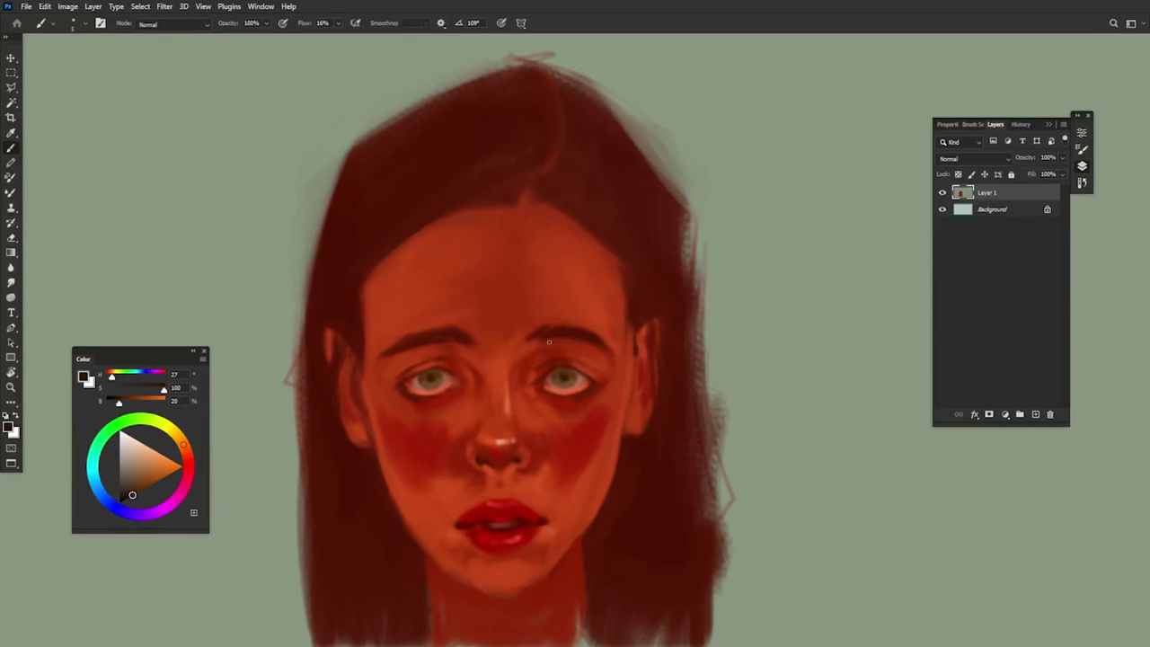
pyautogui.moveTo(132, 452); pyautogui.dragTo(136, 441)
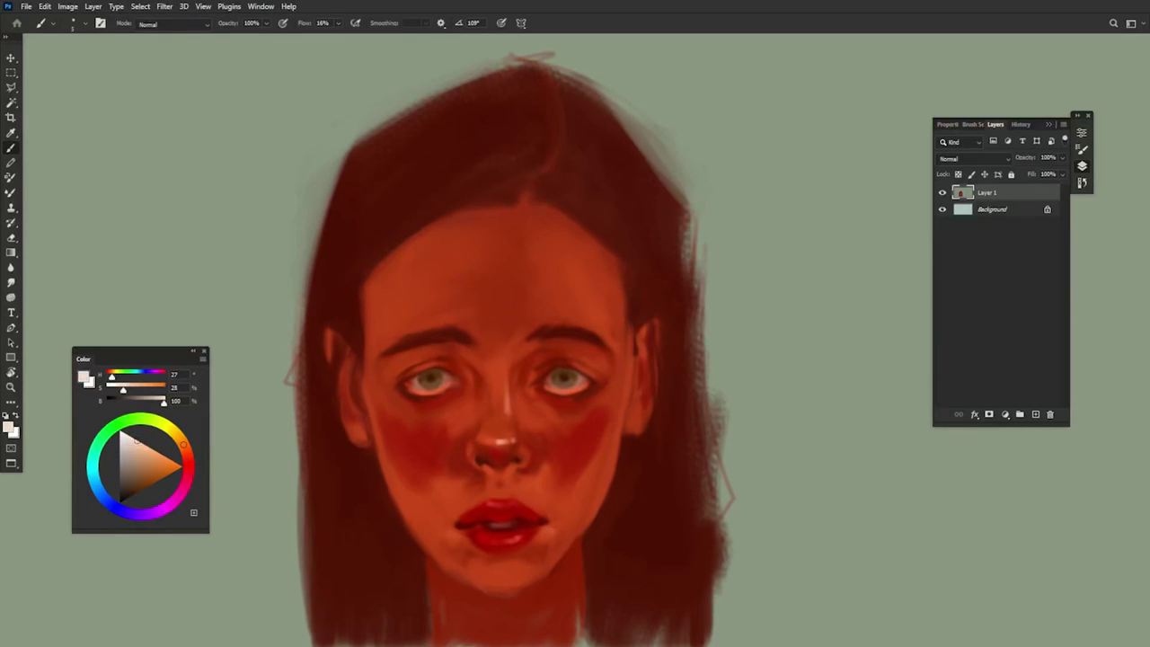
pyautogui.keyDown('alt'); pyautogui.rightClick(436, 380); pyautogui.keyUp('alt')
pyautogui.keyDown('alt'); pyautogui.rightClick(436, 379); pyautogui.keyUp('alt')
# Step: Darken the lower hair on both sides of the face and neck with very dark brown strokes, blending with sampled hair tones
pyautogui.keyDown('alt'); pyautogui.click(622, 472); pyautogui.keyUp('alt')
pyautogui.click(133, 494)
pyautogui.moveTo(369, 484); pyautogui.dragTo(376, 608)
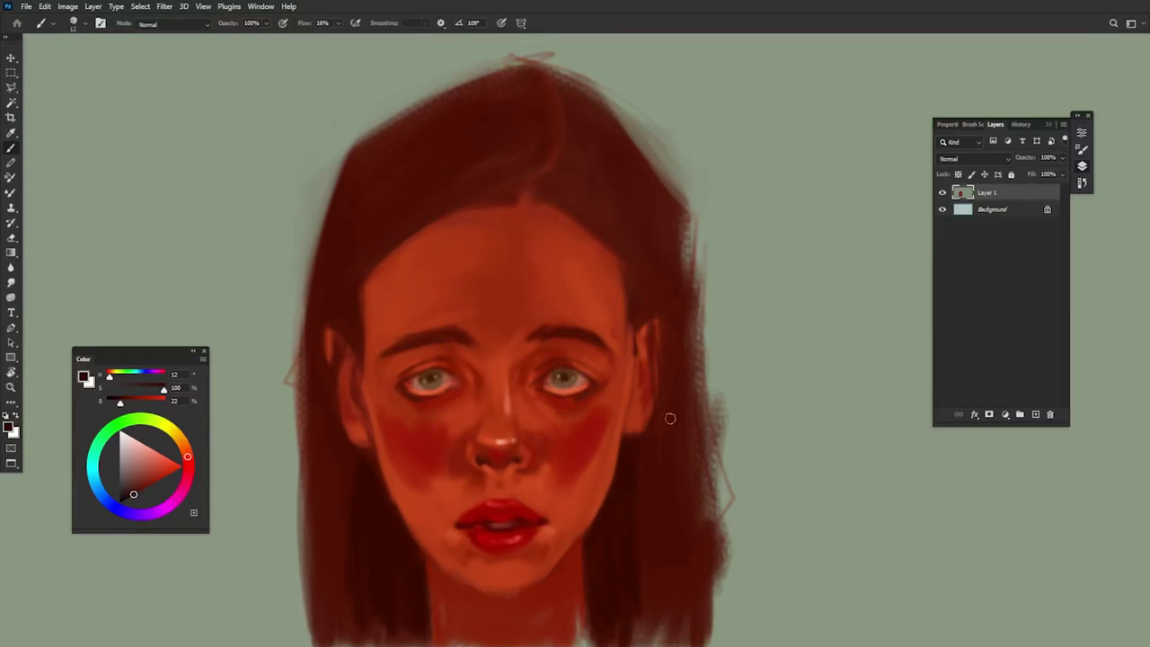
pyautogui.keyDown('alt'); pyautogui.click(631, 495); pyautogui.keyUp('alt')
pyautogui.moveTo(661, 483); pyautogui.dragTo(676, 490)
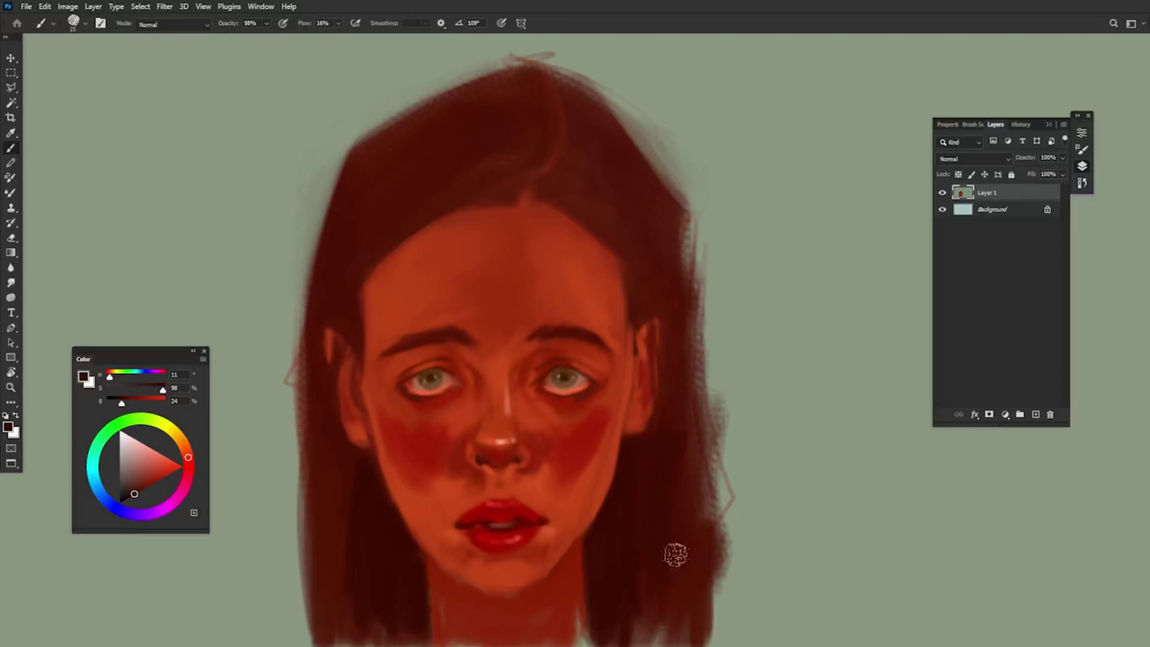
pyautogui.keyDown('alt'); pyautogui.click(618, 589); pyautogui.keyUp('alt')
pyautogui.keyDown('alt'); pyautogui.rightClick(355, 506); pyautogui.keyUp('alt')
pyautogui.keyDown('alt'); pyautogui.click(357, 533); pyautogui.keyUp('alt')
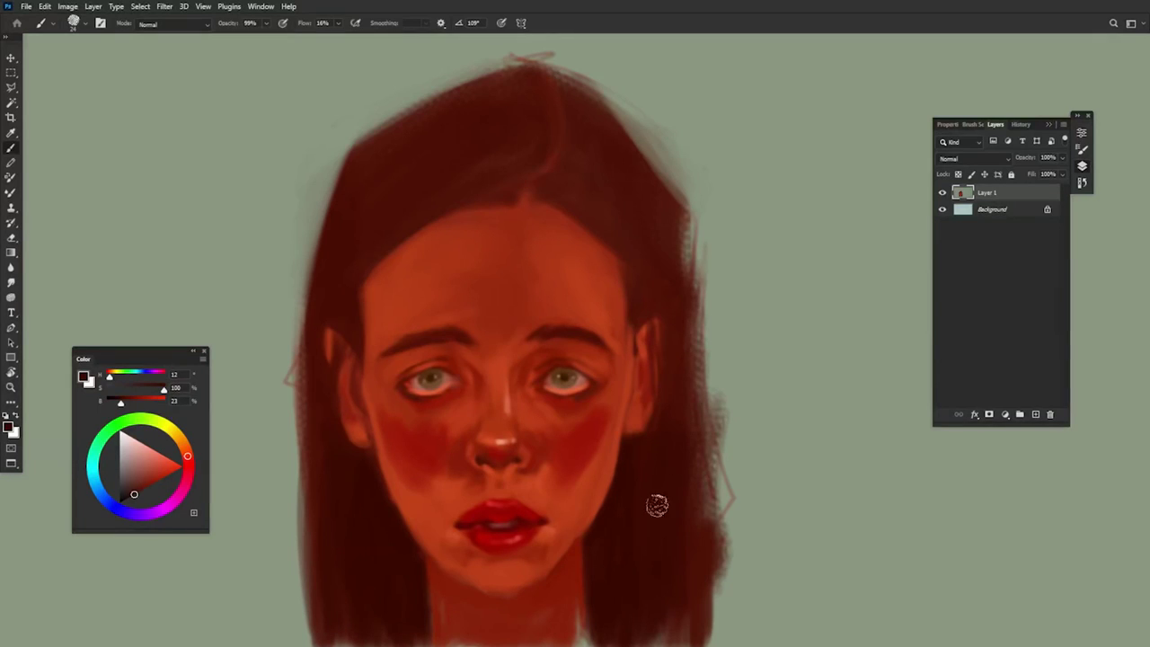
# Step: Trim the hair silhouette on both sides and the crown with sampled background green, then firm the left edge in dark hair brown
pyautogui.keyDown('alt'); pyautogui.click(717, 275); pyautogui.keyUp('alt')
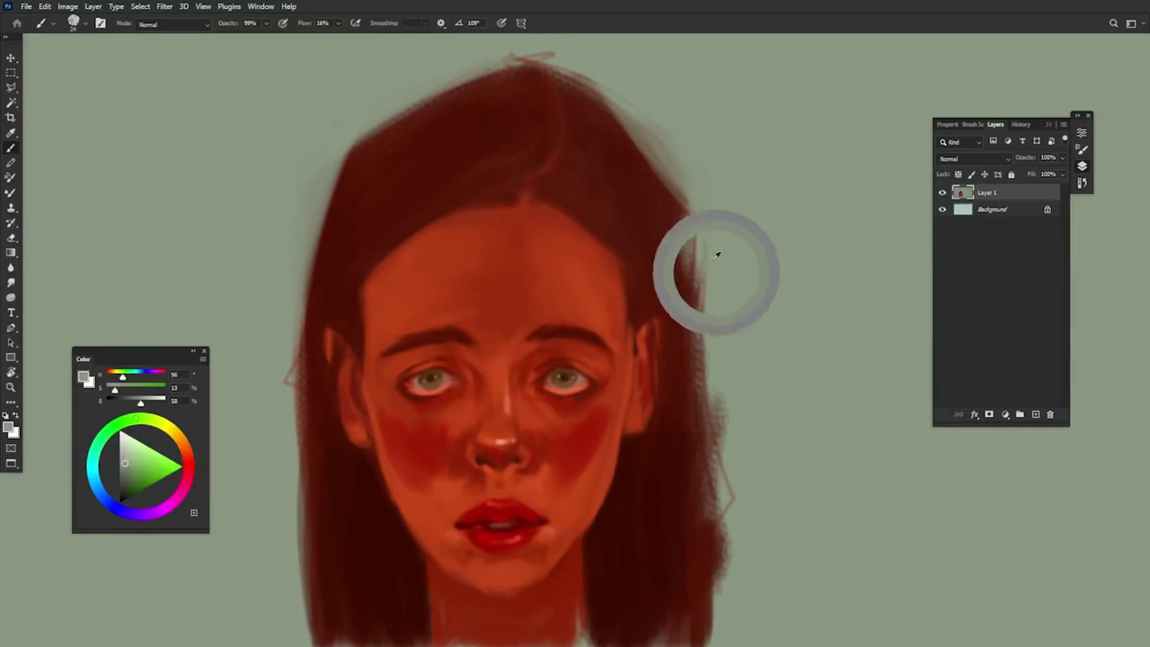
pyautogui.moveTo(690, 223); pyautogui.dragTo(649, 142)
pyautogui.moveTo(691, 264)
pyautogui.mouseDown()
pyautogui.moveTo(679, 203)
pyautogui.moveTo(722, 623)
pyautogui.mouseUp()
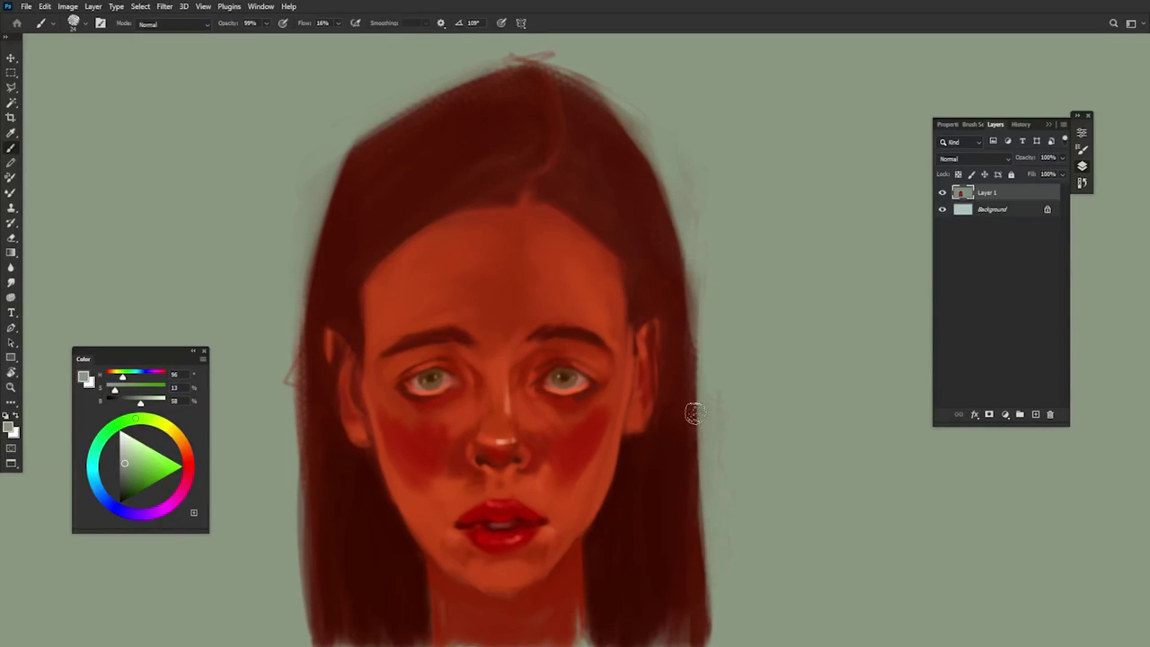
pyautogui.moveTo(332, 184)
pyautogui.mouseDown()
pyautogui.moveTo(340, 148)
pyautogui.moveTo(556, 40)
pyautogui.mouseUp()
pyautogui.moveTo(309, 236)
pyautogui.mouseDown()
pyautogui.moveTo(291, 392)
pyautogui.moveTo(310, 640)
pyautogui.mouseUp()
pyautogui.keyDown('alt'); pyautogui.click(324, 430); pyautogui.keyUp('alt')
pyautogui.moveTo(311, 364); pyautogui.dragTo(316, 529)
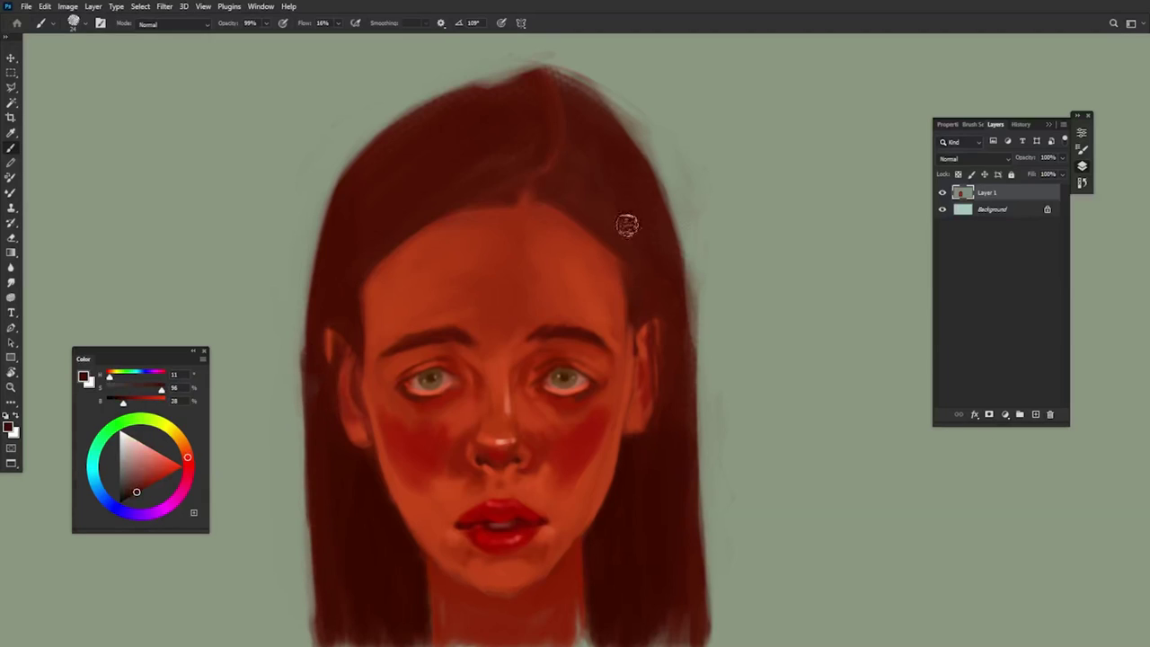
# Step: Trim the crown and upper right hair outline with sampled background green, then soften the parting with sampled dark reddish brown
pyautogui.keyDown('alt'); pyautogui.rightClick(680, 450); pyautogui.keyUp('alt')
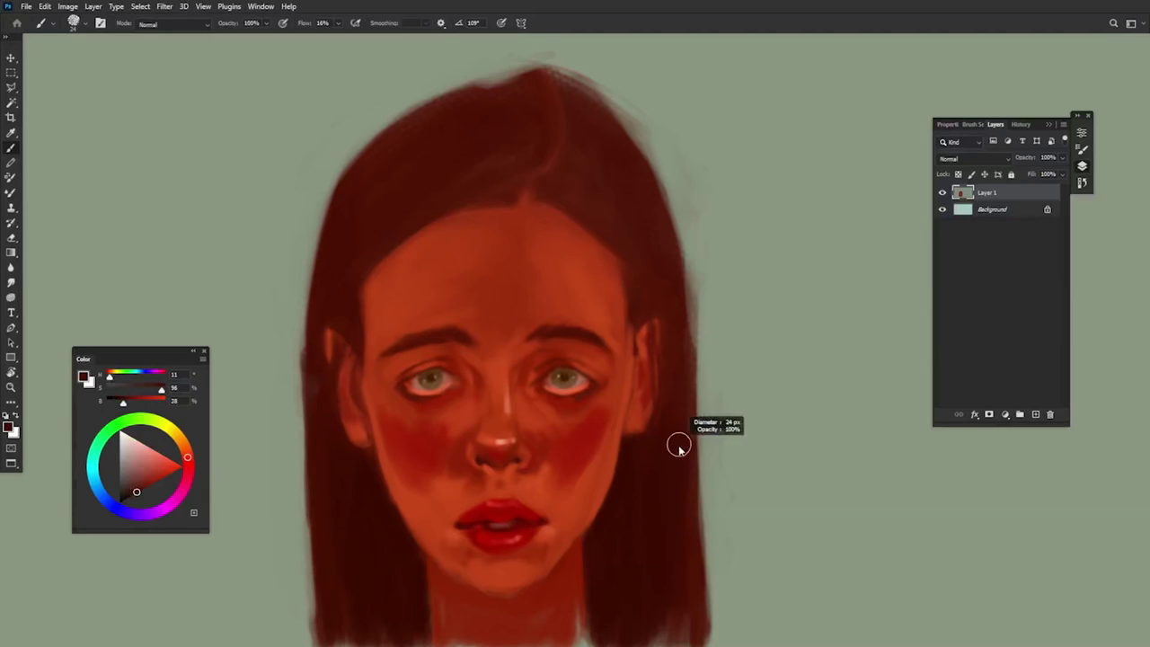
pyautogui.keyDown('alt'); pyautogui.click(633, 76); pyautogui.keyUp('alt')
pyautogui.moveTo(553, 72)
pyautogui.mouseDown()
pyautogui.moveTo(353, 166)
pyautogui.moveTo(490, 81)
pyautogui.mouseUp()
pyautogui.moveTo(684, 186); pyautogui.dragTo(687, 162)
pyautogui.scroll(1, 689, 170)
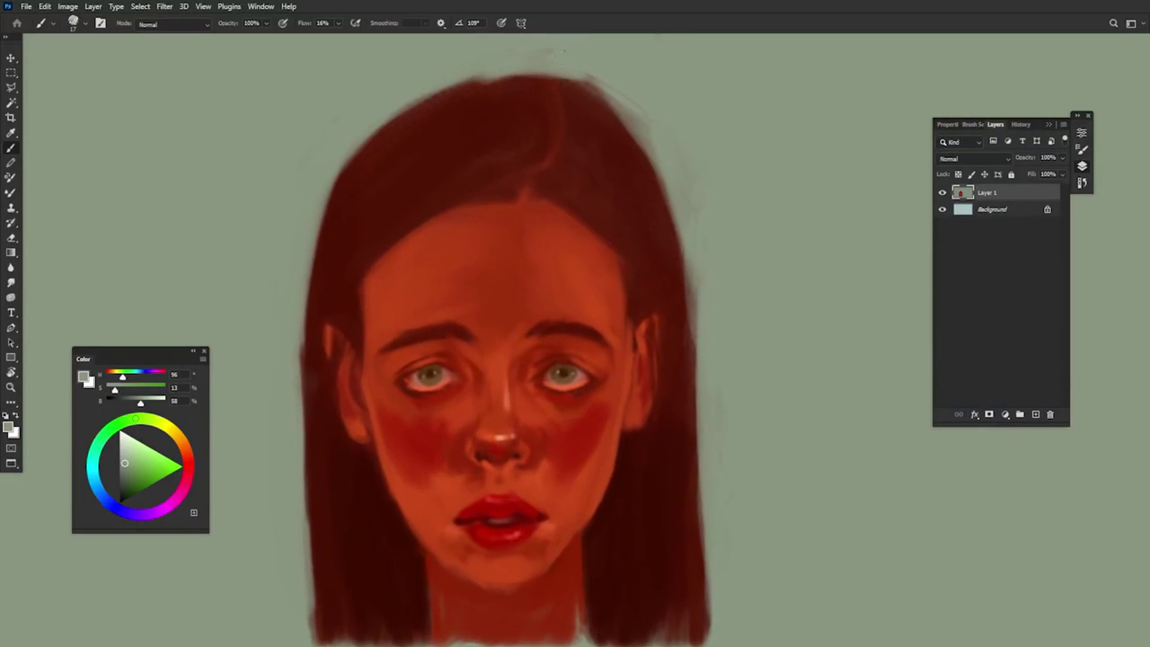
pyautogui.keyDown('alt'); pyautogui.click(548, 102); pyautogui.keyUp('alt')
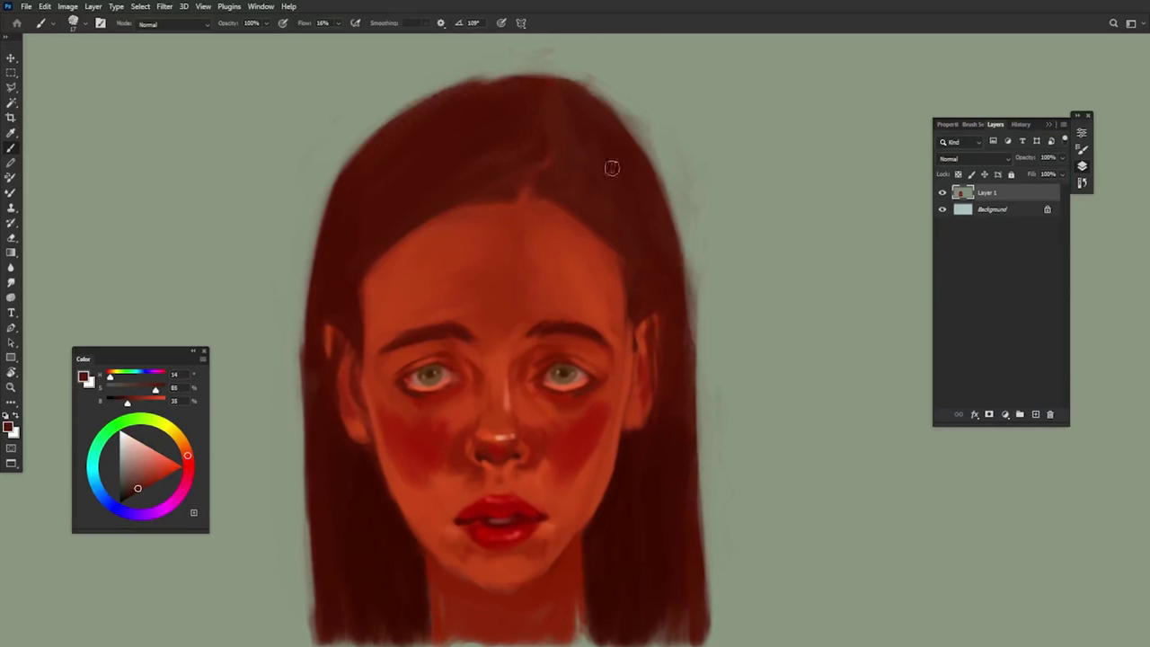
# Step: Lighten the skin around the right temple and outer eye with bright orange (H 16, S 73, B 99), blending with sampled skin tones
pyautogui.keyDown('alt'); pyautogui.rightClick(711, 312); pyautogui.keyUp('alt')
pyautogui.keyDown('alt'); pyautogui.click(458, 456); pyautogui.keyUp('alt')
pyautogui.press('9')
pyautogui.press('7')
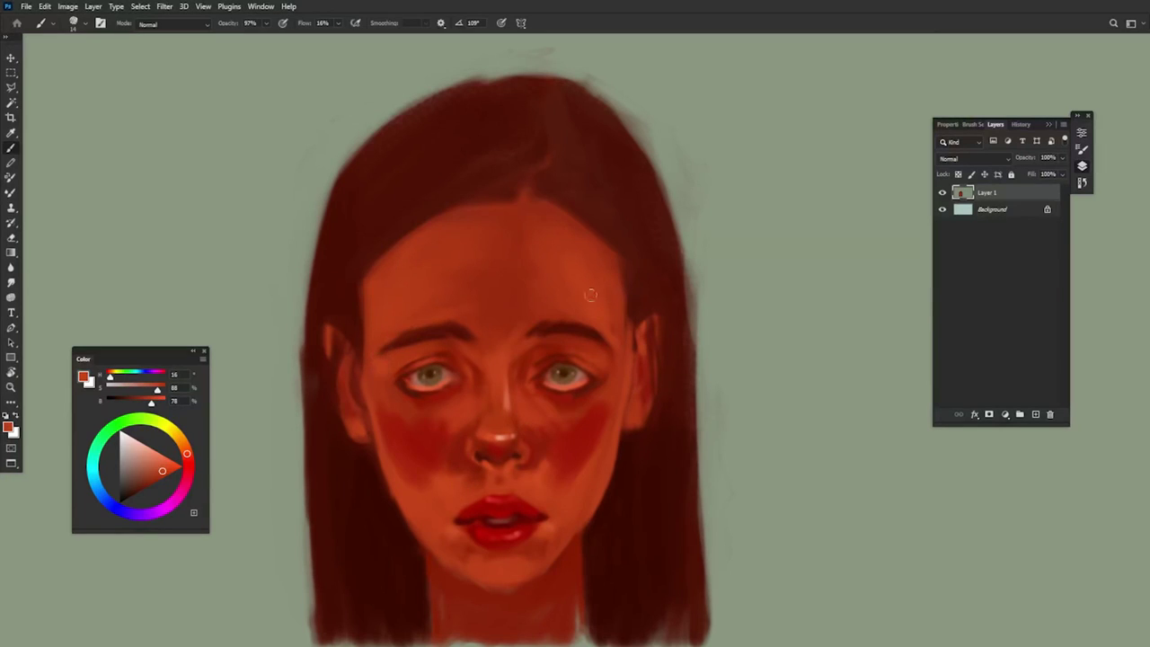
pyautogui.moveTo(162, 471); pyautogui.dragTo(164, 457)
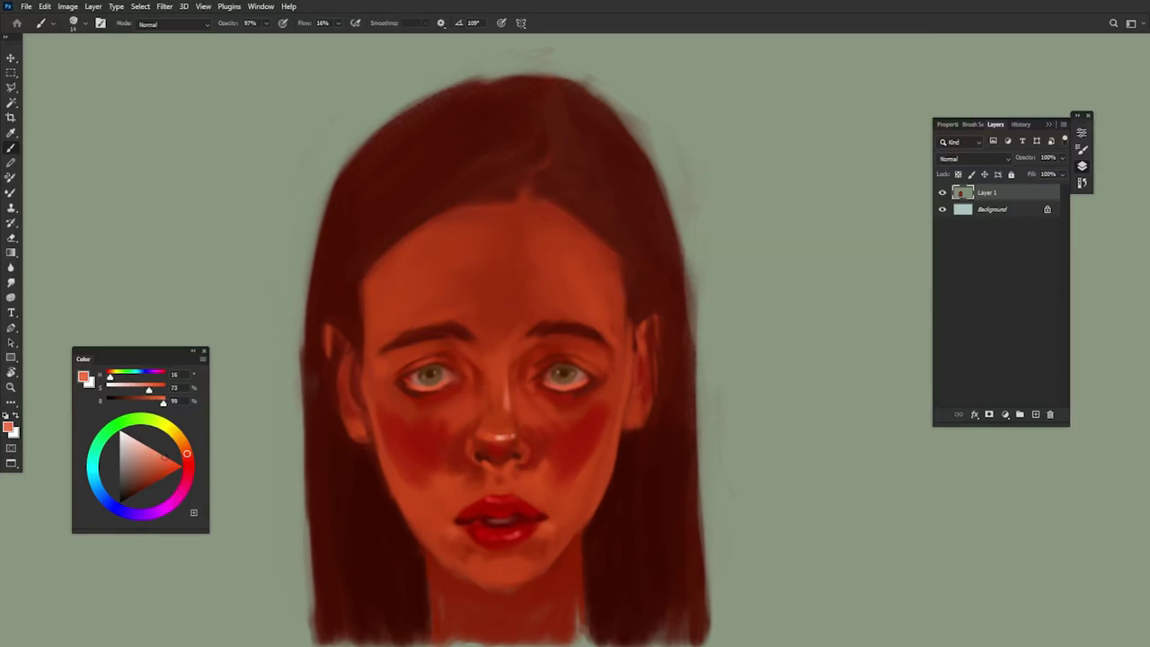
pyautogui.keyDown('alt'); pyautogui.click(607, 357); pyautogui.keyUp('alt')
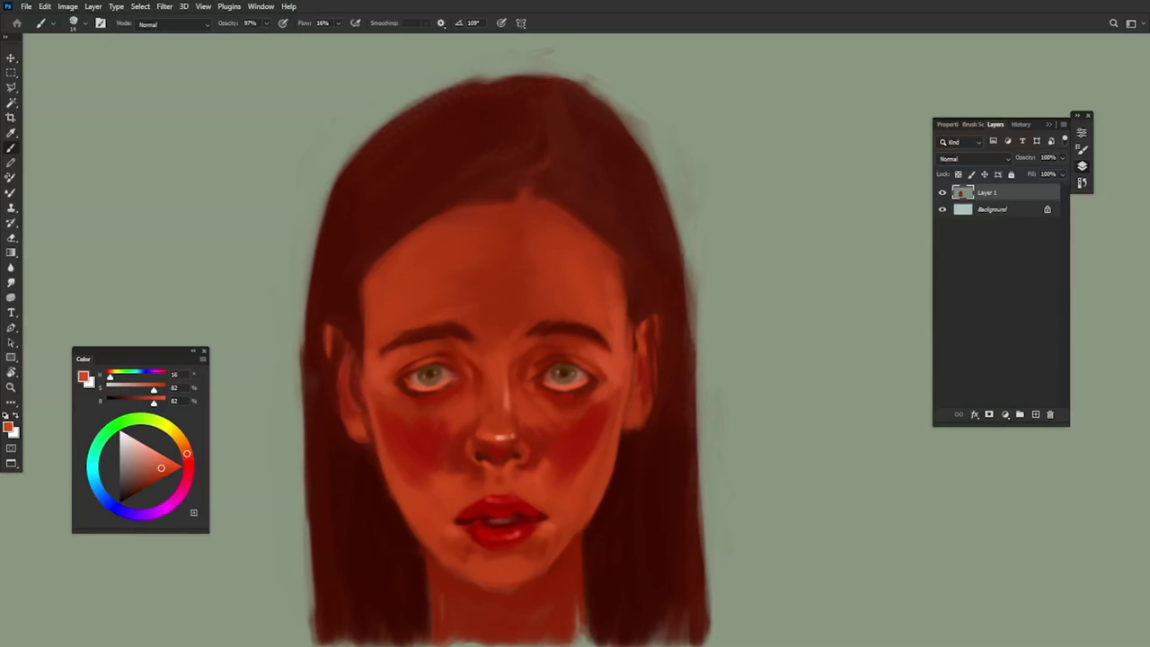
pyautogui.keyDown('alt'); pyautogui.click(609, 404); pyautogui.keyUp('alt')
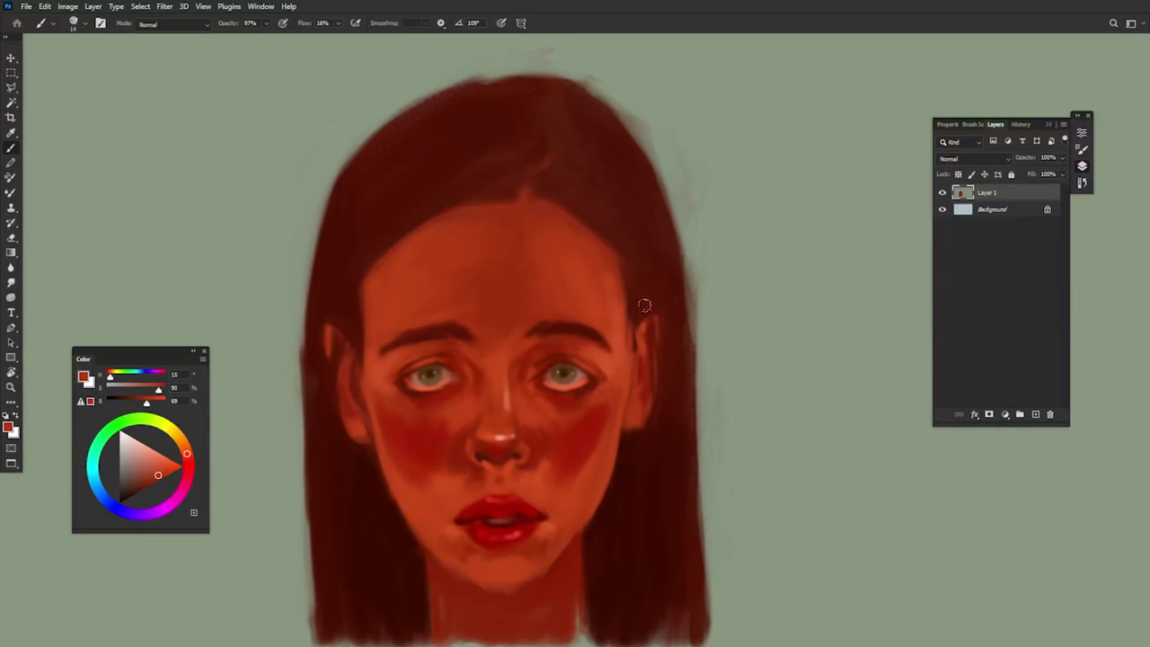
# Step: Extend the red blush on the right cheek toward the face's outer edge using sampled skin and blush tones
pyautogui.keyDown('alt'); pyautogui.click(600, 409); pyautogui.keyUp('alt')
pyautogui.moveTo(611, 391); pyautogui.dragTo(609, 387)
pyautogui.keyDown('alt'); pyautogui.click(401, 417); pyautogui.keyUp('alt')
pyautogui.keyDown('alt'); pyautogui.click(584, 431); pyautogui.keyUp('alt')
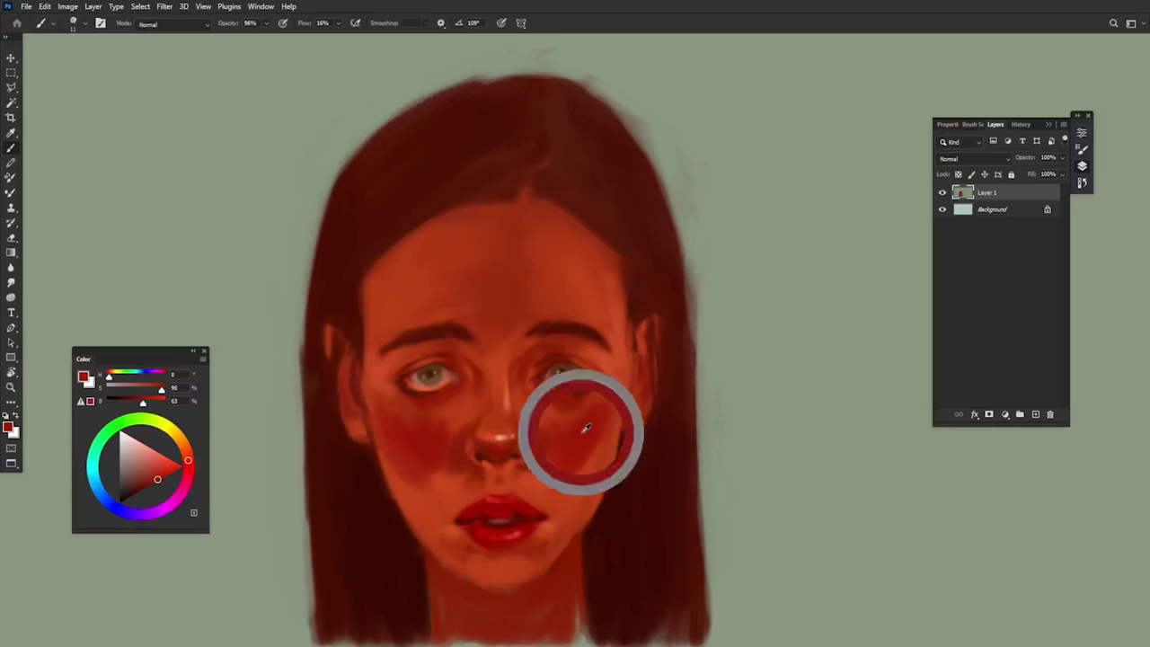
pyautogui.keyDown('alt'); pyautogui.click(590, 445); pyautogui.keyUp('alt')
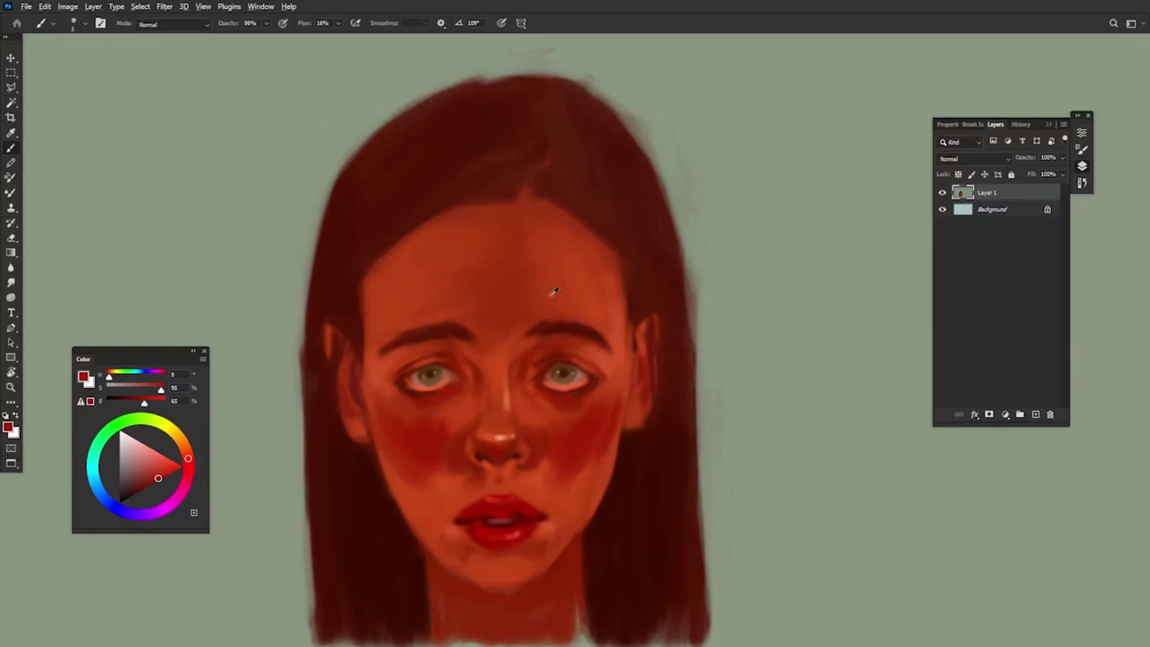
# Step: Paint a light orange highlight on the right side of the forehead and blend its edges with sampled skin tones
pyautogui.keyDown('alt'); pyautogui.click(446, 478); pyautogui.keyUp('alt')
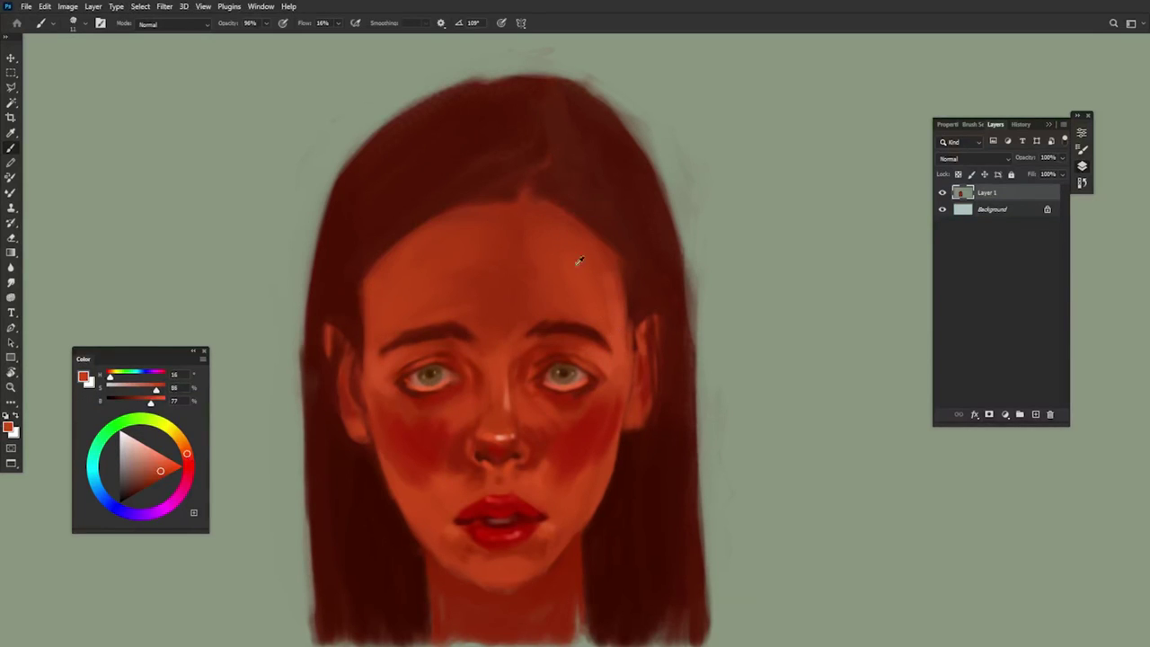
pyautogui.click(157, 457)
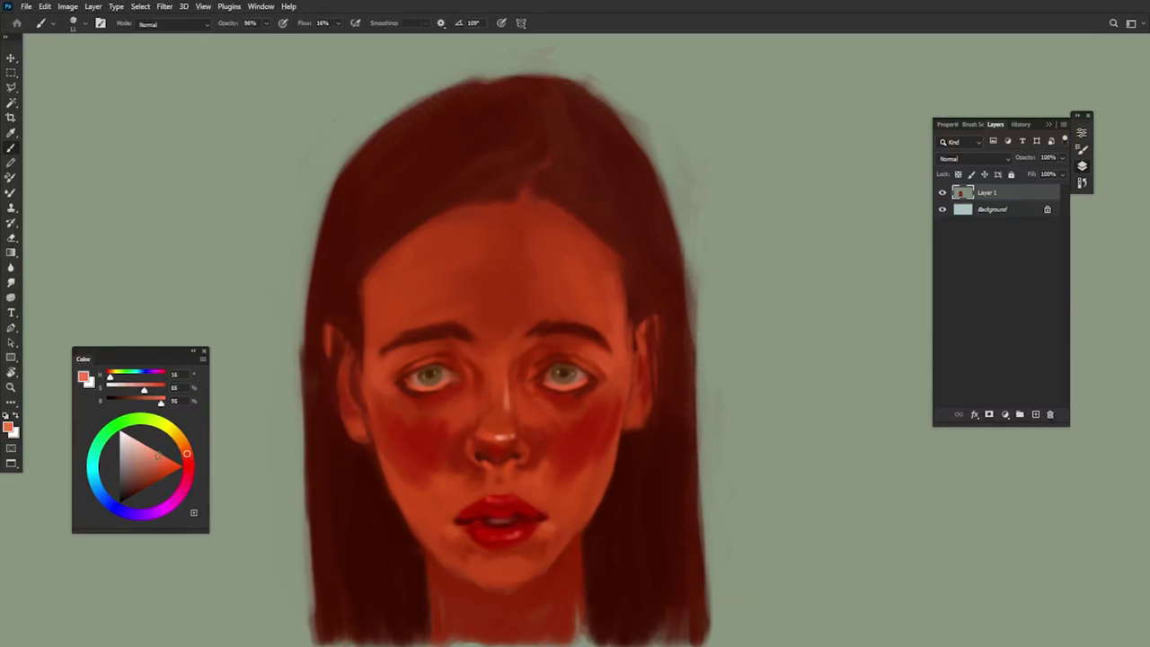
pyautogui.keyDown('alt'); pyautogui.rightClick(603, 273); pyautogui.keyUp('alt')
pyautogui.moveTo(603, 259)
pyautogui.mouseDown()
pyautogui.moveTo(588, 285)
pyautogui.moveTo(587, 258)
pyautogui.moveTo(604, 255)
pyautogui.moveTo(585, 269)
pyautogui.moveTo(593, 292)
pyautogui.moveTo(590, 254)
pyautogui.mouseUp()
pyautogui.keyDown('alt'); pyautogui.click(594, 281); pyautogui.keyUp('alt')
pyautogui.keyDown('alt'); pyautogui.rightClick(613, 243); pyautogui.keyUp('alt')
pyautogui.keyDown('alt'); pyautogui.click(591, 254); pyautogui.keyUp('alt')
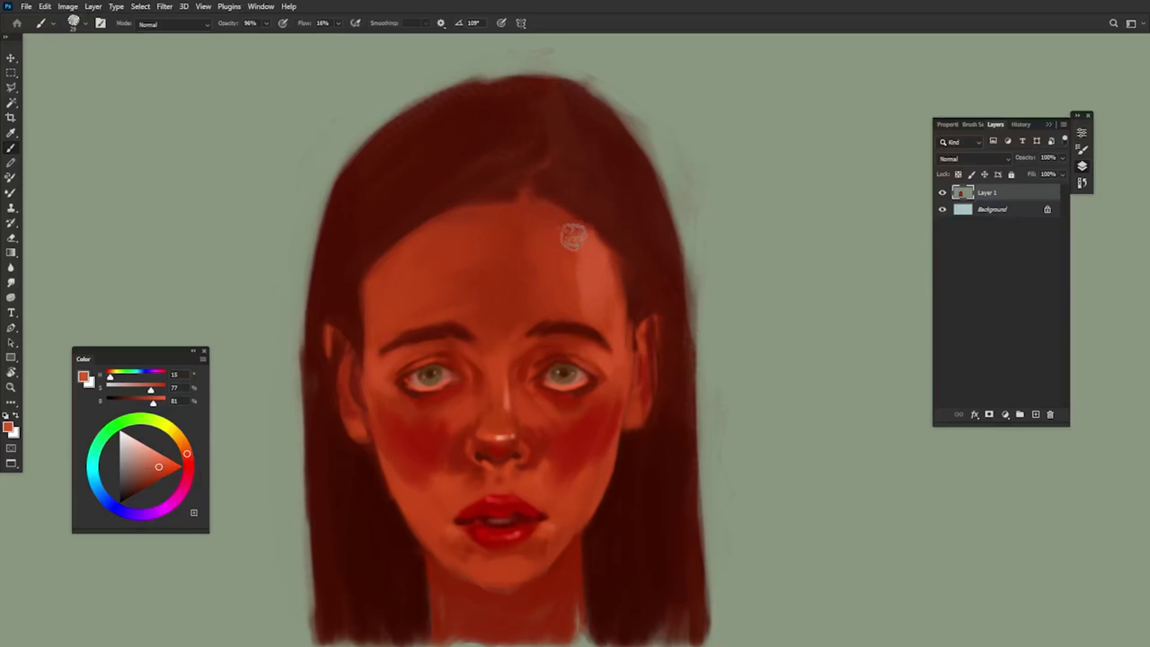
pyautogui.keyDown('alt'); pyautogui.click(562, 257); pyautogui.keyUp('alt')
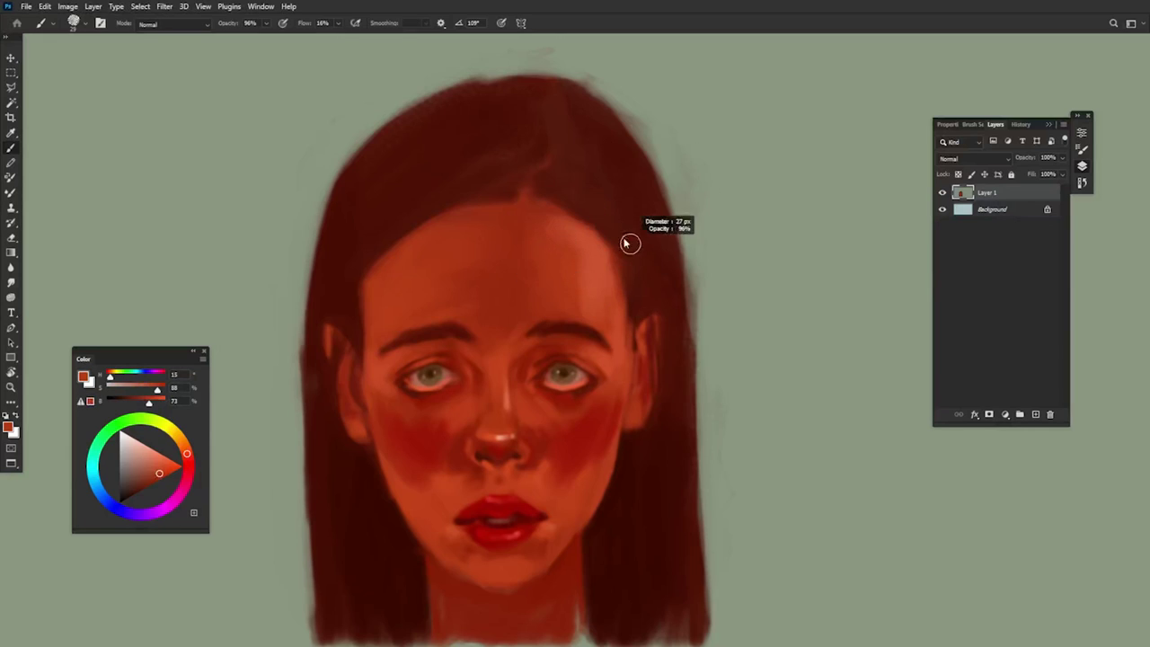
# Step: Darken the hair on the top of the head and along the hairline with sampled very dark brown tones
pyautogui.keyDown('alt'); pyautogui.click(588, 189); pyautogui.keyUp('alt')
pyautogui.keyDown('alt'); pyautogui.click(640, 474); pyautogui.keyUp('alt')
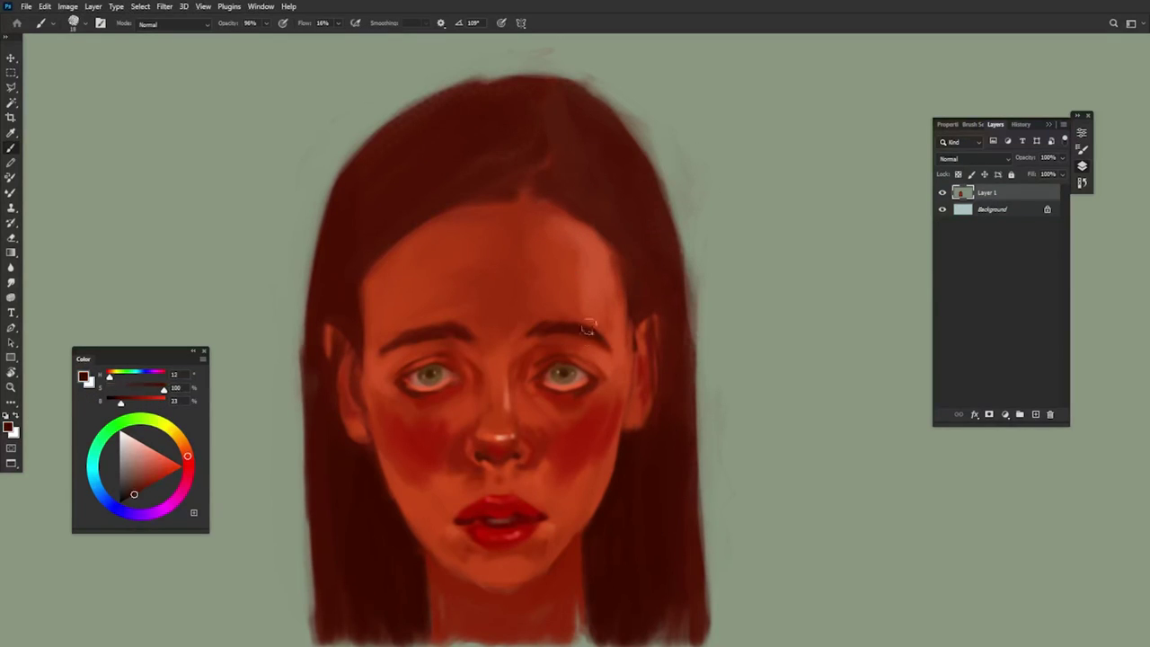
pyautogui.moveTo(357, 248)
pyautogui.mouseDown()
pyautogui.moveTo(396, 226)
pyautogui.moveTo(505, 193)
pyautogui.moveTo(417, 193)
pyautogui.moveTo(361, 237)
pyautogui.moveTo(449, 150)
pyautogui.moveTo(424, 167)
pyautogui.moveTo(512, 175)
pyautogui.moveTo(453, 161)
pyautogui.moveTo(382, 194)
pyautogui.moveTo(348, 261)
pyautogui.mouseUp()
pyautogui.keyDown('alt'); pyautogui.click(419, 168); pyautogui.keyUp('alt')
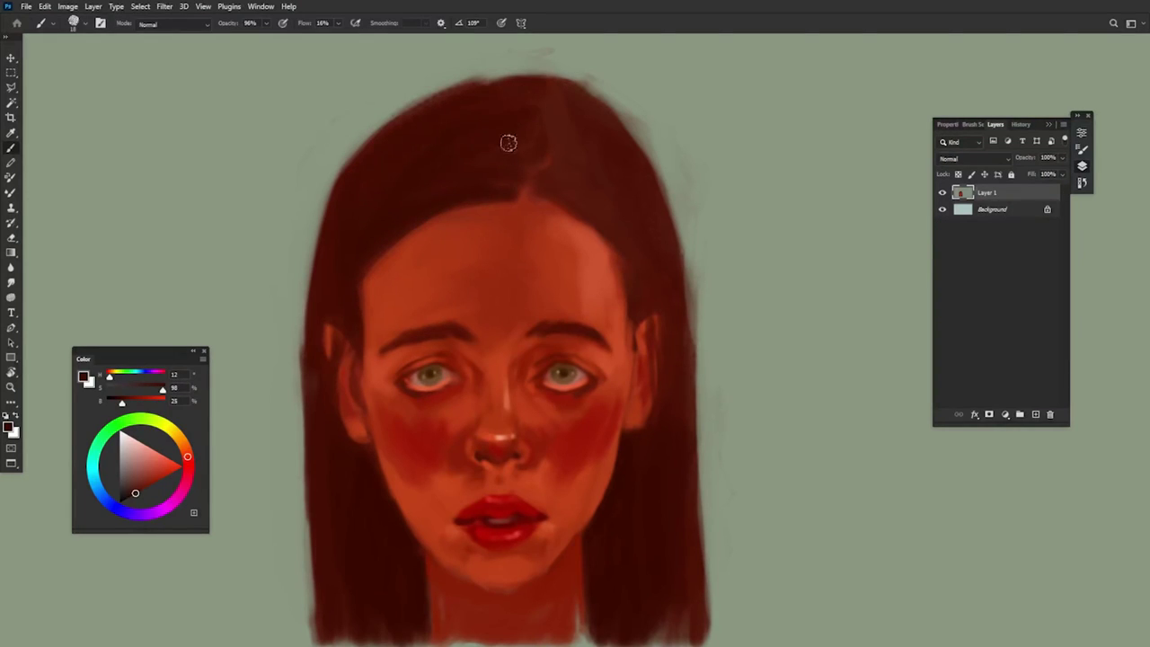
pyautogui.keyDown('alt'); pyautogui.click(575, 166); pyautogui.keyUp('alt')
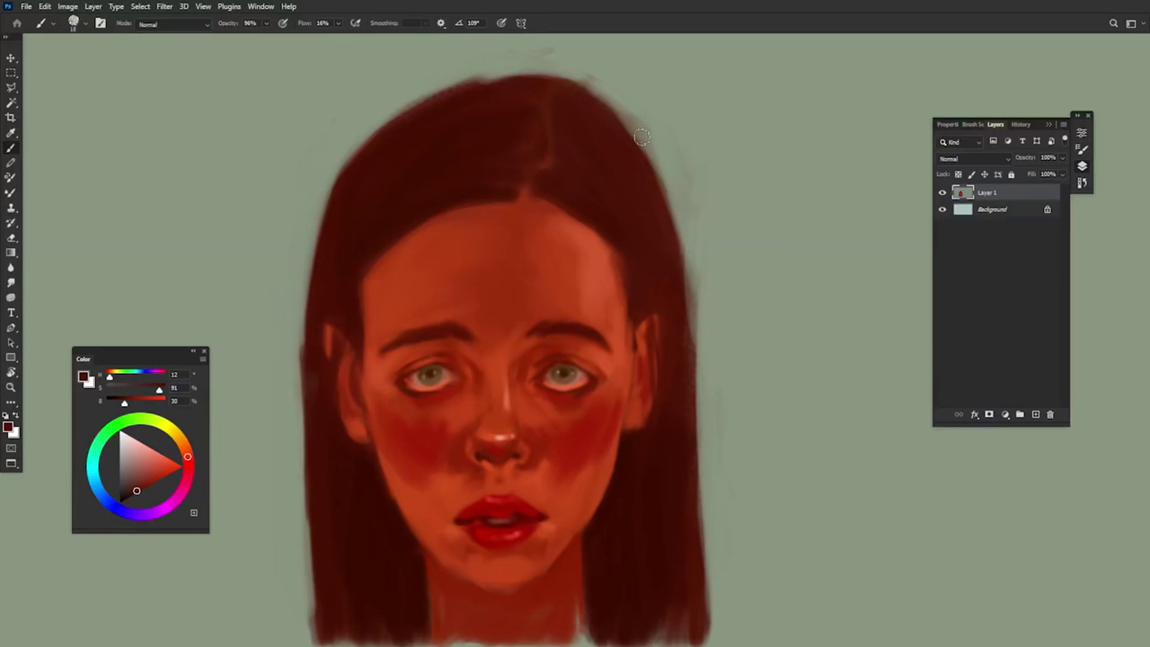
# Step: Touch up the hair beside the left ear, then sharpen the crown outline with sampled background green and dark brown
pyautogui.keyDown('alt'); pyautogui.click(324, 314); pyautogui.keyUp('alt')
pyautogui.moveTo(318, 333); pyautogui.dragTo(312, 340)
pyautogui.keyDown('alt'); pyautogui.rightClick(658, 388); pyautogui.keyUp('alt')
pyautogui.keyDown('alt'); pyautogui.click(405, 603); pyautogui.keyUp('alt')
pyautogui.keyDown('alt'); pyautogui.click(588, 54); pyautogui.keyUp('alt')
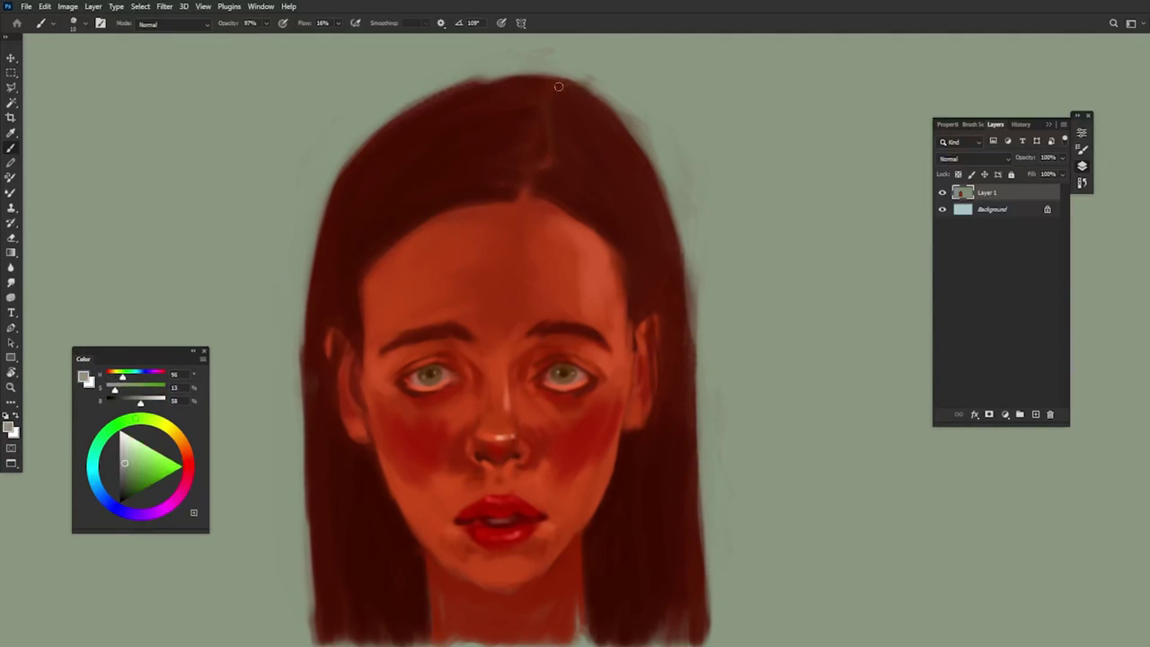
pyautogui.keyDown('alt'); pyautogui.click(532, 84); pyautogui.keyUp('alt')
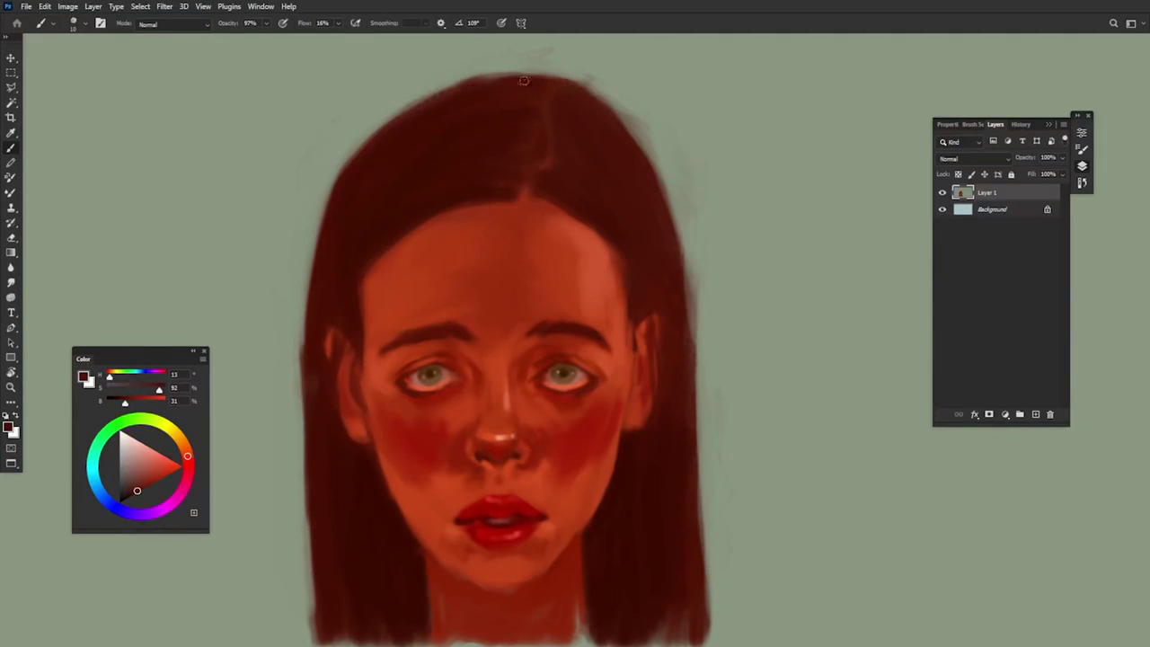
# Step: Model the skin around the mouth corners and below the lower lip with sampled orange and darker skin tones
pyautogui.keyDown('alt'); pyautogui.click(560, 551); pyautogui.keyUp('alt')
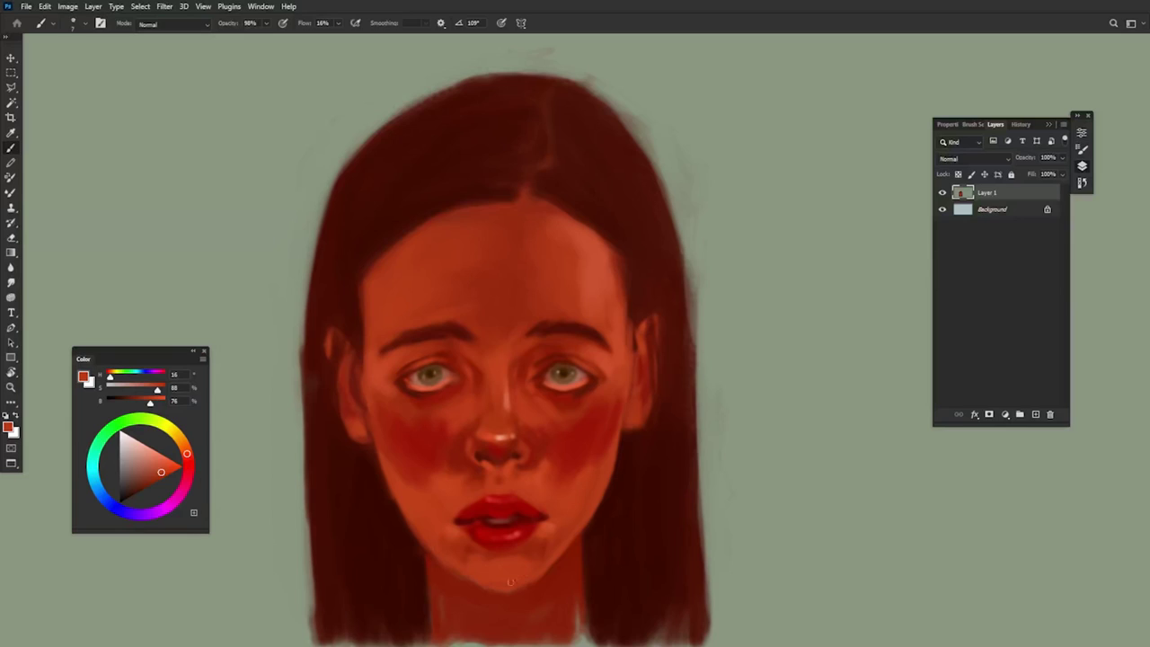
pyautogui.keyDown('alt'); pyautogui.click(422, 534); pyautogui.keyUp('alt')
pyautogui.moveTo(551, 516); pyautogui.dragTo(563, 521)
pyautogui.keyDown('alt'); pyautogui.click(564, 525); pyautogui.keyUp('alt')
pyautogui.keyDown('alt'); pyautogui.click(565, 527); pyautogui.keyUp('alt')
pyautogui.keyDown('alt'); pyautogui.click(549, 553); pyautogui.keyUp('alt')
pyautogui.moveTo(548, 552); pyautogui.dragTo(550, 540)
pyautogui.moveTo(463, 551); pyautogui.dragTo(458, 559)
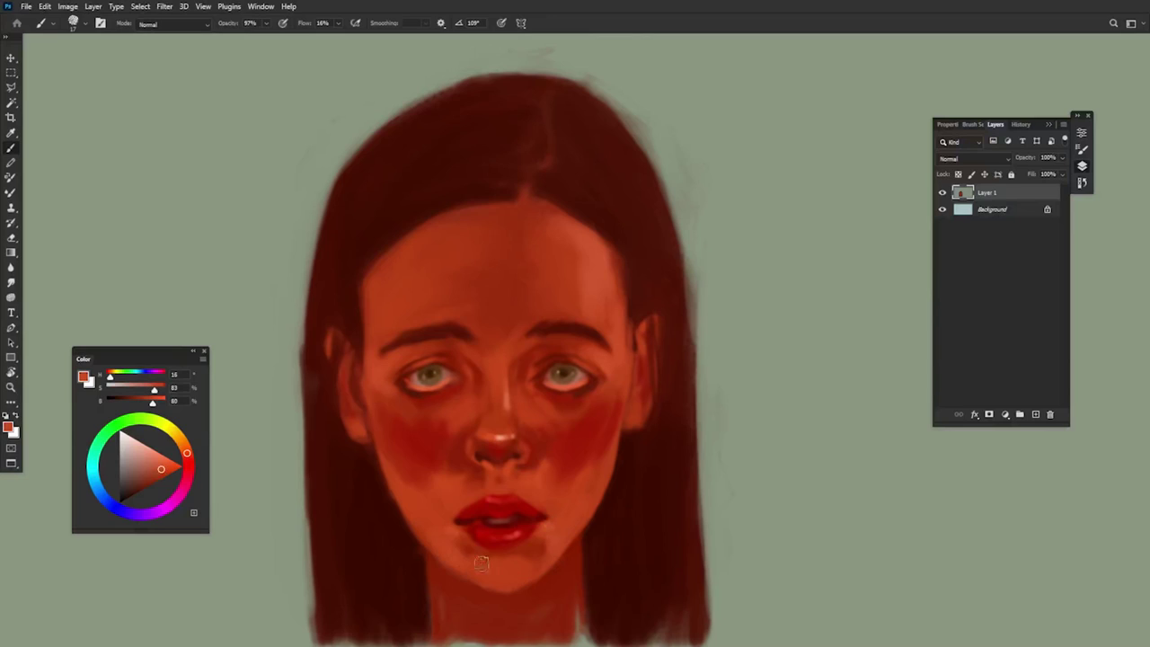
pyautogui.moveTo(543, 531); pyautogui.dragTo(538, 544)
# Step: Paint a pale orange highlight on the centre of the chin and blend it into the surrounding skin
pyautogui.press('[')
pyautogui.keyDown('alt'); pyautogui.click(554, 542); pyautogui.keyUp('alt')
pyautogui.click(152, 449)
pyautogui.moveTo(499, 565)
pyautogui.mouseDown()
pyautogui.moveTo(516, 564)
pyautogui.moveTo(503, 567)
pyautogui.mouseUp()
pyautogui.keyDown('alt'); pyautogui.click(511, 567); pyautogui.keyUp('alt')
pyautogui.keyDown('alt'); pyautogui.click(519, 575); pyautogui.keyUp('alt')
pyautogui.moveTo(514, 572); pyautogui.dragTo(496, 567)
pyautogui.keyDown('alt'); pyautogui.click(515, 572); pyautogui.keyUp('alt')
# Step: Brighten the neck with sampled orange-red skin tones and shade beneath the chin and at the centre of the throat
pyautogui.keyDown('alt'); pyautogui.click(443, 622); pyautogui.keyUp('alt')
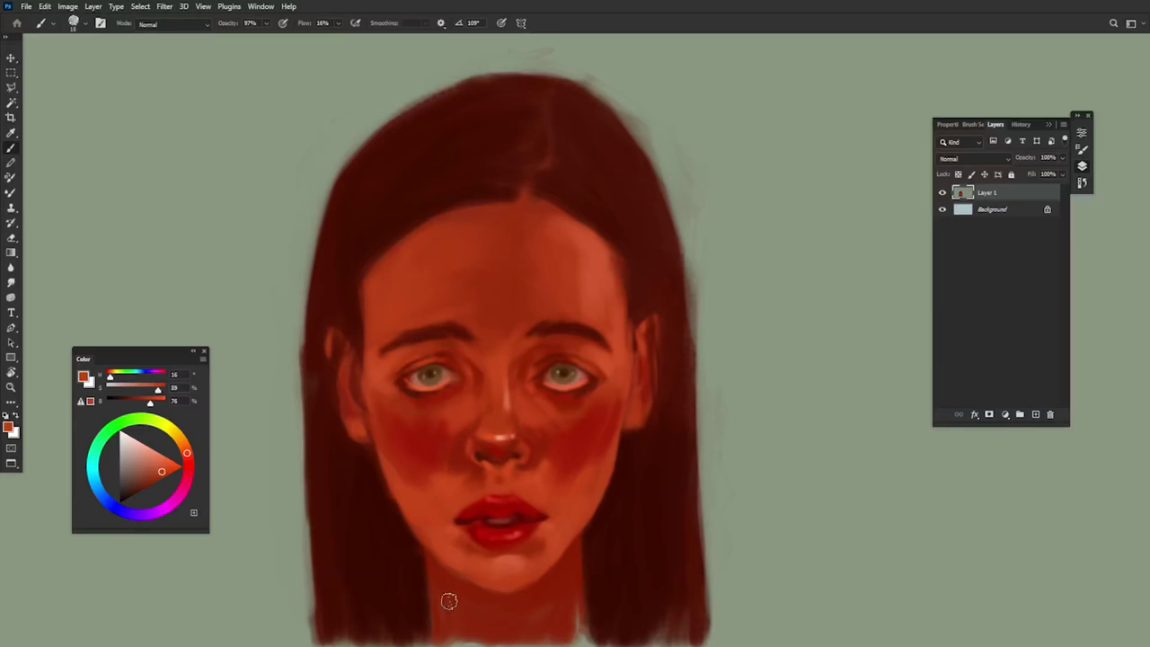
pyautogui.moveTo(579, 573); pyautogui.dragTo(566, 601)
pyautogui.keyDown('alt'); pyautogui.click(573, 559); pyautogui.keyUp('alt')
pyautogui.moveTo(575, 555)
pyautogui.mouseDown()
pyautogui.moveTo(560, 640)
pyautogui.moveTo(575, 615)
pyautogui.moveTo(575, 569)
pyautogui.moveTo(539, 619)
pyautogui.moveTo(502, 639)
pyautogui.moveTo(568, 598)
pyautogui.moveTo(511, 626)
pyautogui.moveTo(459, 597)
pyautogui.moveTo(479, 606)
pyautogui.moveTo(462, 603)
pyautogui.moveTo(457, 628)
pyautogui.moveTo(438, 576)
pyautogui.moveTo(448, 638)
pyautogui.moveTo(470, 640)
pyautogui.moveTo(459, 591)
pyautogui.moveTo(524, 637)
pyautogui.mouseUp()
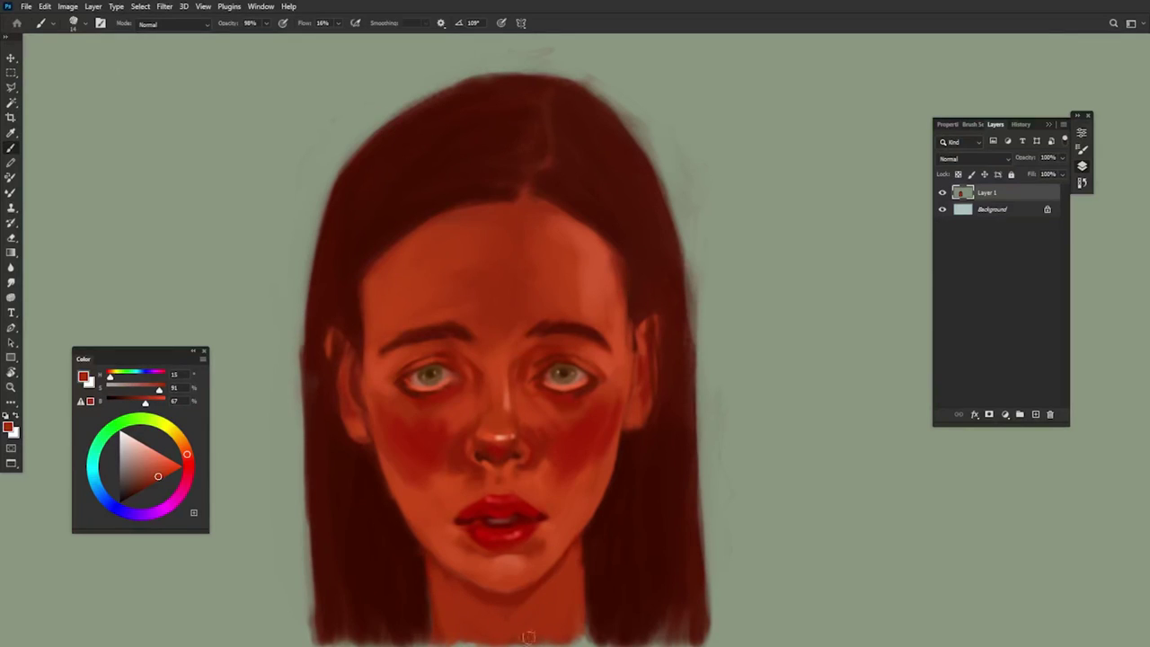
pyautogui.keyDown('alt'); pyautogui.click(497, 605); pyautogui.keyUp('alt')
pyautogui.keyDown('alt'); pyautogui.click(507, 632); pyautogui.keyUp('alt')
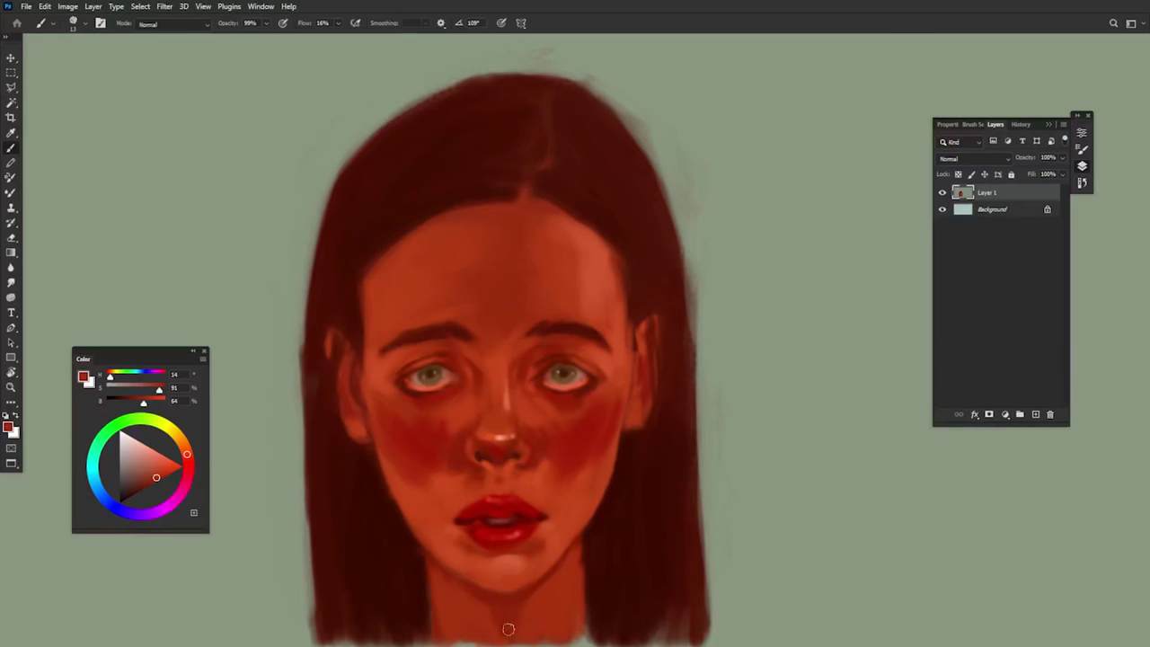
# Step: Add a lighter orange vertical highlight to the right side of the neck and blend it with the neck tone
pyautogui.keyDown('alt'); pyautogui.click(573, 510); pyautogui.keyUp('alt')
pyautogui.keyDown('alt'); pyautogui.click(595, 266); pyautogui.keyUp('alt')
pyautogui.moveTo(563, 591)
pyautogui.mouseDown()
pyautogui.moveTo(563, 620)
pyautogui.moveTo(569, 572)
pyautogui.mouseUp()
pyautogui.keyDown('alt'); pyautogui.click(557, 600); pyautogui.keyUp('alt')
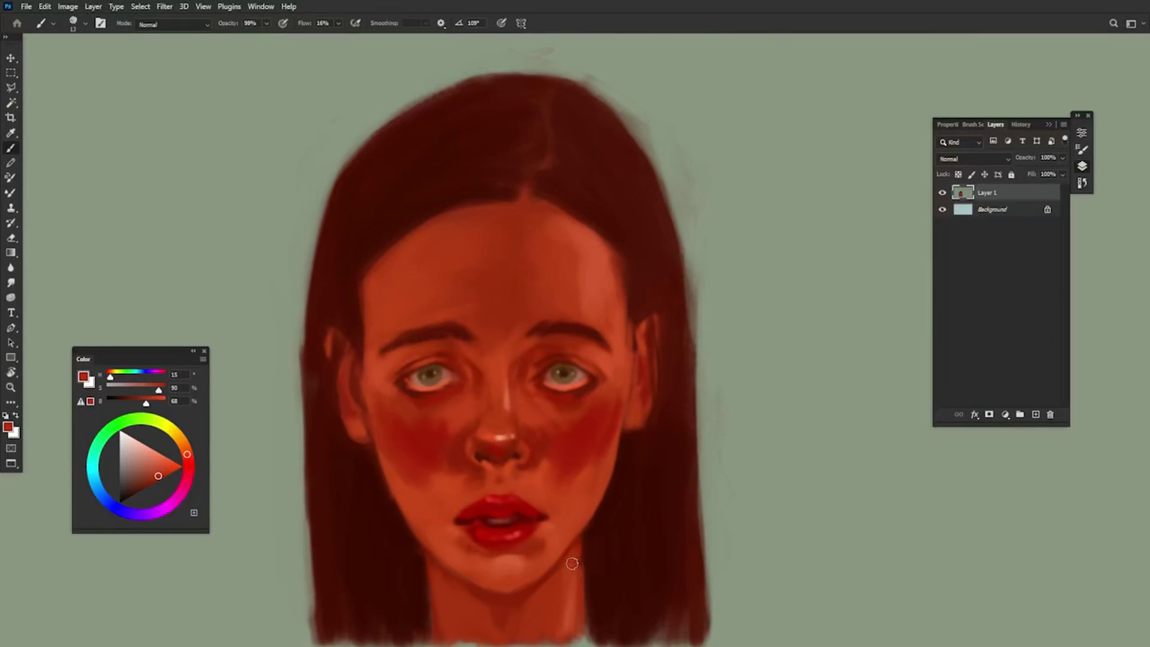
# Step: Refine both jaw edges with a small brush and paint a thin light orange rim along the left cheek and jaw
pyautogui.moveTo(369, 323); pyautogui.dragTo(363, 324)
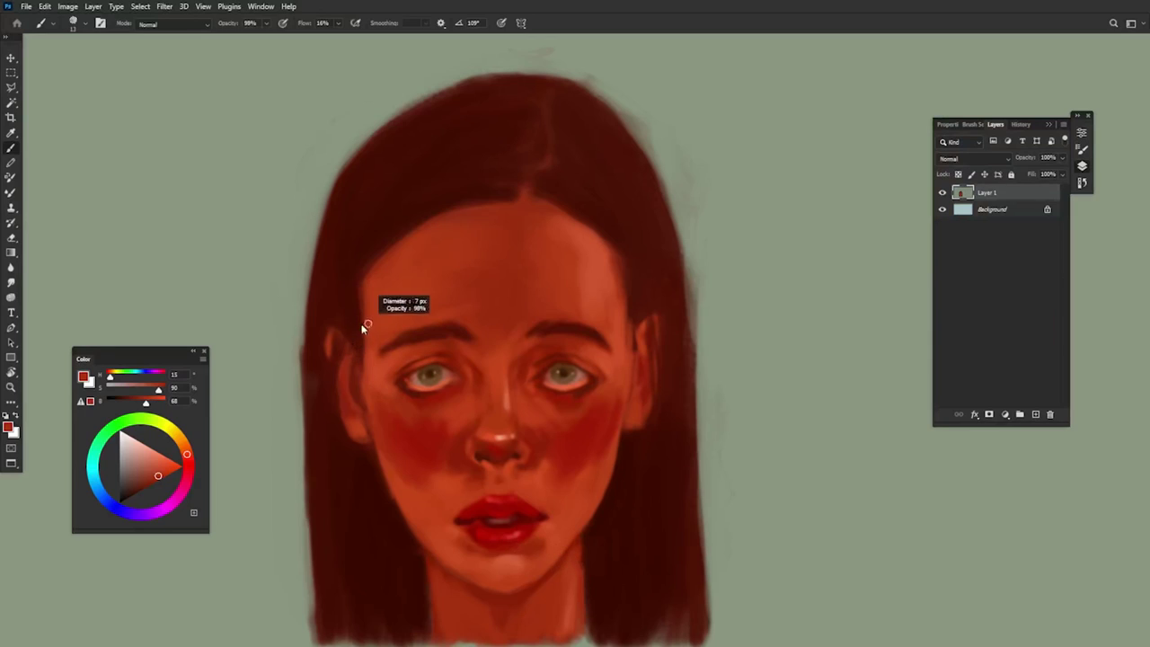
pyautogui.keyDown('alt'); pyautogui.click(392, 479); pyautogui.keyUp('alt')
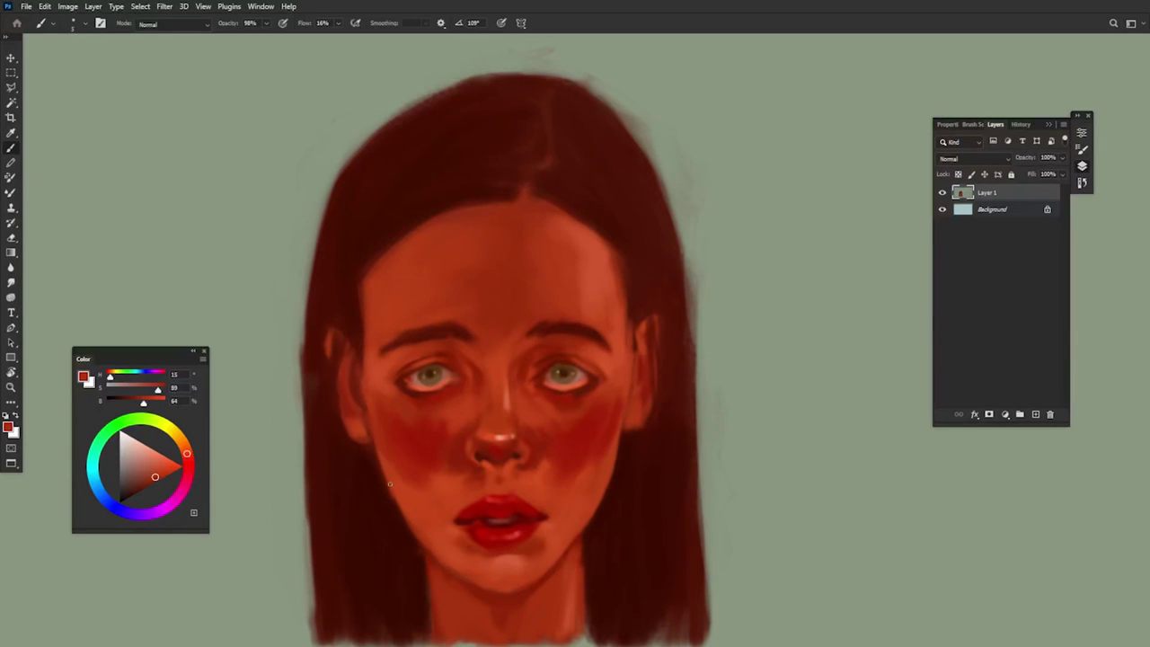
pyautogui.keyDown('alt'); pyautogui.click(599, 486); pyautogui.keyUp('alt')
pyautogui.keyDown('alt'); pyautogui.click(626, 351); pyautogui.keyUp('alt')
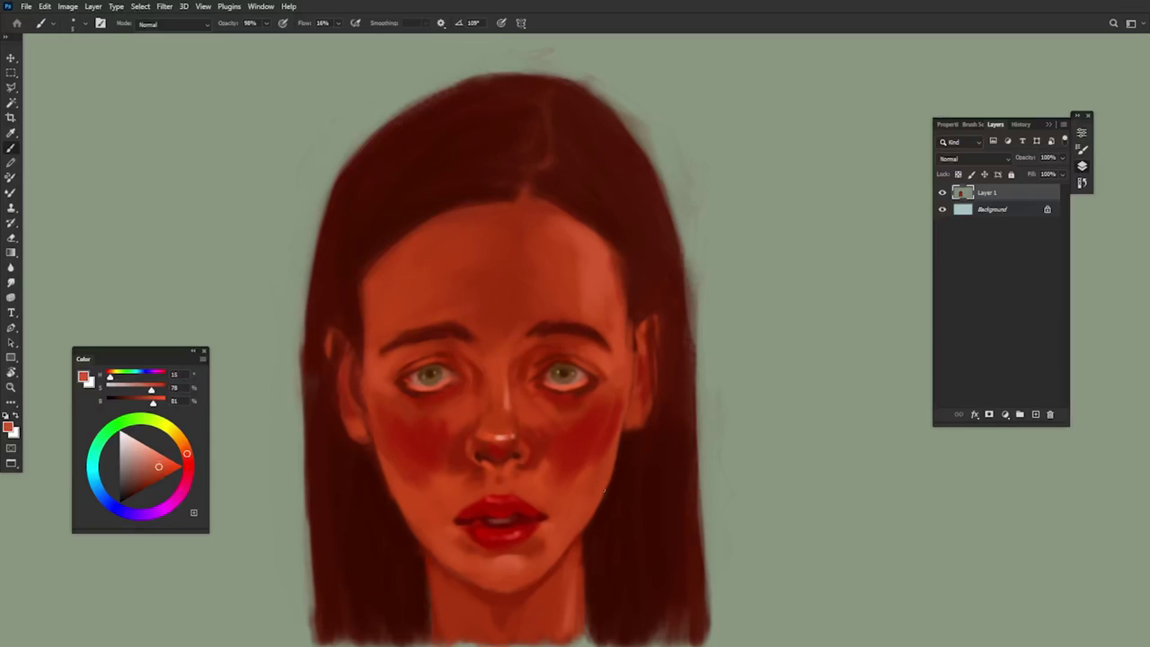
pyautogui.moveTo(373, 443); pyautogui.dragTo(414, 530)
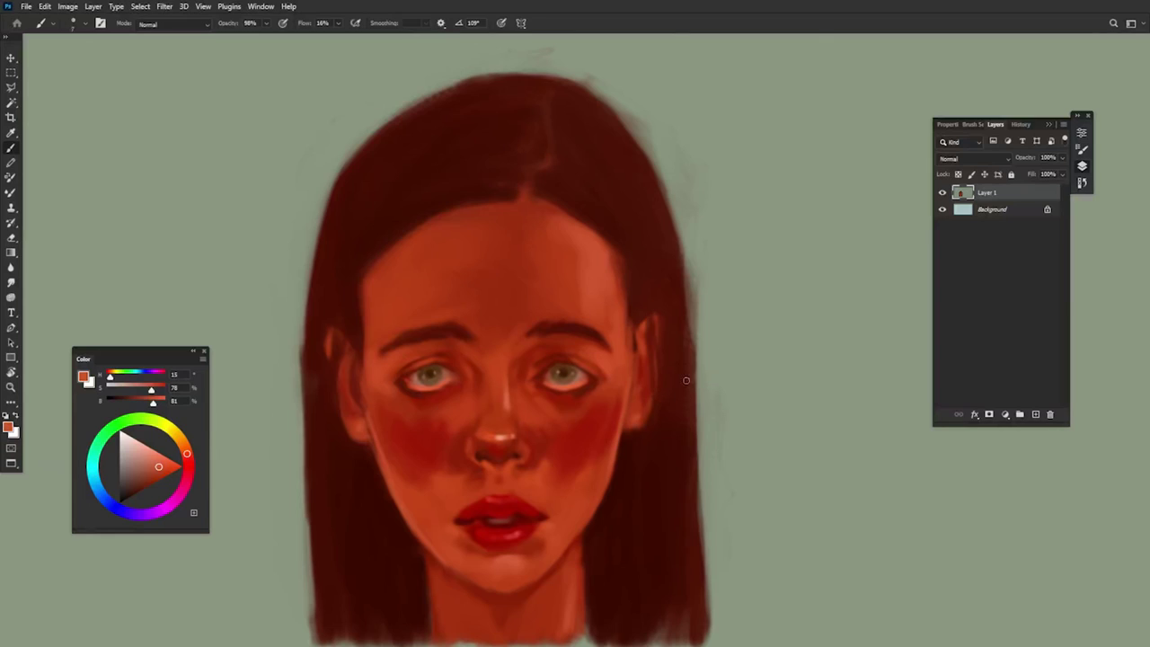
# Step: Paint muted greyish highlights on the upper right hair and break them up with sampled dark hair brown
pyautogui.keyDown('alt'); pyautogui.click(615, 211); pyautogui.keyUp('alt')
pyautogui.click(132, 471)
pyautogui.moveTo(604, 195)
pyautogui.mouseDown()
pyautogui.moveTo(604, 149)
pyautogui.moveTo(617, 159)
pyautogui.moveTo(581, 173)
pyautogui.moveTo(581, 188)
pyautogui.moveTo(619, 207)
pyautogui.moveTo(614, 160)
pyautogui.moveTo(594, 157)
pyautogui.moveTo(597, 129)
pyautogui.mouseUp()
pyautogui.keyDown('alt'); pyautogui.click(583, 173); pyautogui.keyUp('alt')
pyautogui.keyDown('alt'); pyautogui.click(618, 205); pyautogui.keyUp('alt')
pyautogui.keyDown('alt'); pyautogui.click(599, 125); pyautogui.keyUp('alt')
pyautogui.keyDown('alt'); pyautogui.click(609, 187); pyautogui.keyUp('alt')
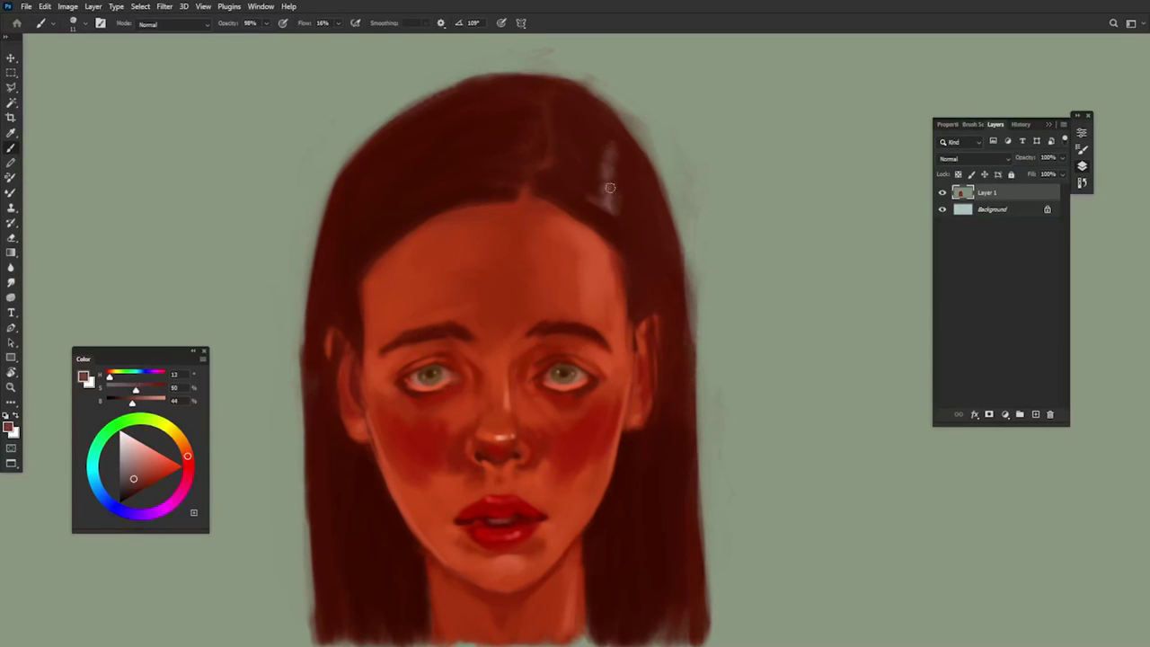
pyautogui.keyDown('alt'); pyautogui.click(601, 132); pyautogui.keyUp('alt')
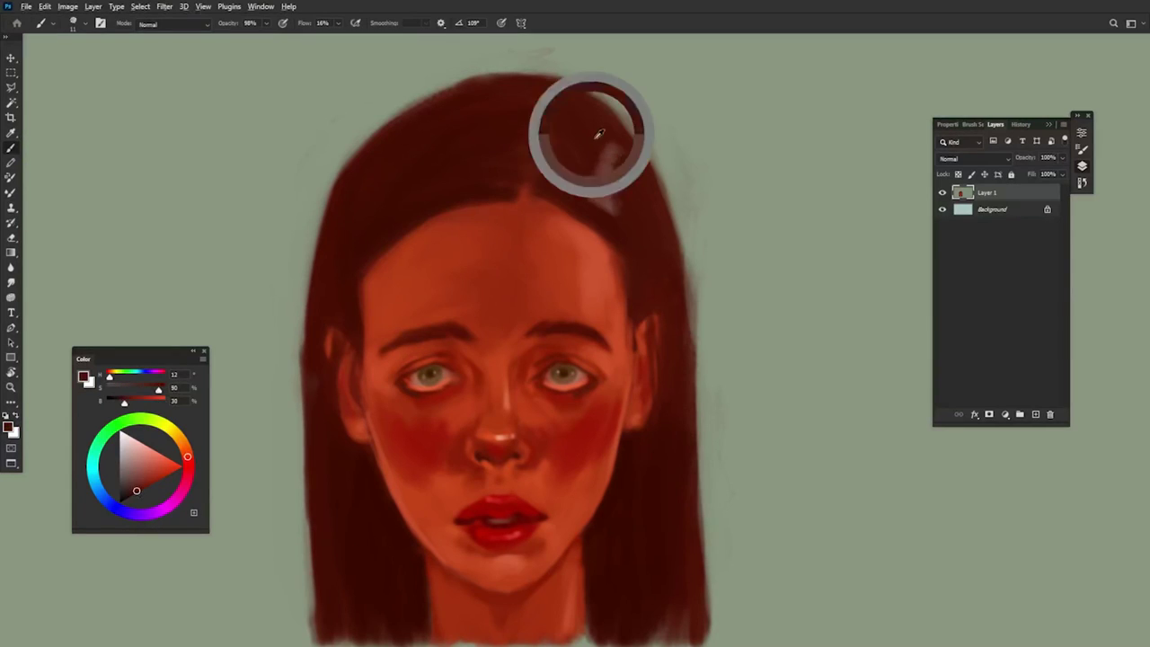
pyautogui.keyDown('alt'); pyautogui.click(618, 203); pyautogui.keyUp('alt')
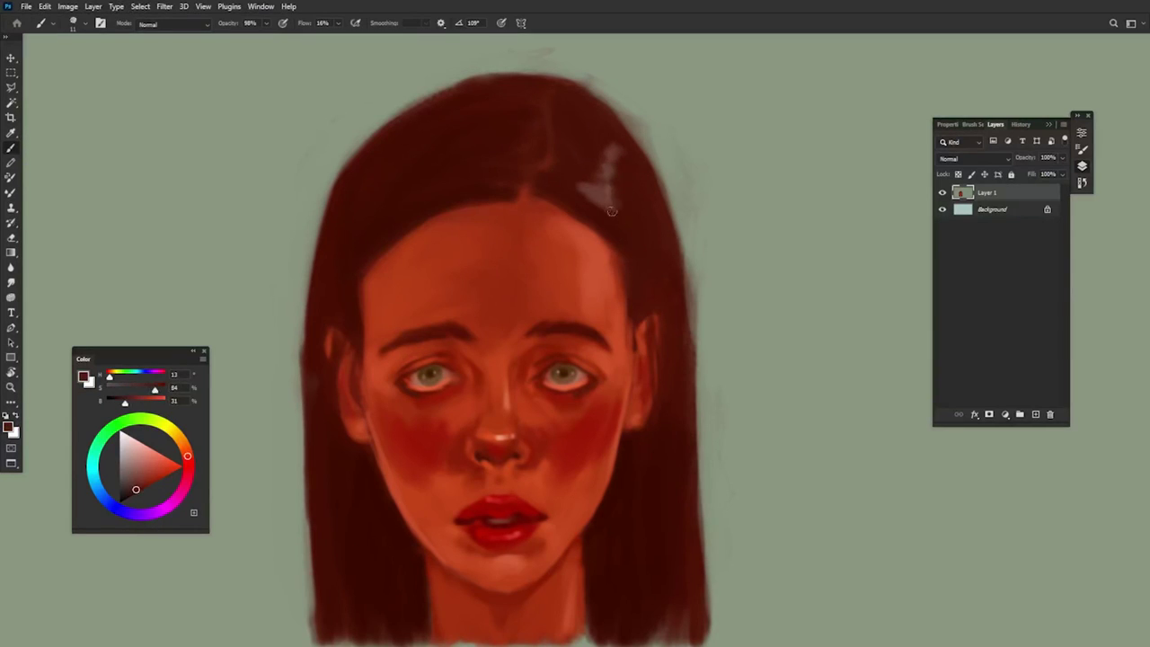
# Step: Refine the upper right hair highlight into fine strands reaching the hairline, alternating sampled highlight and dark brown tones
pyautogui.keyDown('alt'); pyautogui.click(607, 193); pyautogui.keyUp('alt')
pyautogui.keyDown('alt'); pyautogui.click(602, 190); pyautogui.keyUp('alt')
pyautogui.keyDown('alt'); pyautogui.click(568, 193); pyautogui.keyUp('alt')
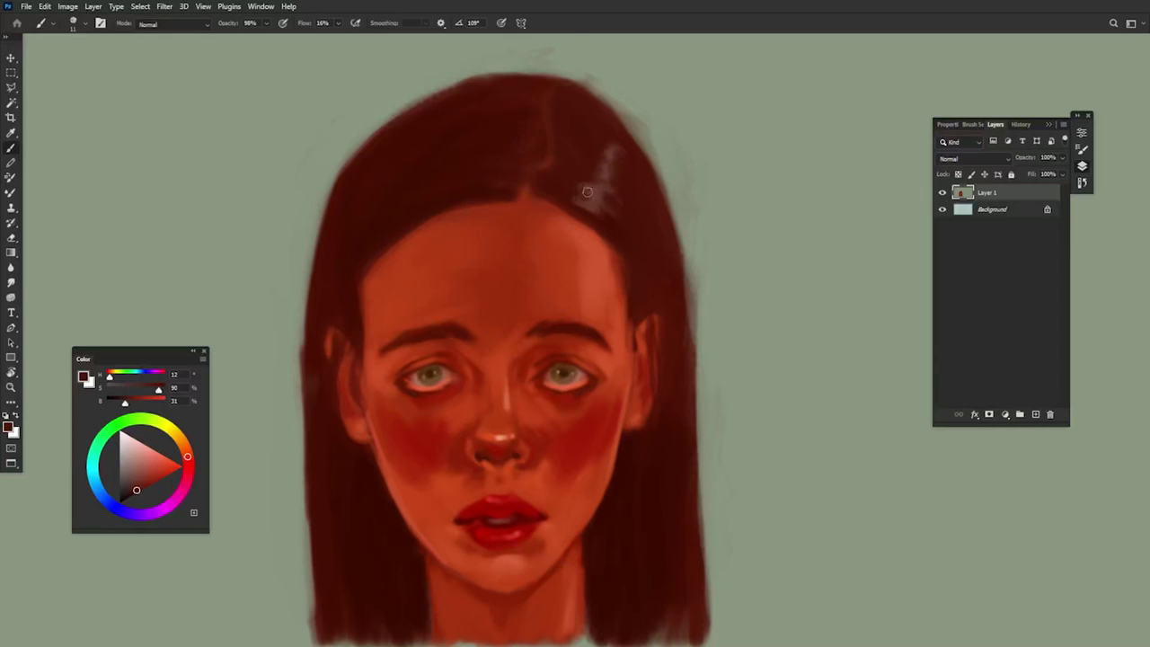
pyautogui.keyDown('alt'); pyautogui.click(595, 194); pyautogui.keyUp('alt')
pyautogui.keyDown('alt'); pyautogui.rightClick(598, 194); pyautogui.keyUp('alt')
pyautogui.moveTo(599, 195); pyautogui.dragTo(616, 232)
pyautogui.keyDown('alt'); pyautogui.click(611, 229); pyautogui.keyUp('alt')
pyautogui.keyDown('alt'); pyautogui.rightClick(604, 178); pyautogui.keyUp('alt')
pyautogui.keyDown('alt'); pyautogui.click(596, 195); pyautogui.keyUp('alt')
# Step: Paint a matching greyish highlight on the upper left hair near the hairline and split it with dark brown strands
pyautogui.moveTo(376, 225)
pyautogui.mouseDown()
pyautogui.moveTo(361, 200)
pyautogui.moveTo(353, 257)
pyautogui.moveTo(365, 159)
pyautogui.moveTo(352, 212)
pyautogui.moveTo(365, 195)
pyautogui.moveTo(361, 226)
pyautogui.moveTo(343, 234)
pyautogui.moveTo(350, 255)
pyautogui.moveTo(361, 209)
pyautogui.moveTo(361, 232)
pyautogui.moveTo(372, 226)
pyautogui.moveTo(346, 292)
pyautogui.mouseUp()
pyautogui.keyDown('alt'); pyautogui.click(366, 159); pyautogui.keyUp('alt')
pyautogui.keyDown('alt'); pyautogui.click(356, 223); pyautogui.keyUp('alt')
pyautogui.keyDown('alt'); pyautogui.click(377, 196); pyautogui.keyUp('alt')
pyautogui.keyDown('alt'); pyautogui.click(358, 249); pyautogui.keyUp('alt')
pyautogui.keyDown('alt'); pyautogui.click(353, 316); pyautogui.keyUp('alt')
pyautogui.keyDown('alt'); pyautogui.click(353, 251); pyautogui.keyUp('alt')
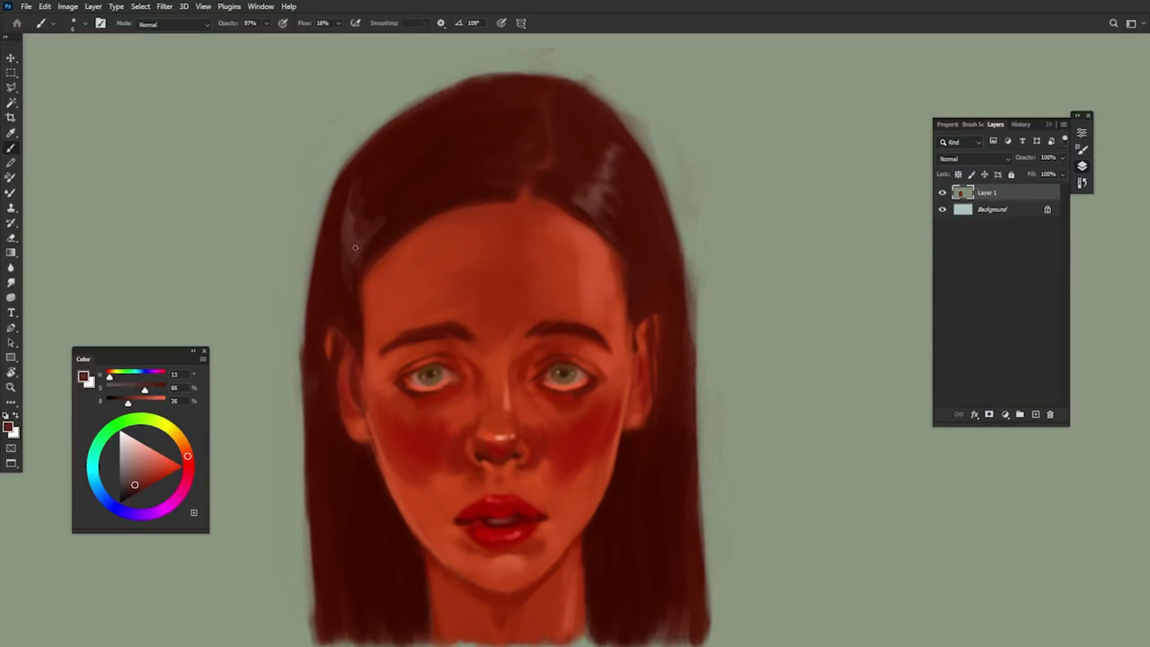
pyautogui.keyDown('alt'); pyautogui.click(394, 211); pyautogui.keyUp('alt')
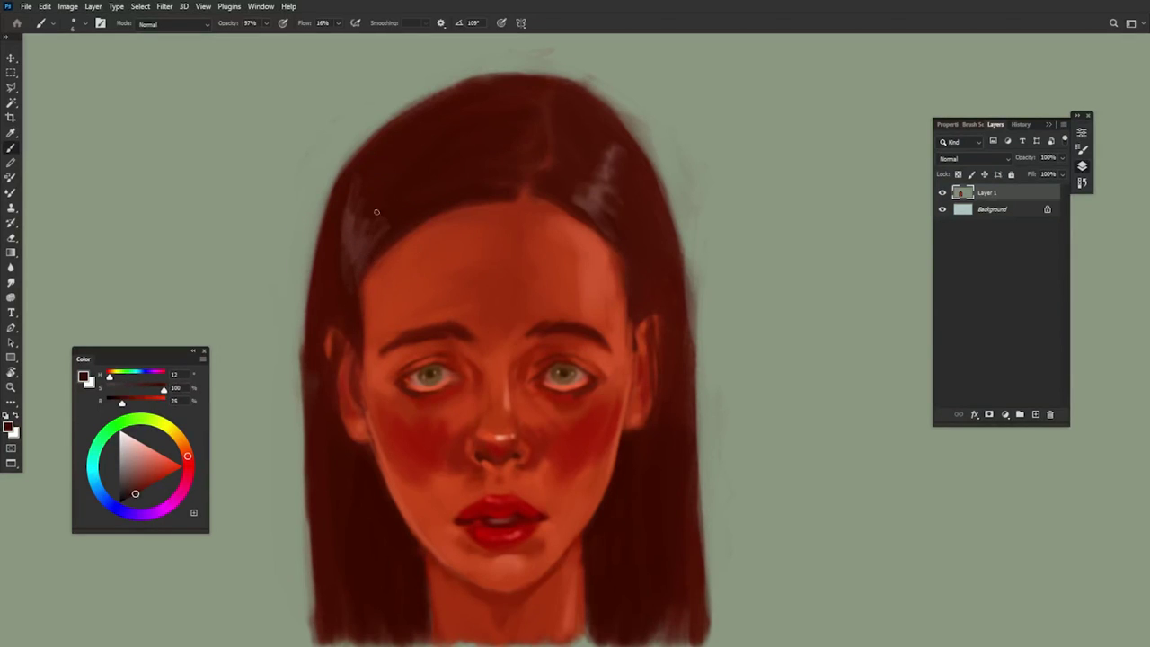
# Step: Add greyish sheen strokes to the lower left hair, blend them with sampled dark brown, and touch the lower right hair faintly
pyautogui.keyDown('alt'); pyautogui.click(600, 186); pyautogui.keyUp('alt')
pyautogui.moveTo(337, 558)
pyautogui.mouseDown()
pyautogui.moveTo(349, 589)
pyautogui.moveTo(412, 576)
pyautogui.moveTo(349, 571)
pyautogui.moveTo(331, 593)
pyautogui.mouseUp()
pyautogui.moveTo(317, 528); pyautogui.dragTo(321, 597)
pyautogui.keyDown('alt'); pyautogui.click(323, 598); pyautogui.keyUp('alt')
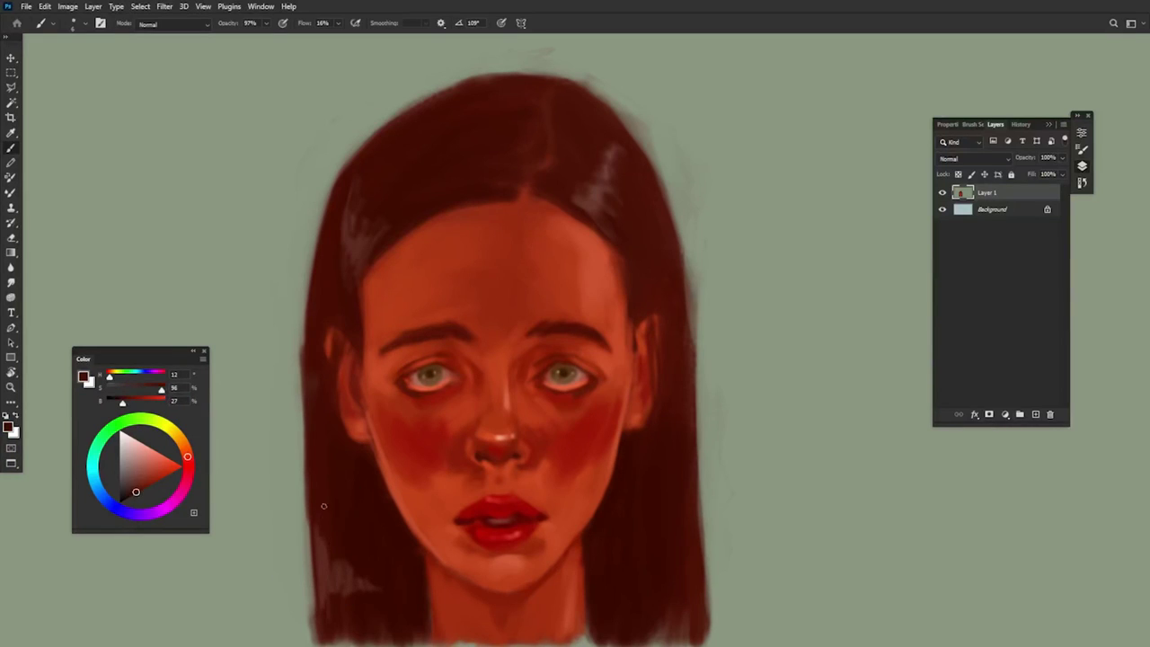
pyautogui.keyDown('alt'); pyautogui.click(338, 611); pyautogui.keyUp('alt')
pyautogui.keyDown('alt'); pyautogui.click(354, 586); pyautogui.keyUp('alt')
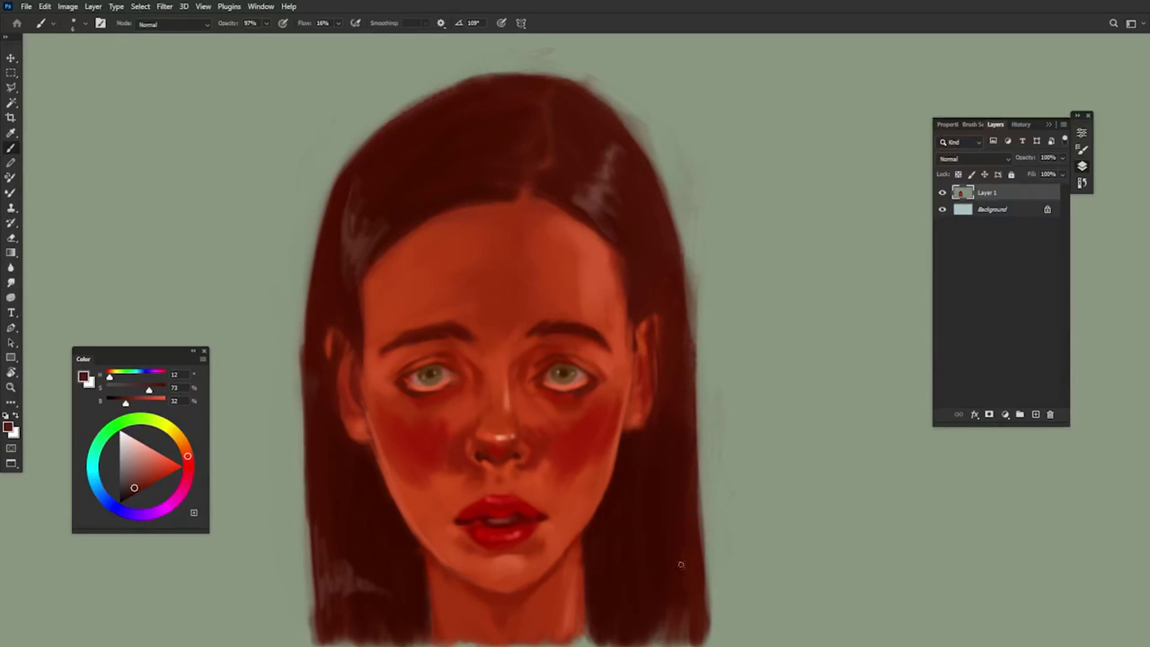
# Step: Extend the right edge of the neck against the hair with sampled orange-red skin tones
pyautogui.keyDown('alt'); pyautogui.click(550, 577); pyautogui.keyUp('alt')
pyautogui.keyDown('alt'); pyautogui.click(579, 559); pyautogui.keyUp('alt')
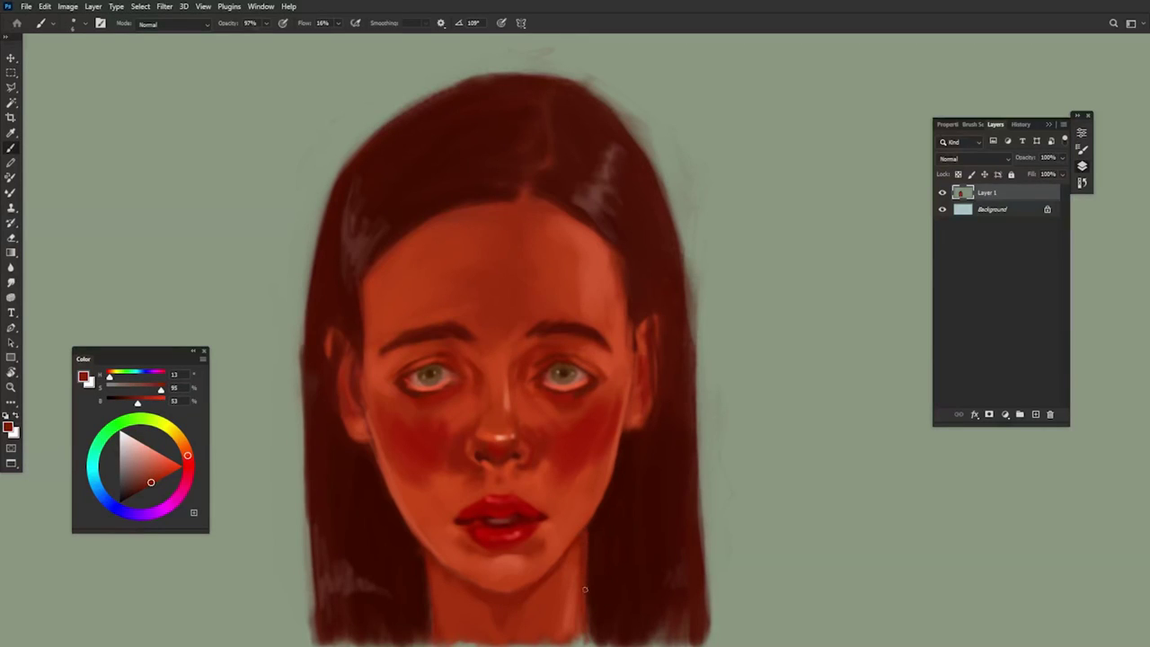
pyautogui.keyDown('alt'); pyautogui.click(580, 564); pyautogui.keyUp('alt')
pyautogui.moveTo(580, 559); pyautogui.dragTo(580, 640)
pyautogui.press('0')
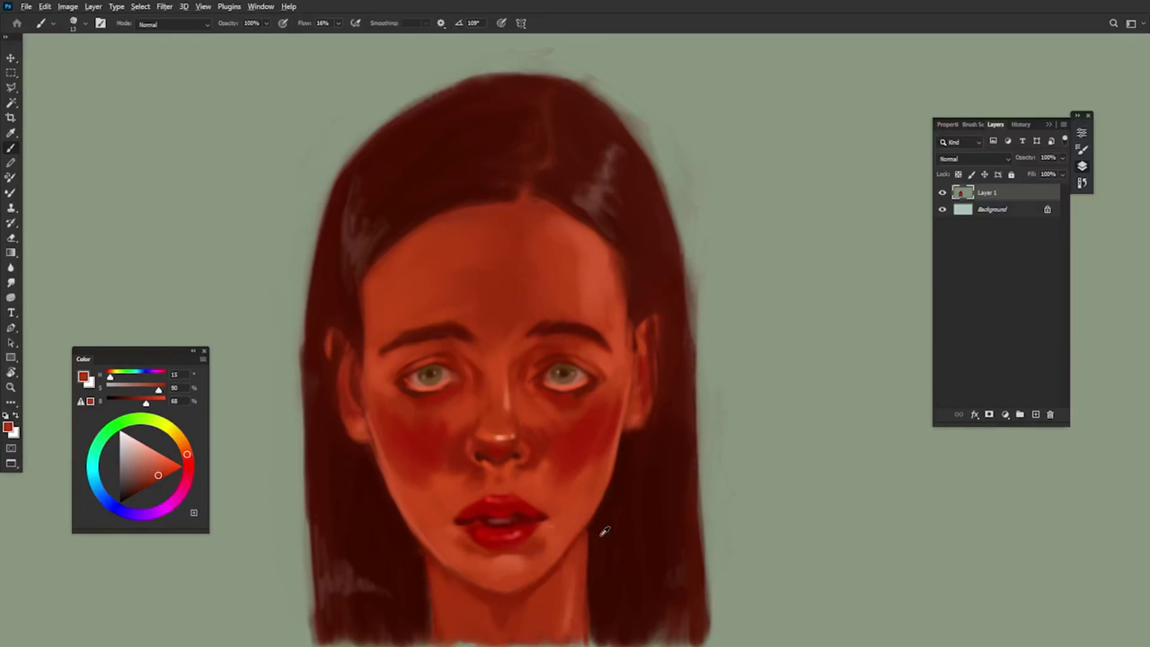
# Step: Sharpen the hair edge where the right jaw meets the neck in sampled dark brown, and sample skin orange at the right ear
pyautogui.keyDown('alt'); pyautogui.click(598, 527); pyautogui.keyUp('alt')
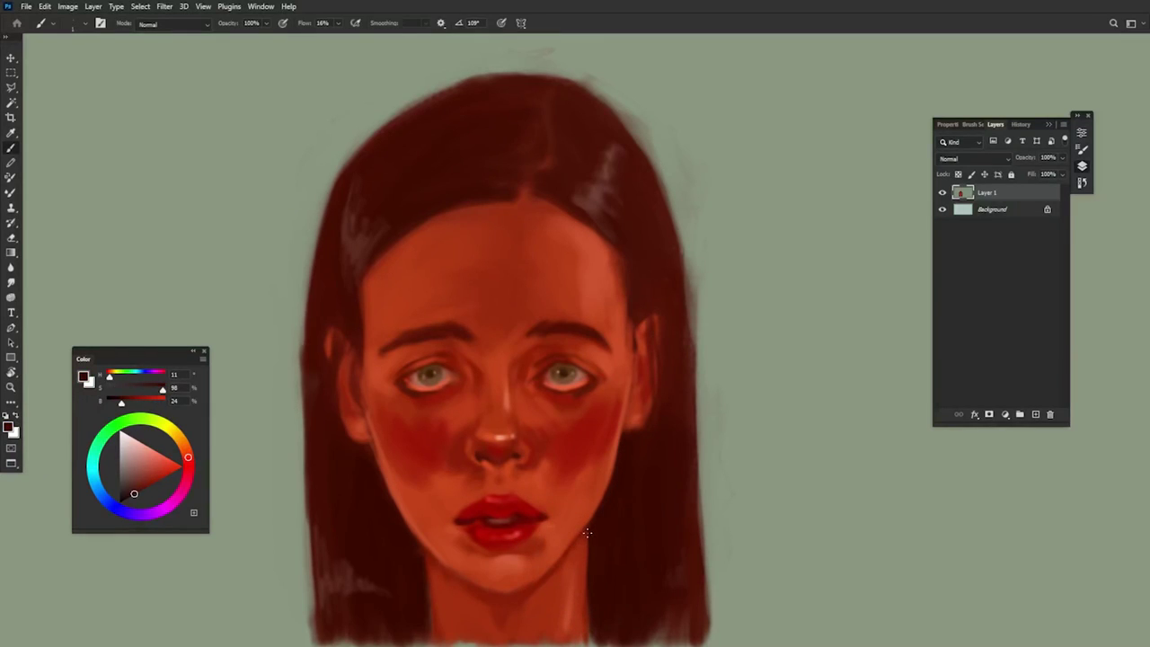
pyautogui.moveTo(590, 521); pyautogui.dragTo(581, 537)
pyautogui.keyDown('alt'); pyautogui.click(644, 341); pyautogui.keyUp('alt')
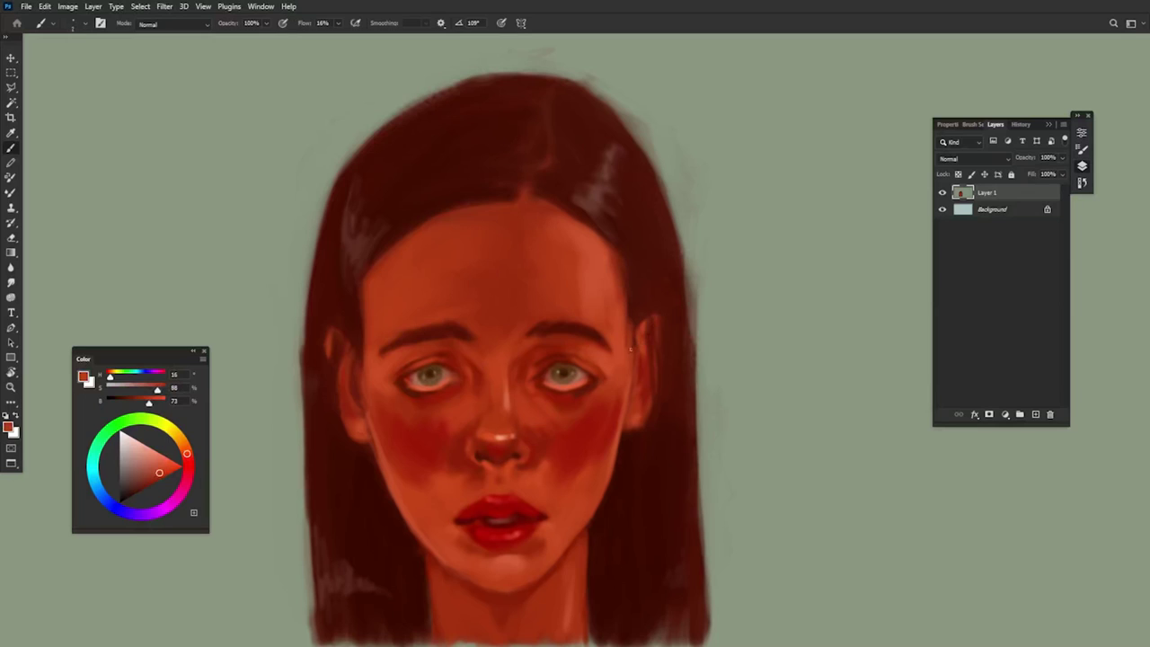